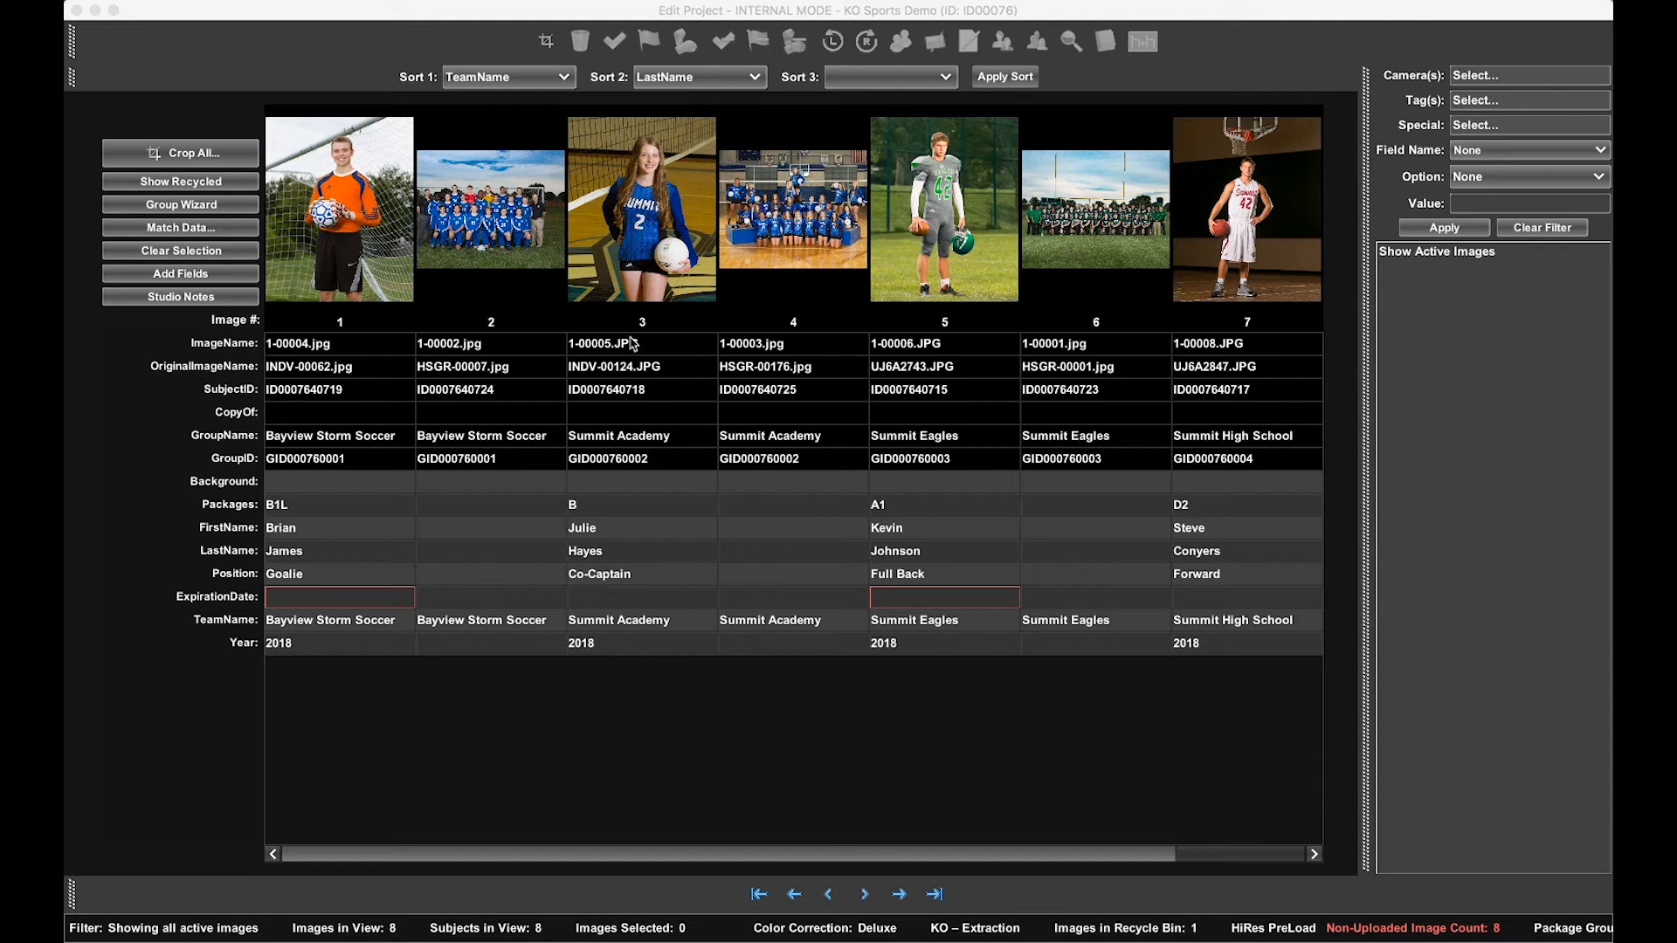
Filter the images to those whose Packages field contains the text A.
left_click(1506, 155)
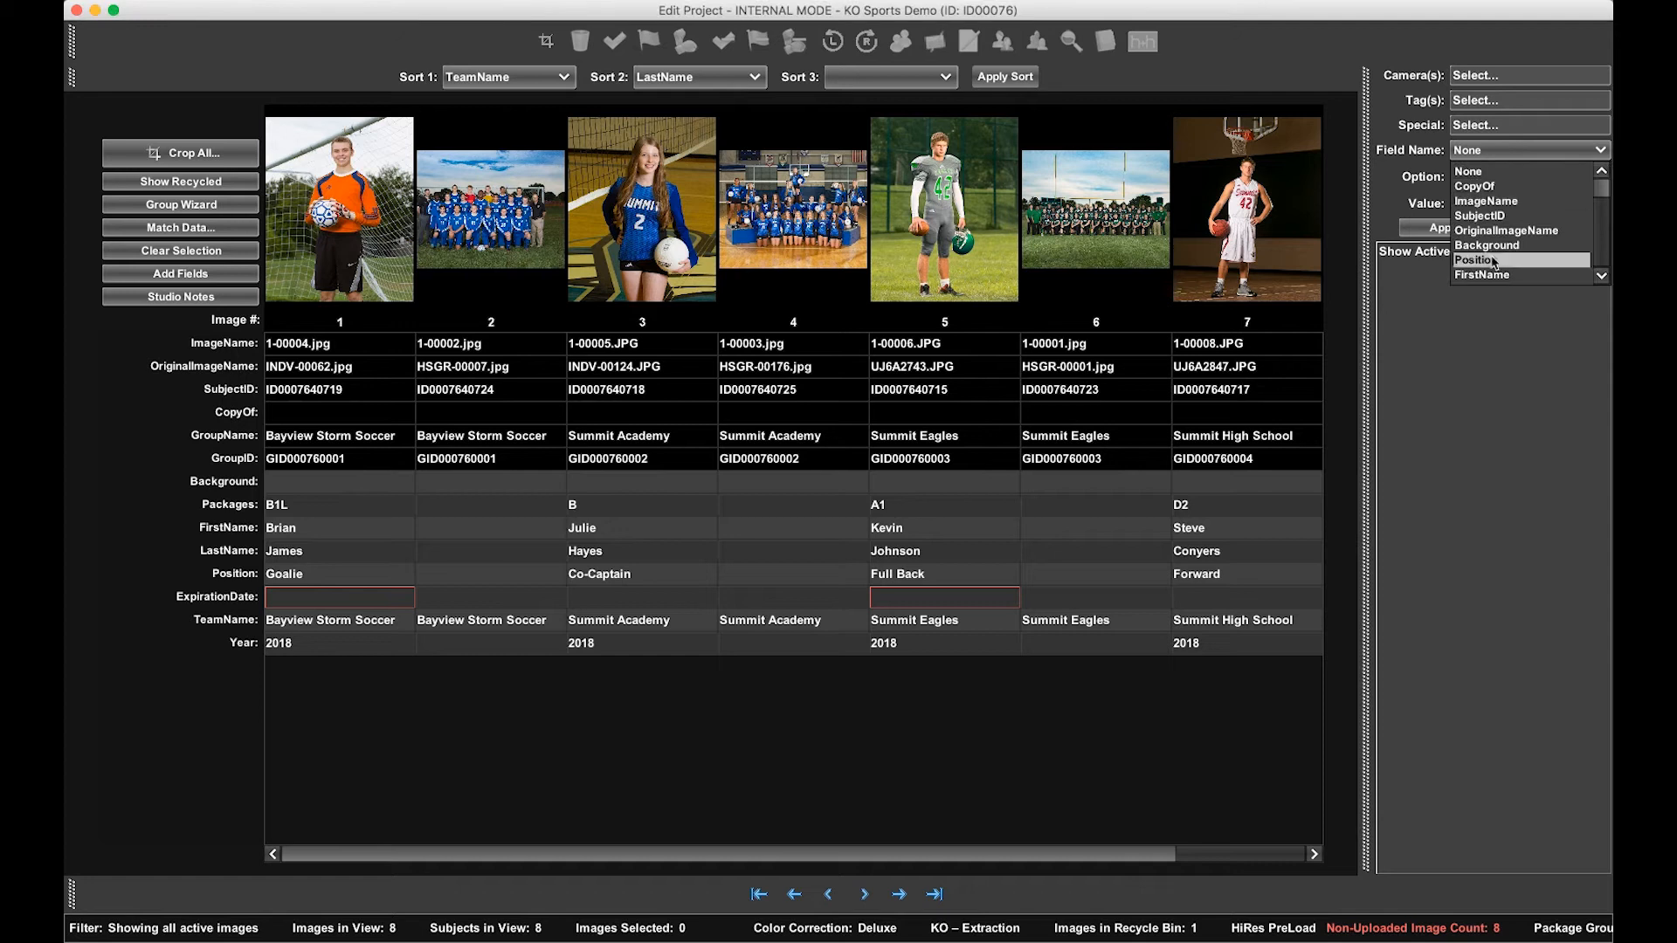
left_click(1500, 261)
key("Down")
key("Down")
key("Down")
key("Down")
key("Down")
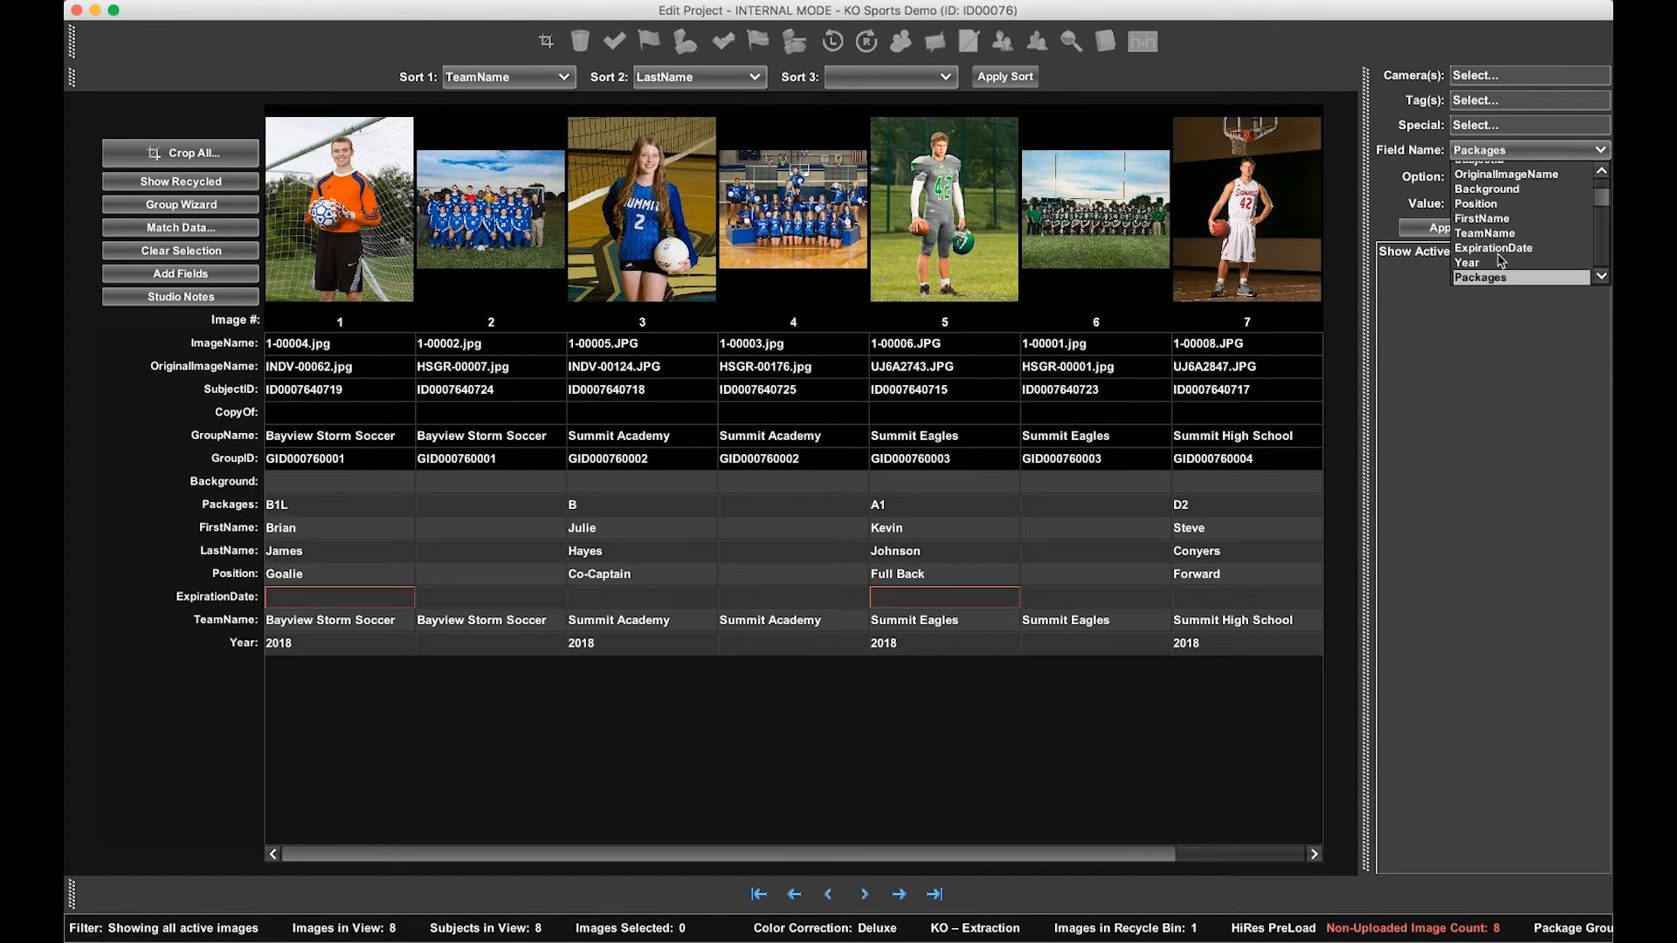
left_click(1499, 151)
left_click(1484, 179)
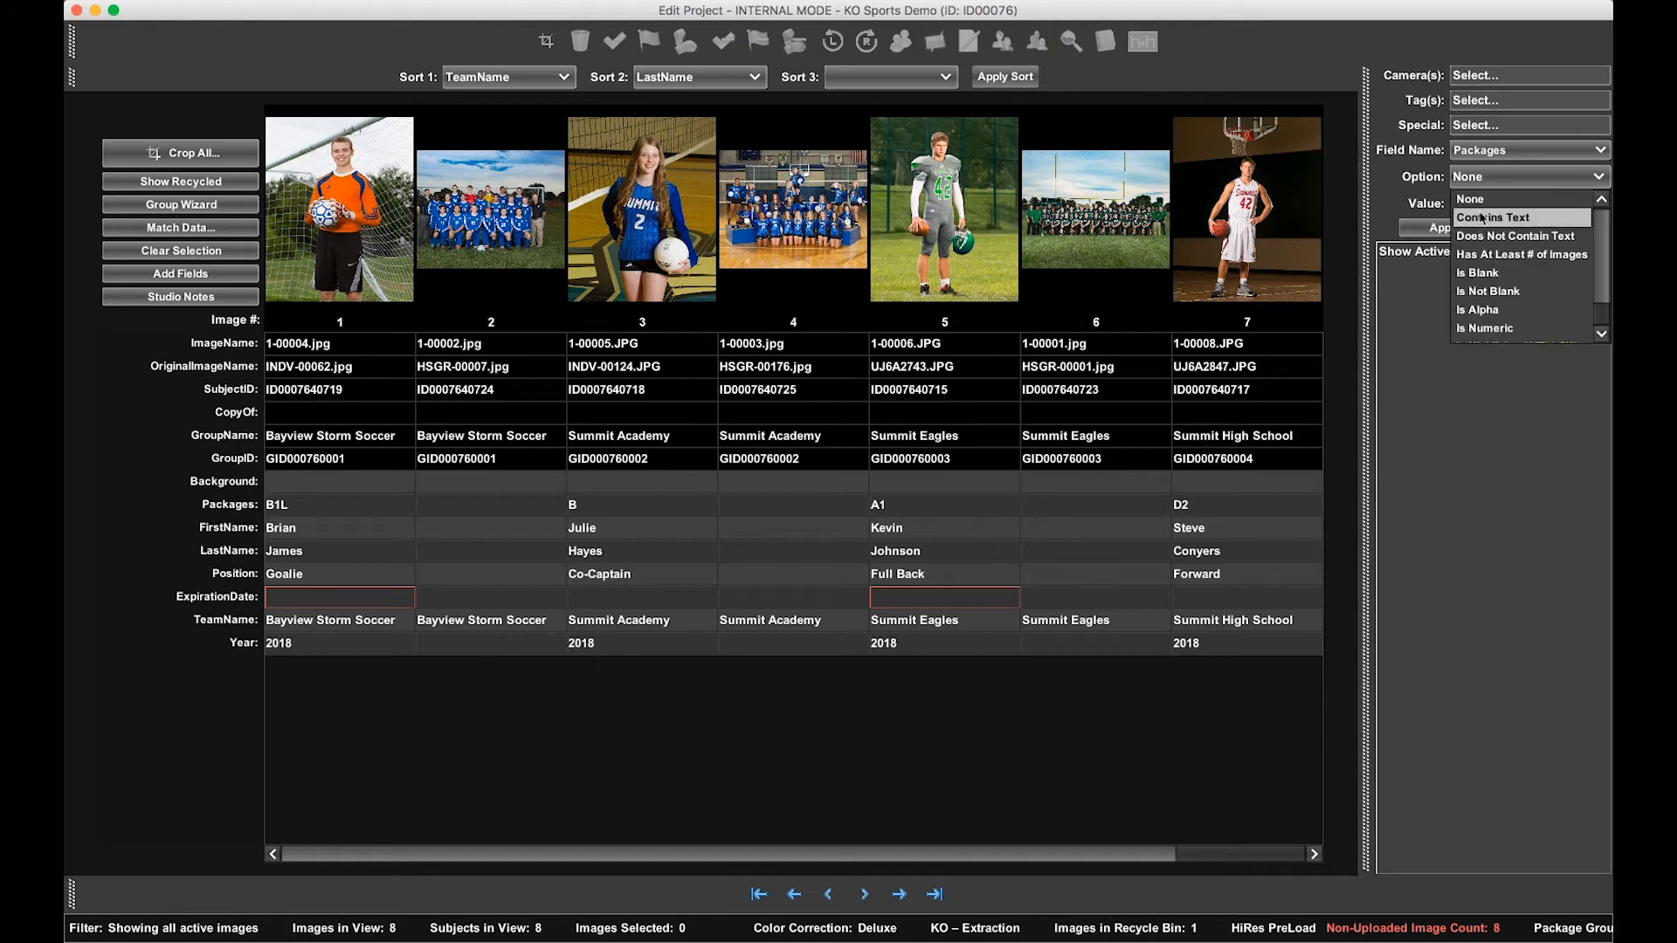
left_click(1482, 218)
left_click(1479, 201)
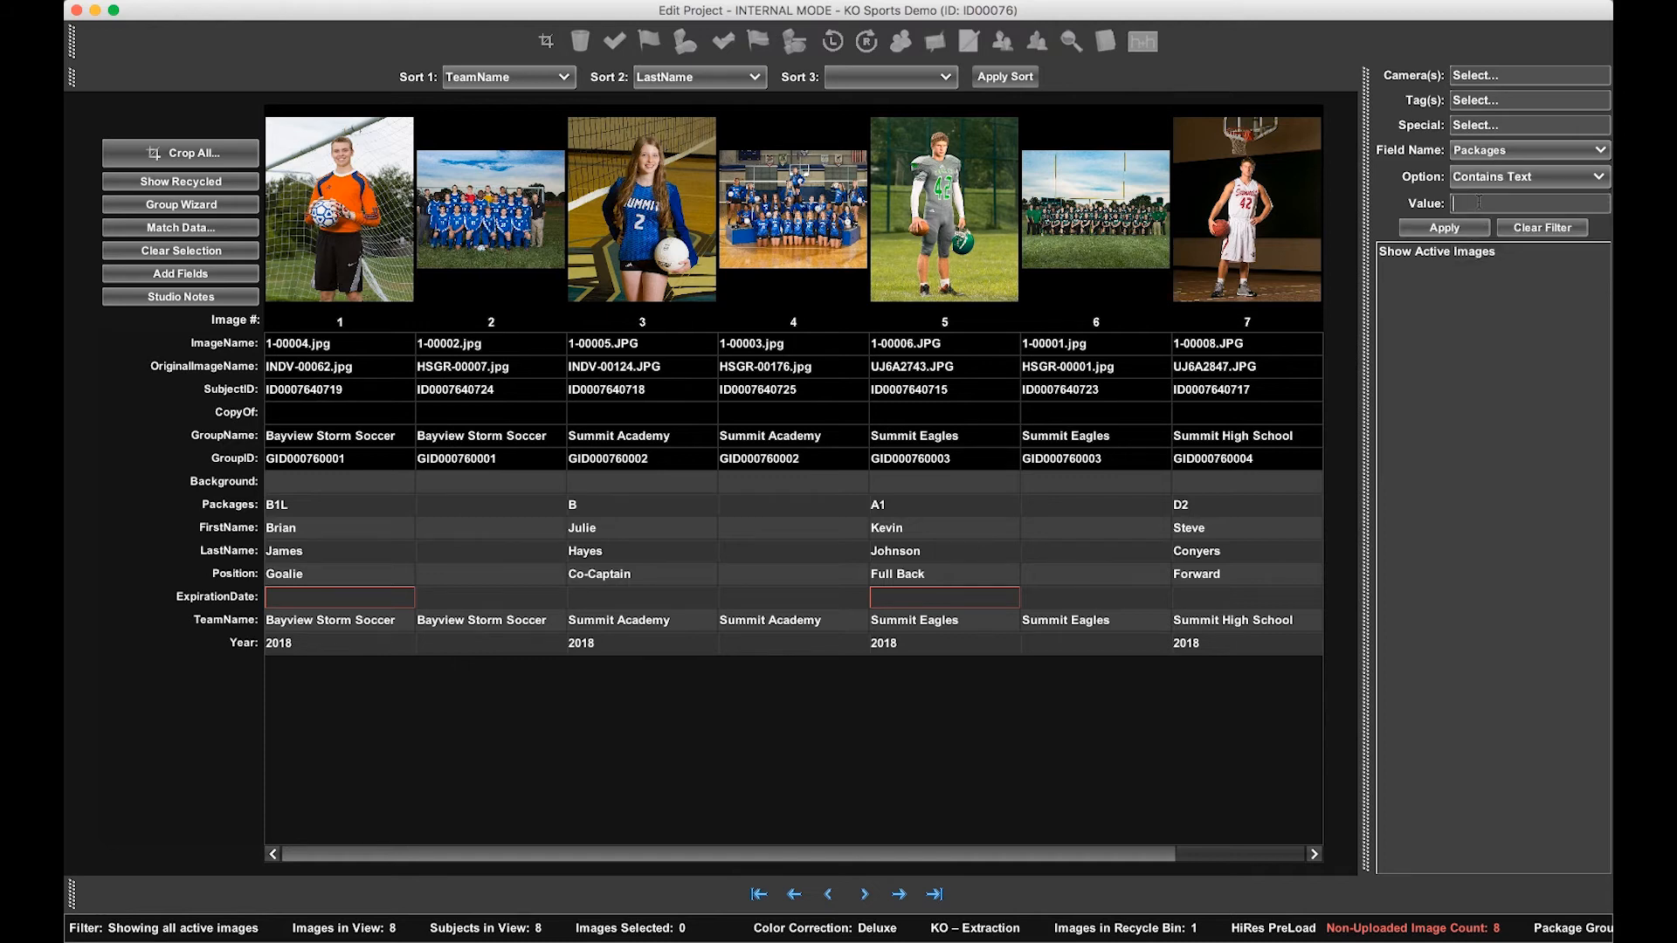
type("A")
left_click(1454, 231)
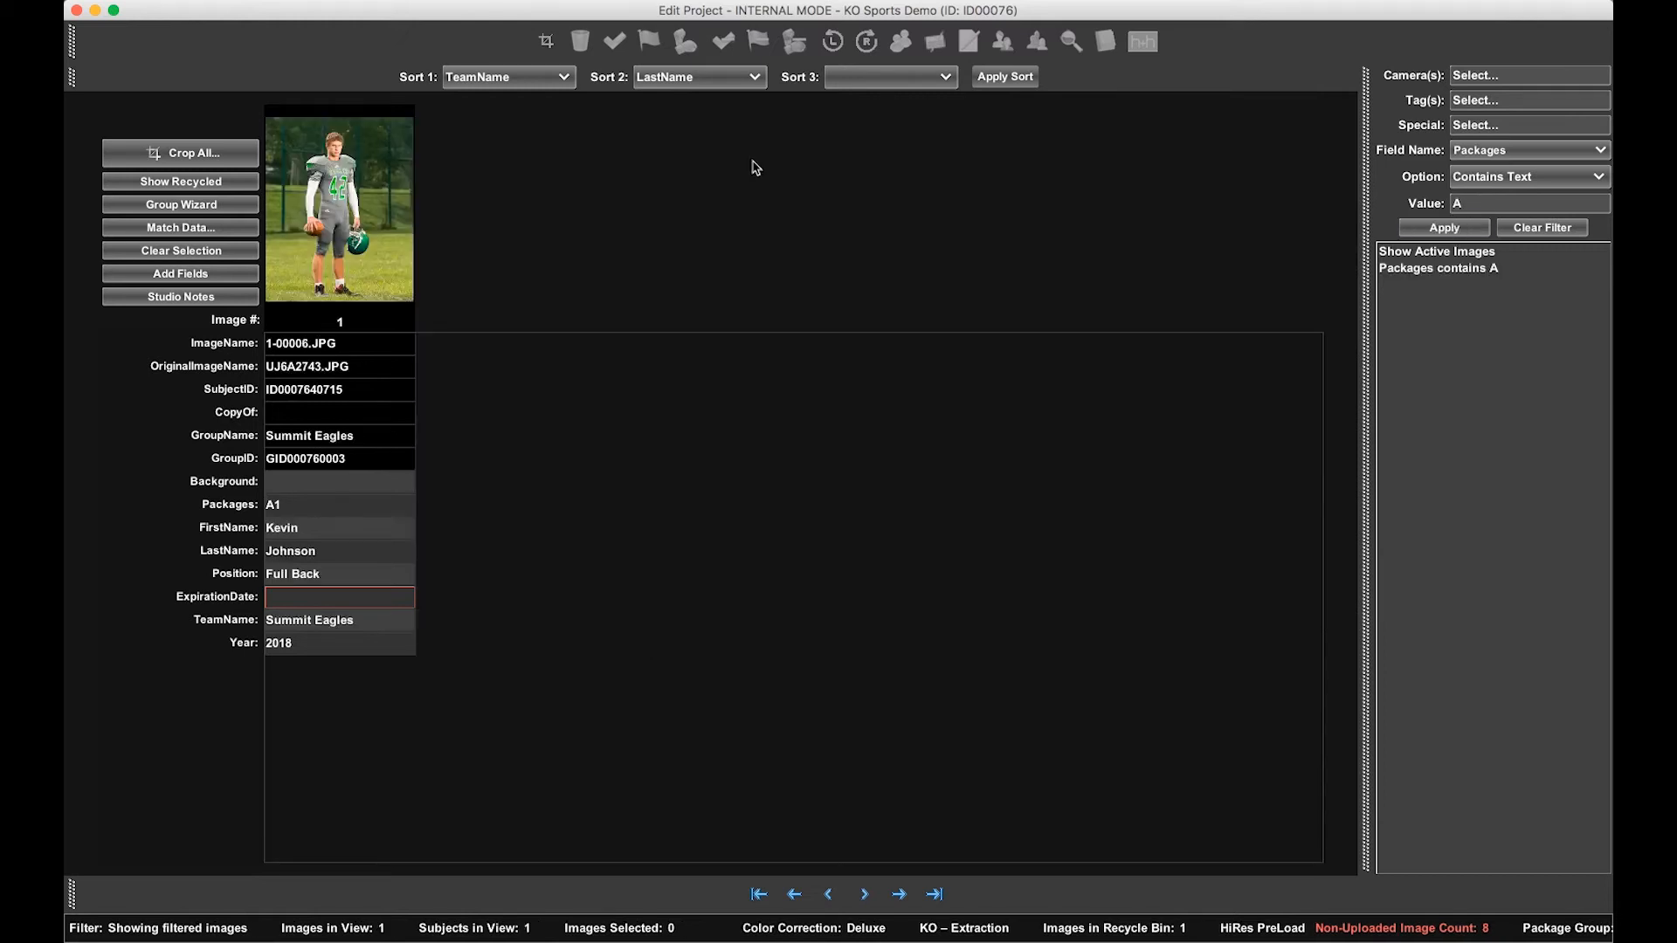
Mark the filtered Summit Eagles player image for knock out.
left_click(363, 189)
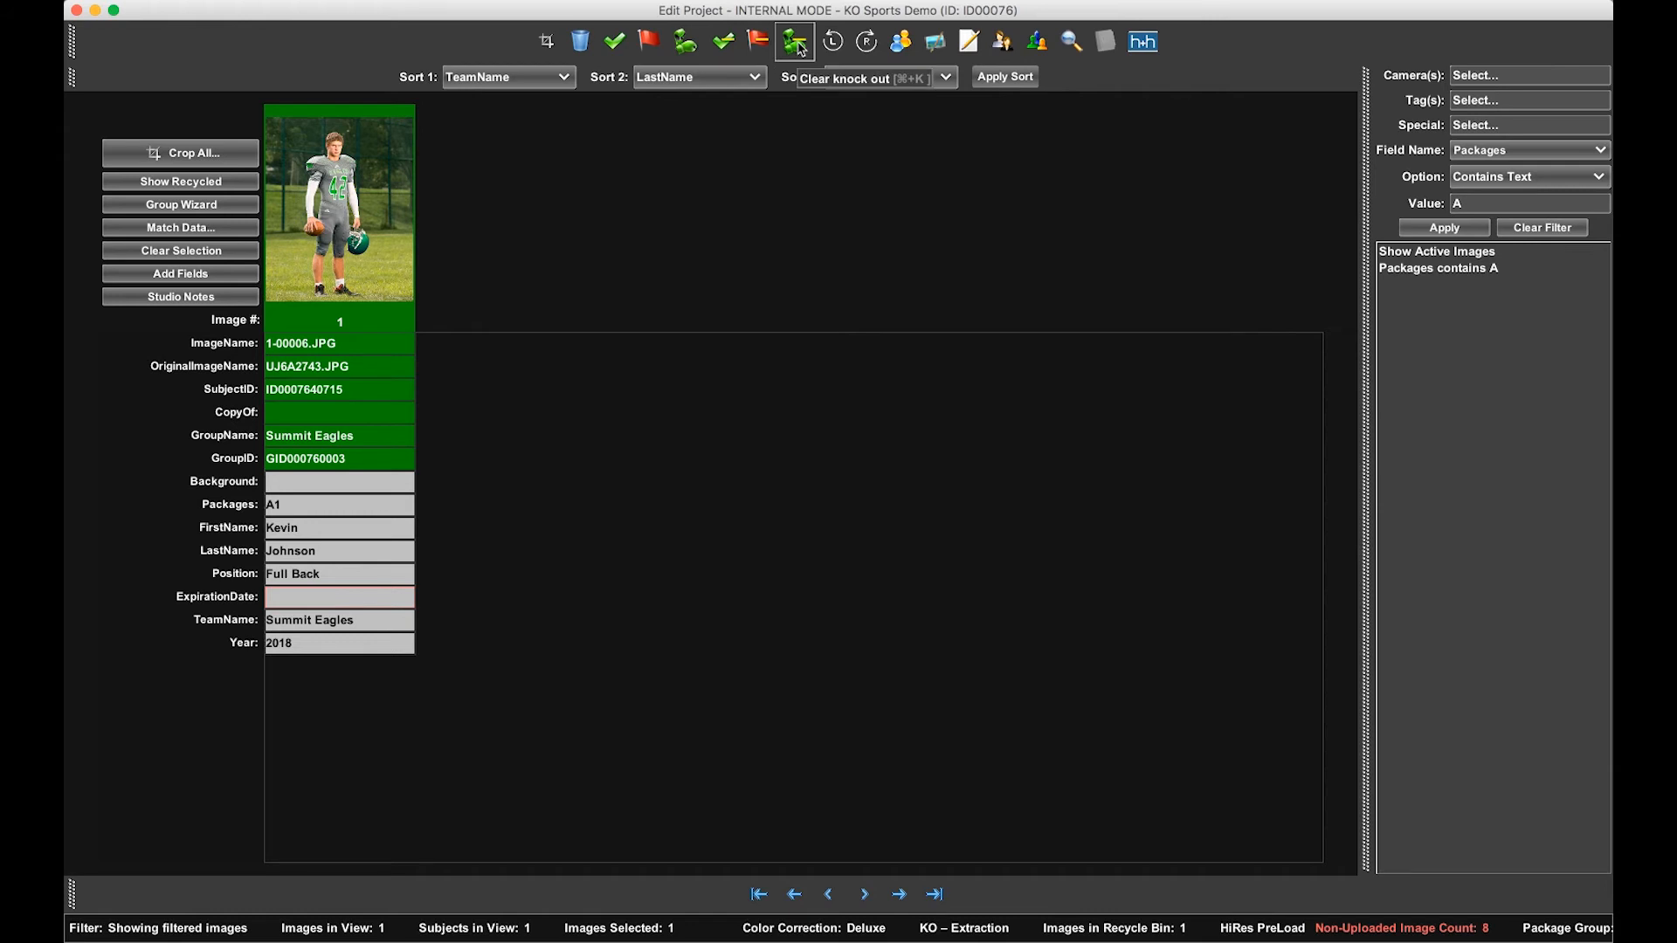
left_click(681, 55)
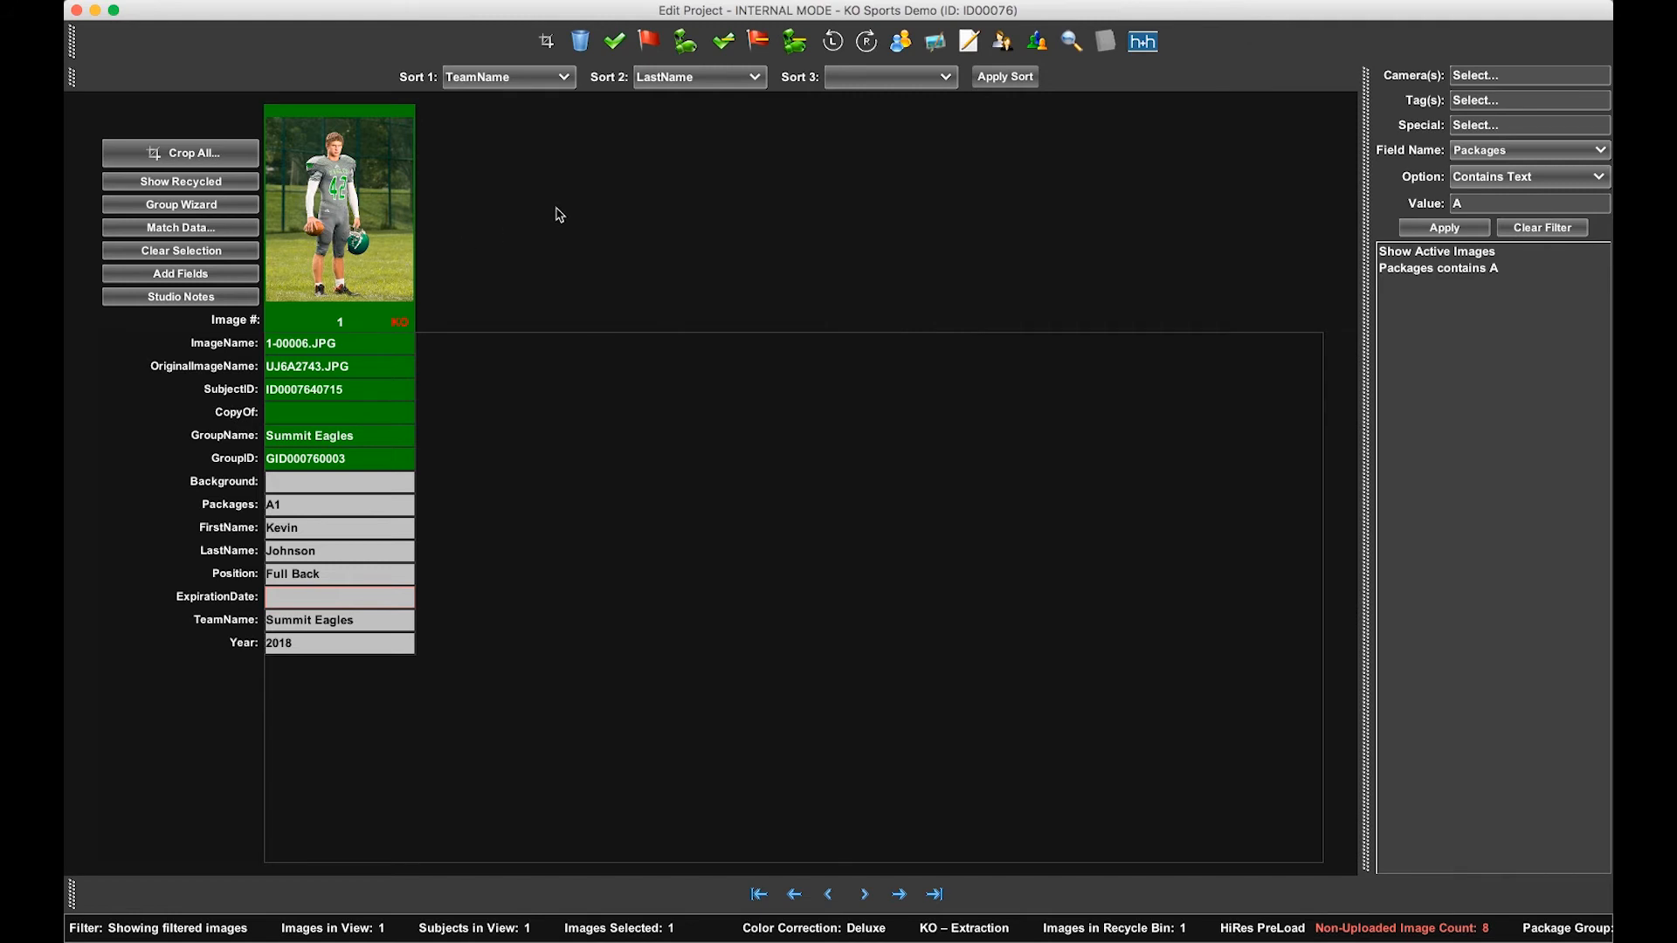
left_click(792, 46)
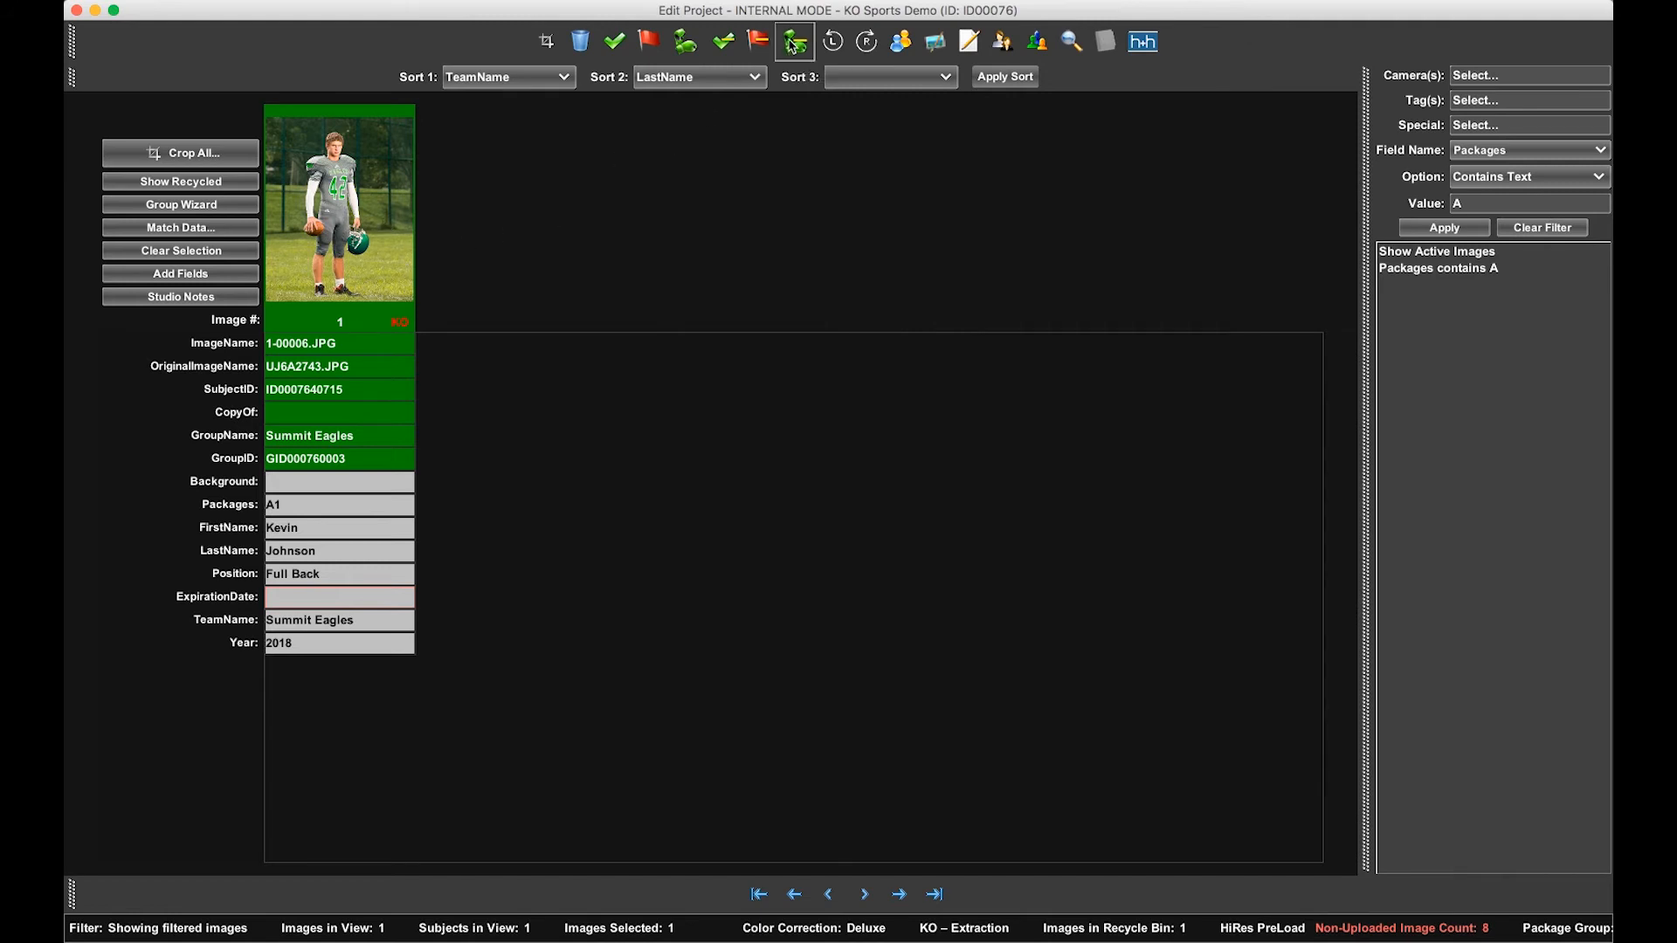
left_click(683, 46)
Filter the images to packages containing B and mark all the matching images for knock out.
left_click_drag(1476, 205, 1437, 208)
type("B")
left_click(1441, 228)
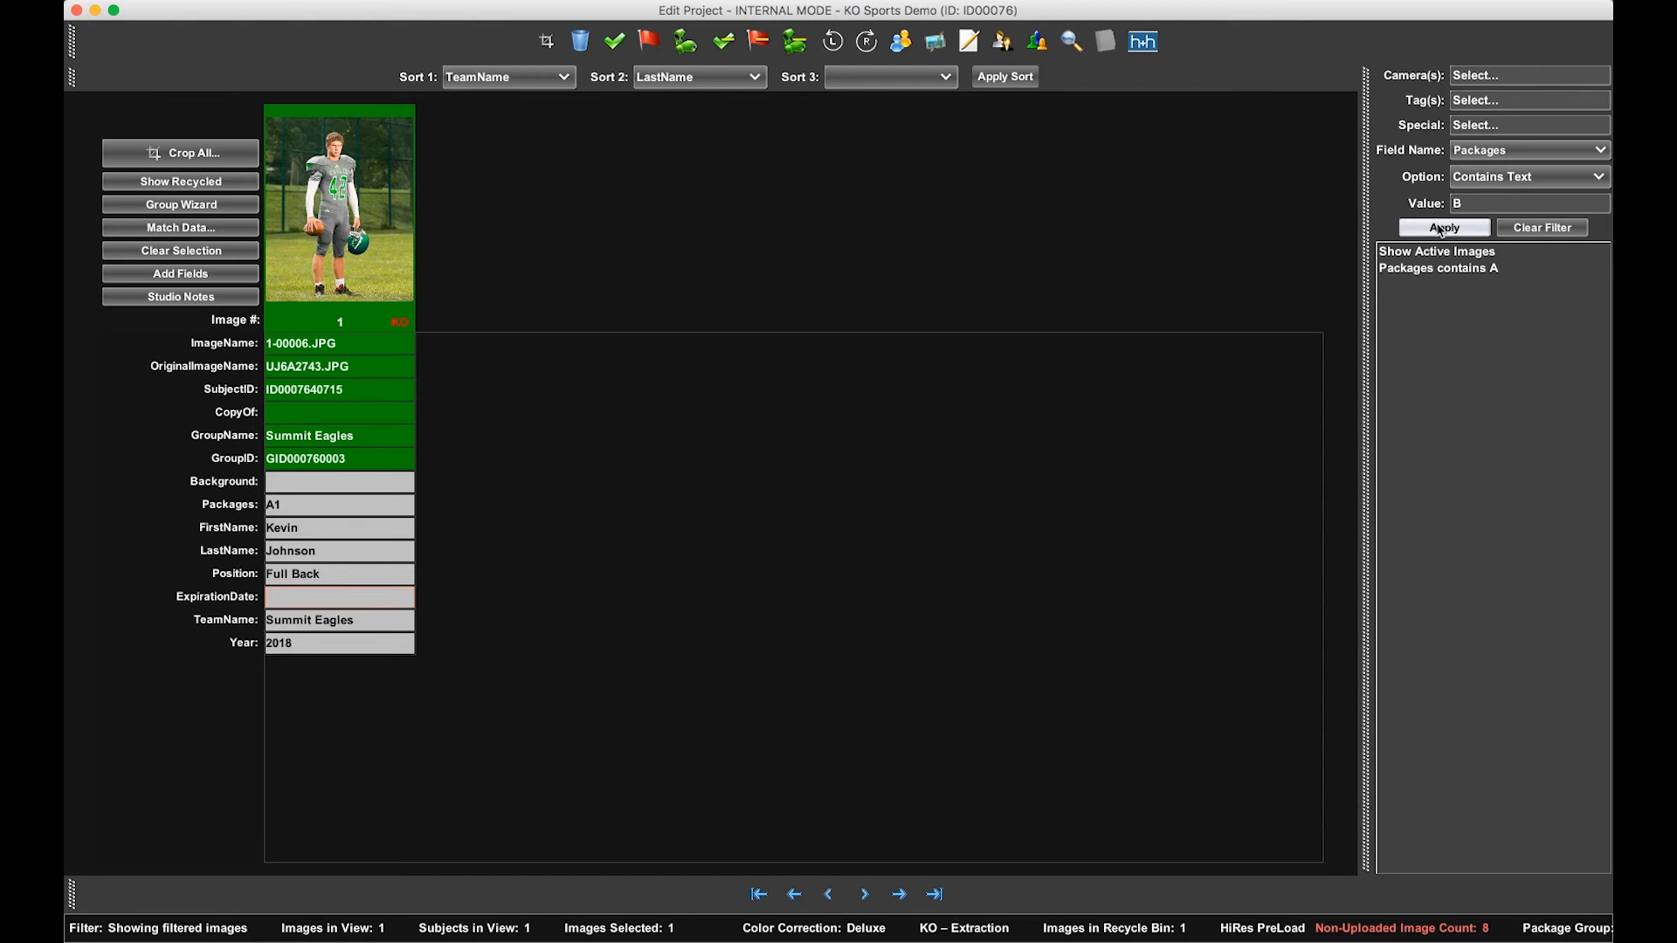
left_click(537, 205)
key("super+a")
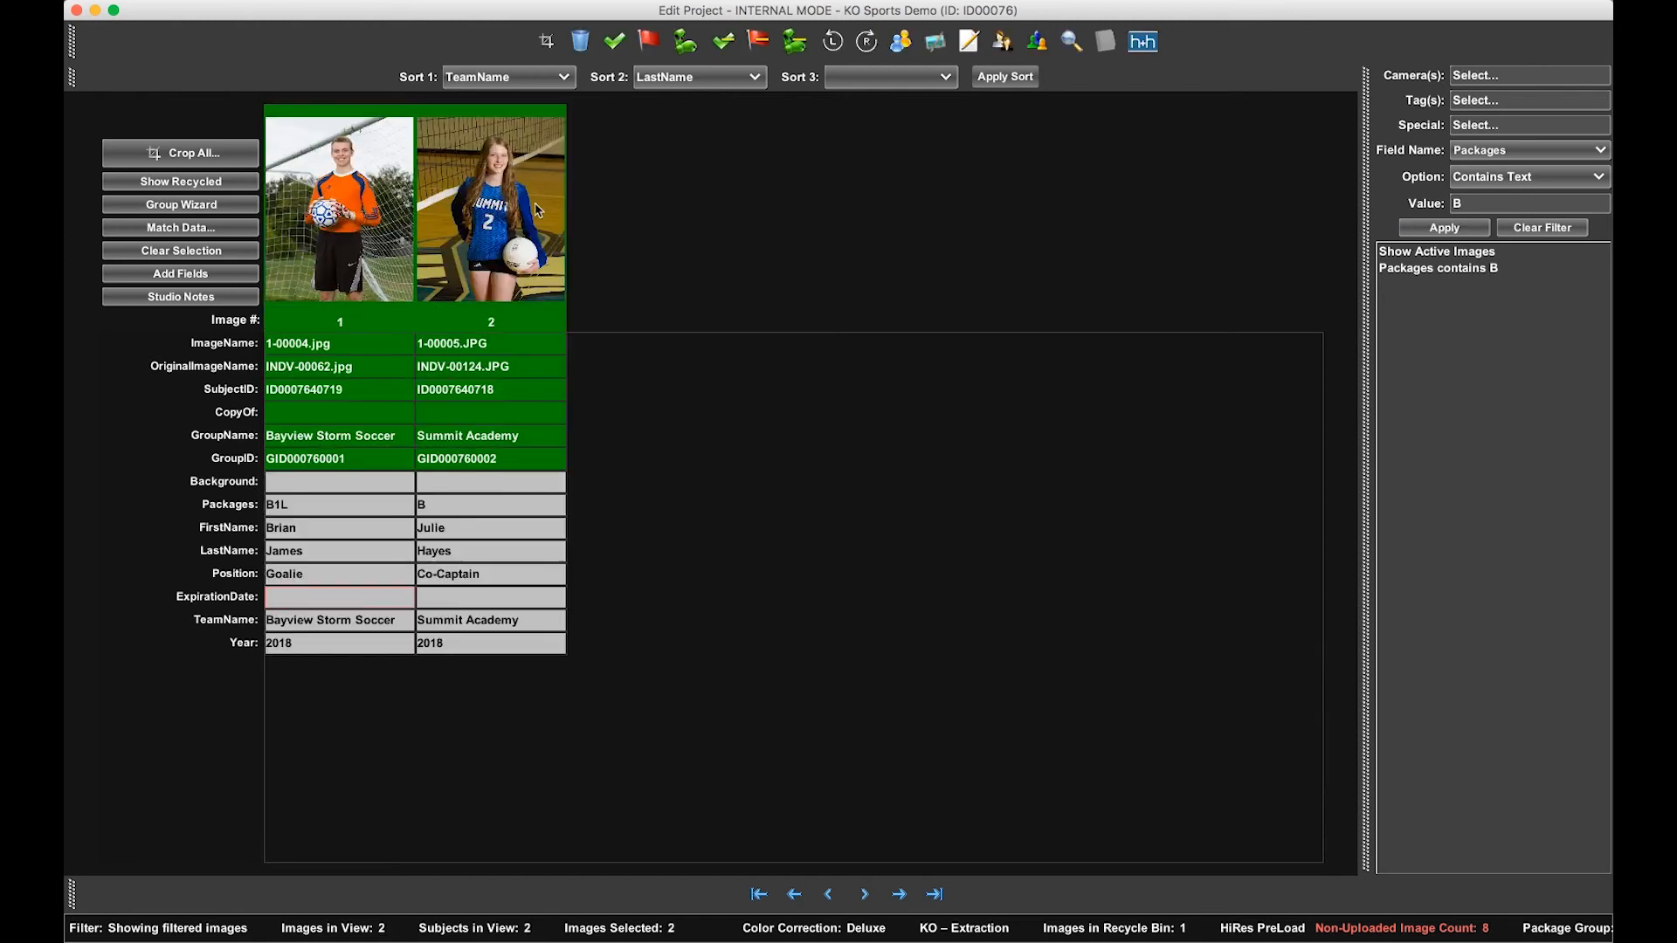
left_click(682, 51)
Select all images whose Packages field contains 1, and clear the filter to show every active image.
double_click(1464, 210)
type("a")
key("BackSpace")
type("1")
left_click(1441, 228)
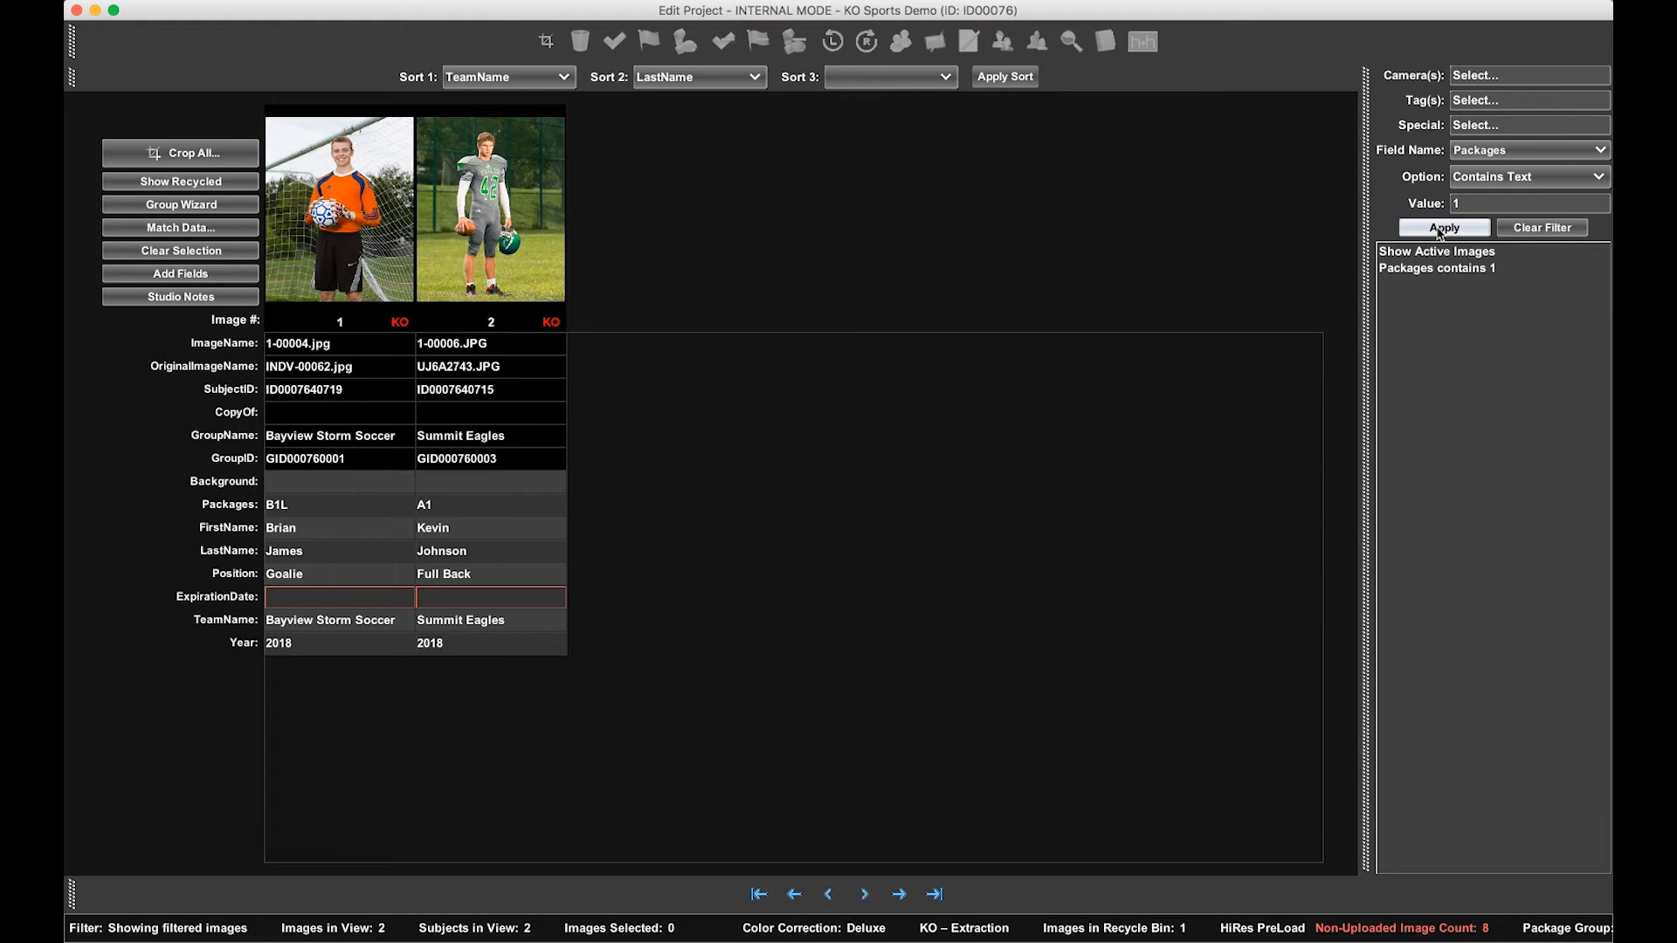
key("super+a")
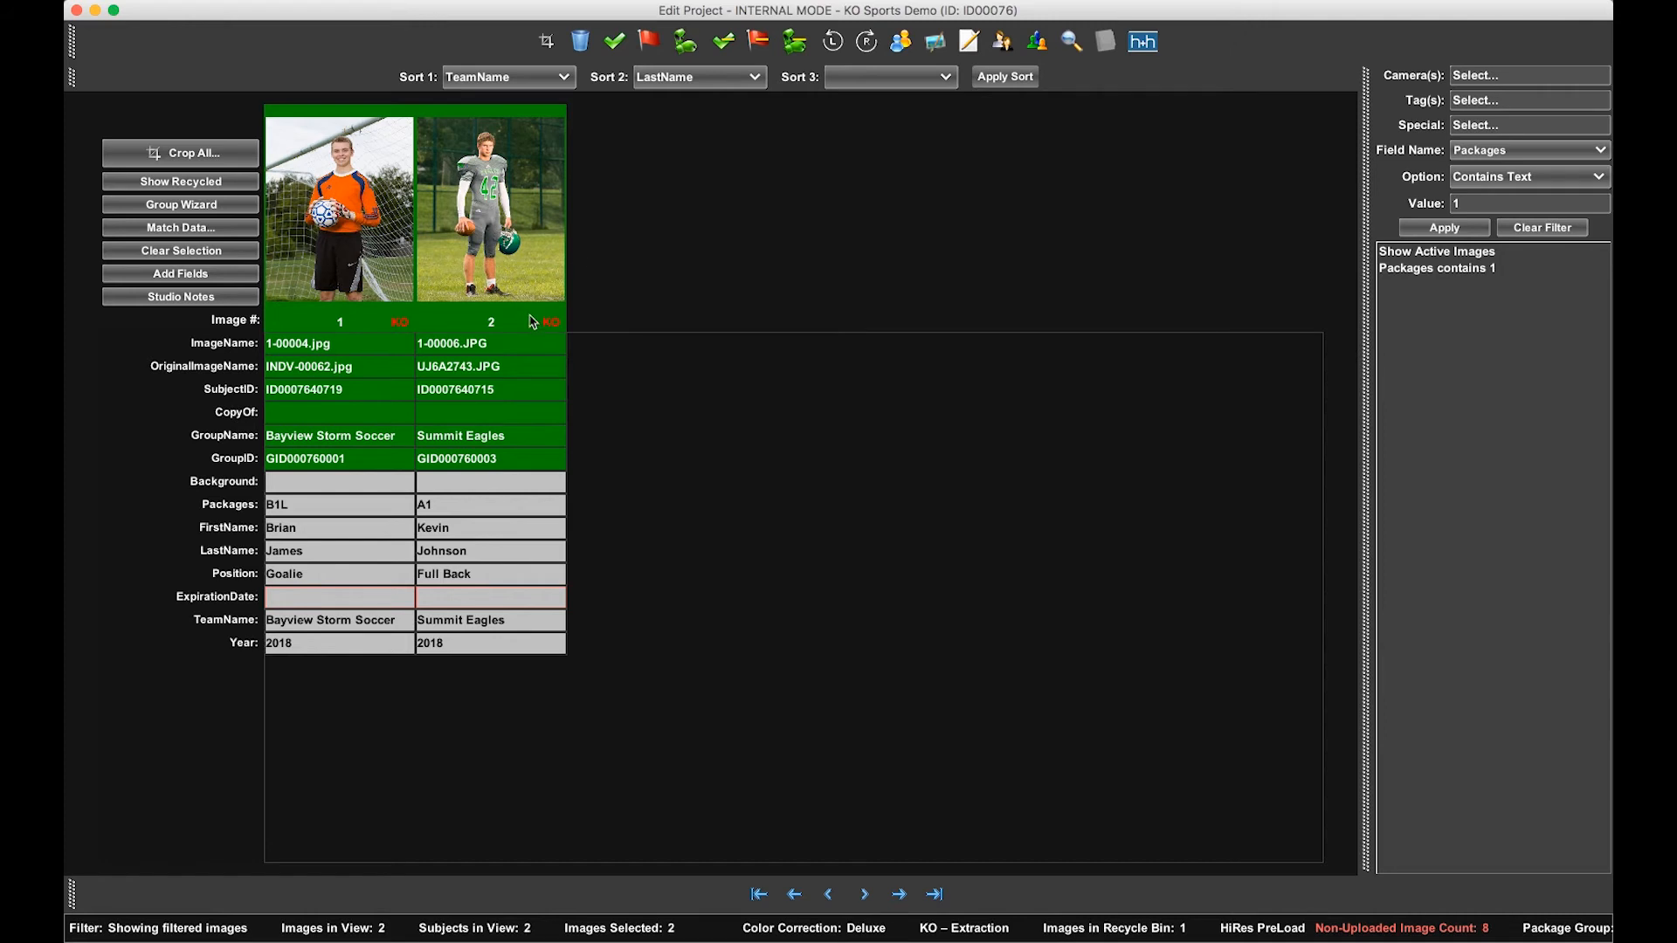
left_click(1543, 228)
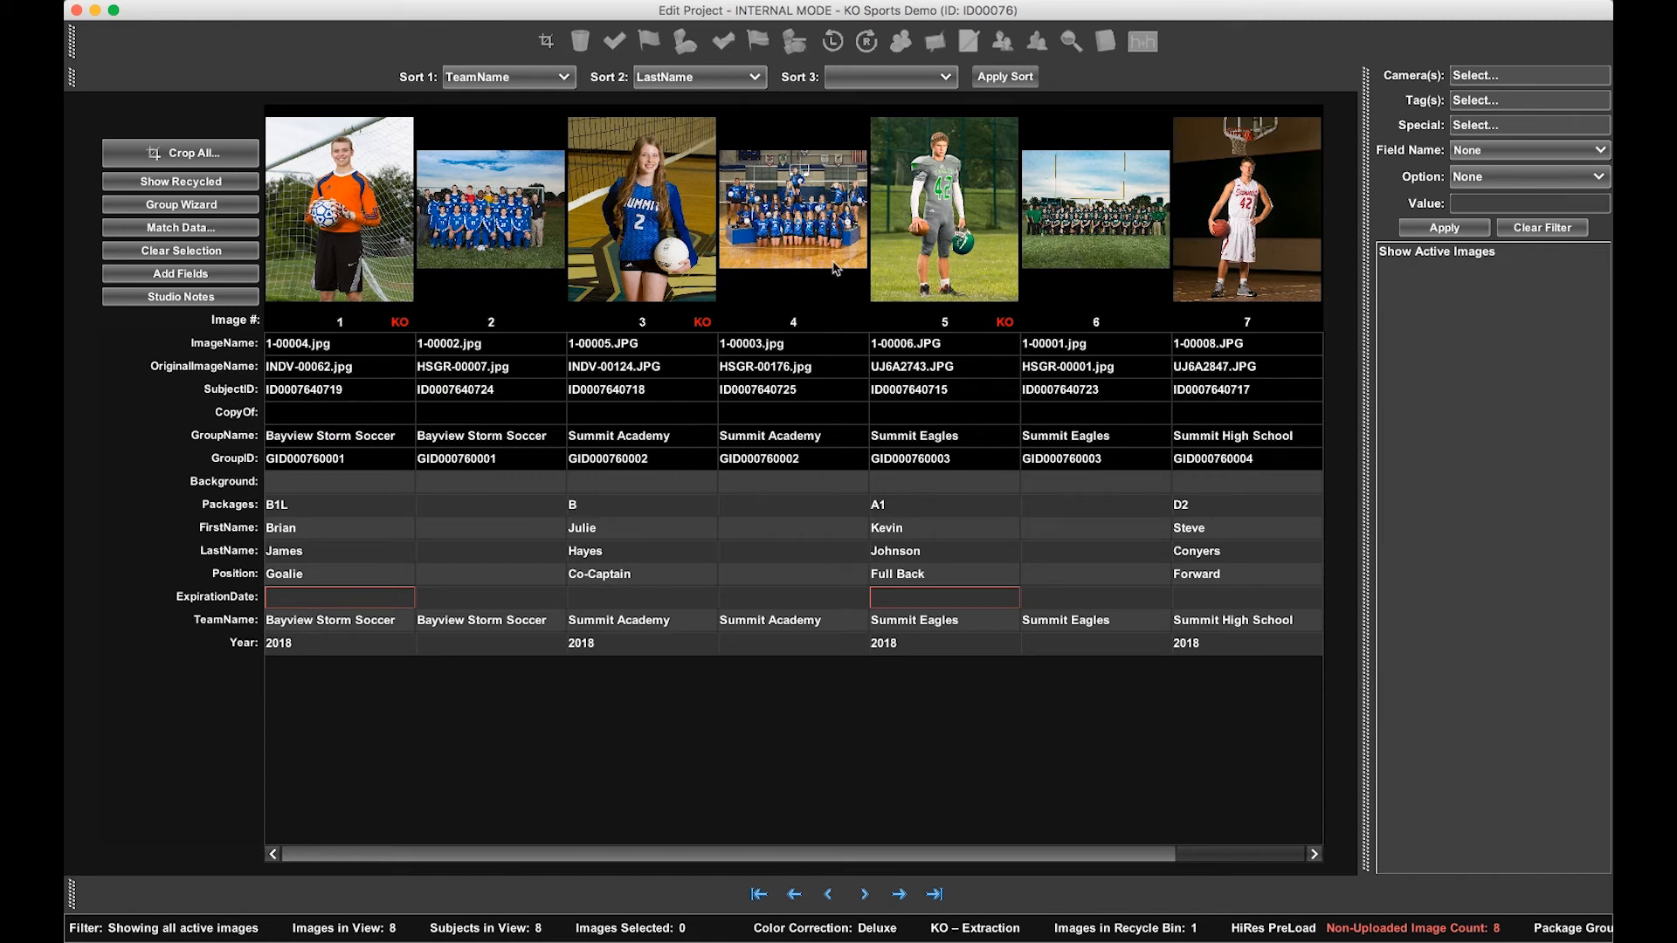
scroll(1032, 274, "right", 1)
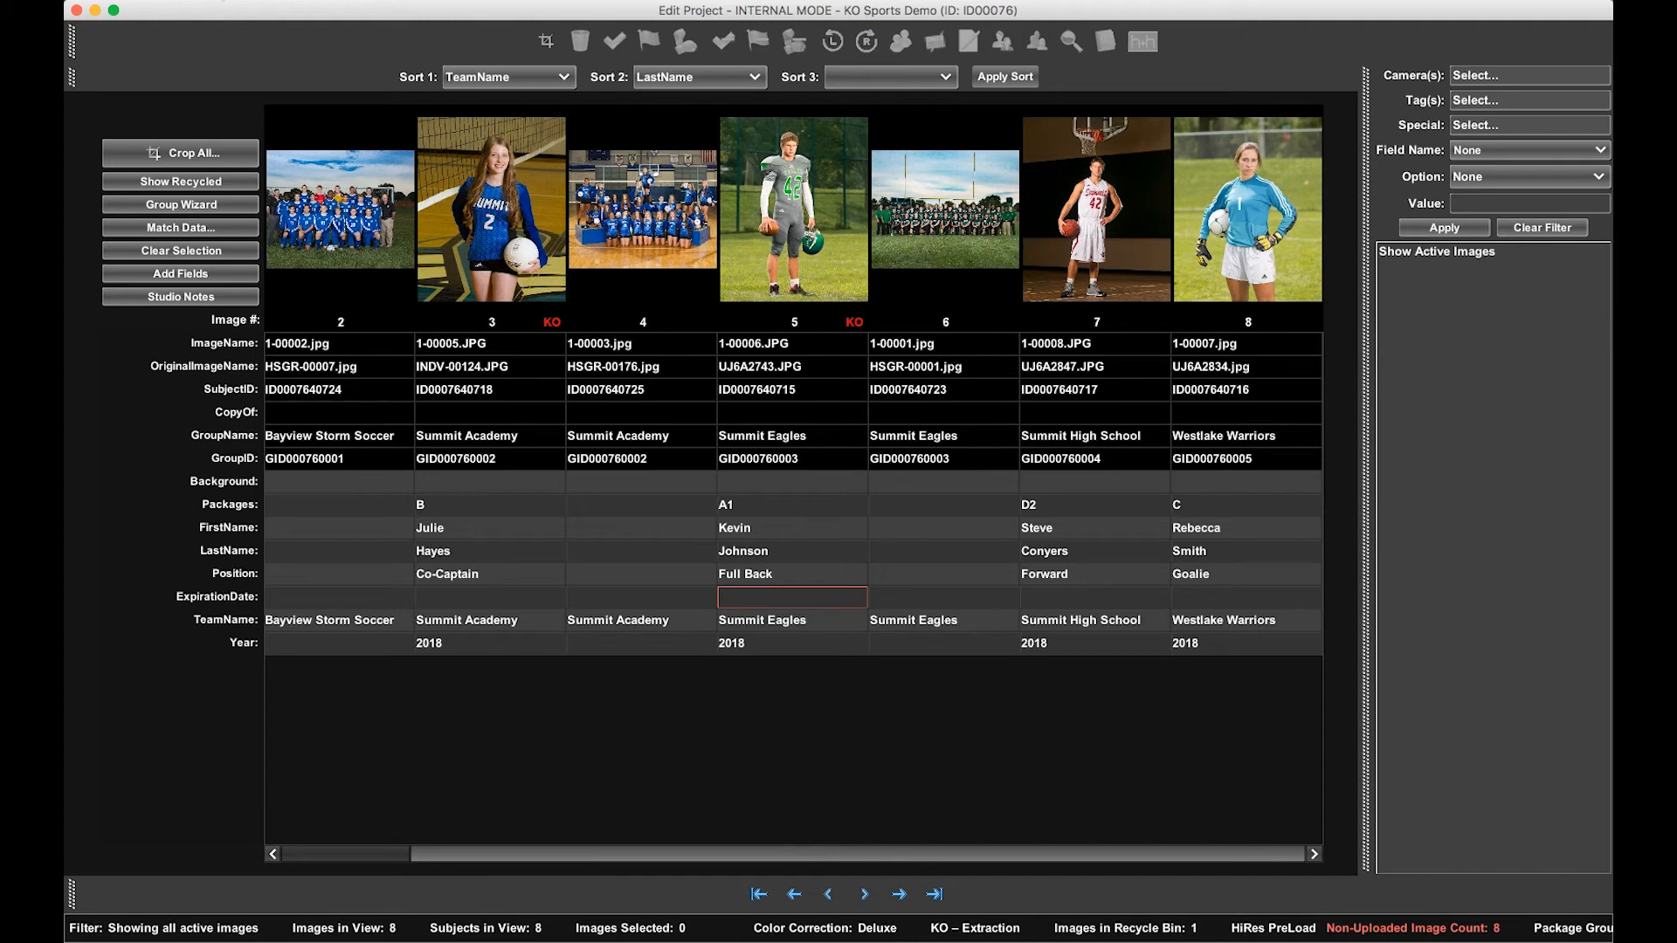
Start the HiRes PreLoad of the project's active images, entering the studio's account number and keeping the remembered login.
left_click(211, 1)
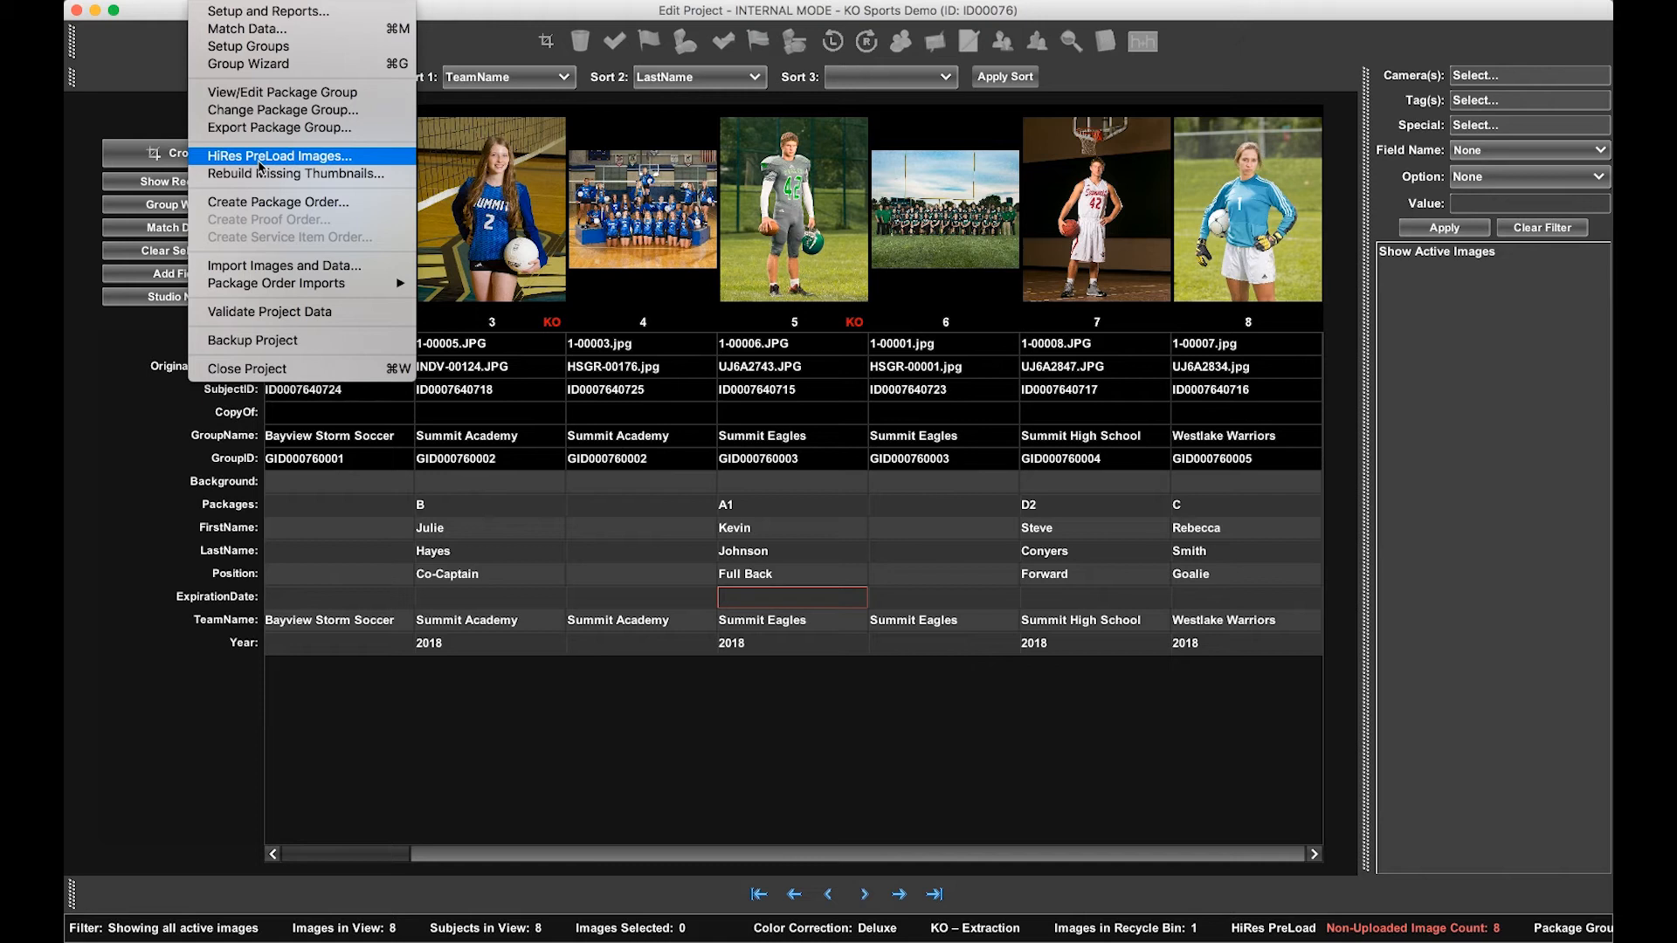
left_click(259, 160)
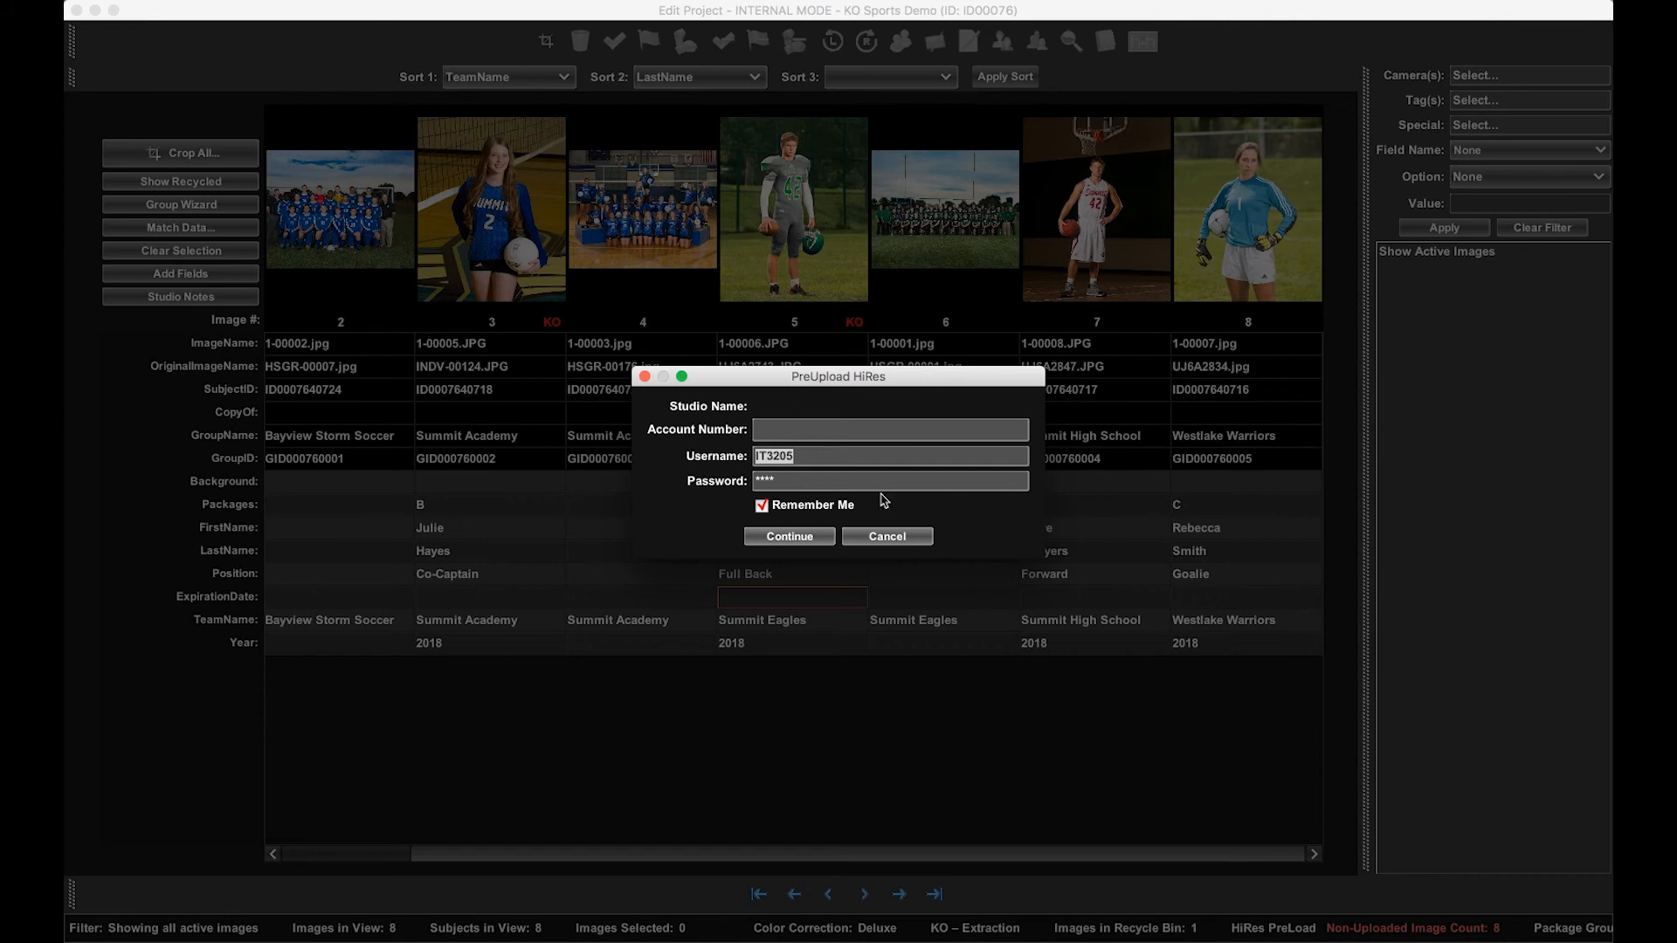
left_click(774, 428)
key("Tab")
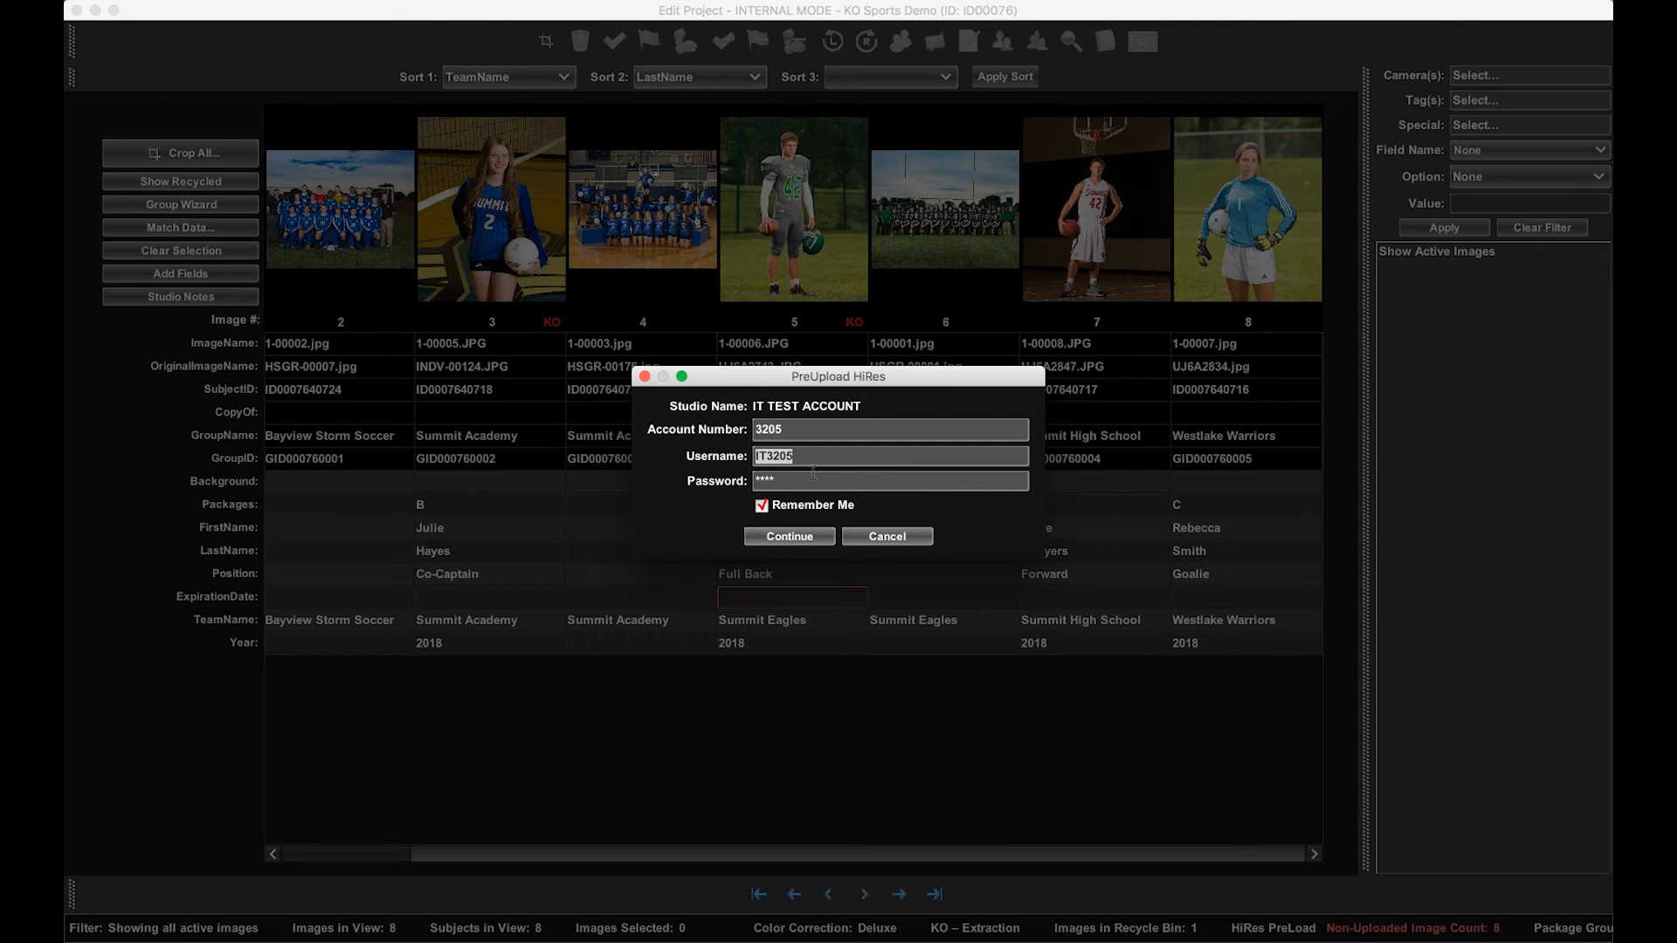
left_click(777, 539)
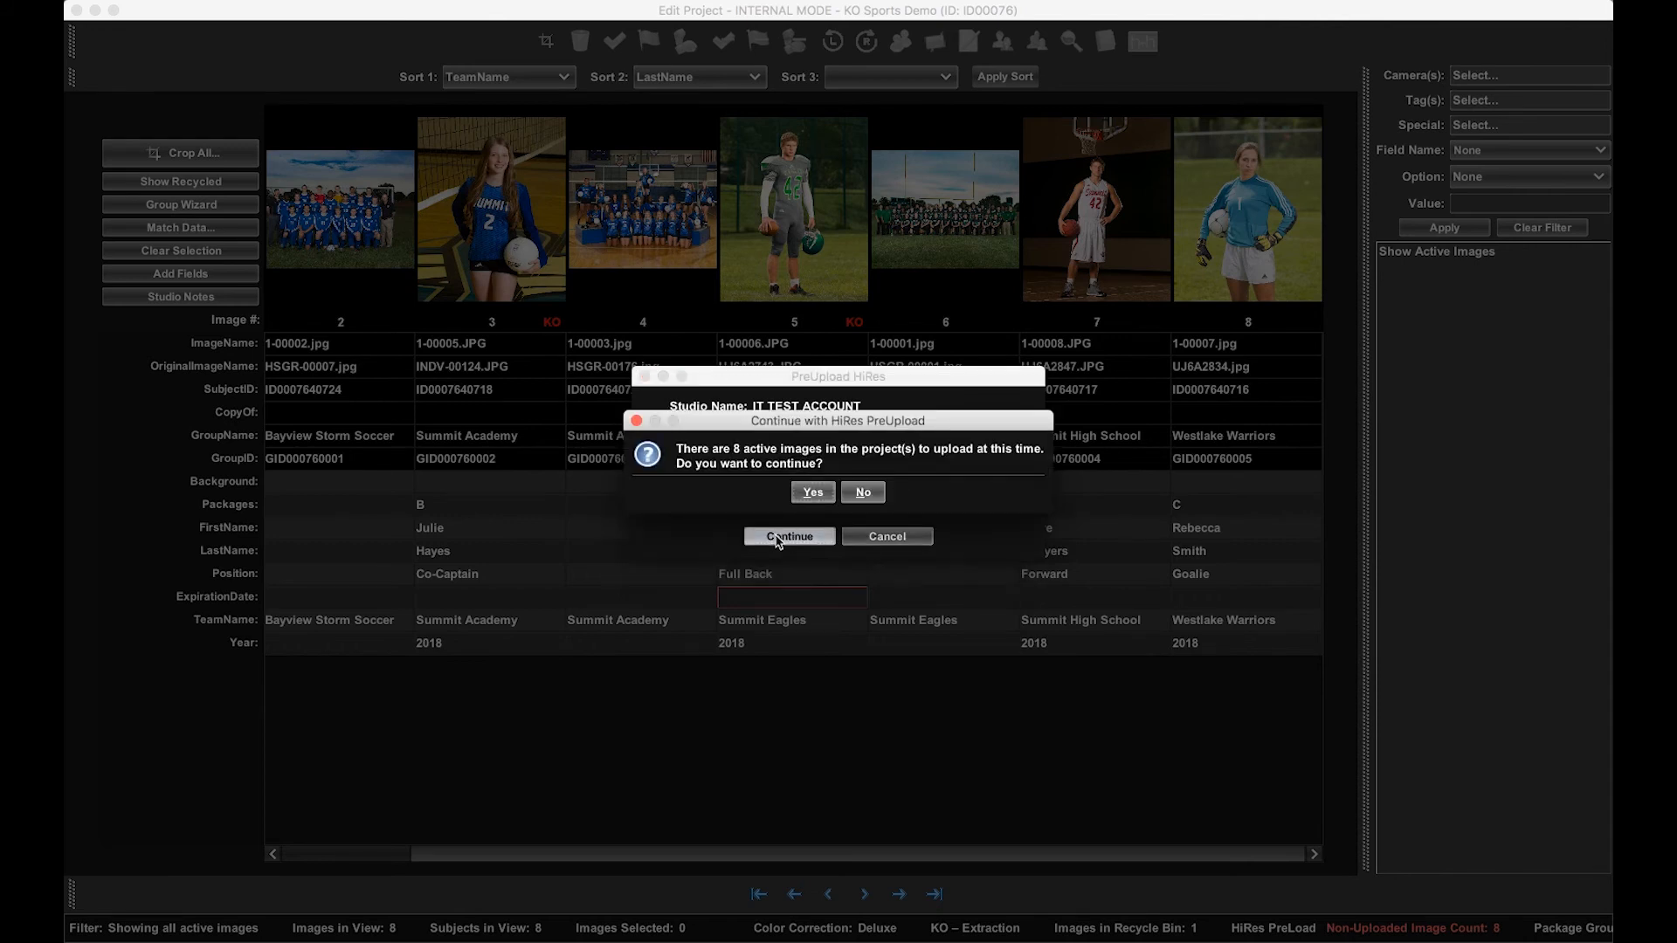
left_click(810, 494)
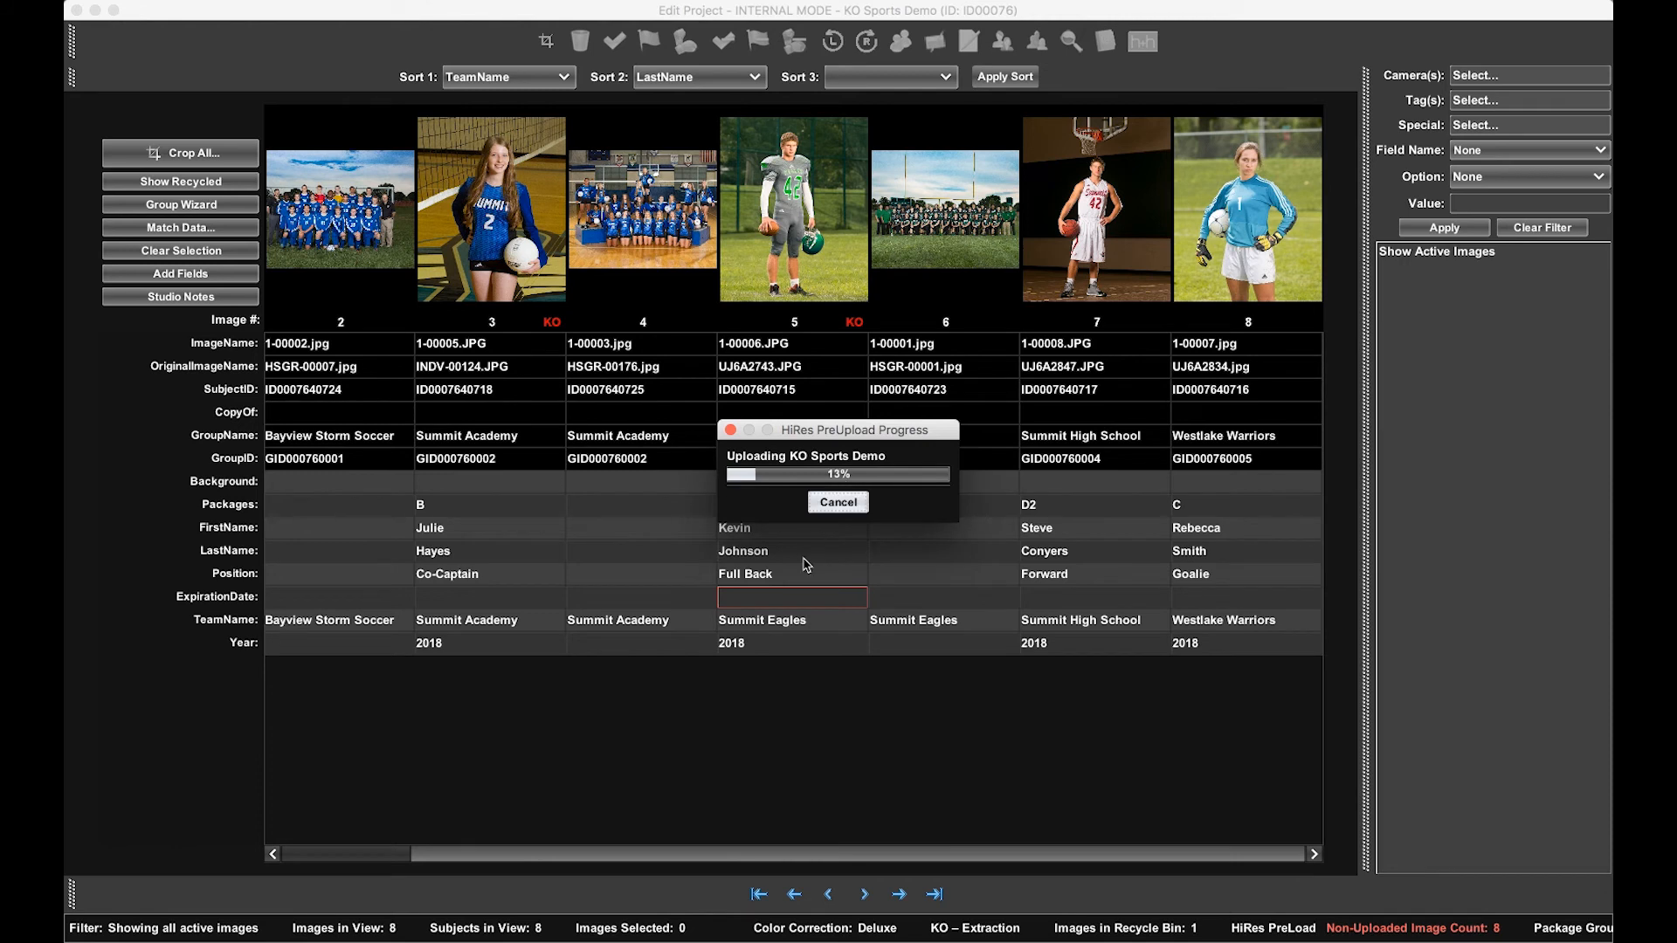
Move the upload progress window out of the way and acknowledge the KO-only order and HiRes upload completion messages.
left_click(795, 681)
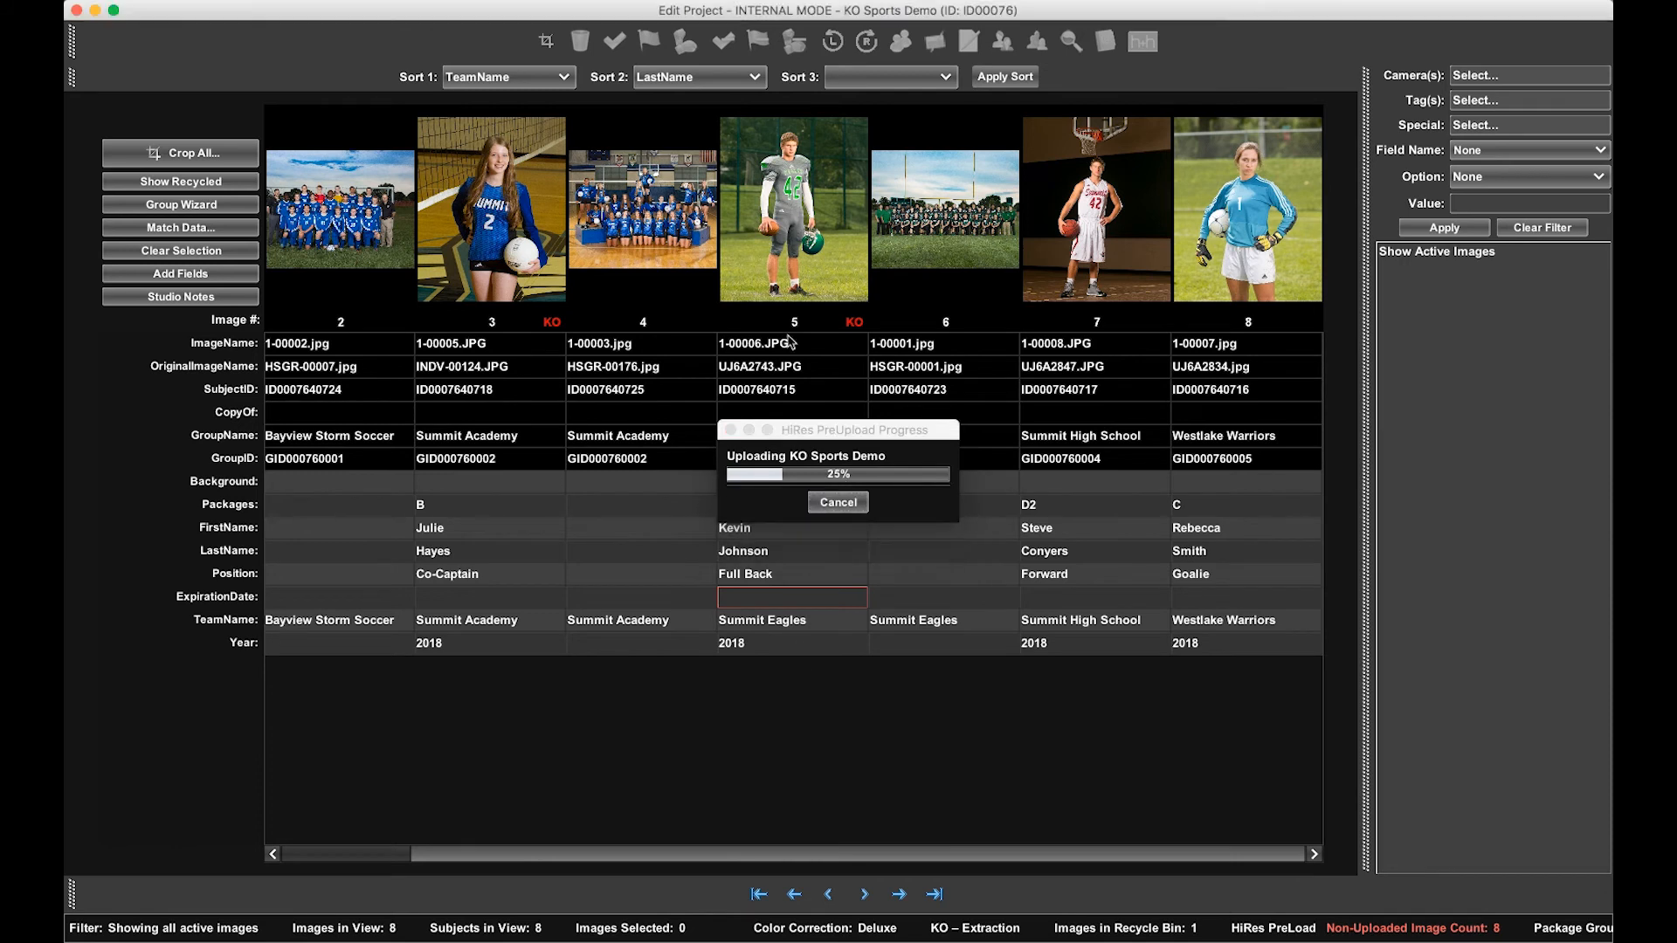
left_click_drag(773, 428, 1409, 758)
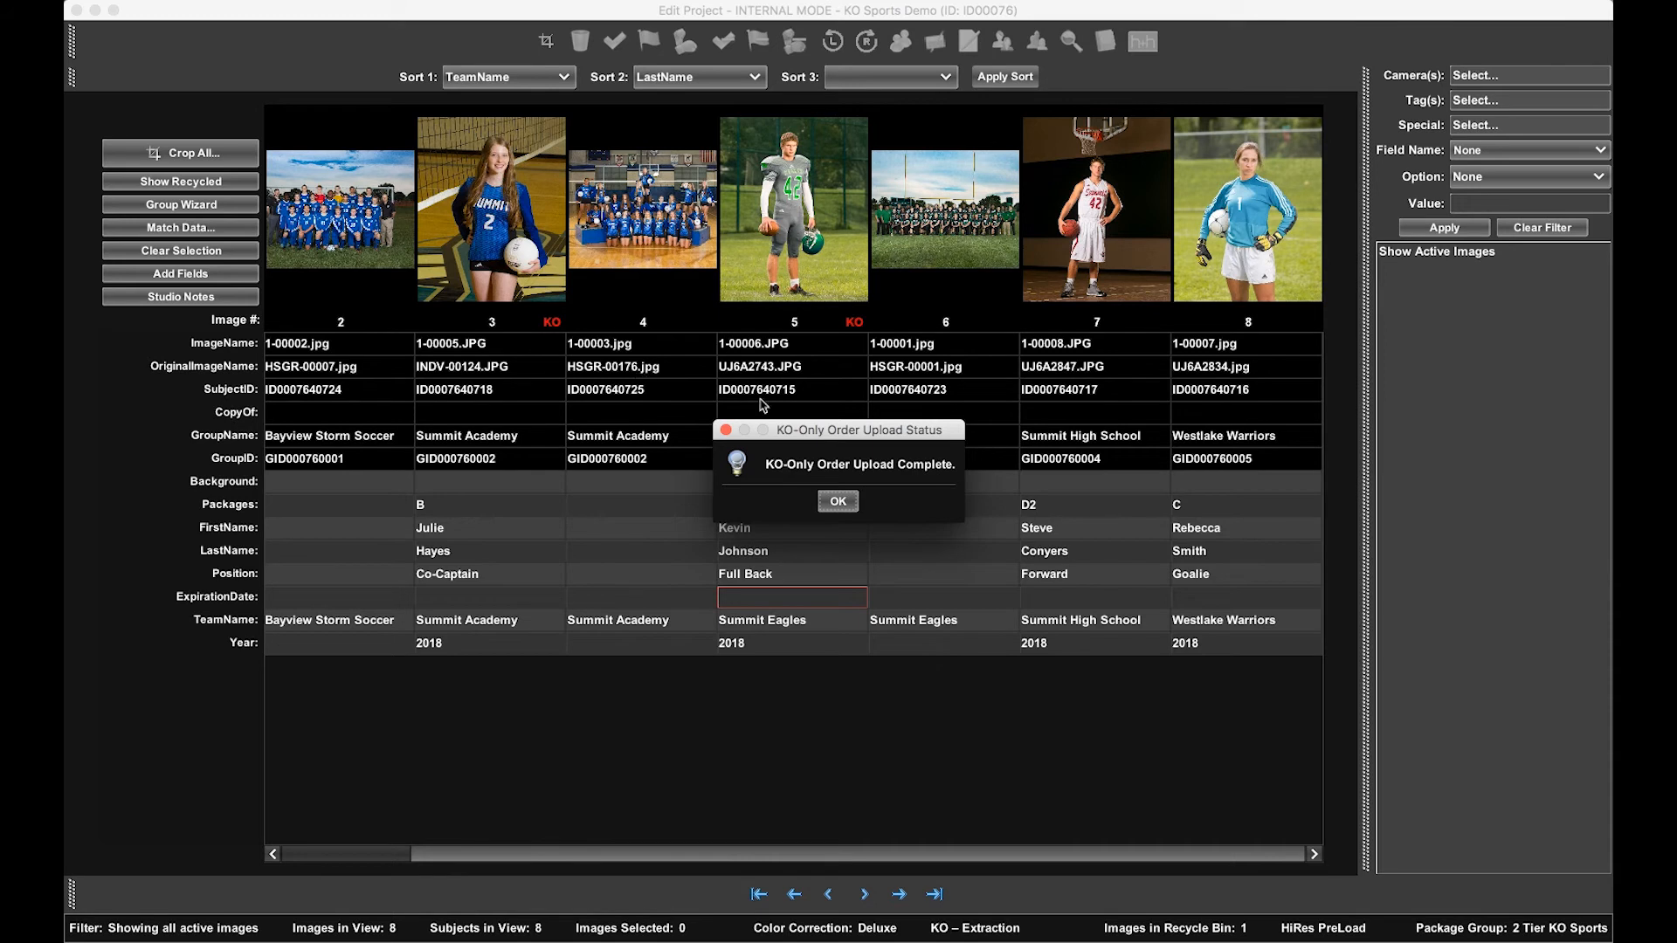
left_click(837, 505)
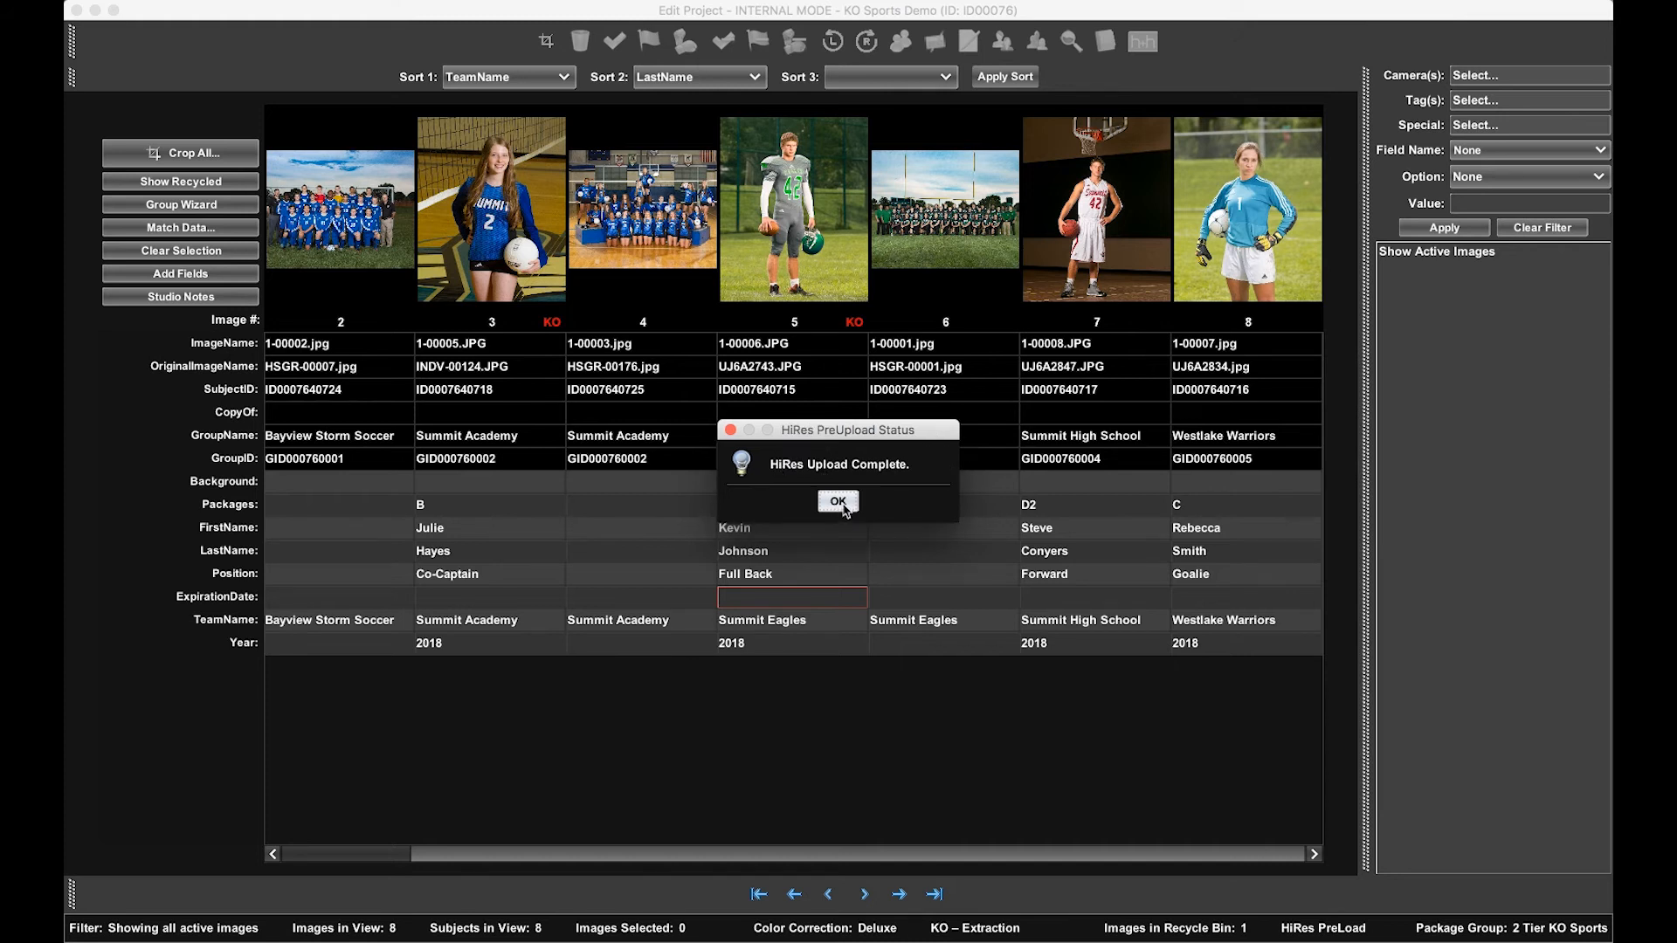
left_click(844, 503)
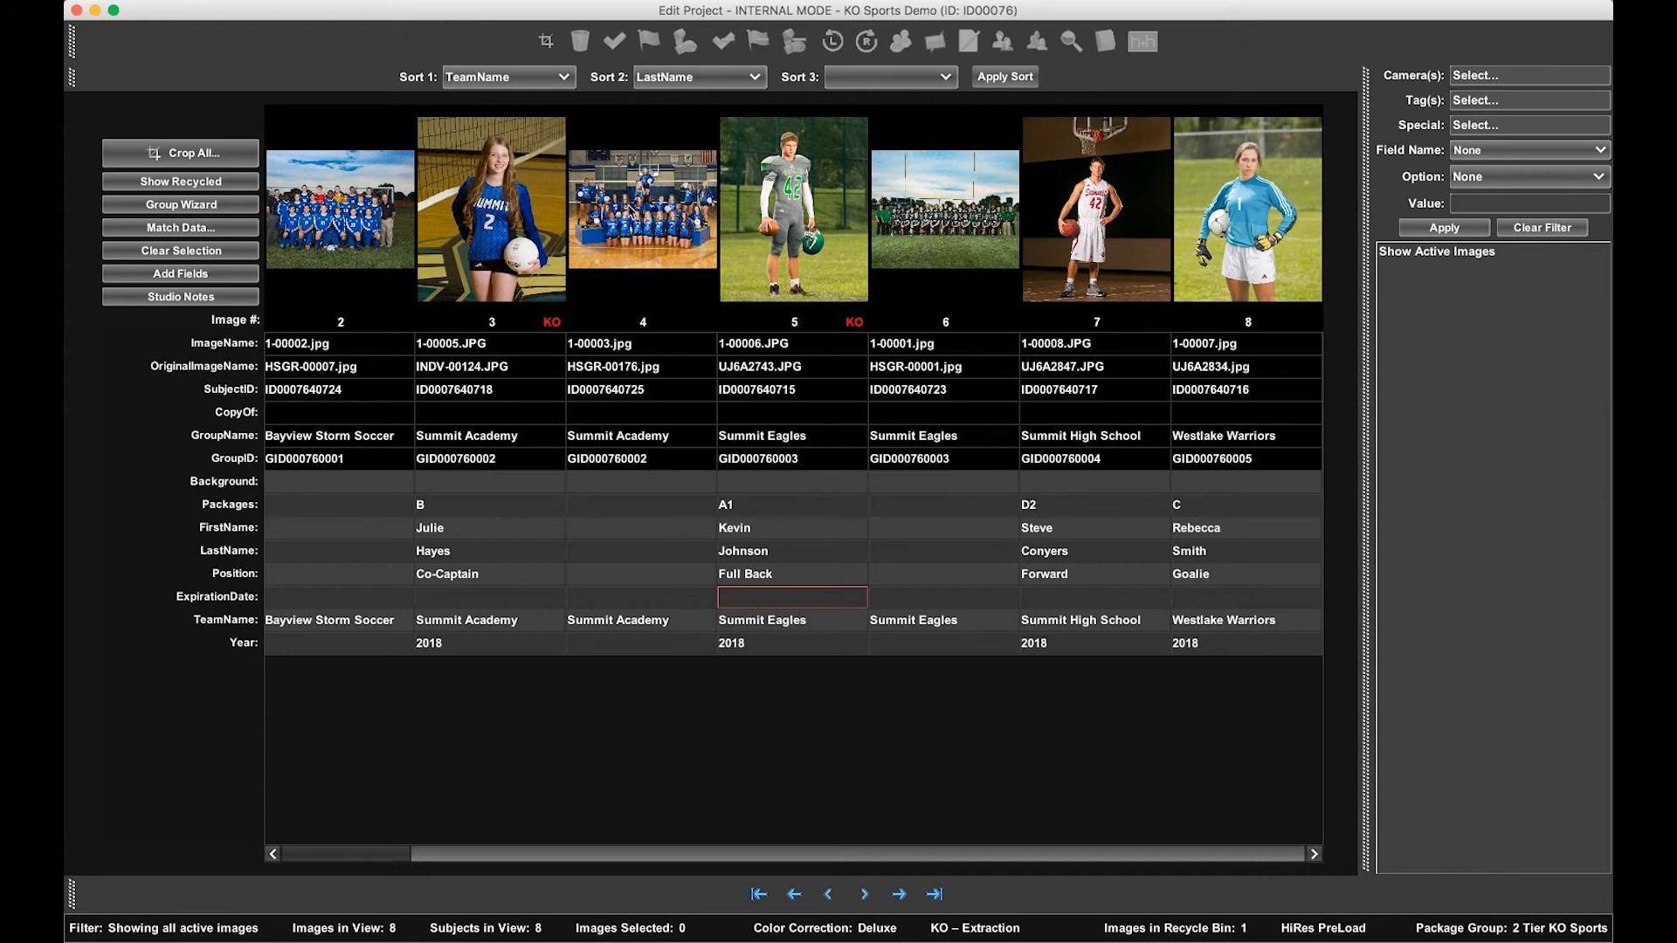
Set the Background field to K01 for the three knock-out player images 1, 3 and 5.
scroll(631, 213, "left", 2)
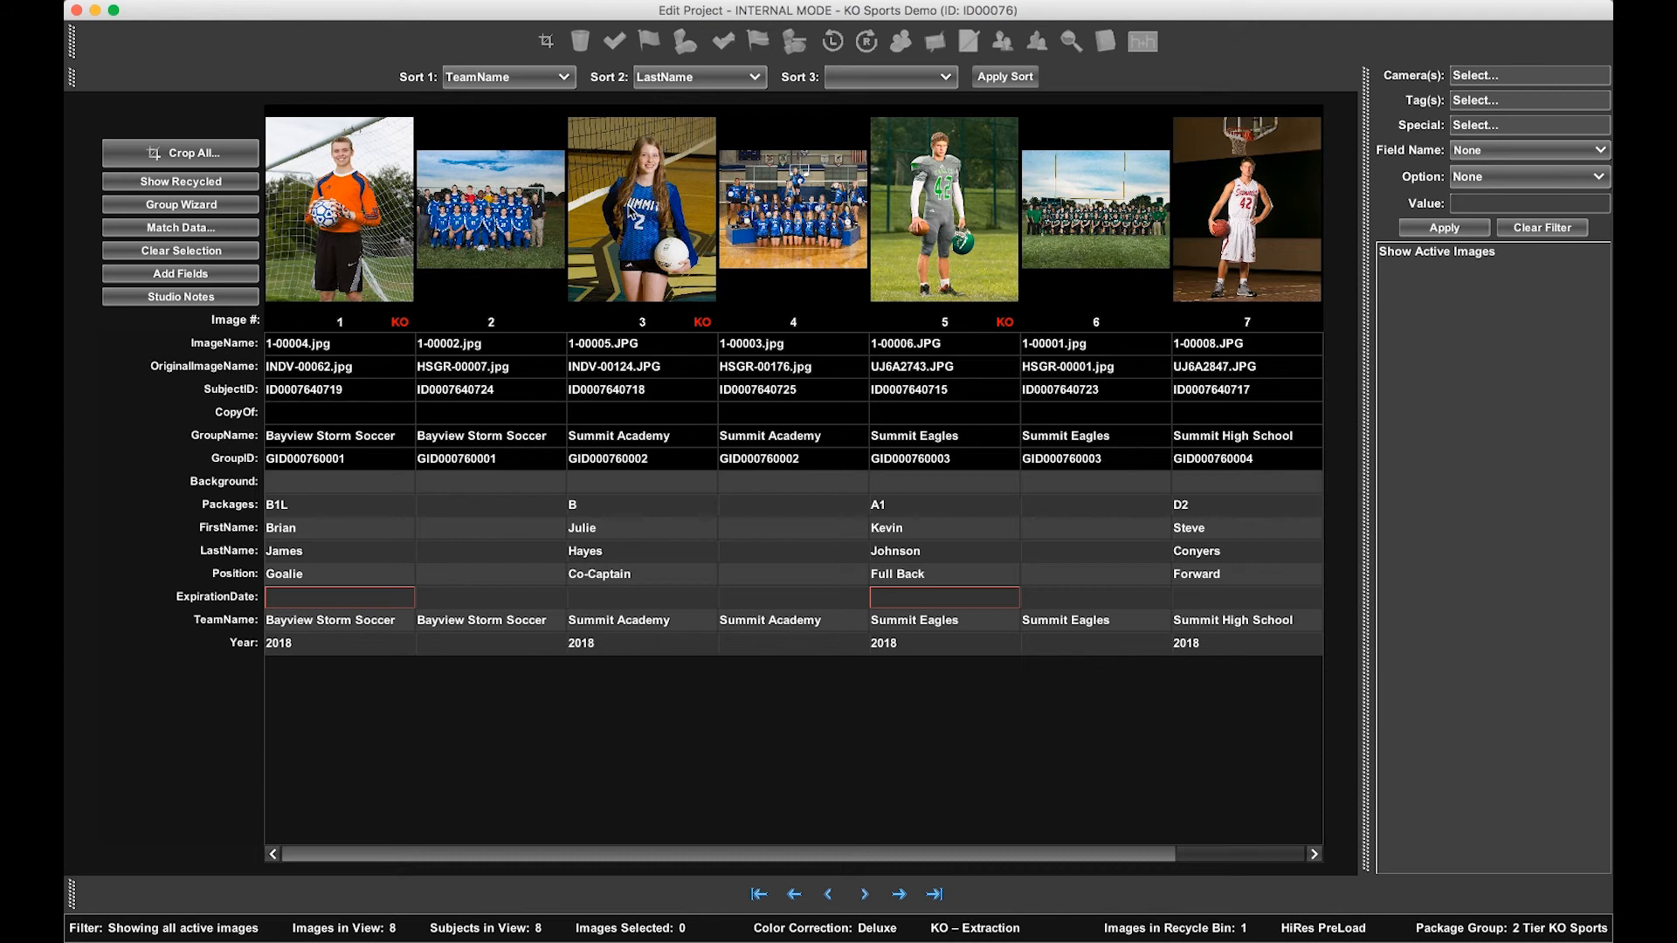
left_click(402, 147)
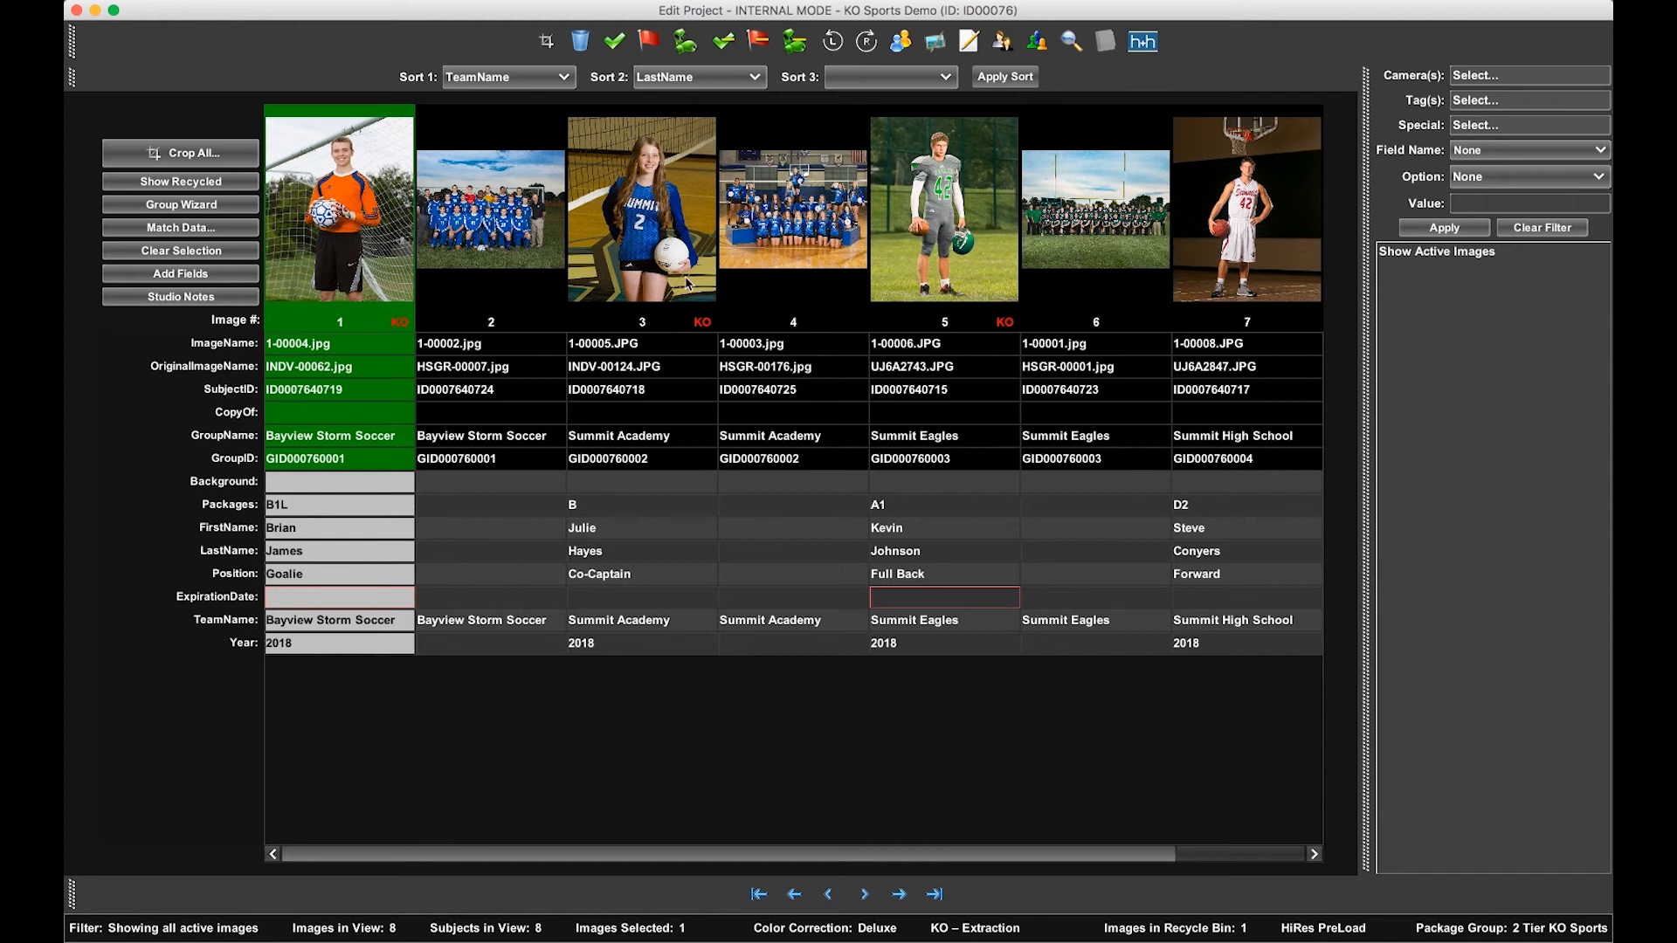
left_click(672, 255, "super")
left_click(955, 242, "super")
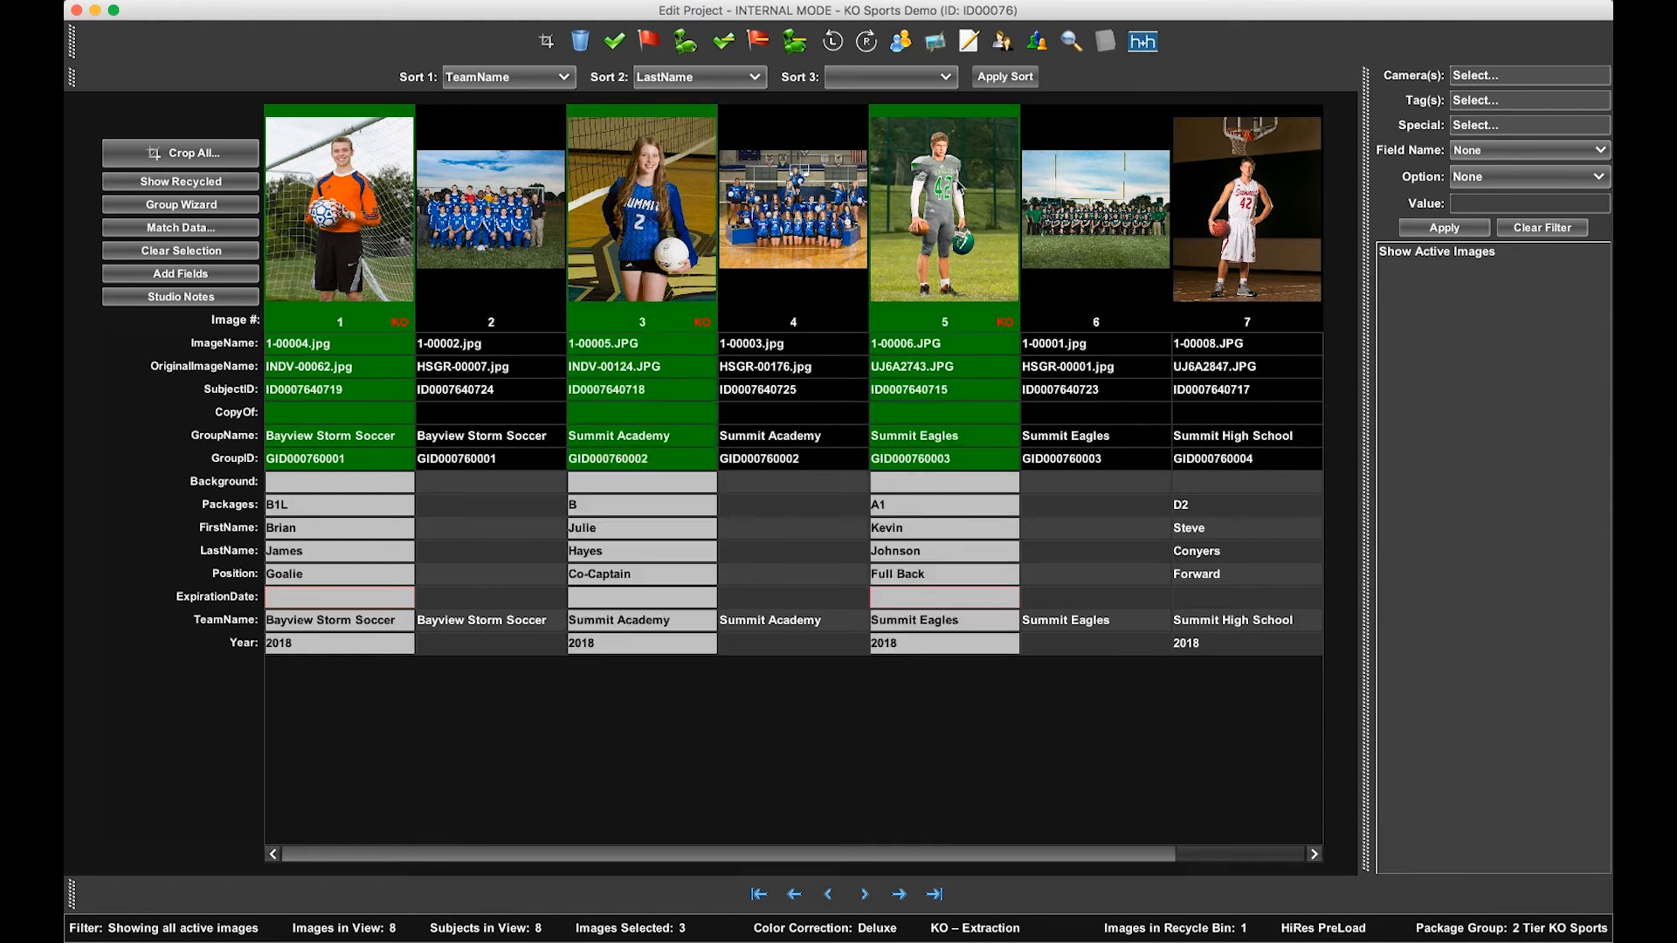
left_click(966, 42)
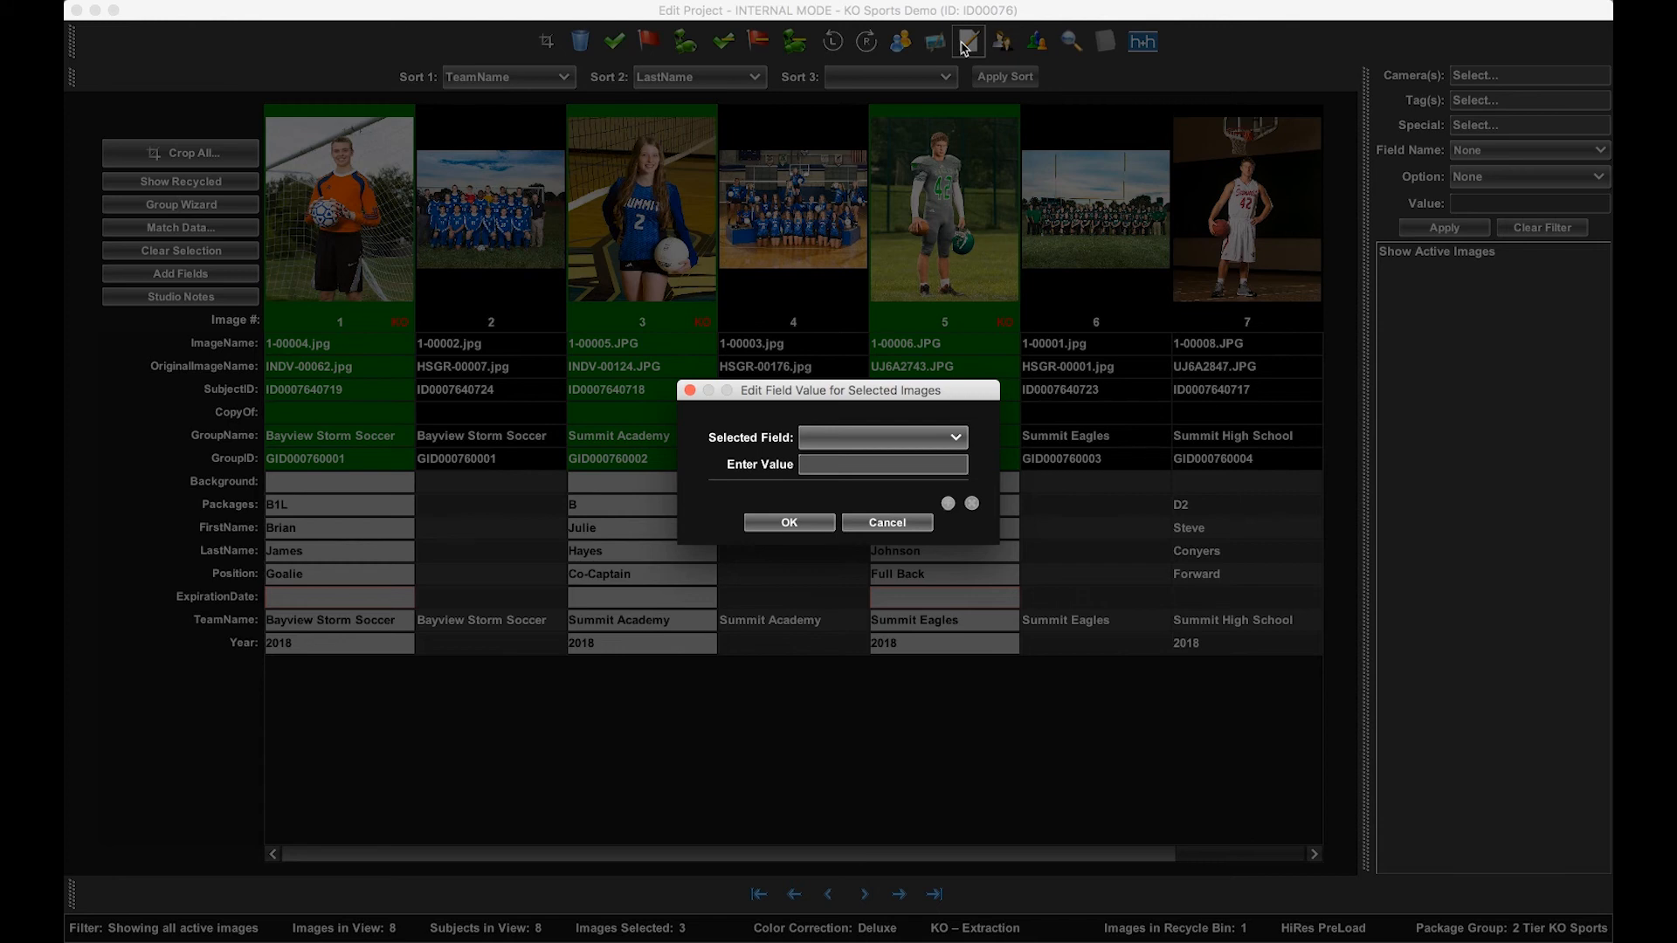
left_click(911, 439)
left_click(872, 480)
type("K01")
left_click(819, 523)
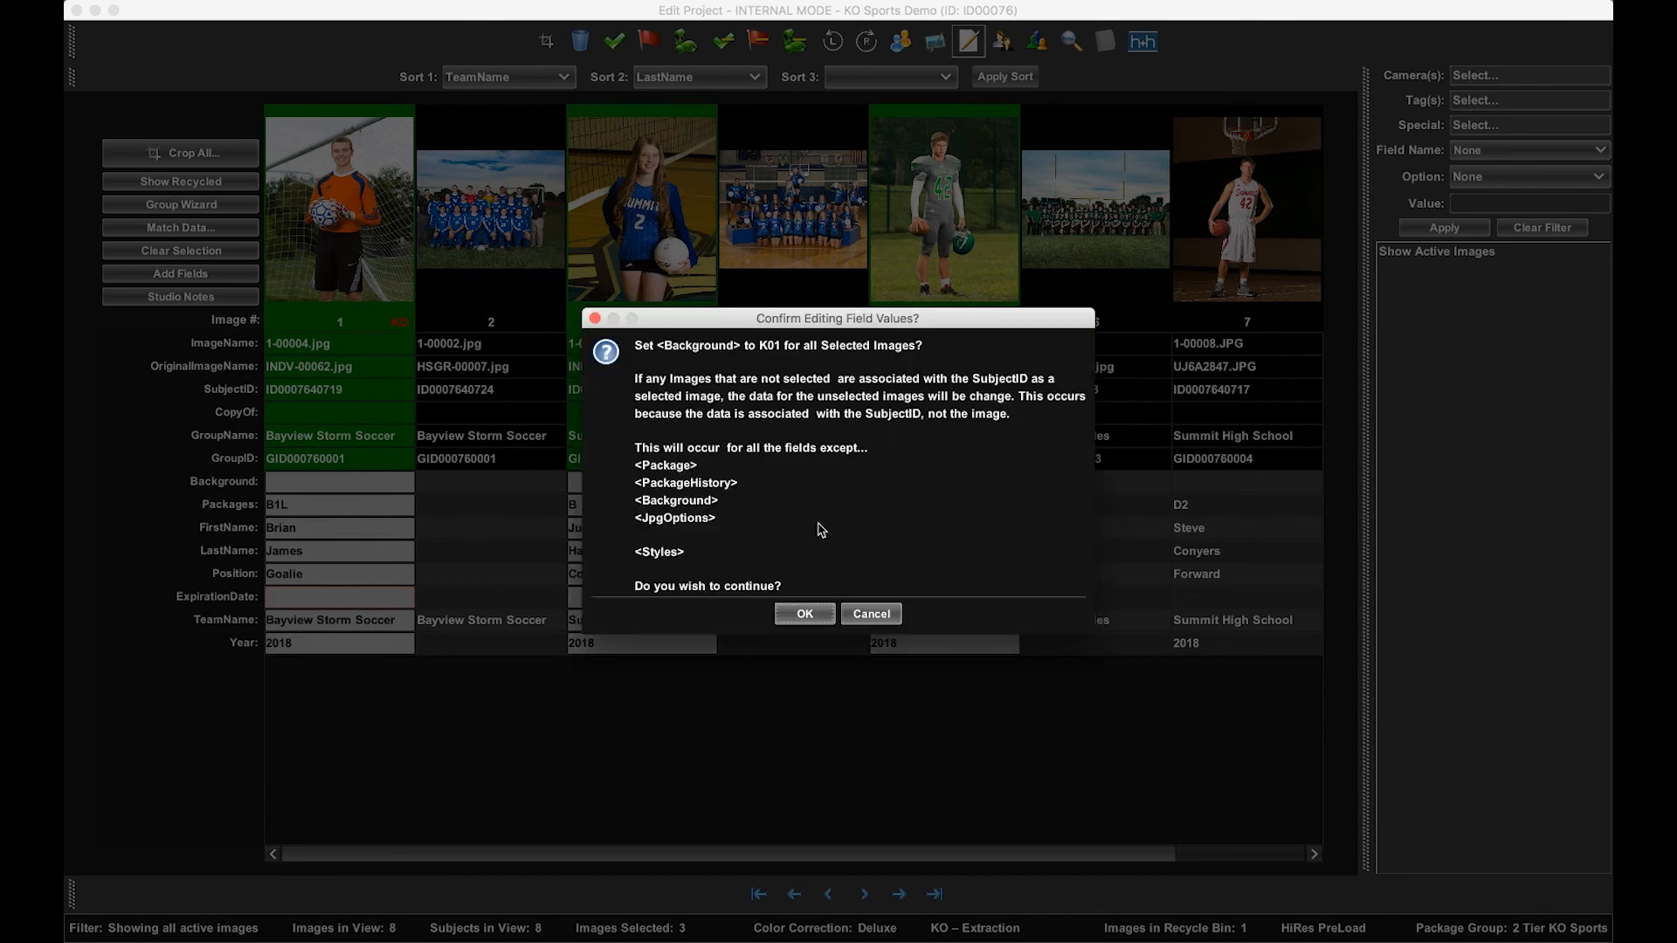
left_click(805, 614)
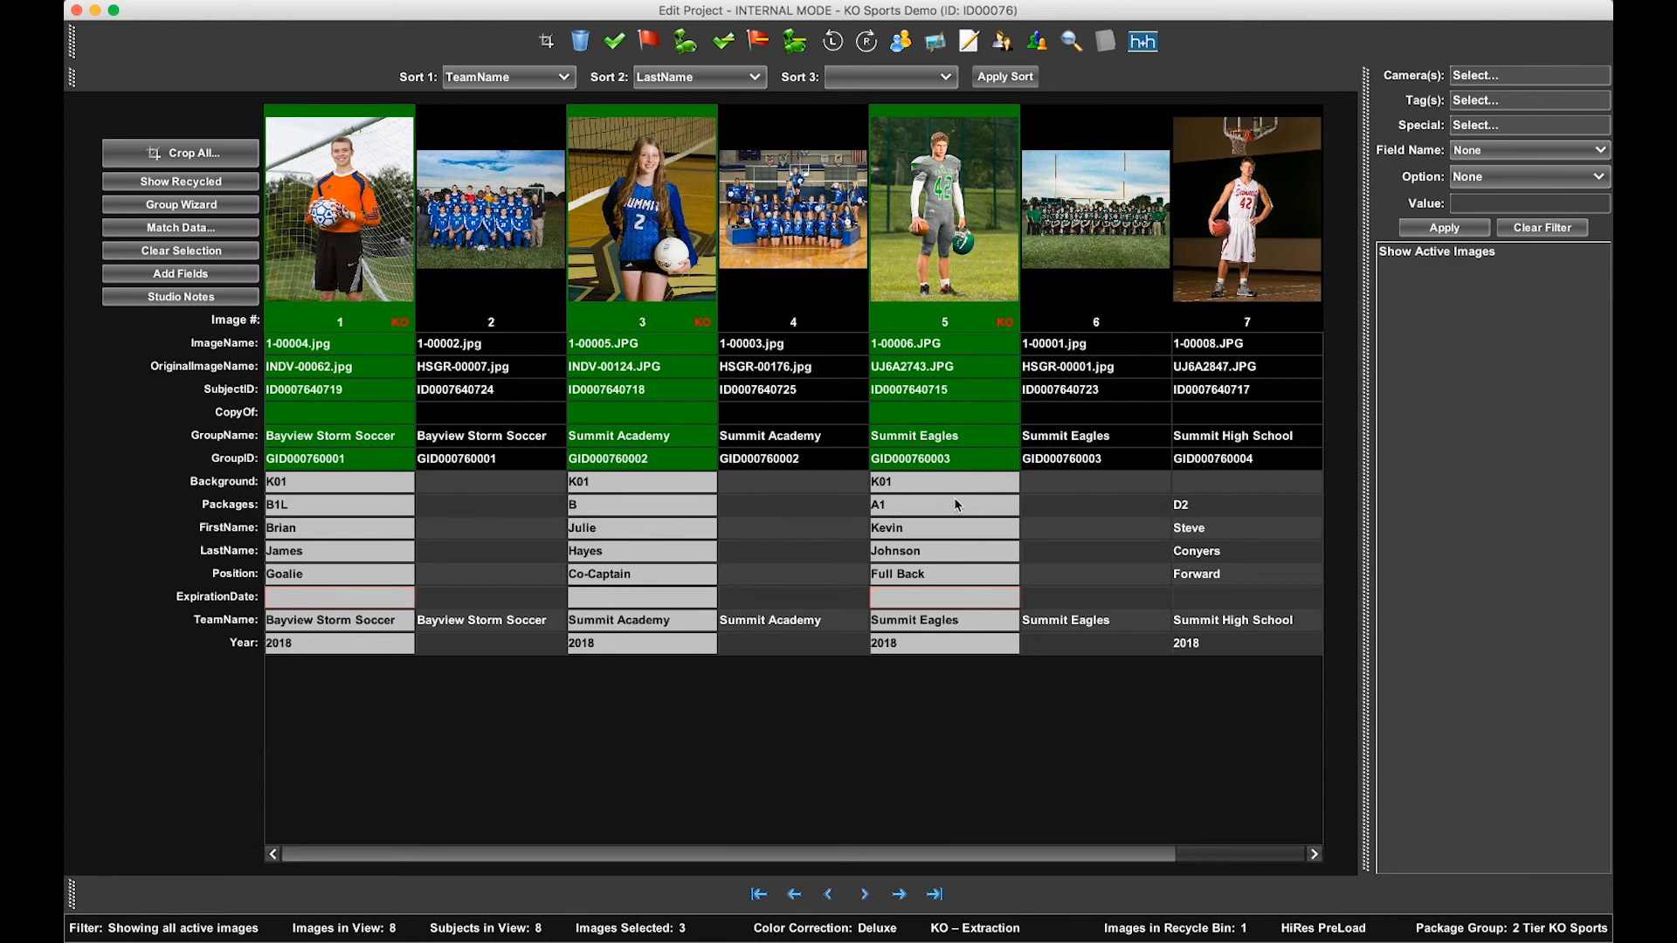
Open the product graphics setup for the project's groups and move its window clear of the Bayview Storm Soccer images.
left_click(791, 218)
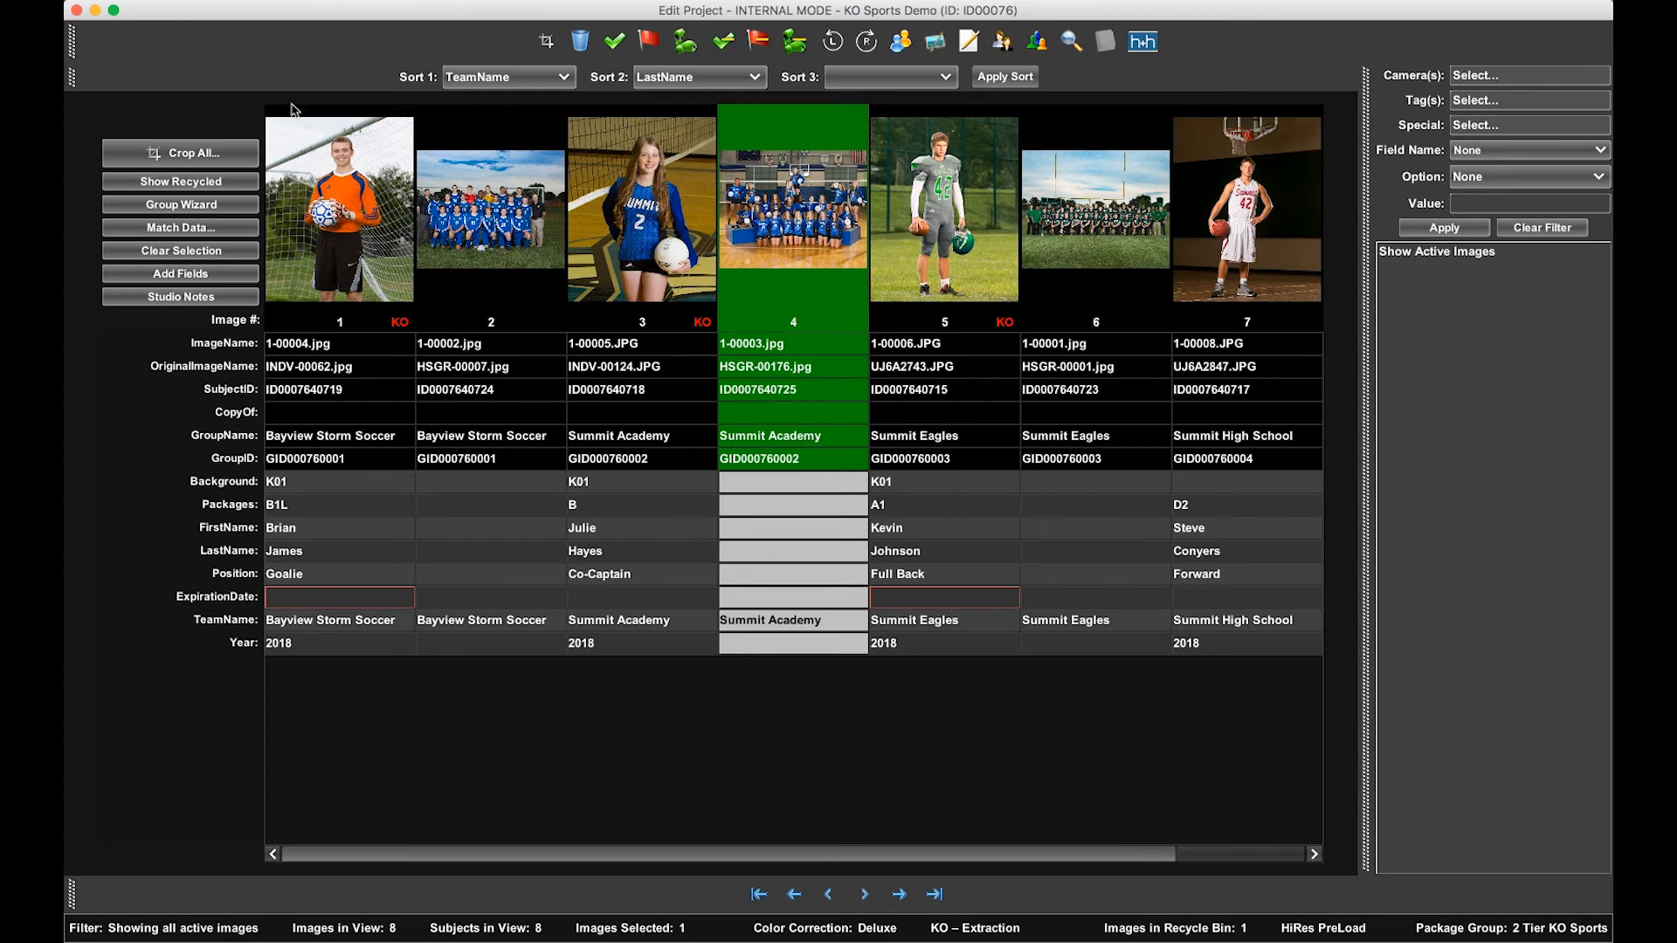
left_click(290, 140)
left_click(268, 1)
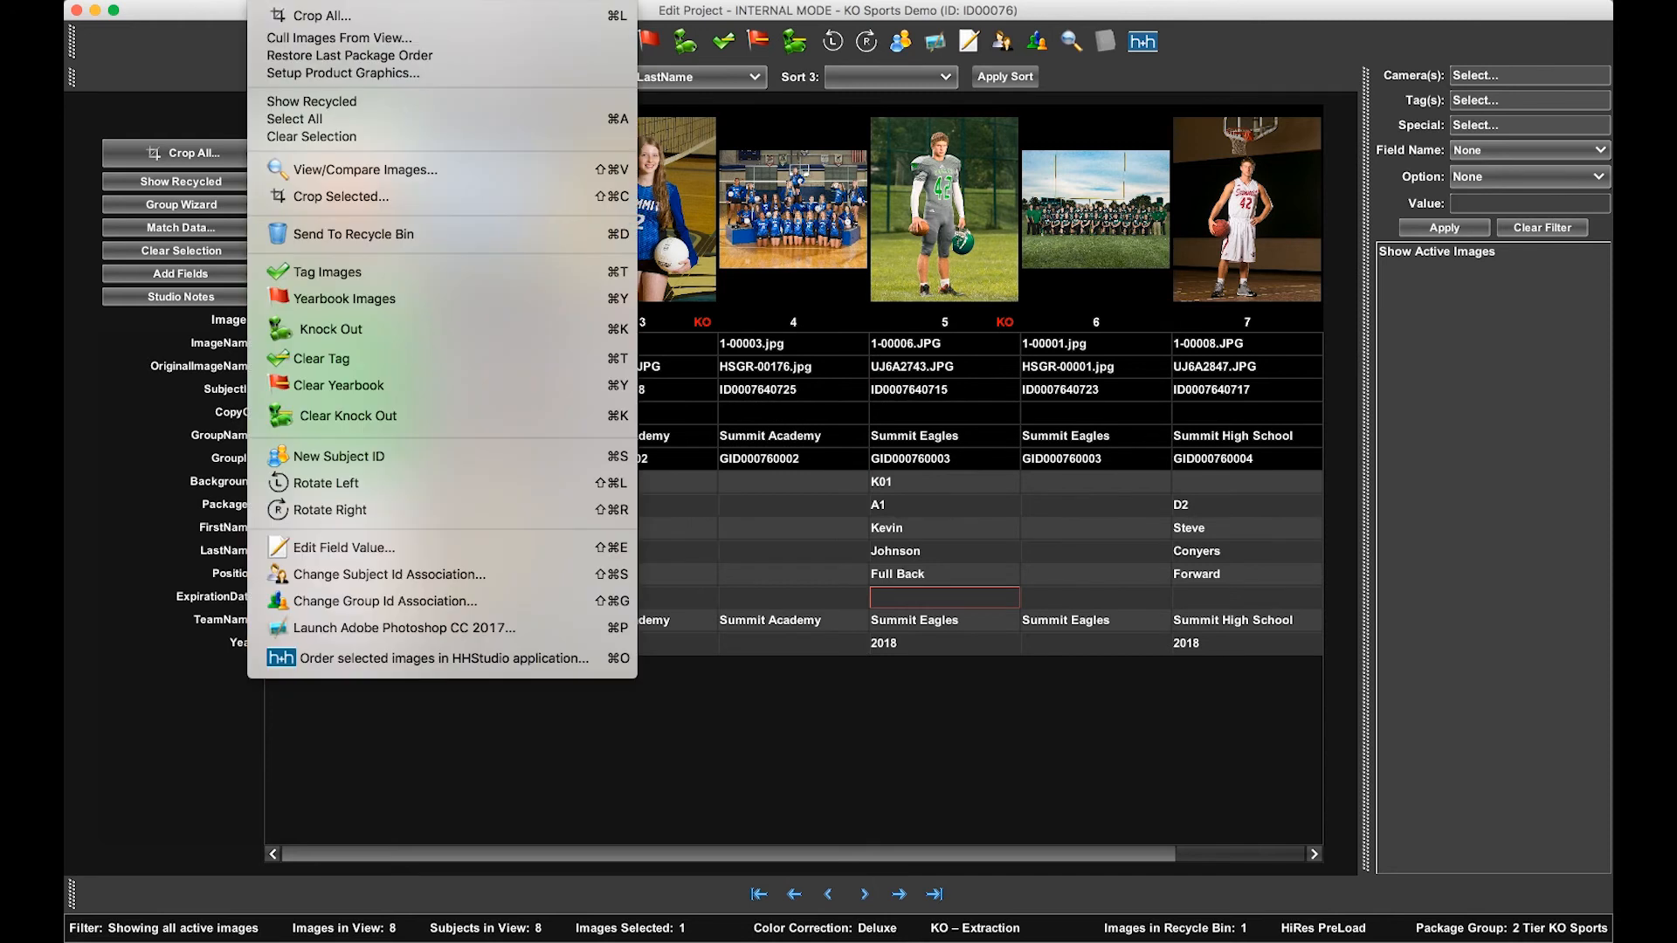
left_click(291, 74)
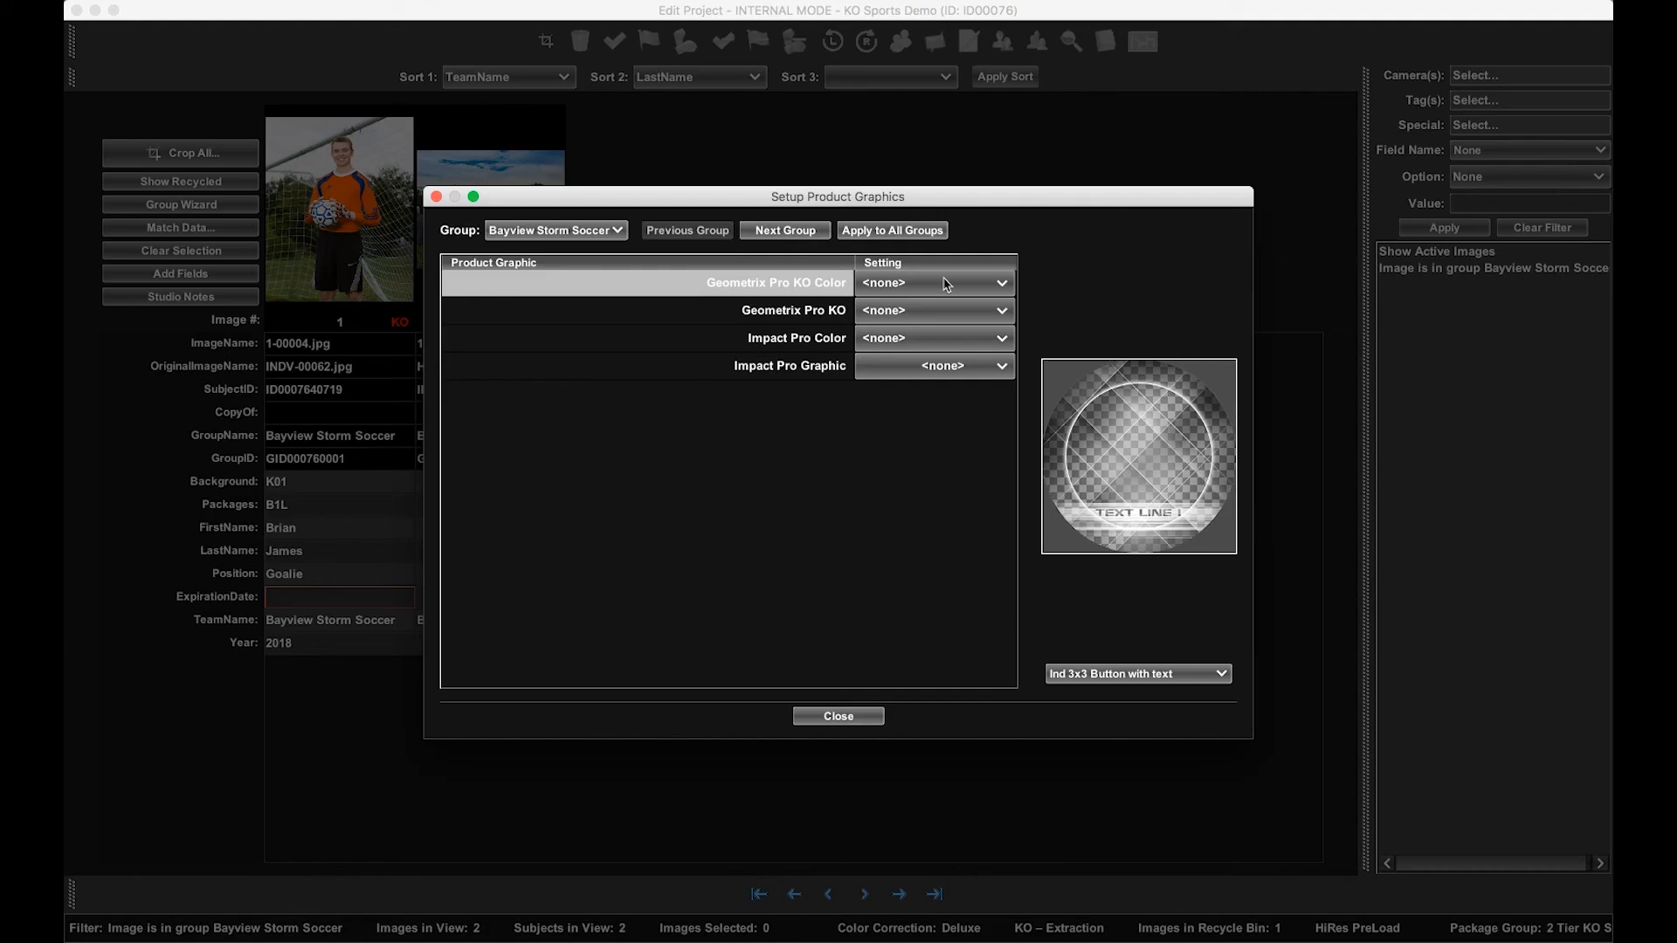
left_click(923, 284)
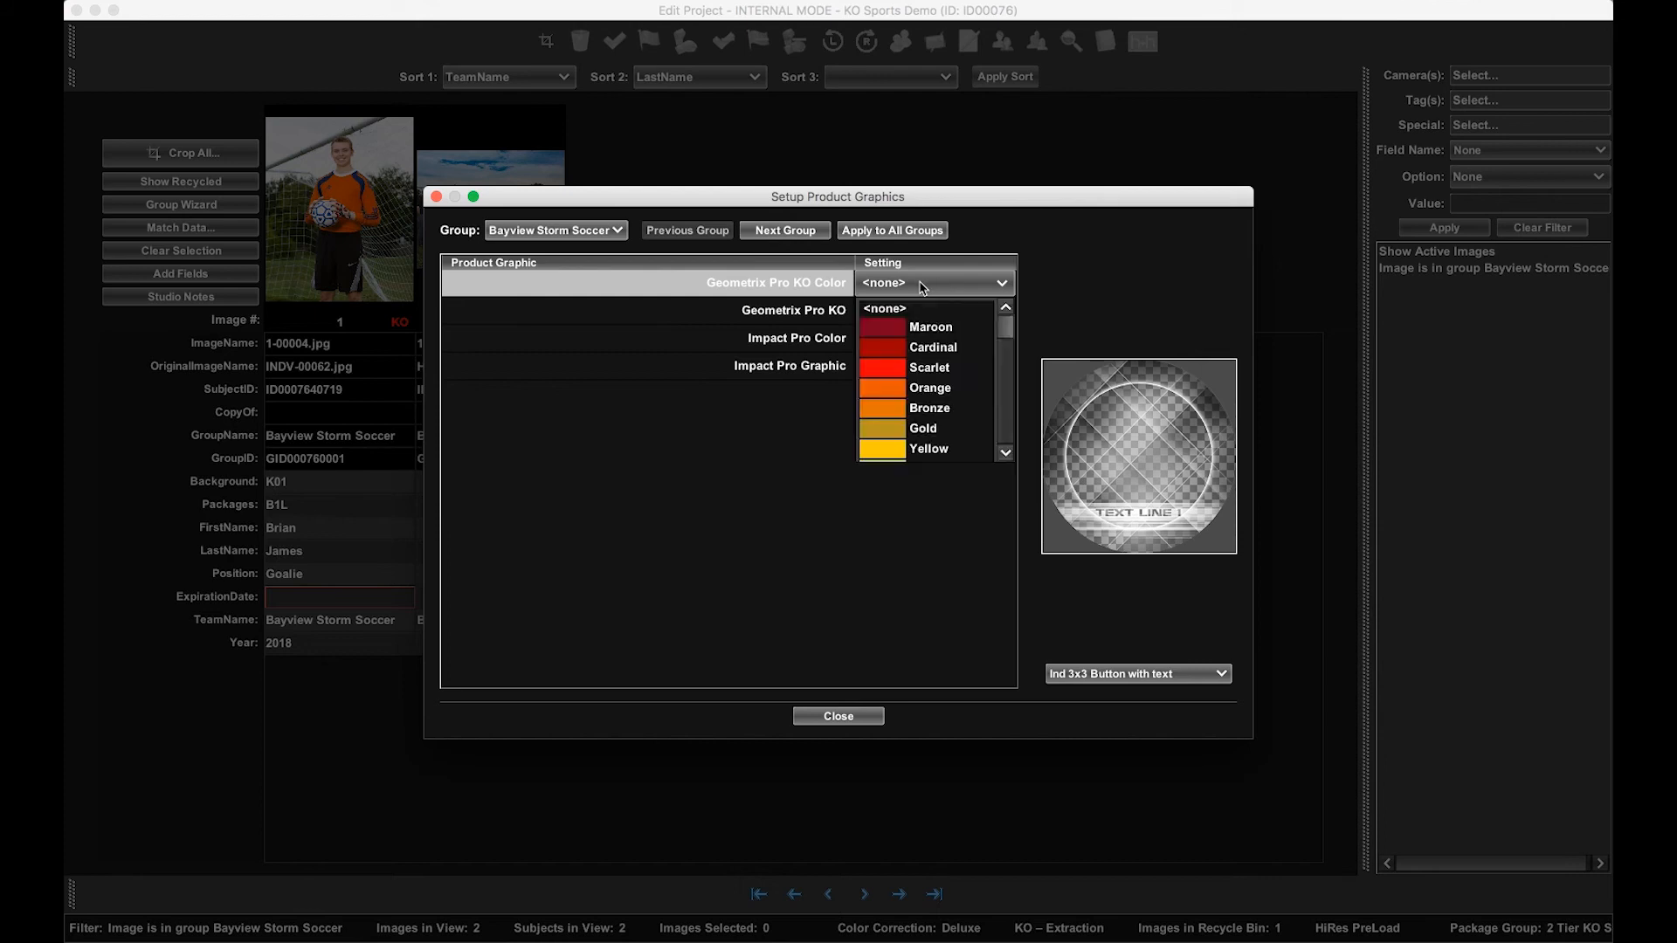
left_click_drag(542, 194, 762, 172)
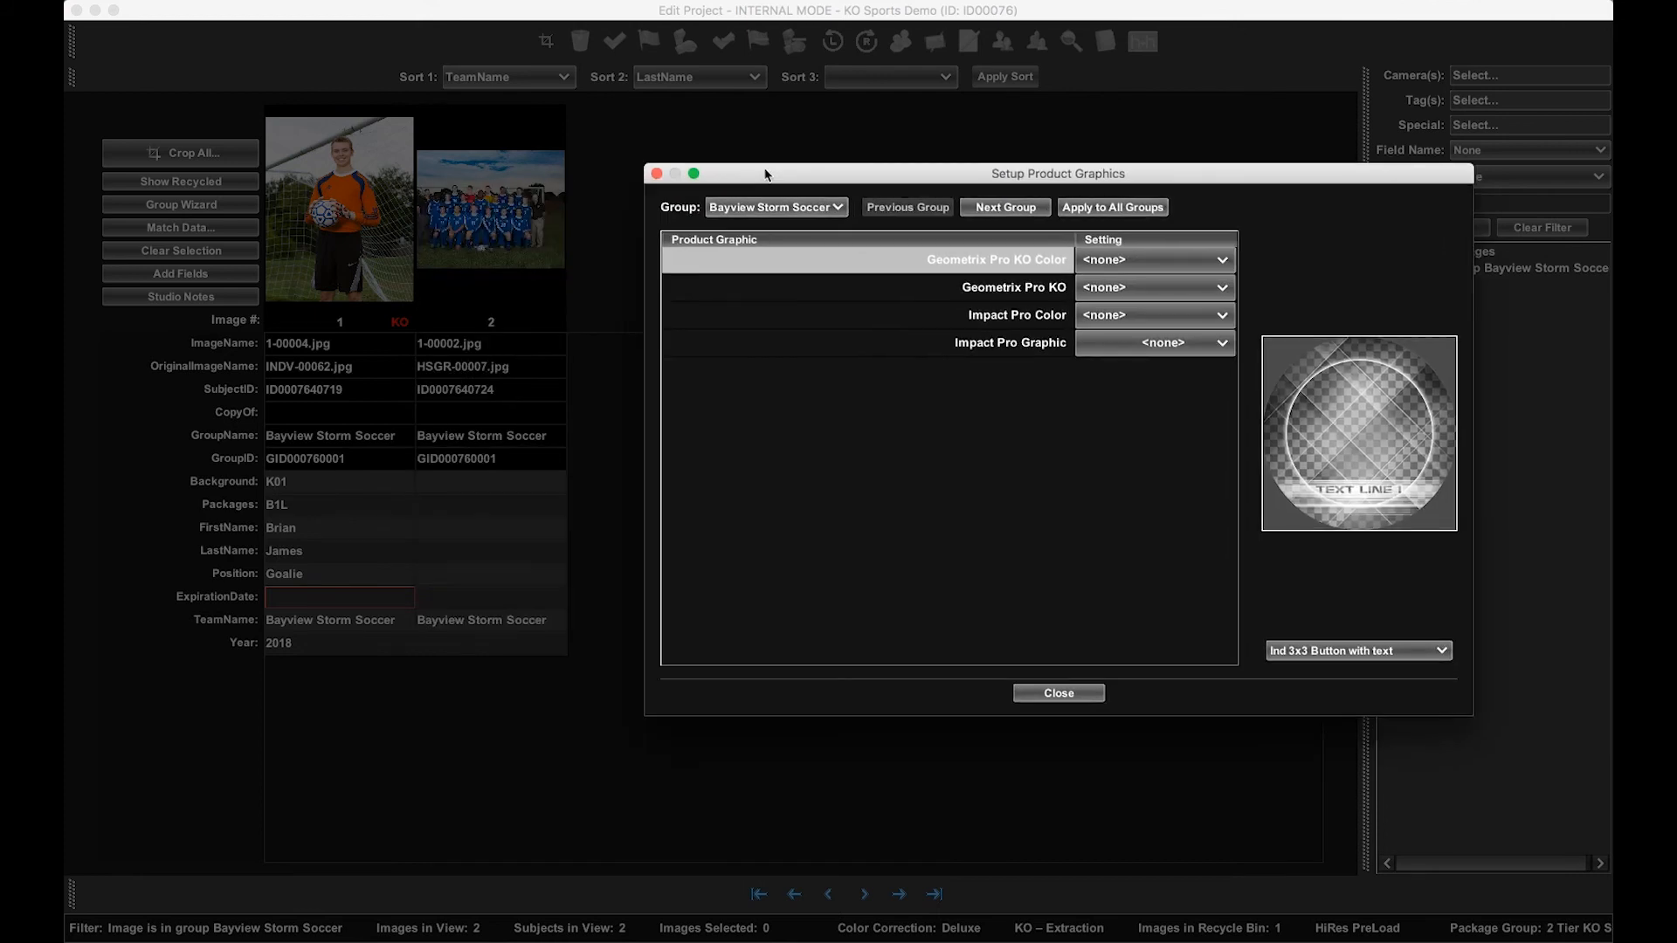
For the Bayview Storm Soccer group, set Geometrix Pro KO Color to Royal Blue and Geometrix Pro KO to Angles.
left_click(1135, 262)
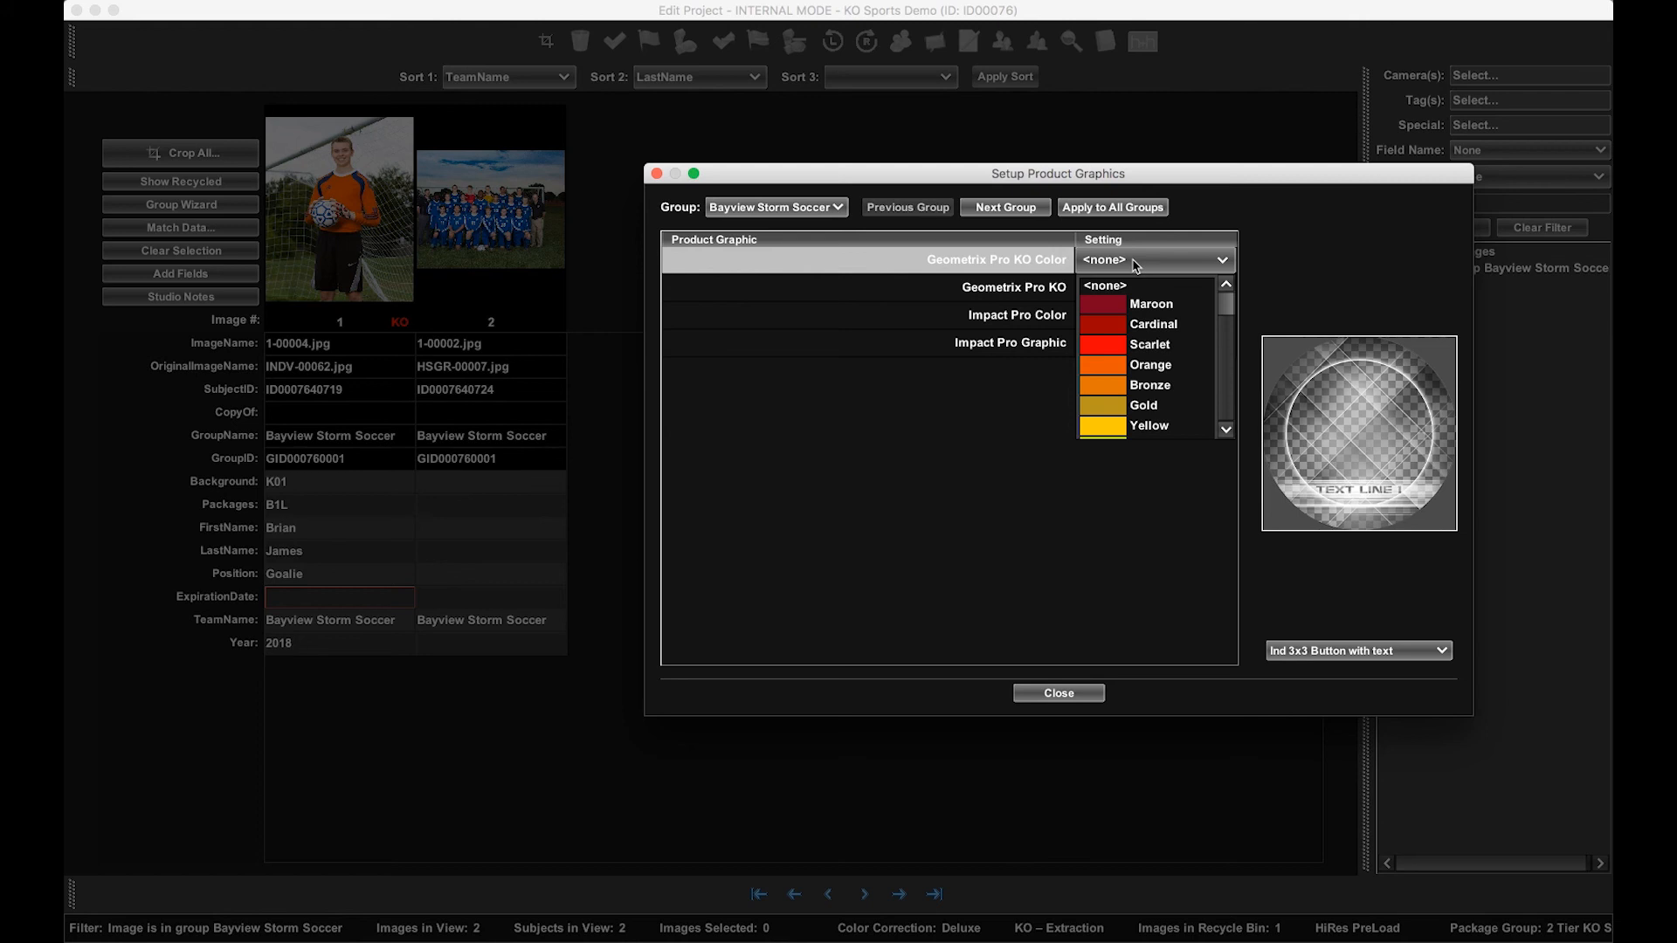
scroll(1127, 367, "down", 3)
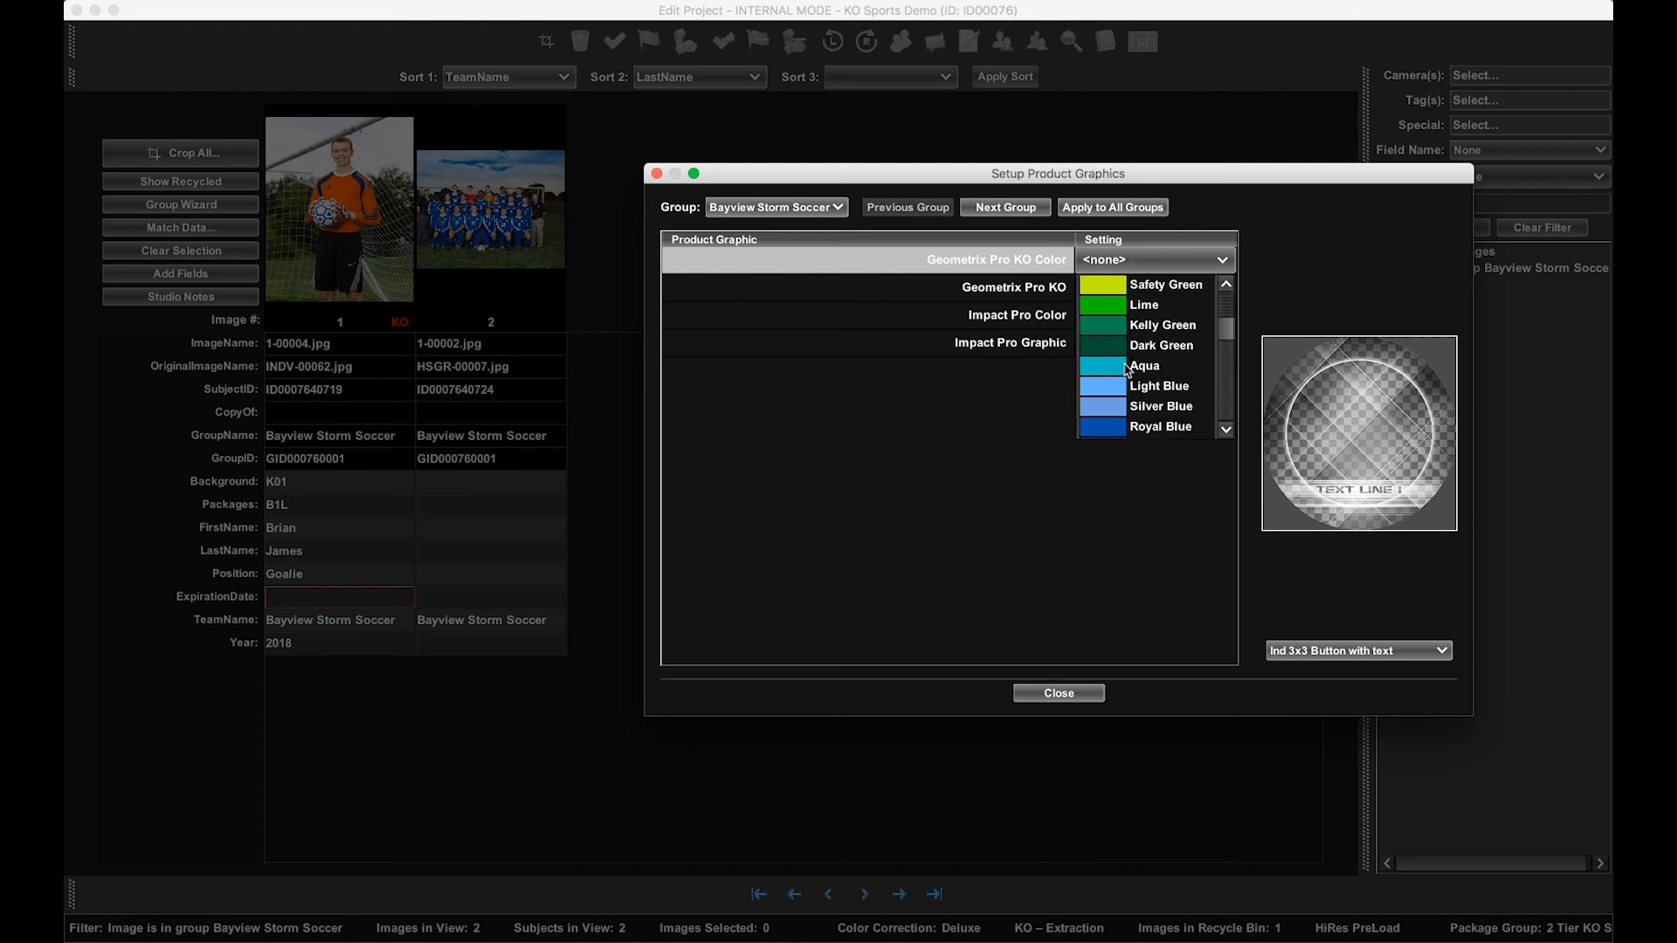
scroll(1126, 370, "down", 2)
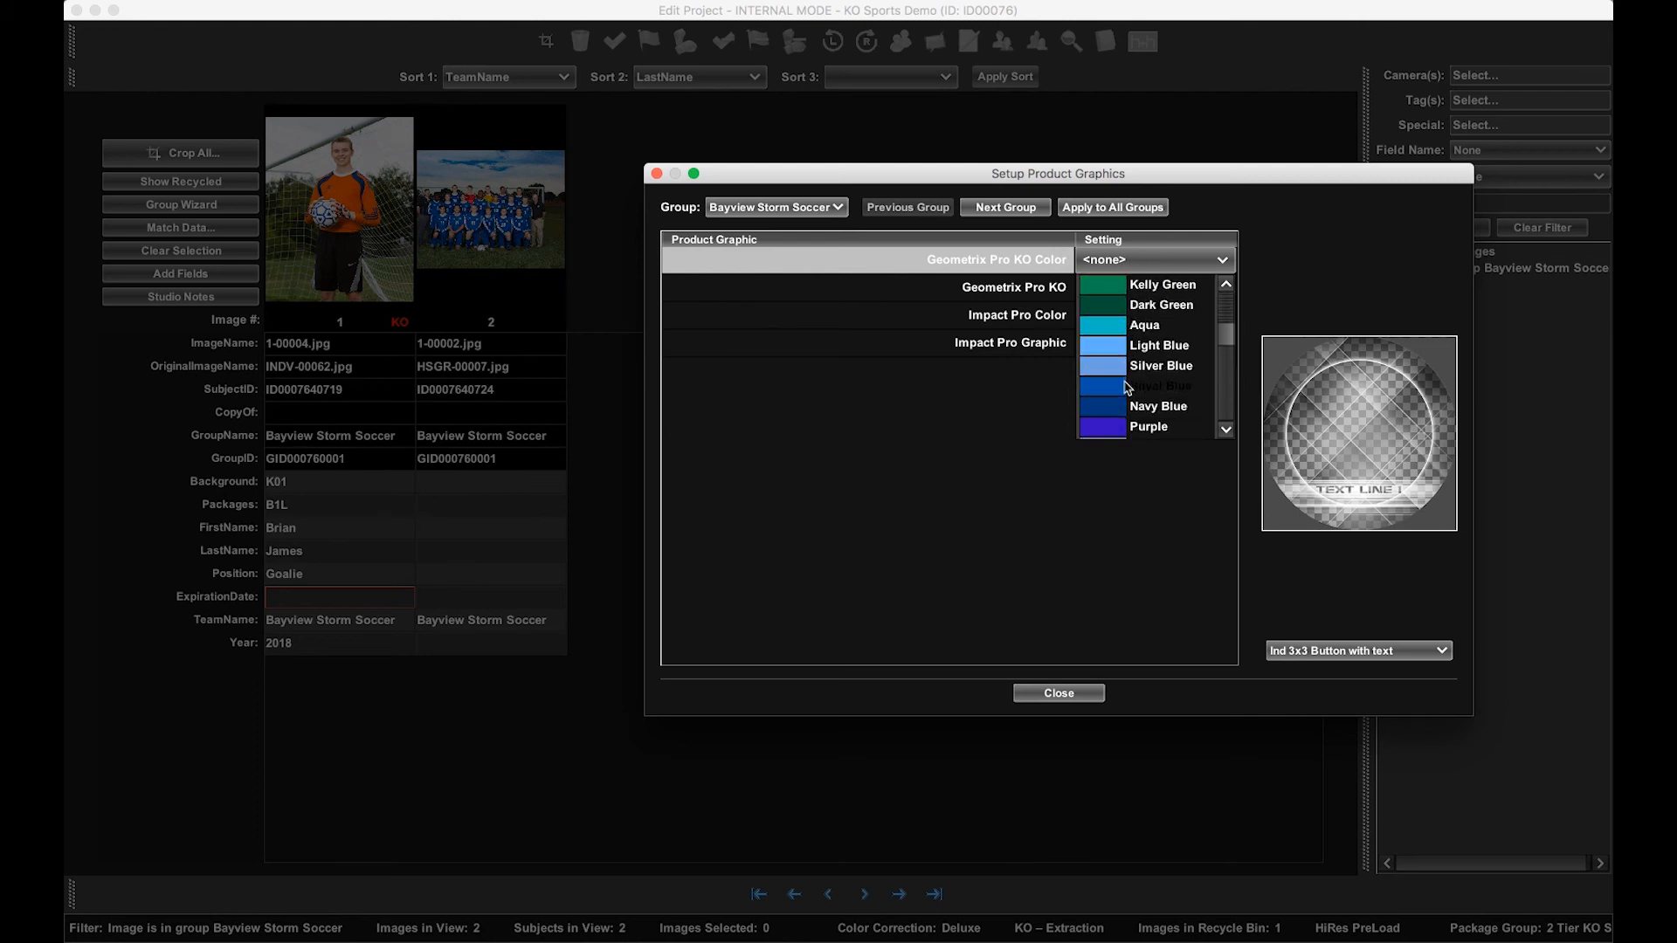
left_click(1127, 386)
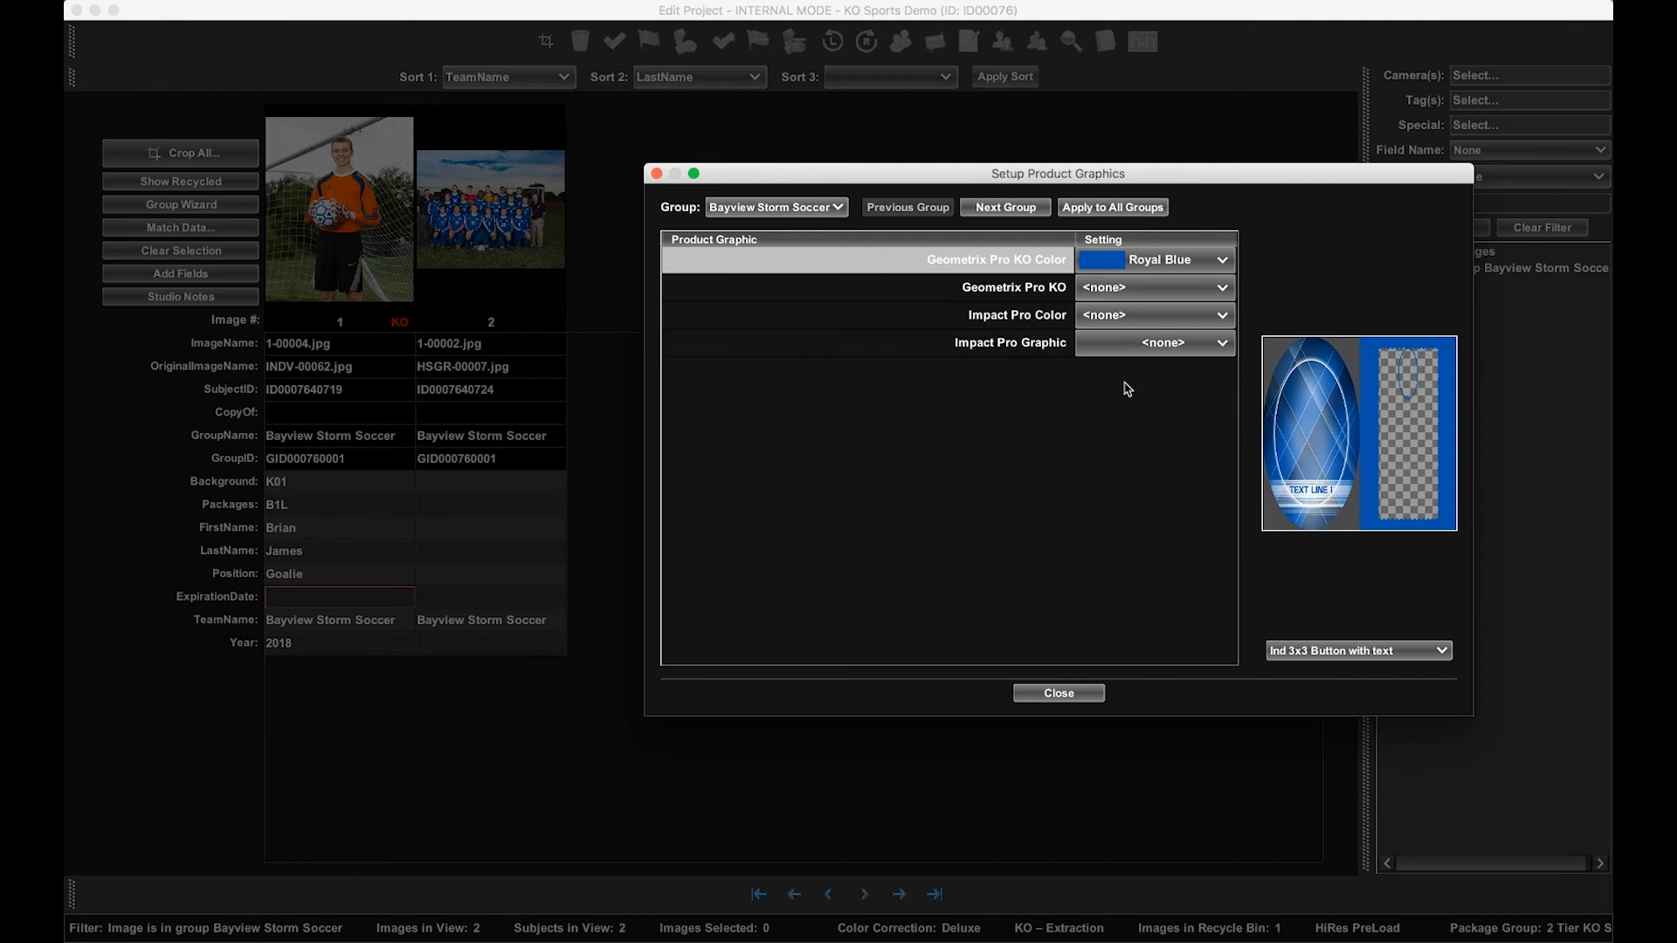
left_click(1116, 290)
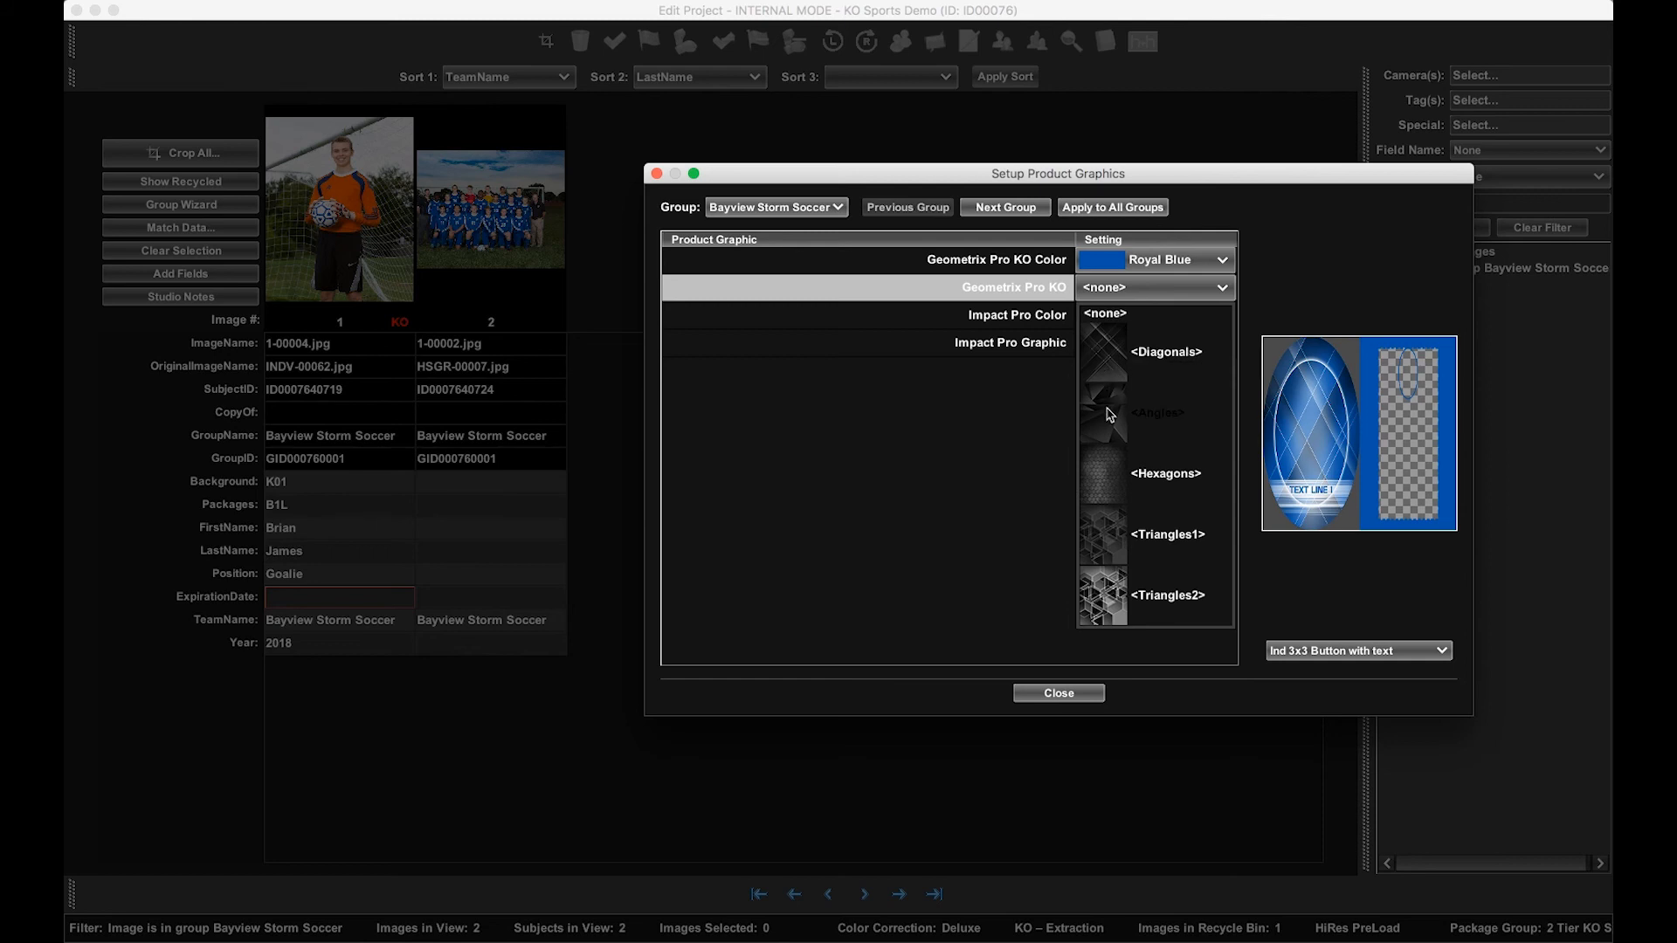
left_click(1110, 415)
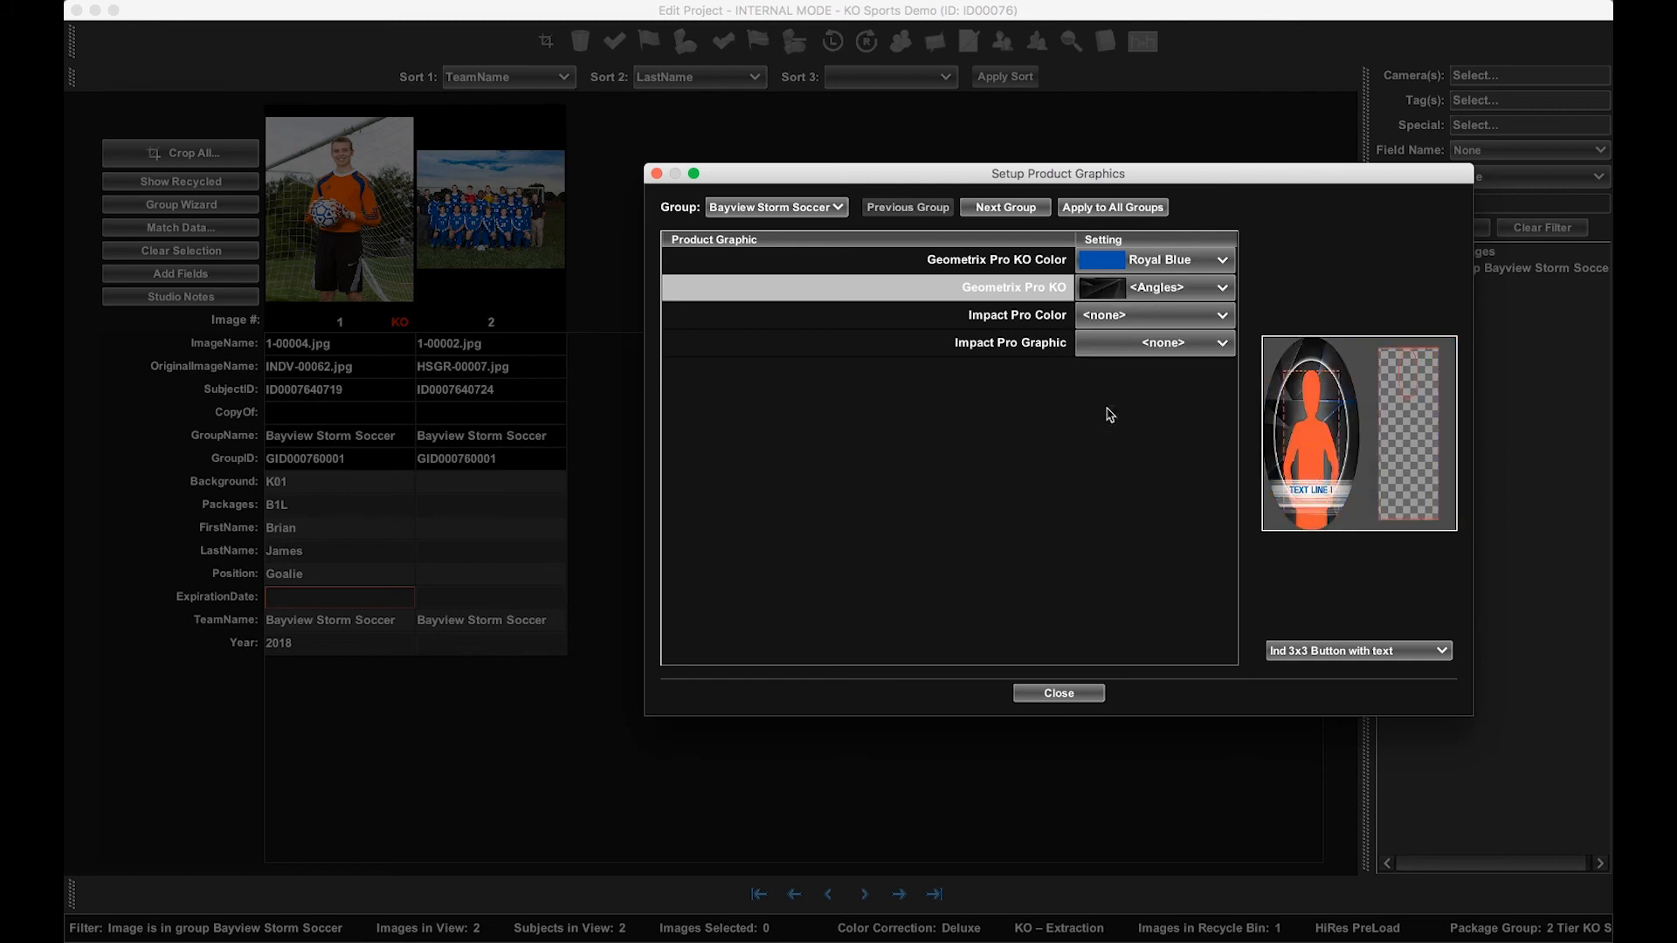
For the Bayview Storm Soccer group, set Impact Pro Color to Royal Blue and Impact Pro Graphic to Soccer.
left_click(1122, 323)
left_click(1209, 316)
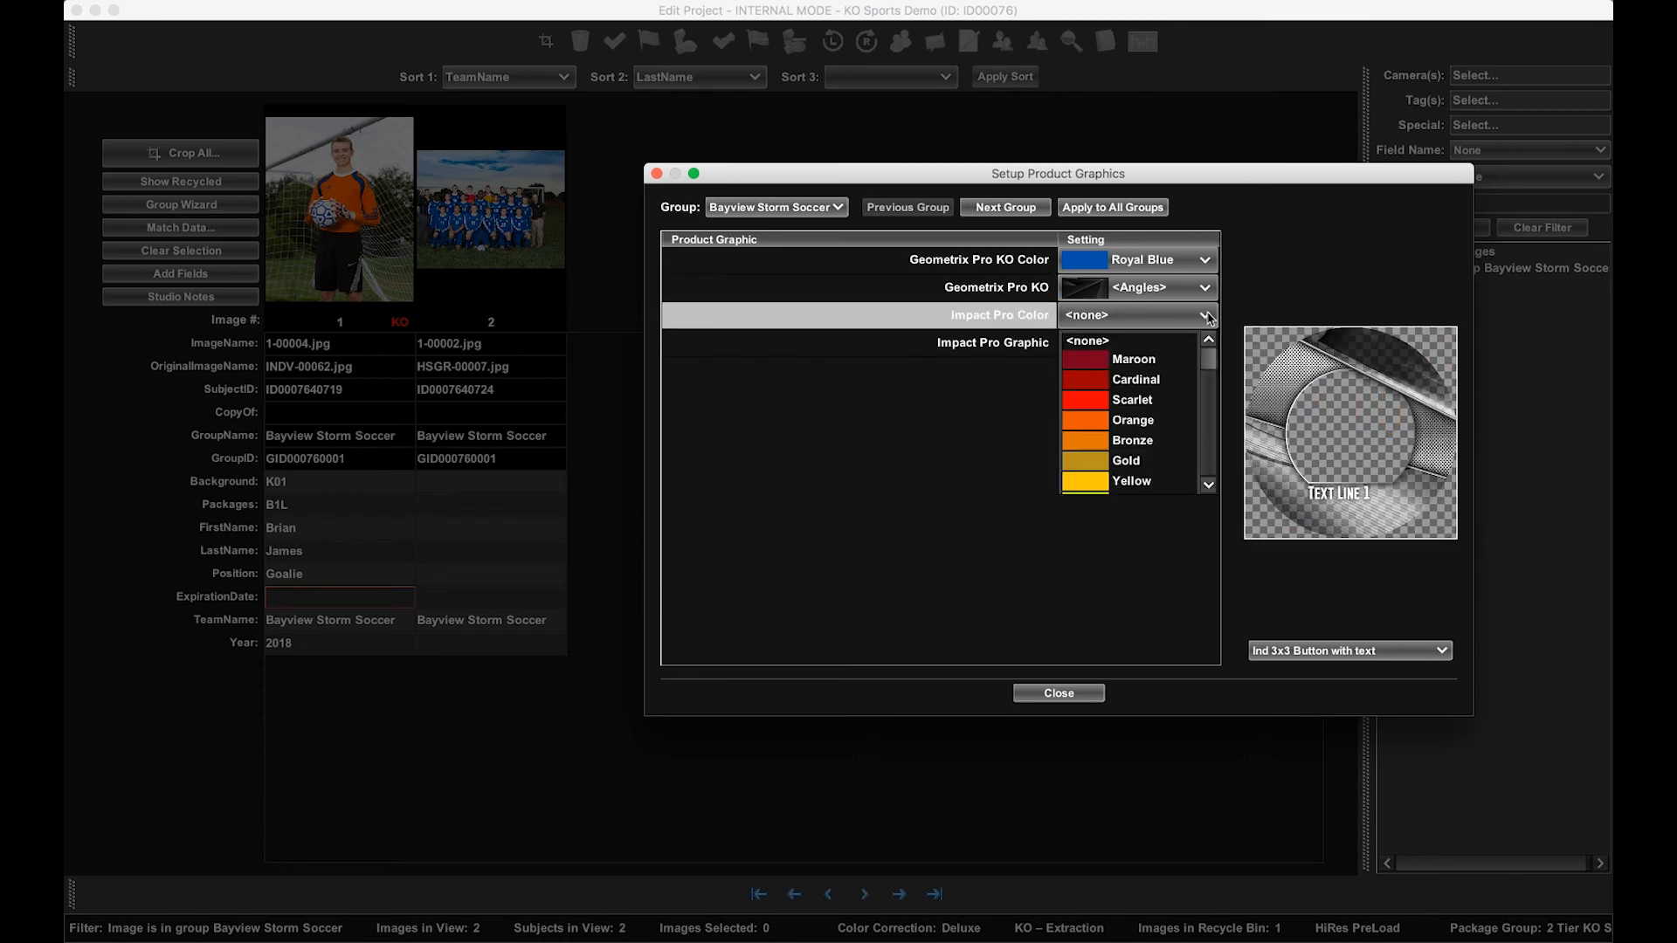
scroll(1144, 397, "down", 3)
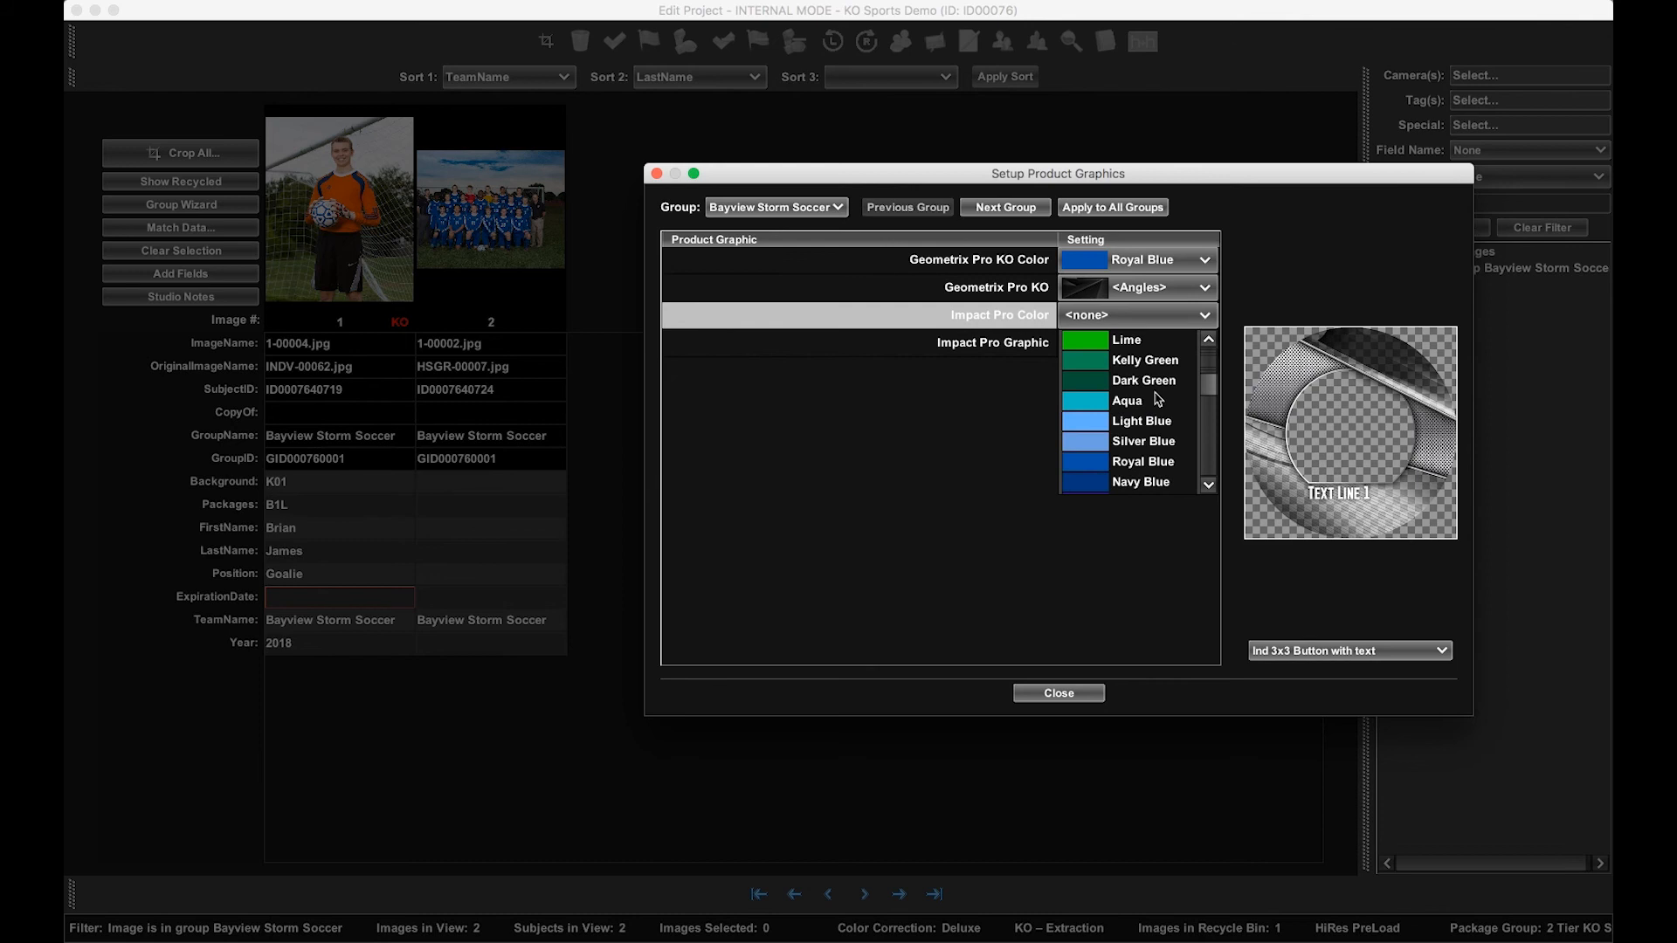
left_click(1135, 462)
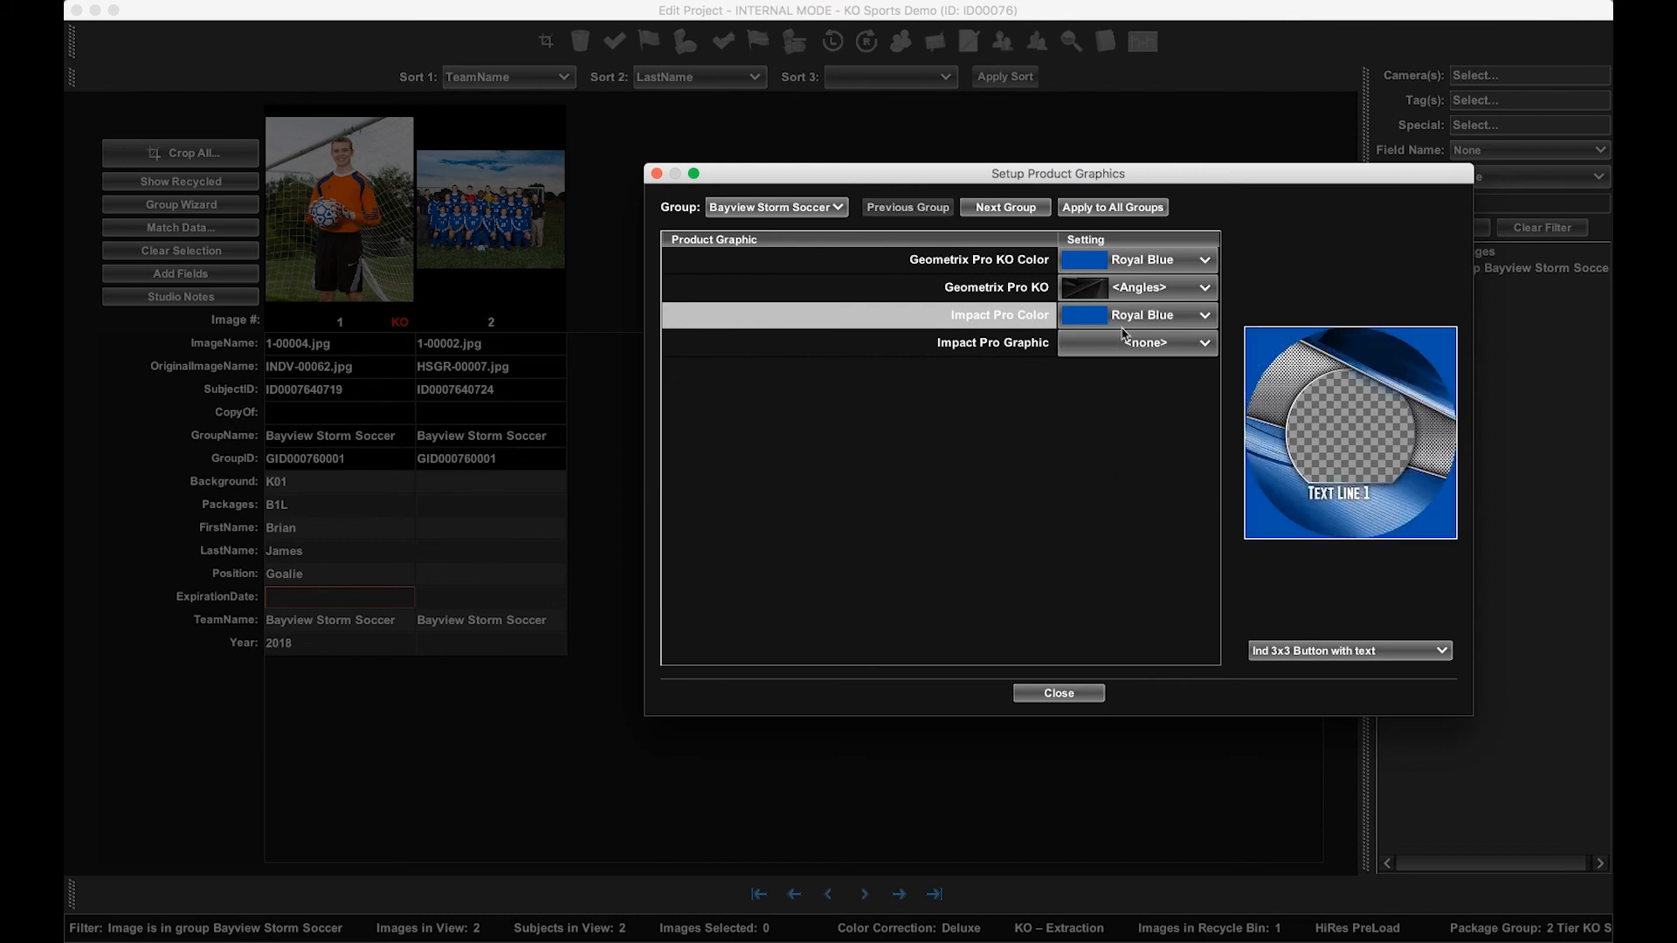
left_click(1127, 342)
scroll(1114, 474, "down", 6)
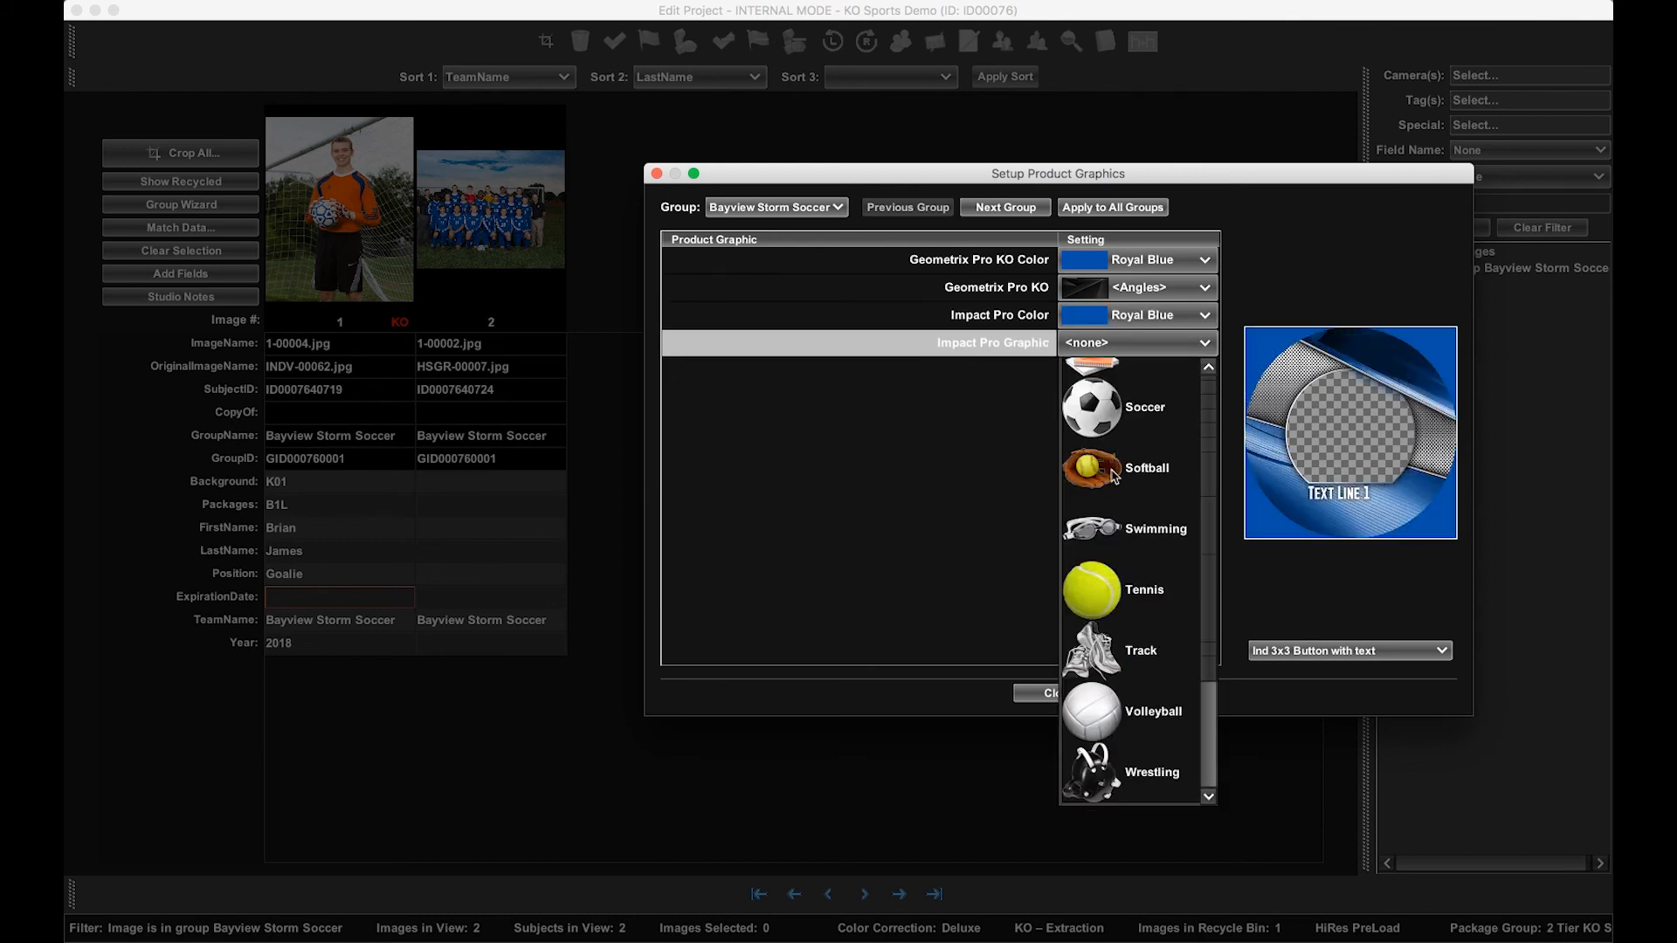
scroll(1114, 476, "up", 2)
left_click(1115, 516)
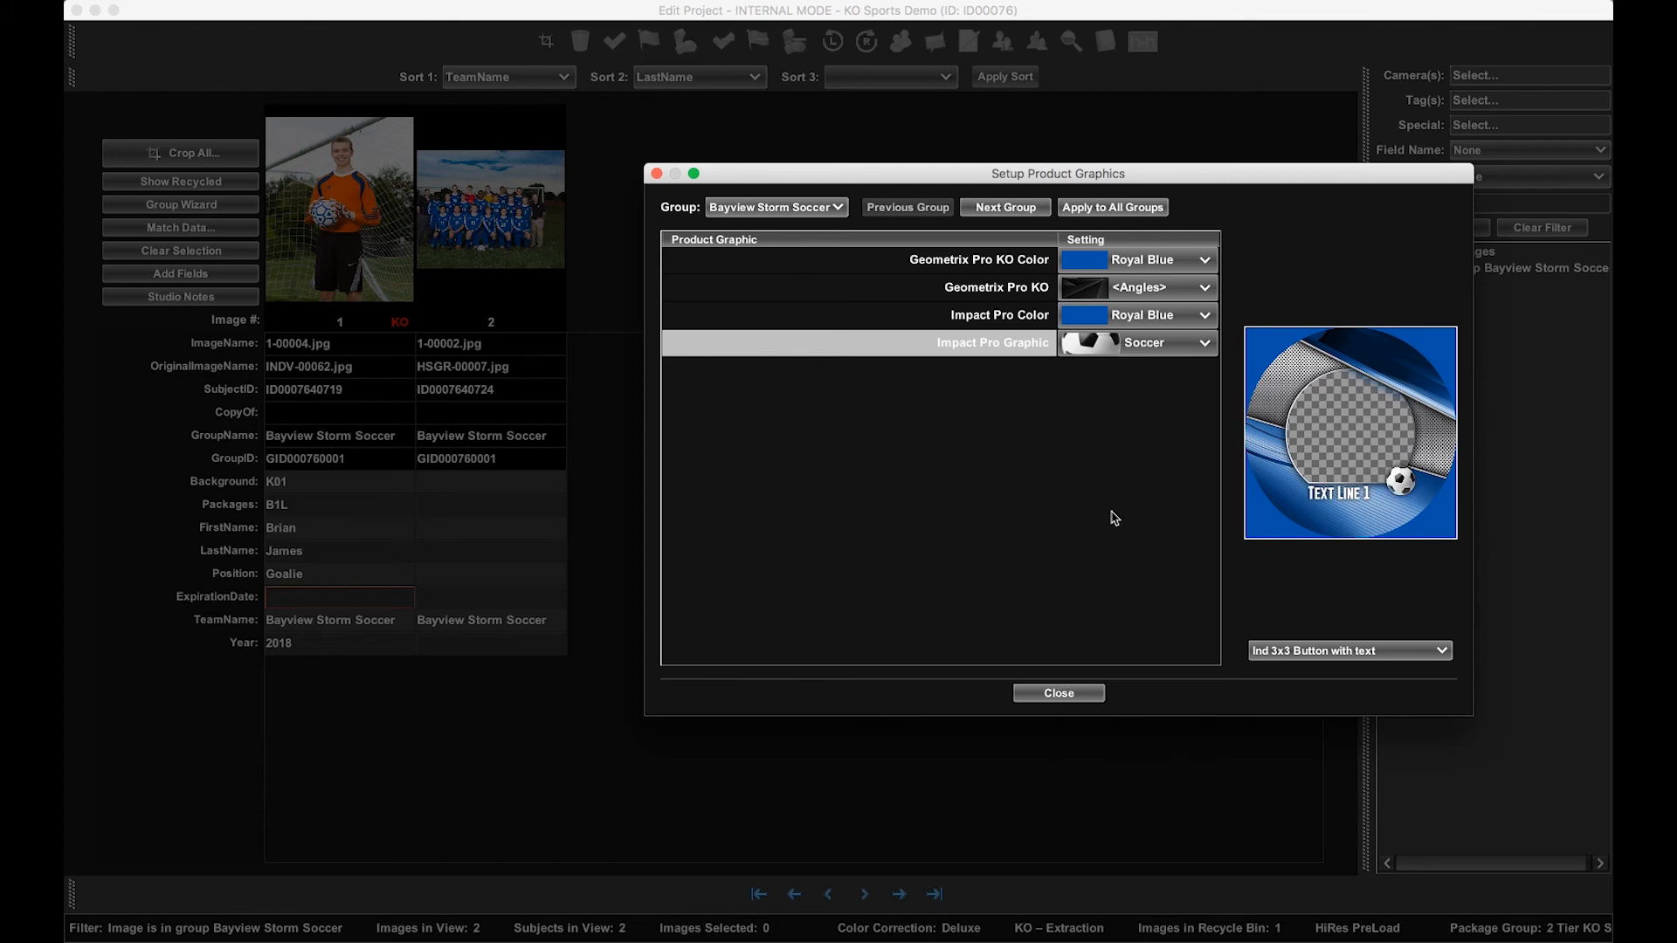
For the Summit Academy group, set Geometrix Pro KO Color to Royal Blue and Geometrix Pro KO to Diagonals.
left_click(1006, 208)
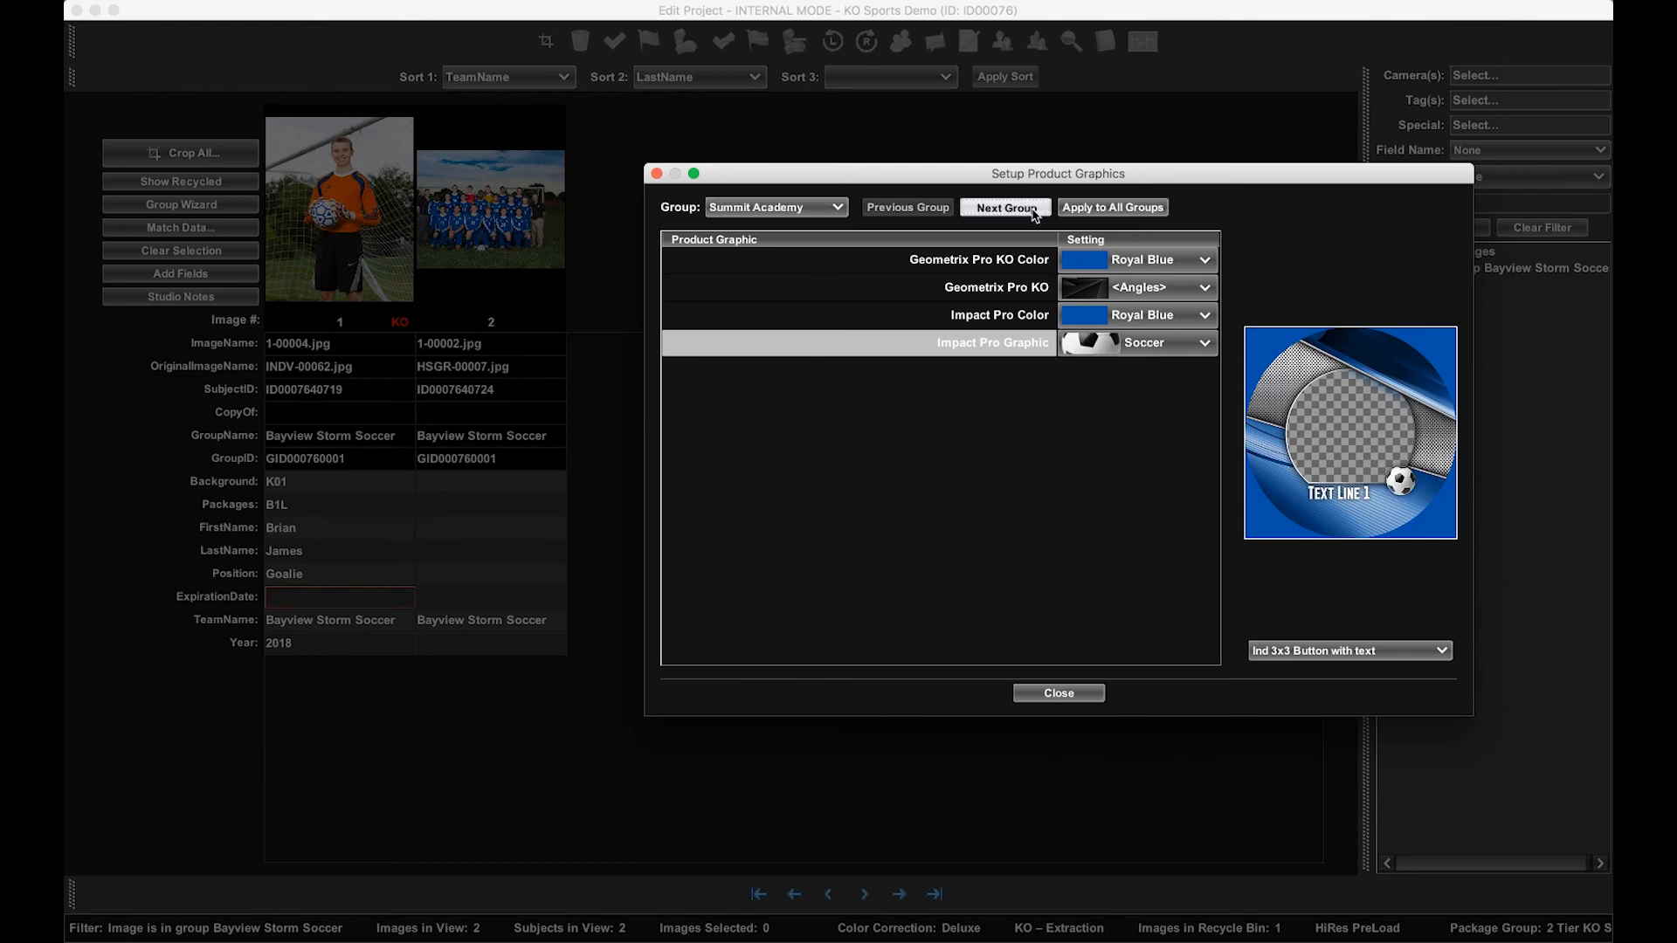
left_click(1083, 267)
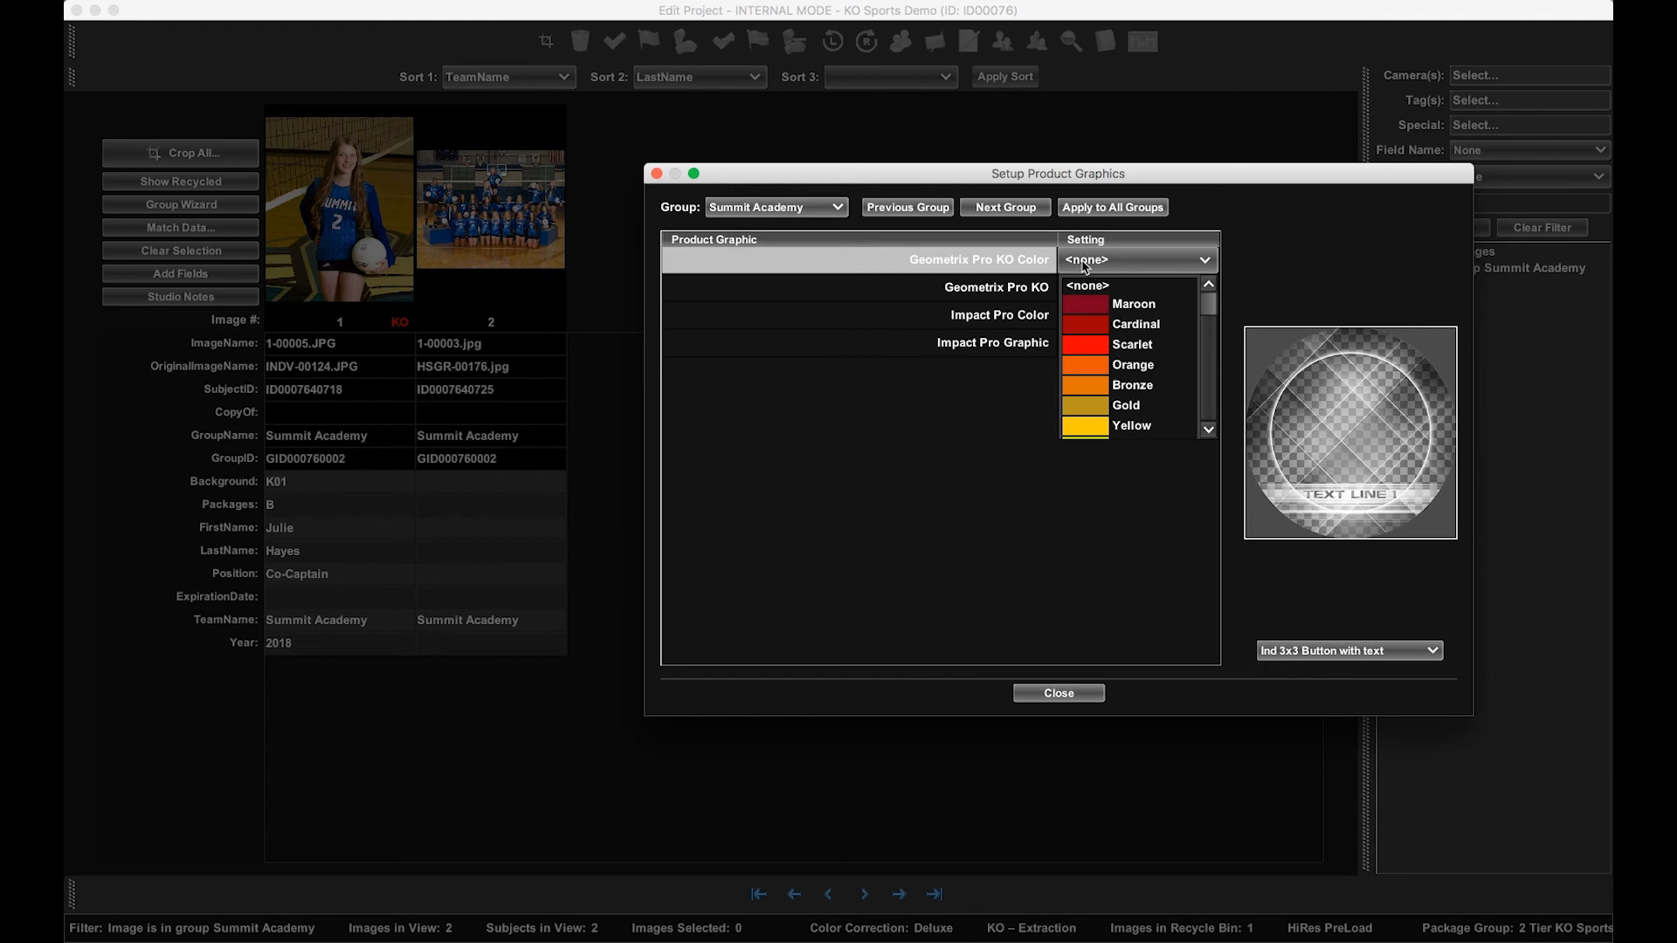
scroll(1106, 373, "down", 5)
scroll(1105, 373, "up", 2)
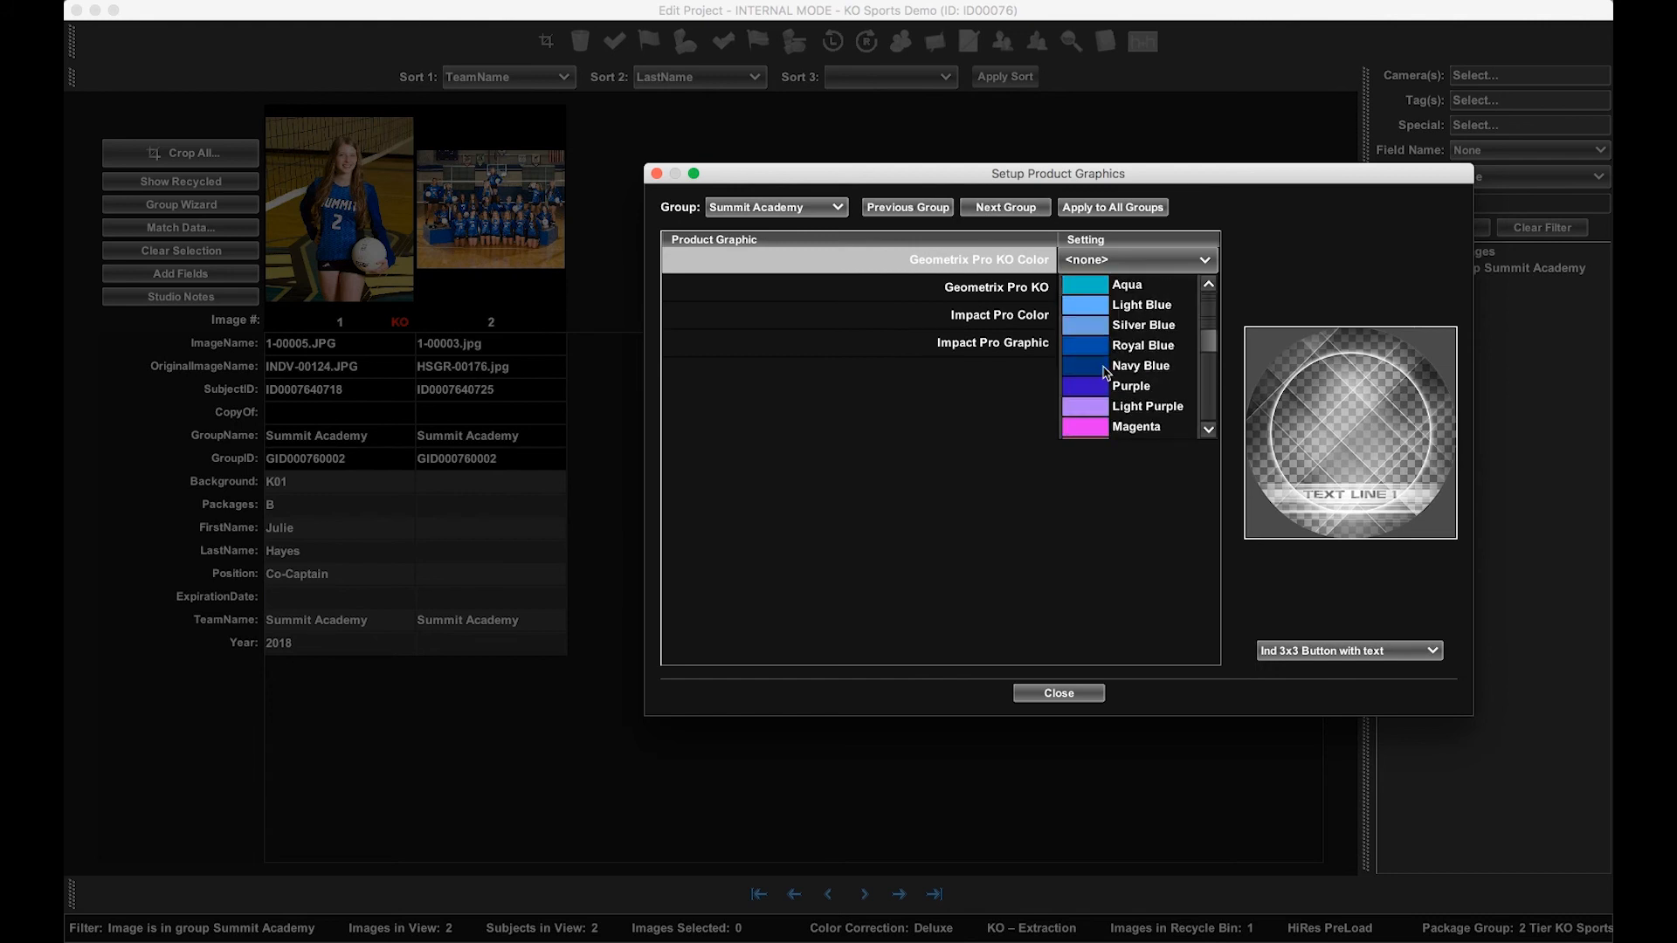
left_click(1089, 346)
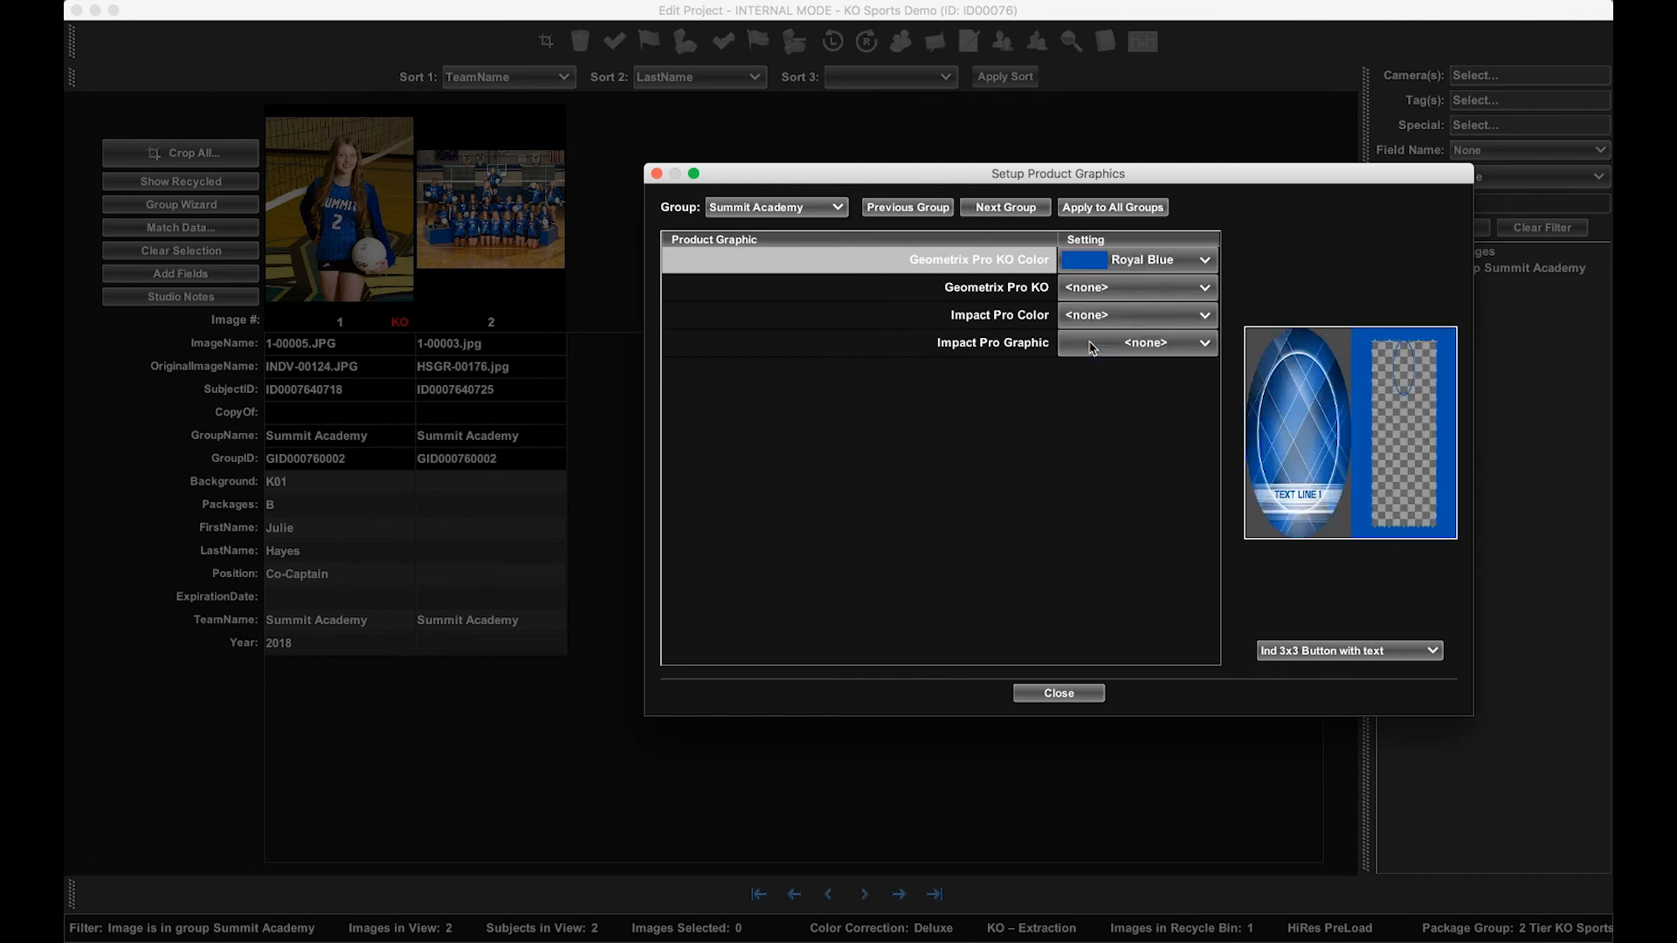
left_click(1082, 287)
left_click(1093, 364)
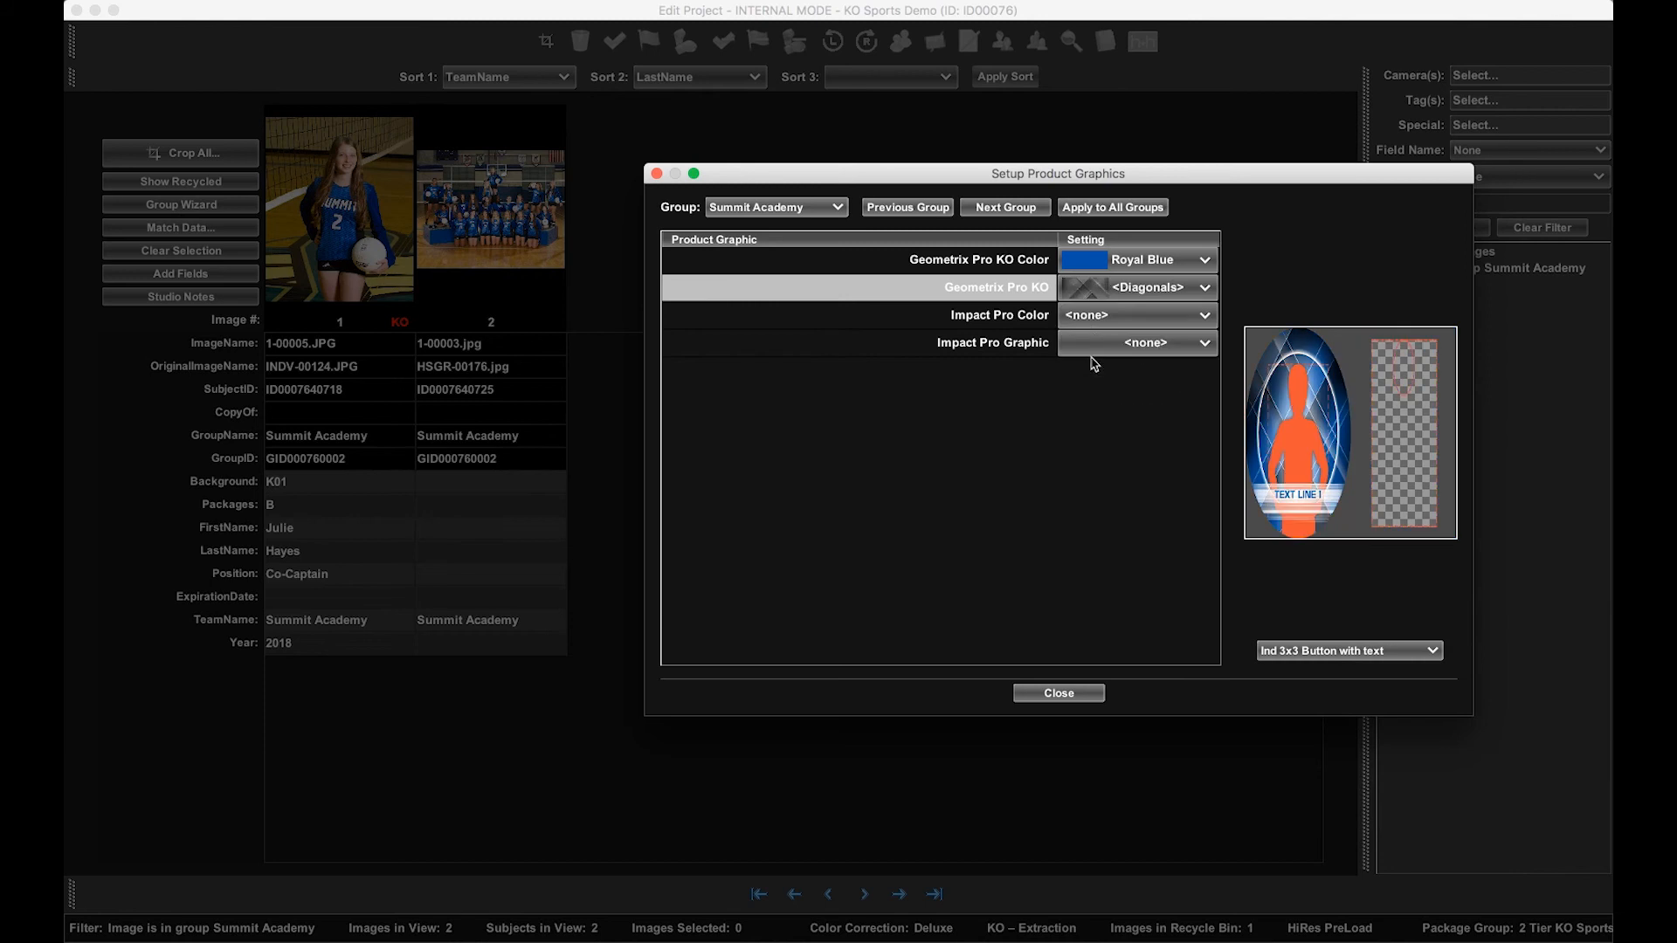
For the Summit Academy group, set Impact Pro Color to Royal Blue and Impact Pro Graphic to Volleyball.
left_click(1102, 322)
scroll(1091, 376, "down", 5)
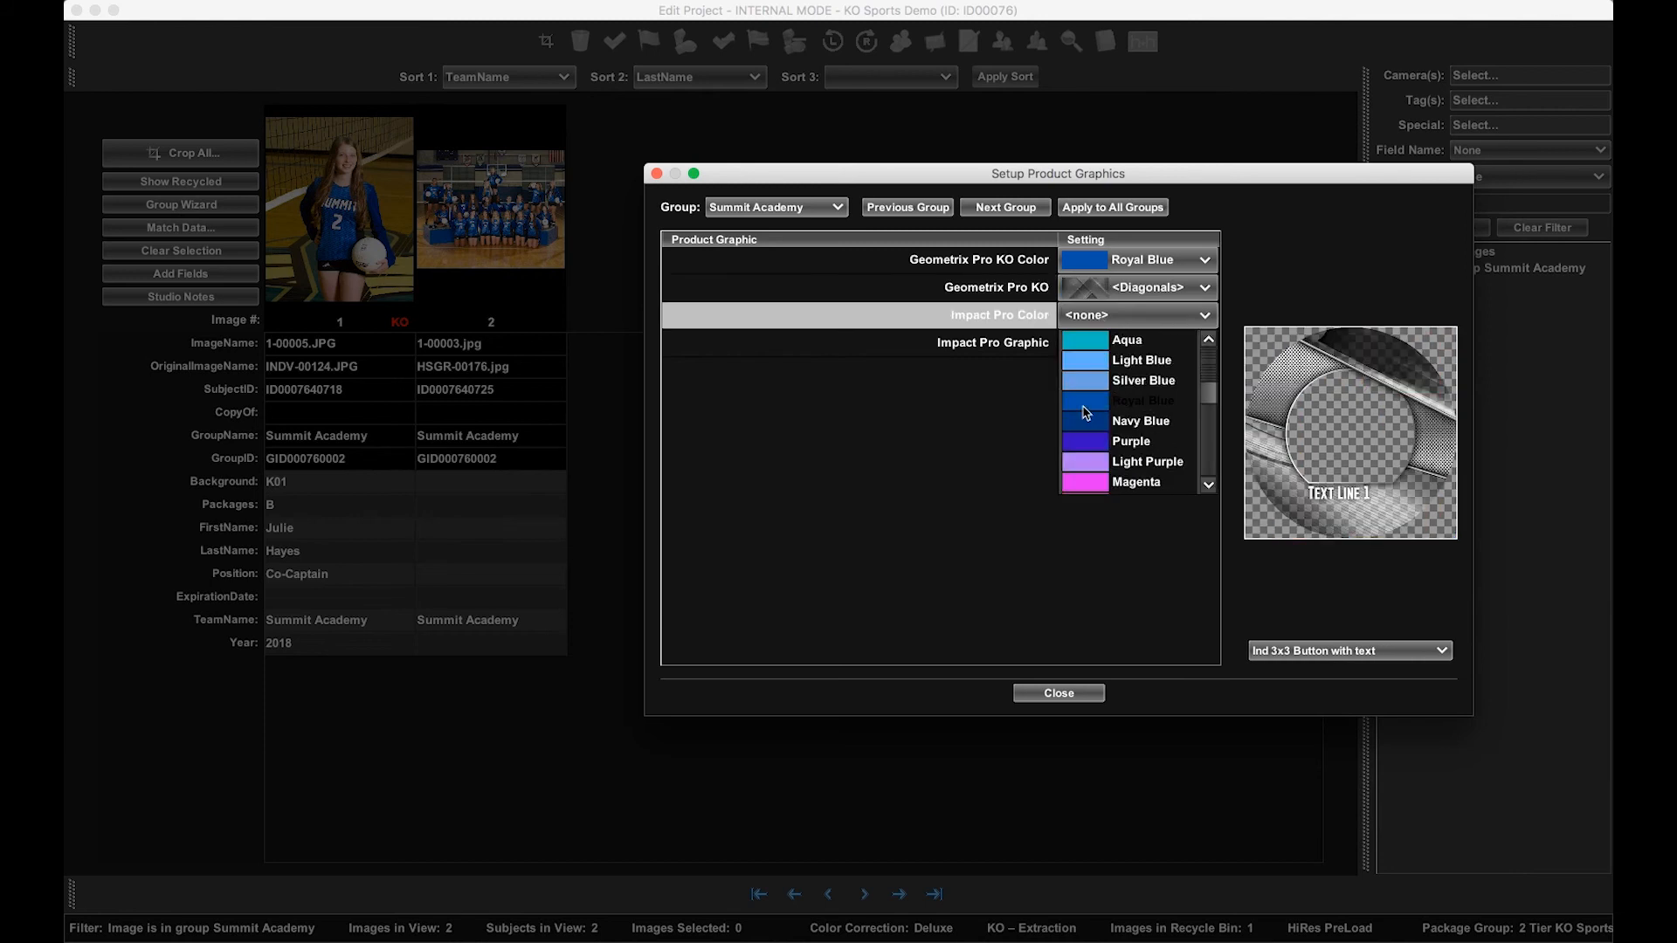
left_click(1086, 412)
left_click(1100, 345)
scroll(1093, 607, "down", 10)
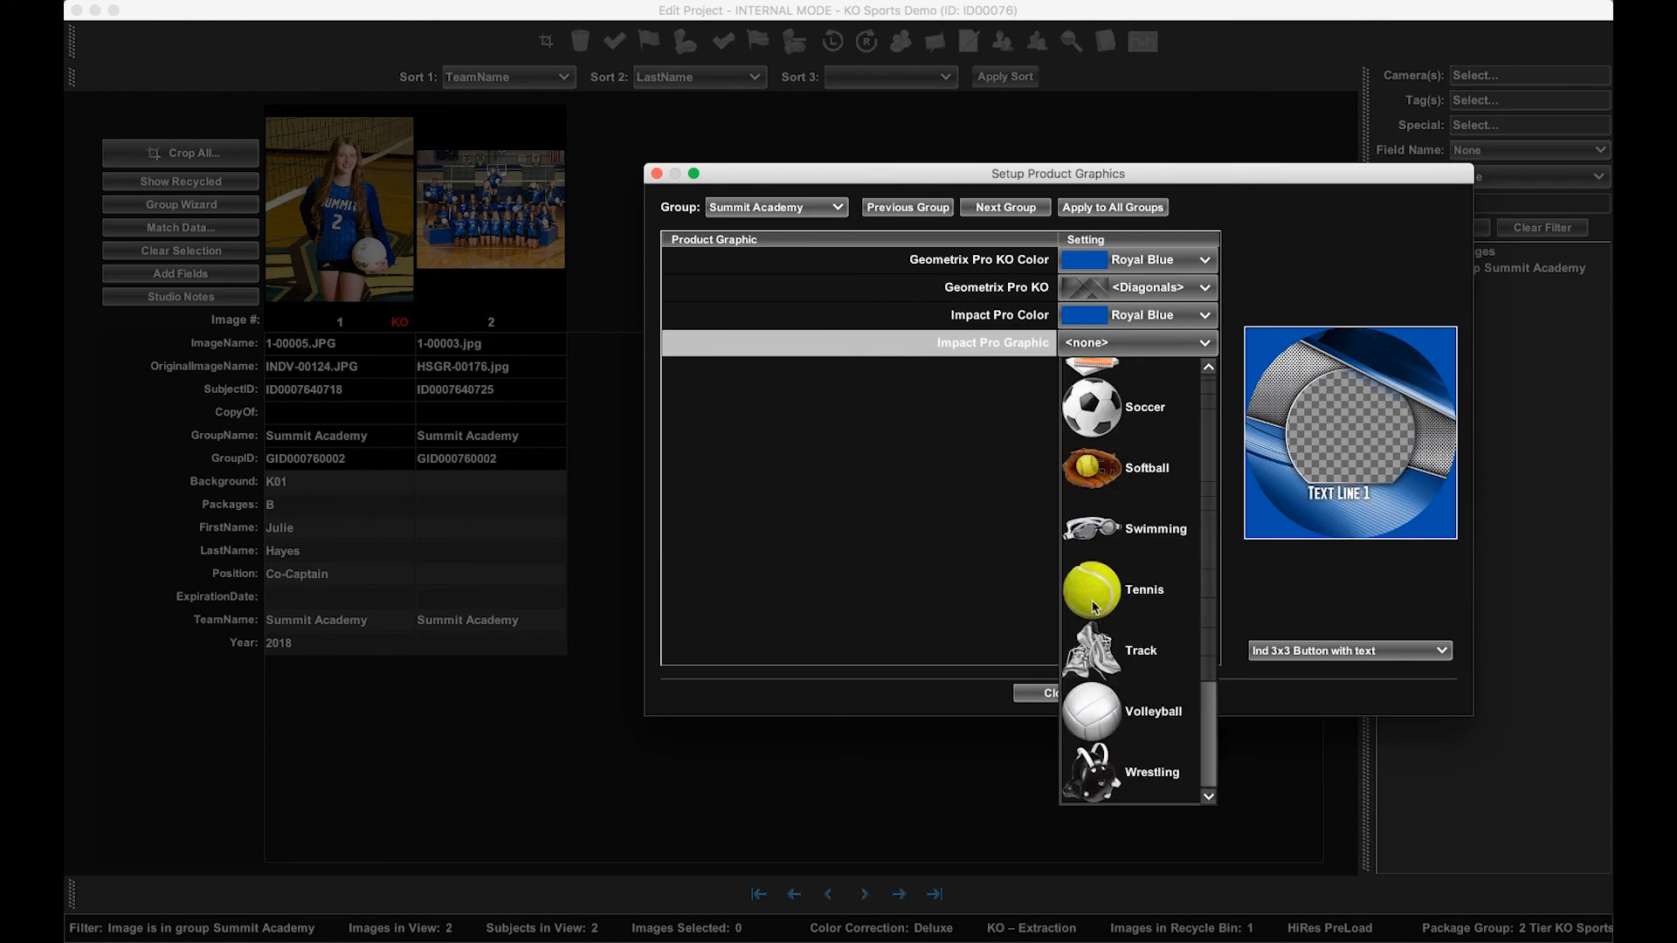
left_click(1095, 709)
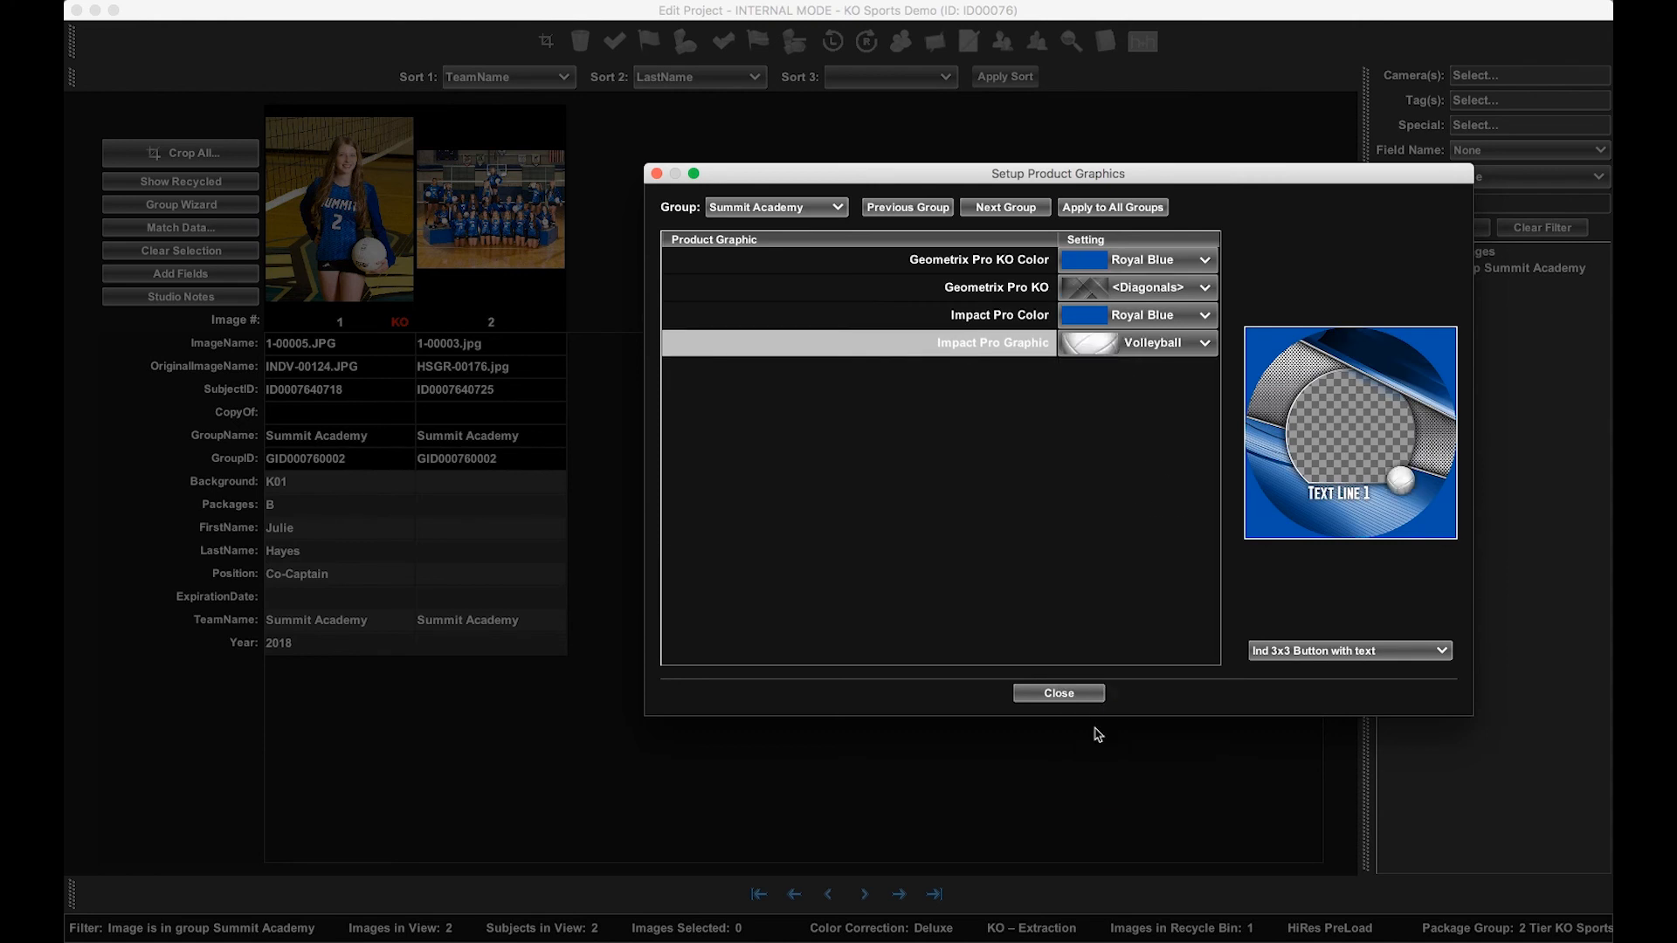
For the Summit Eagles group, set Geometrix Pro KO Color to Kelly Green and Geometrix Pro KO to Triangles1.
left_click(1017, 202)
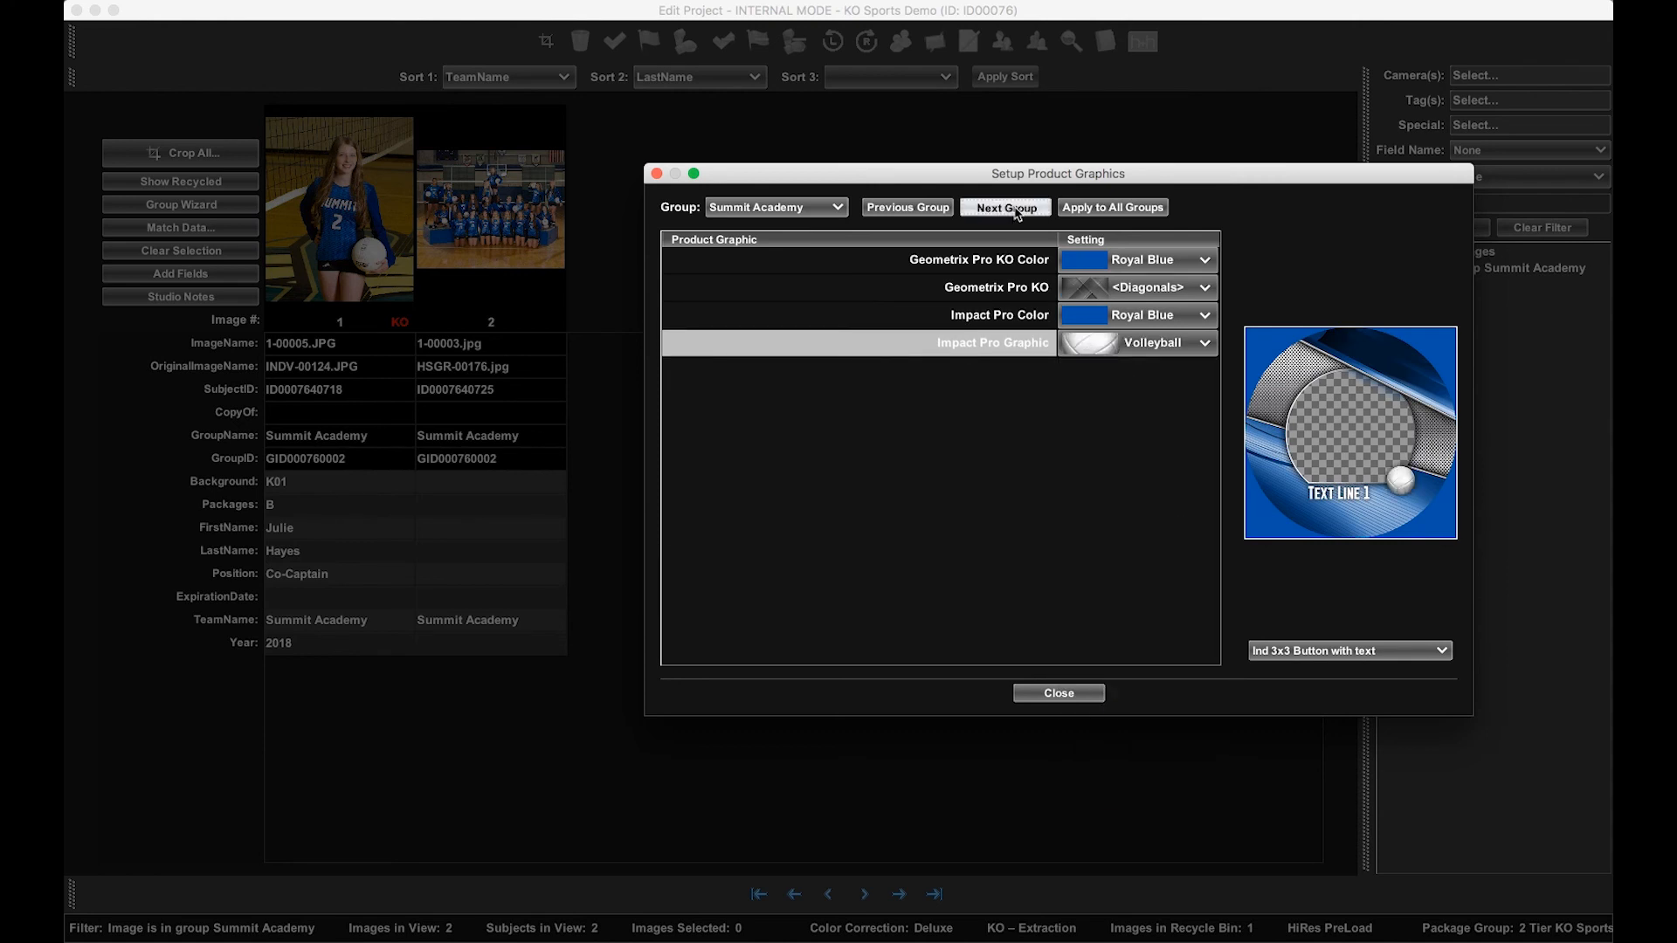
left_click(1102, 271)
scroll(1106, 350, "down", 5)
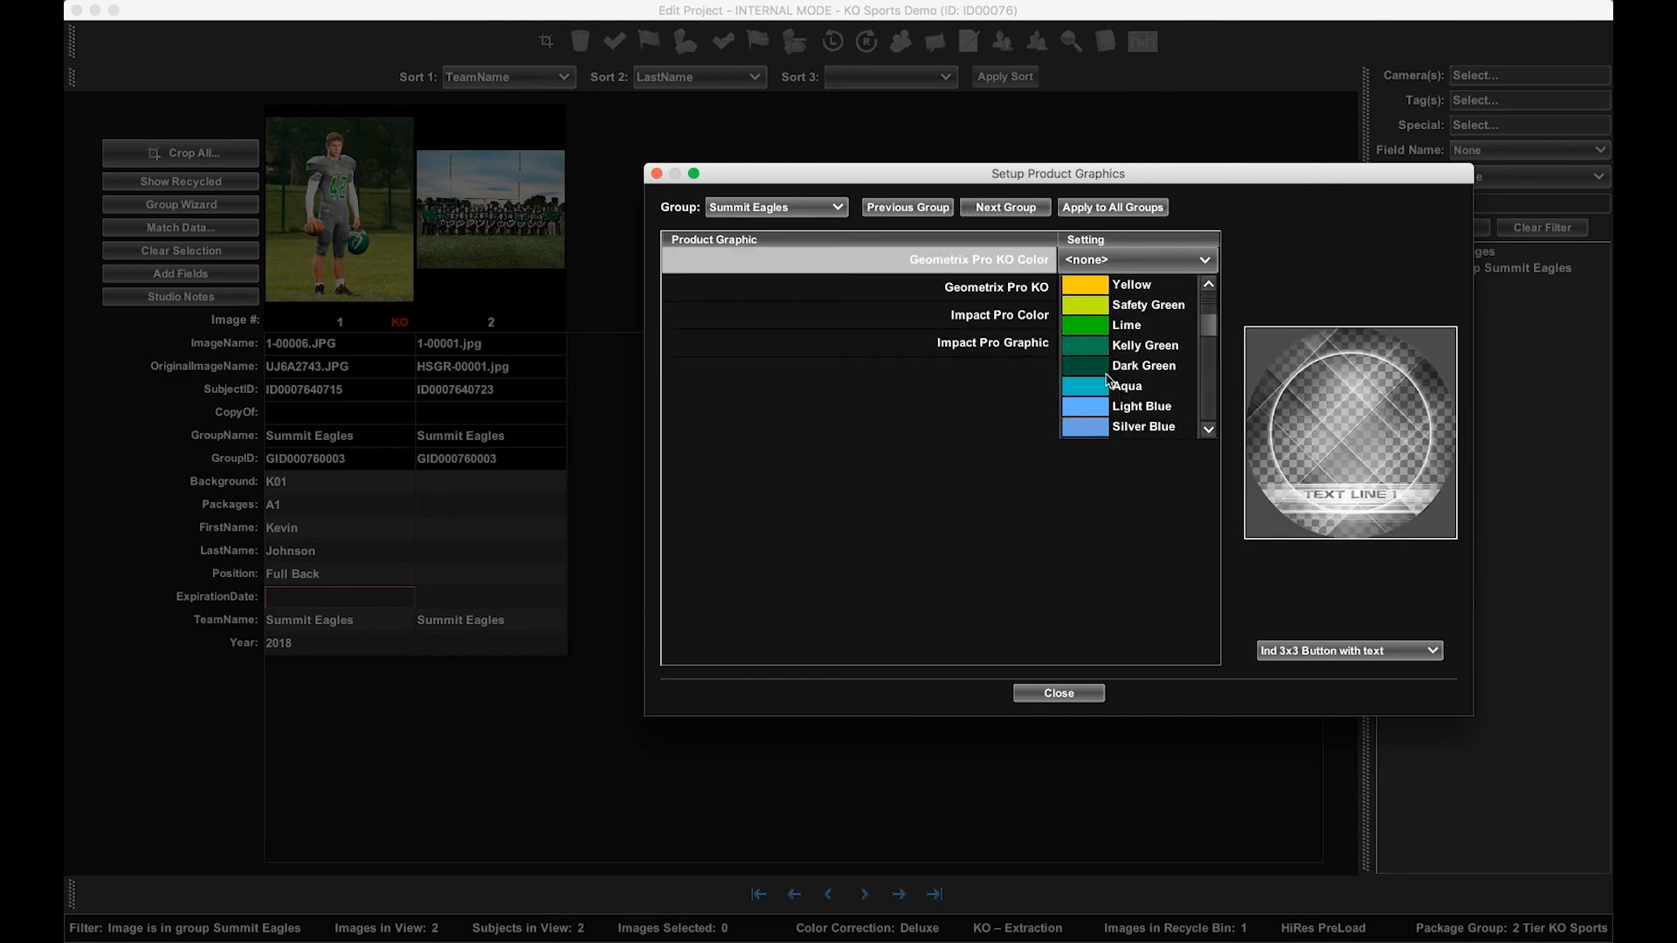
left_click(1107, 350)
left_click(1105, 288)
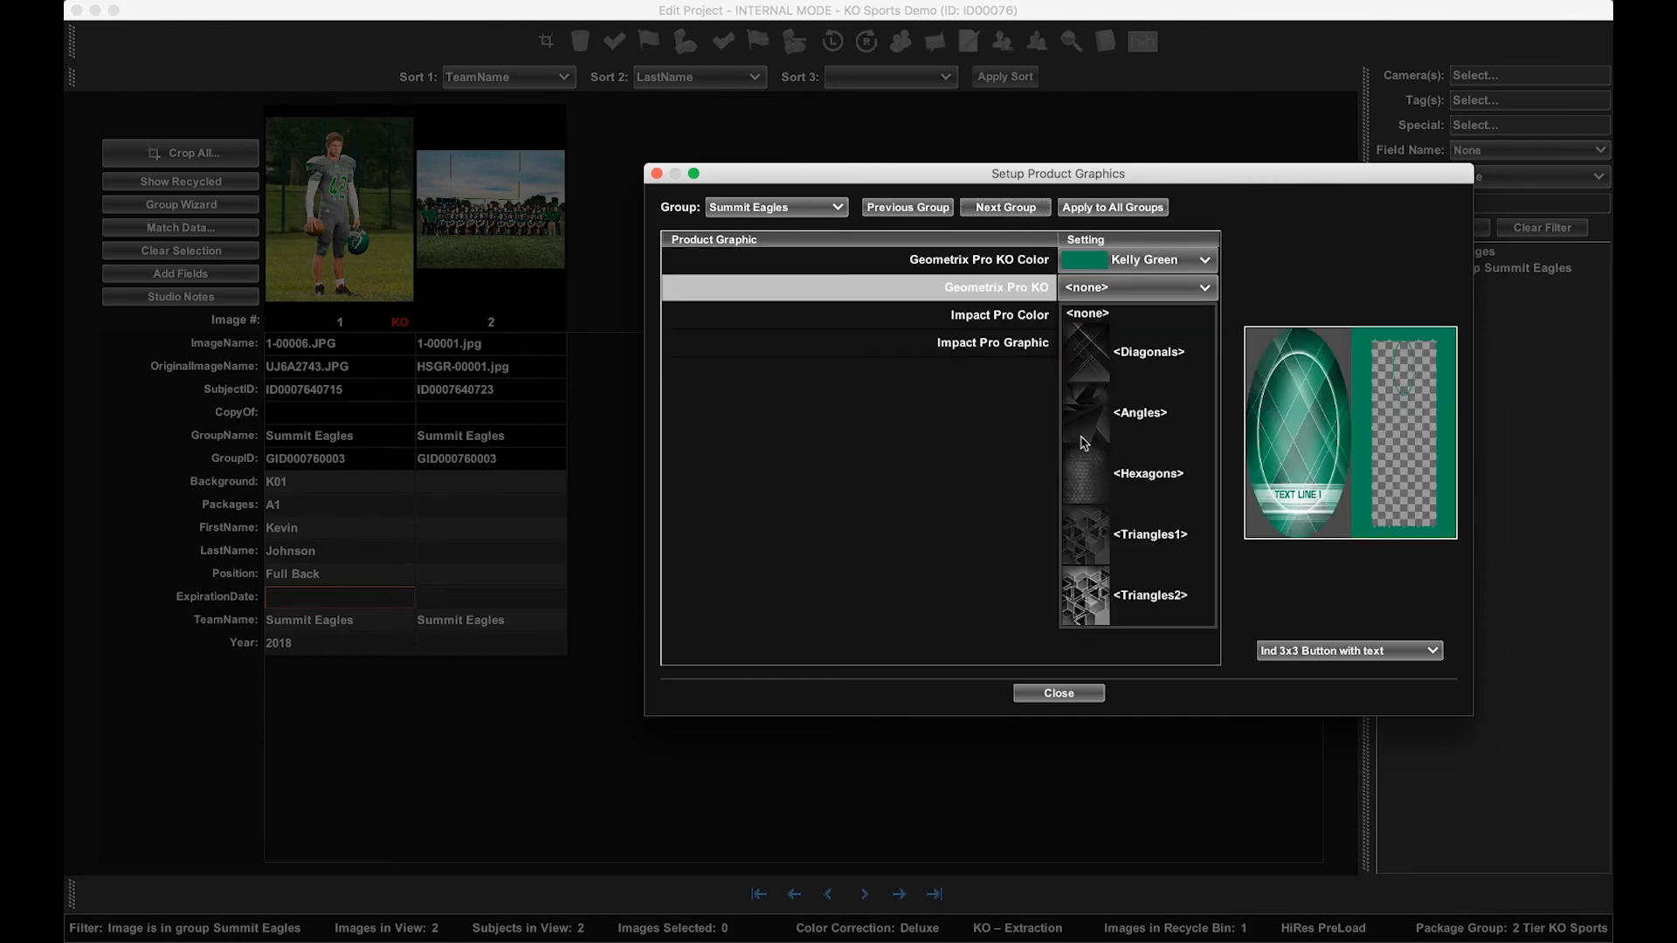
left_click(1080, 540)
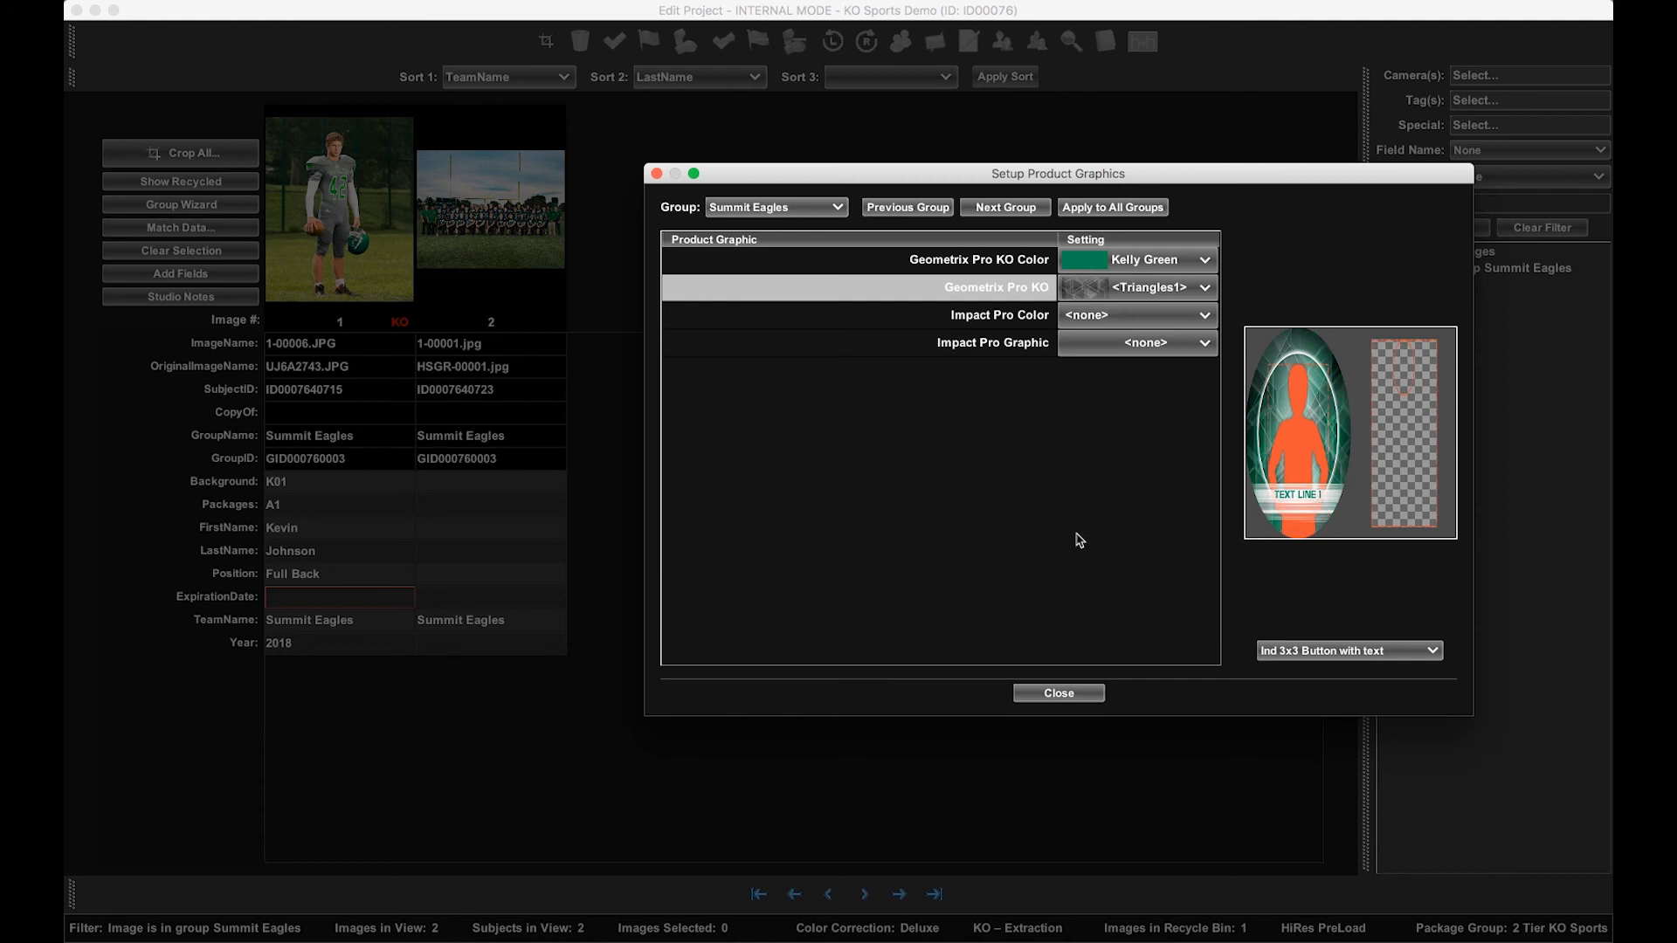
For the Summit Eagles group, set Impact Pro Color to Kelly Green and Impact Pro Graphic to Football.
left_click(1091, 317)
scroll(1103, 391, "down", 3)
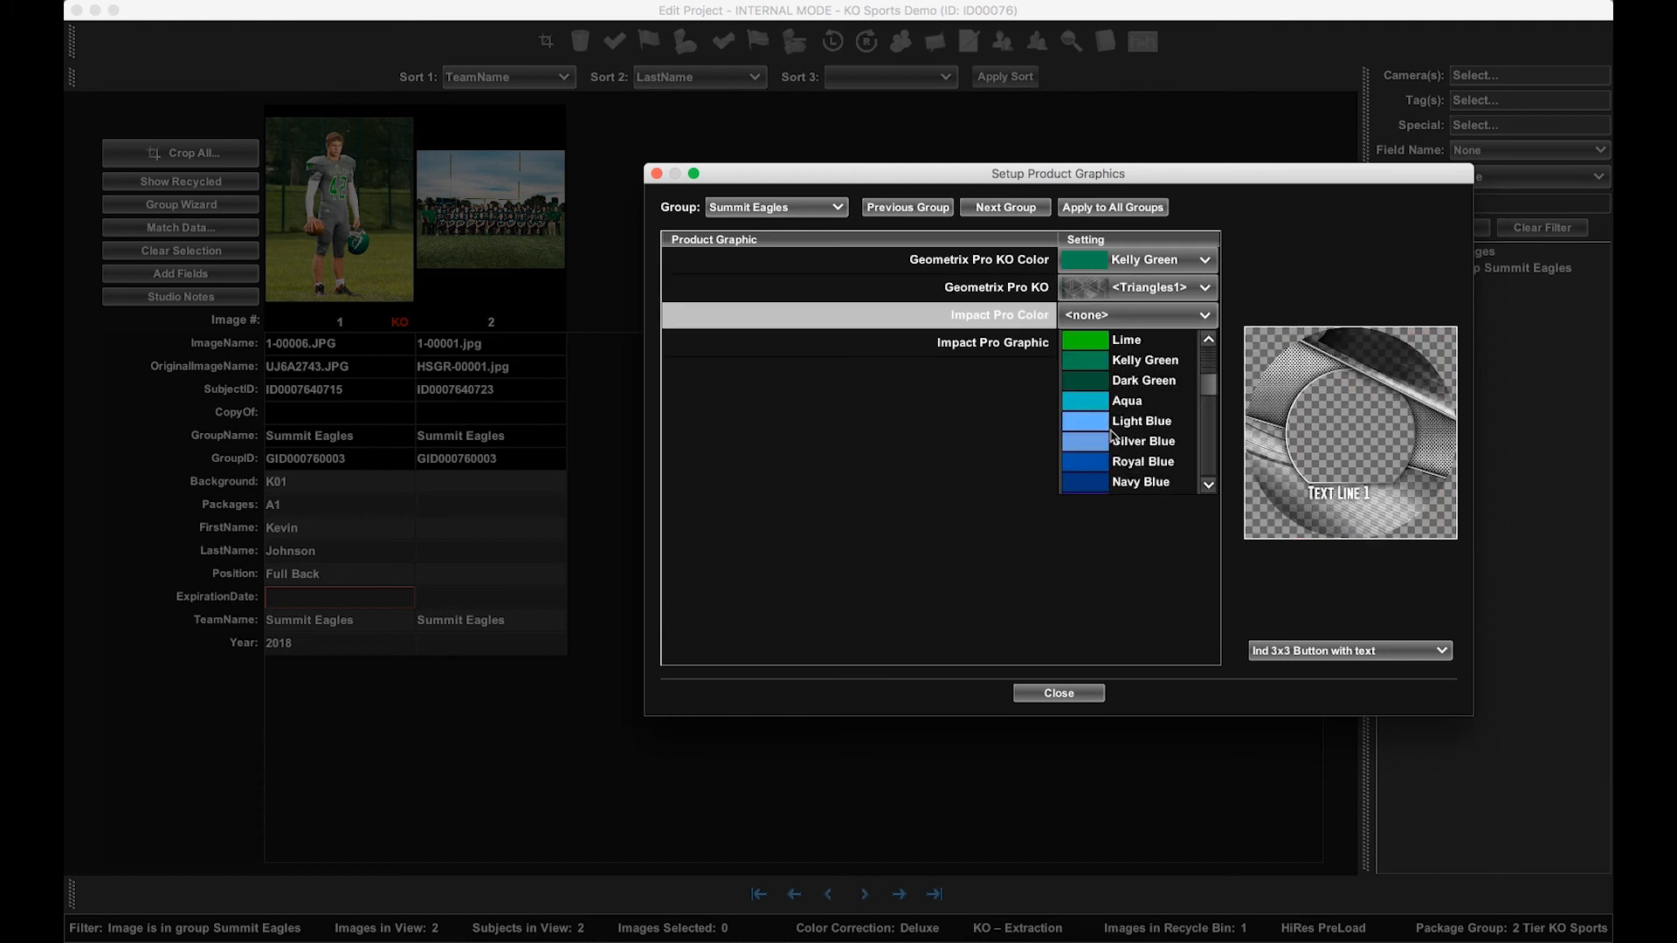
left_click(1108, 361)
left_click(1103, 345)
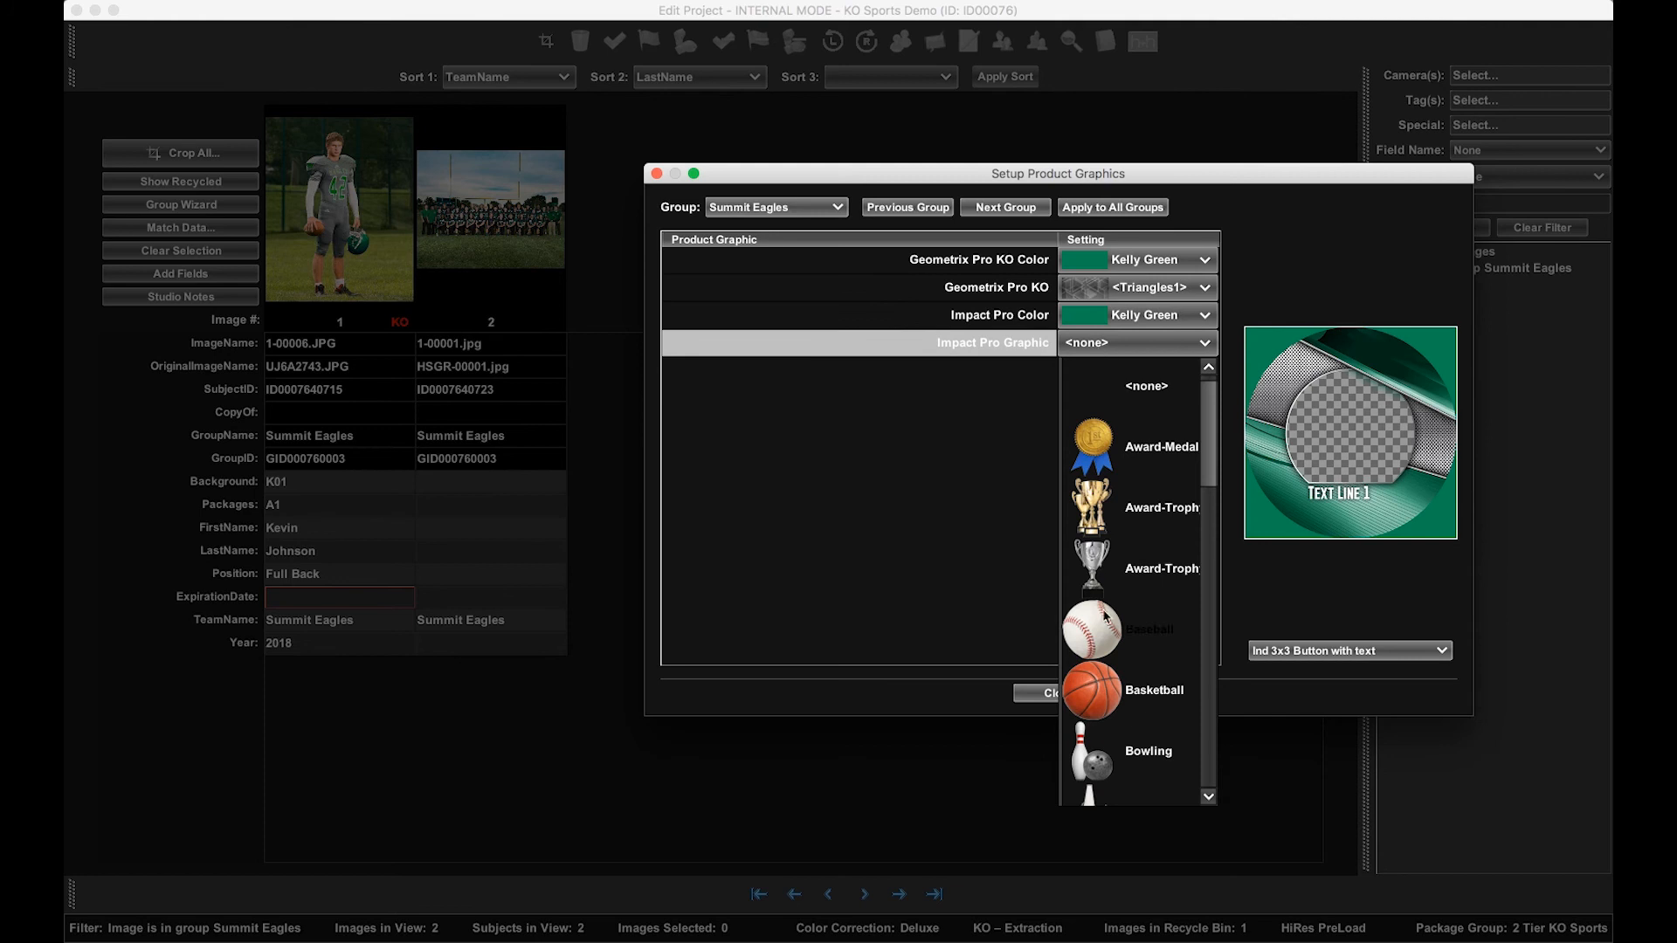
scroll(1105, 616, "down", 3)
left_click(1116, 509)
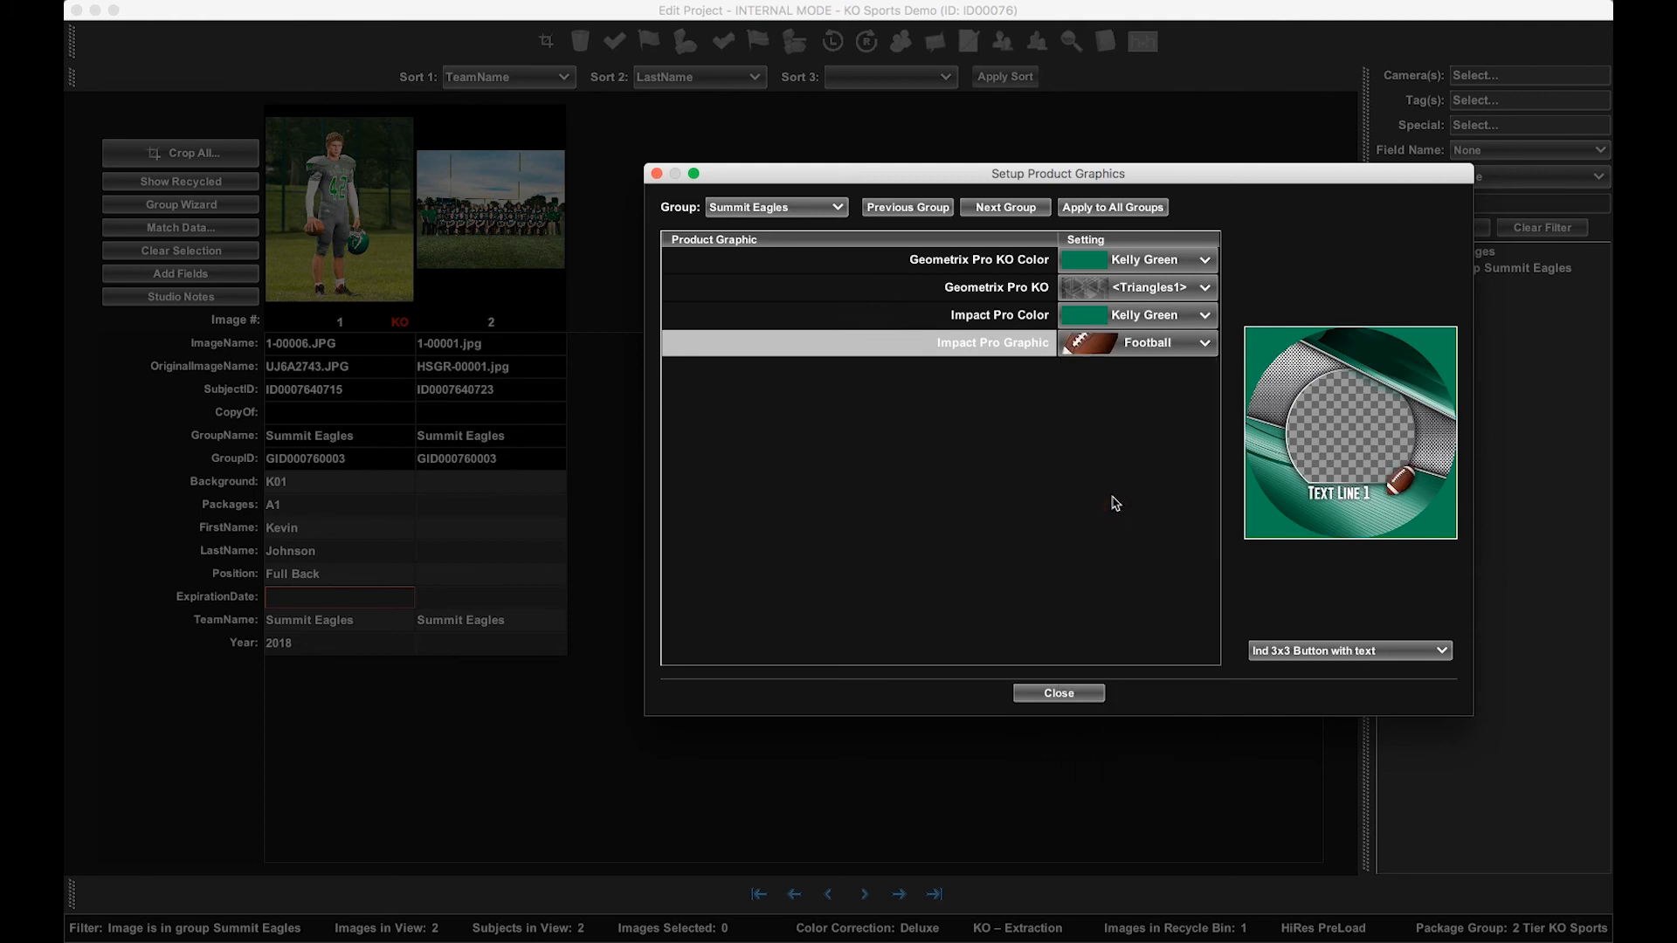
For the Summit High School group, set Geometrix Pro KO Color to Maroon and Geometrix Pro KO to Triangles2.
left_click(1026, 214)
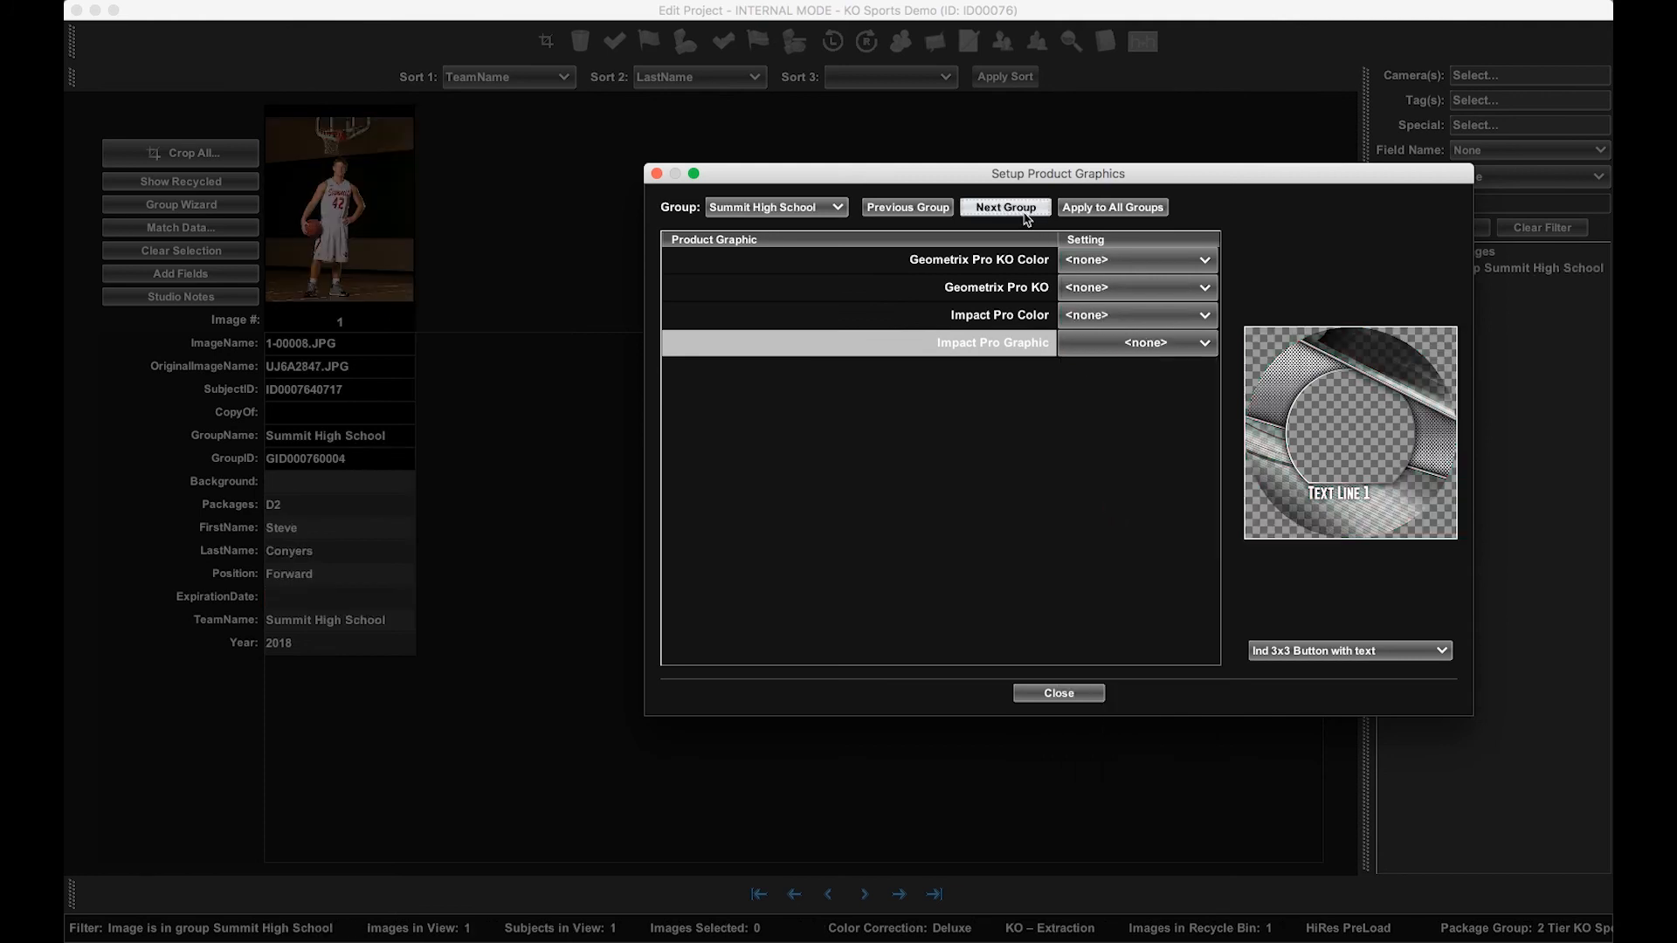
left_click(1103, 262)
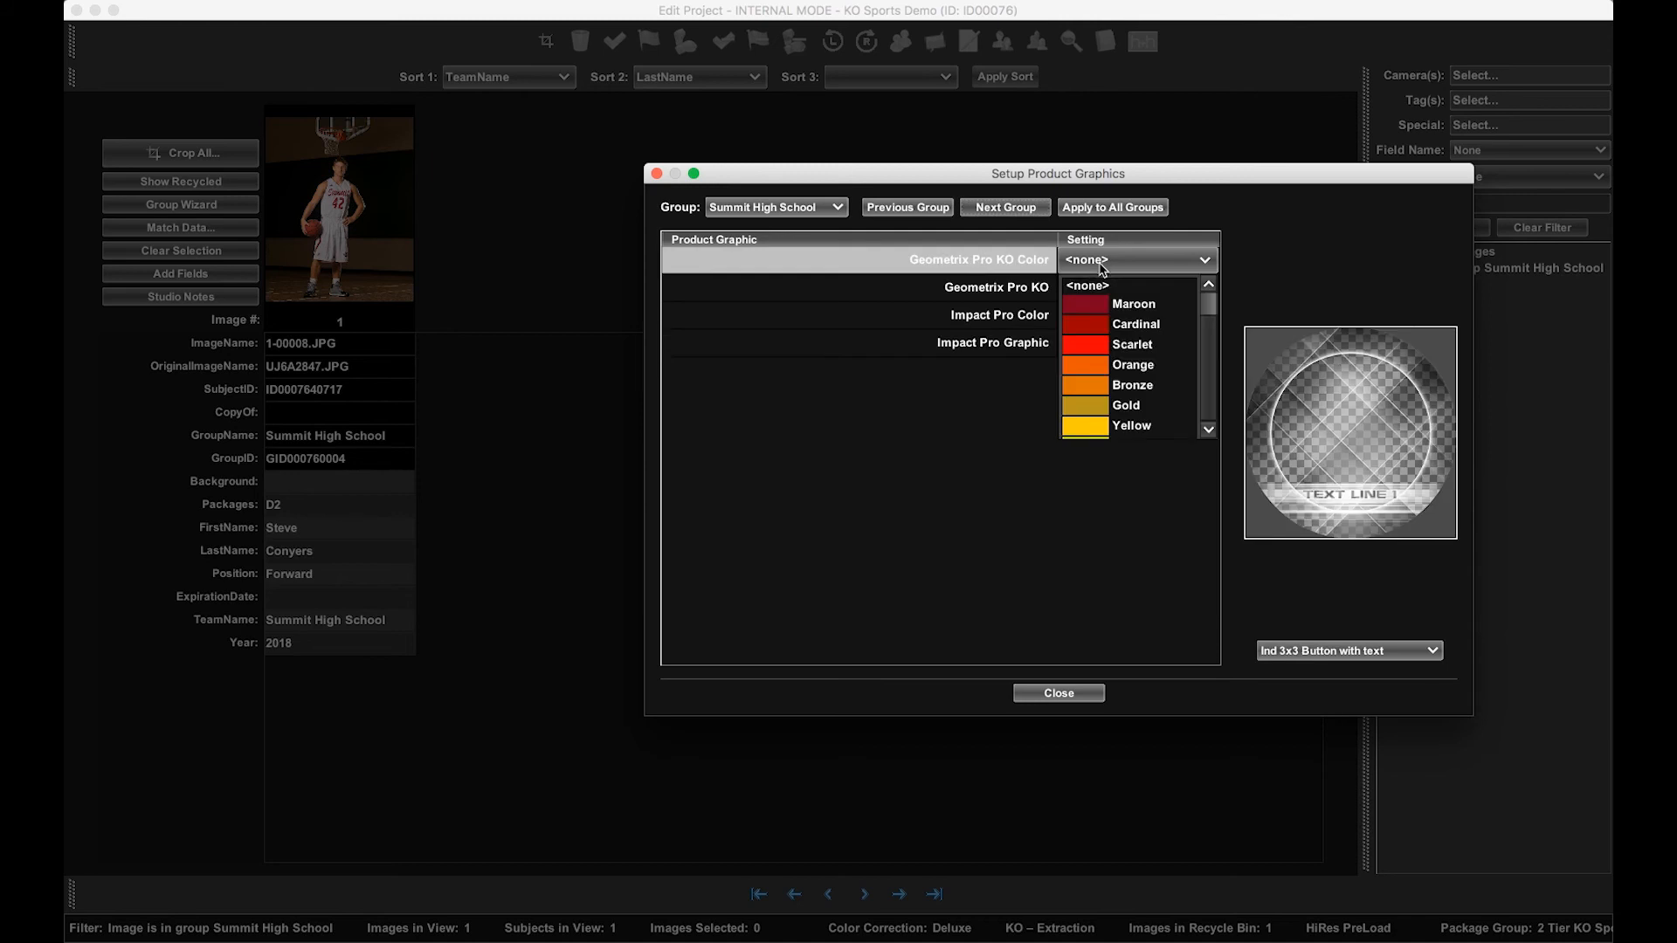
left_click(1105, 304)
left_click(1099, 288)
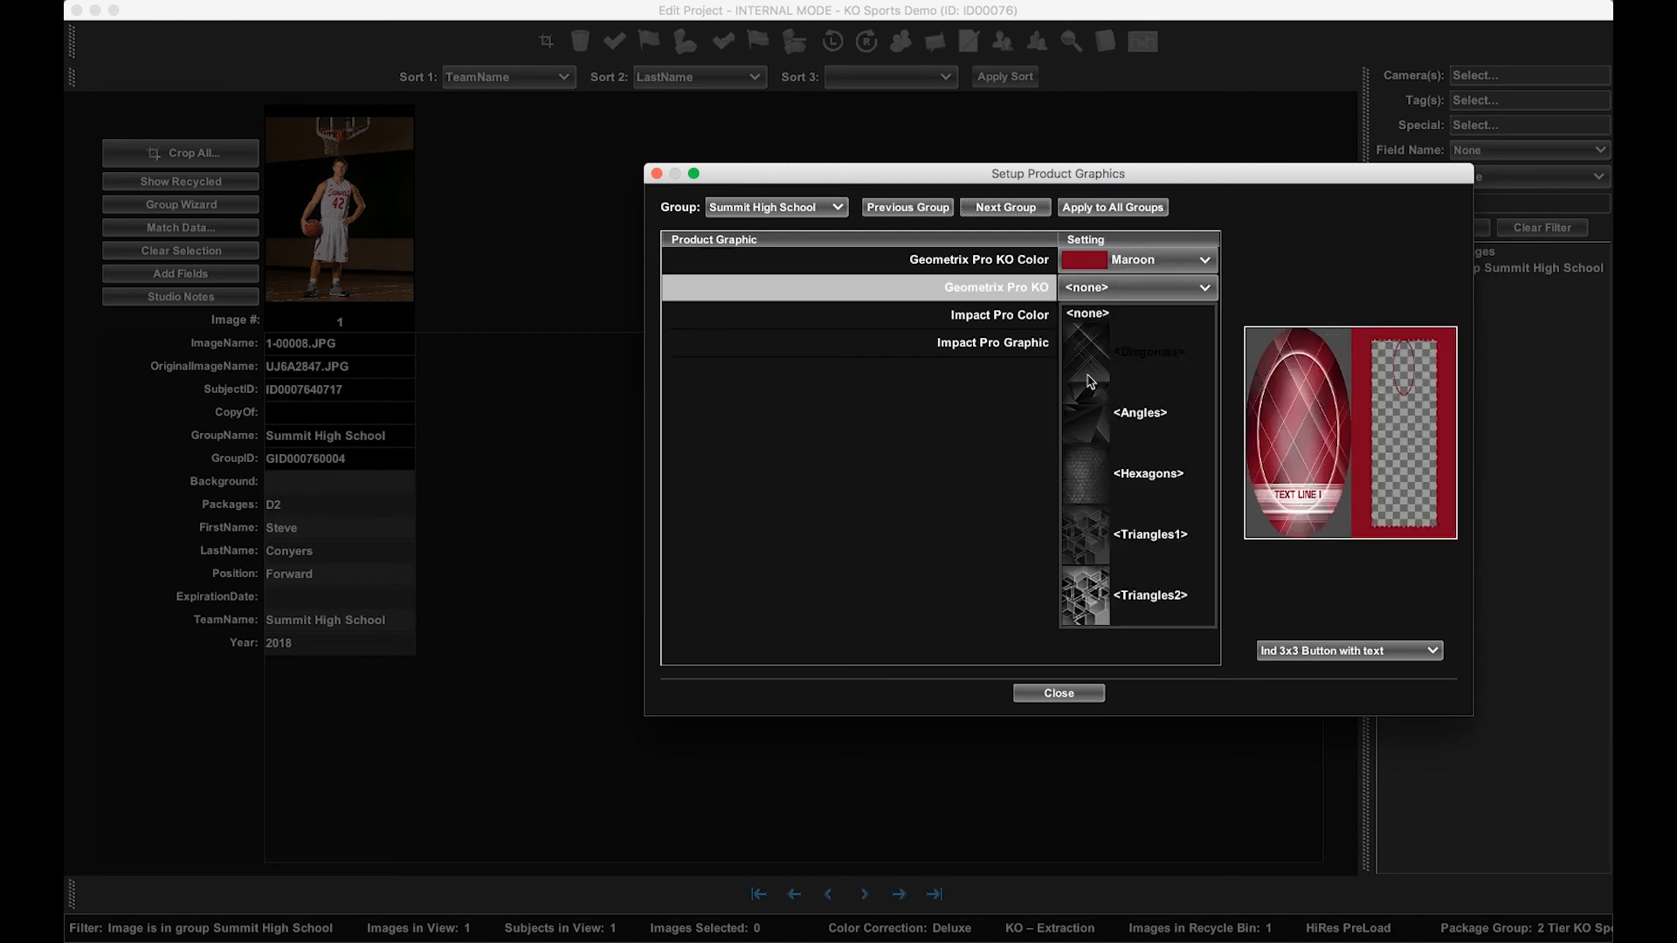
left_click(1074, 596)
For the Summit High School group, set Impact Pro Color to Maroon and Impact Pro Graphic to Basketball.
left_click(1105, 320)
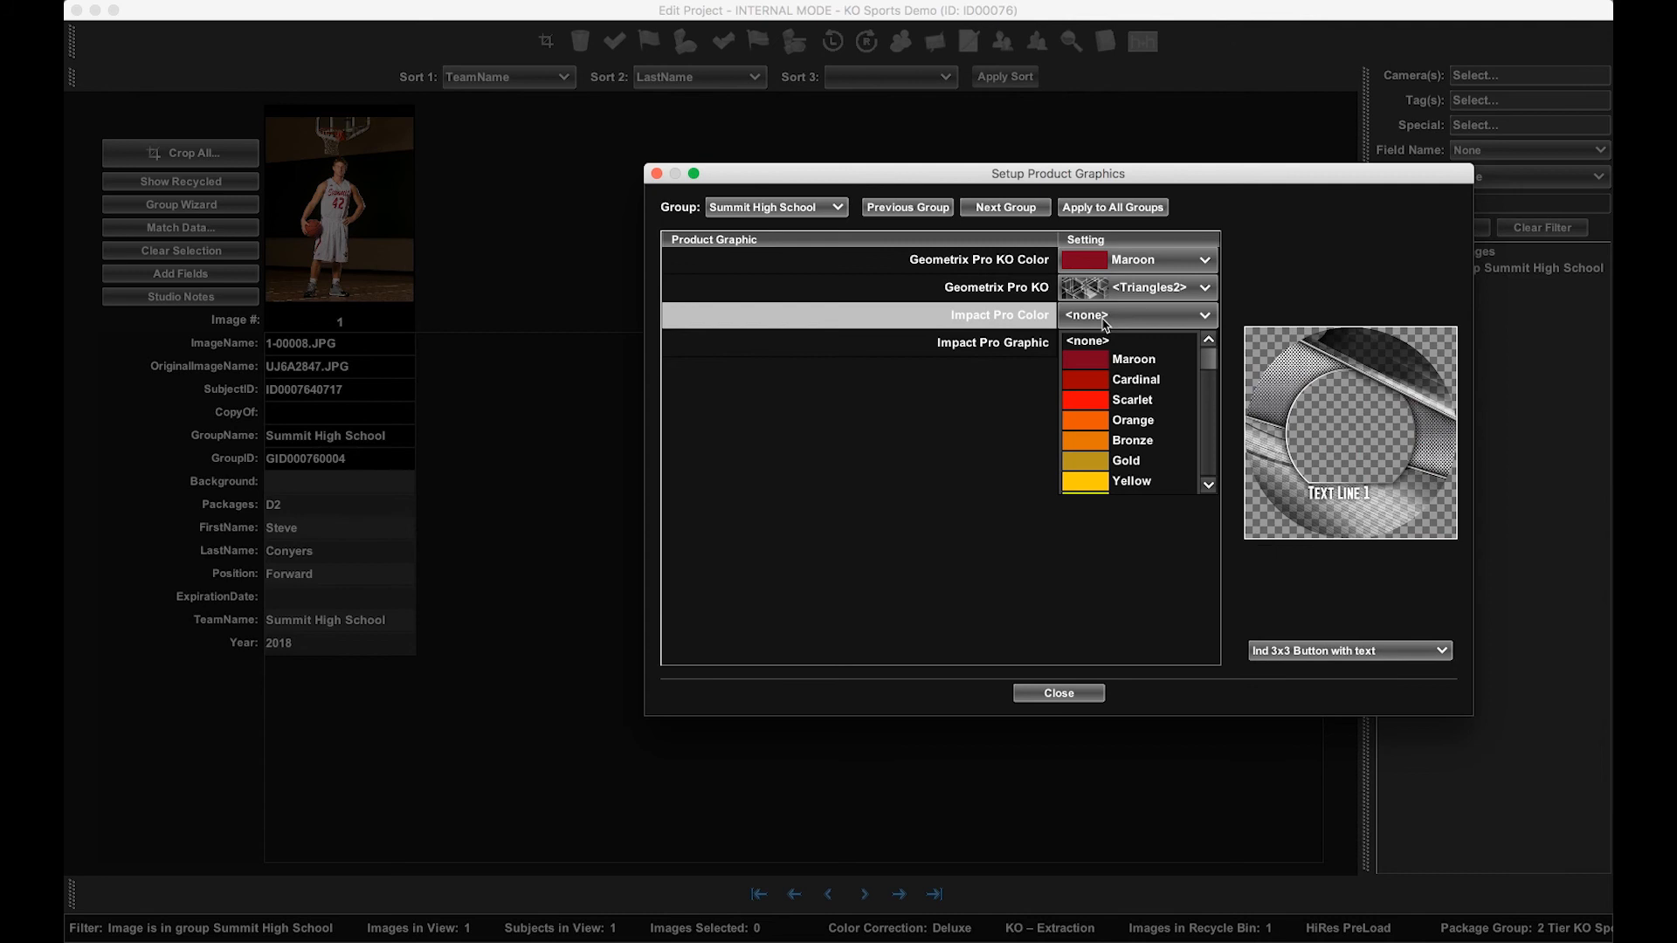
left_click(1105, 363)
left_click(1101, 346)
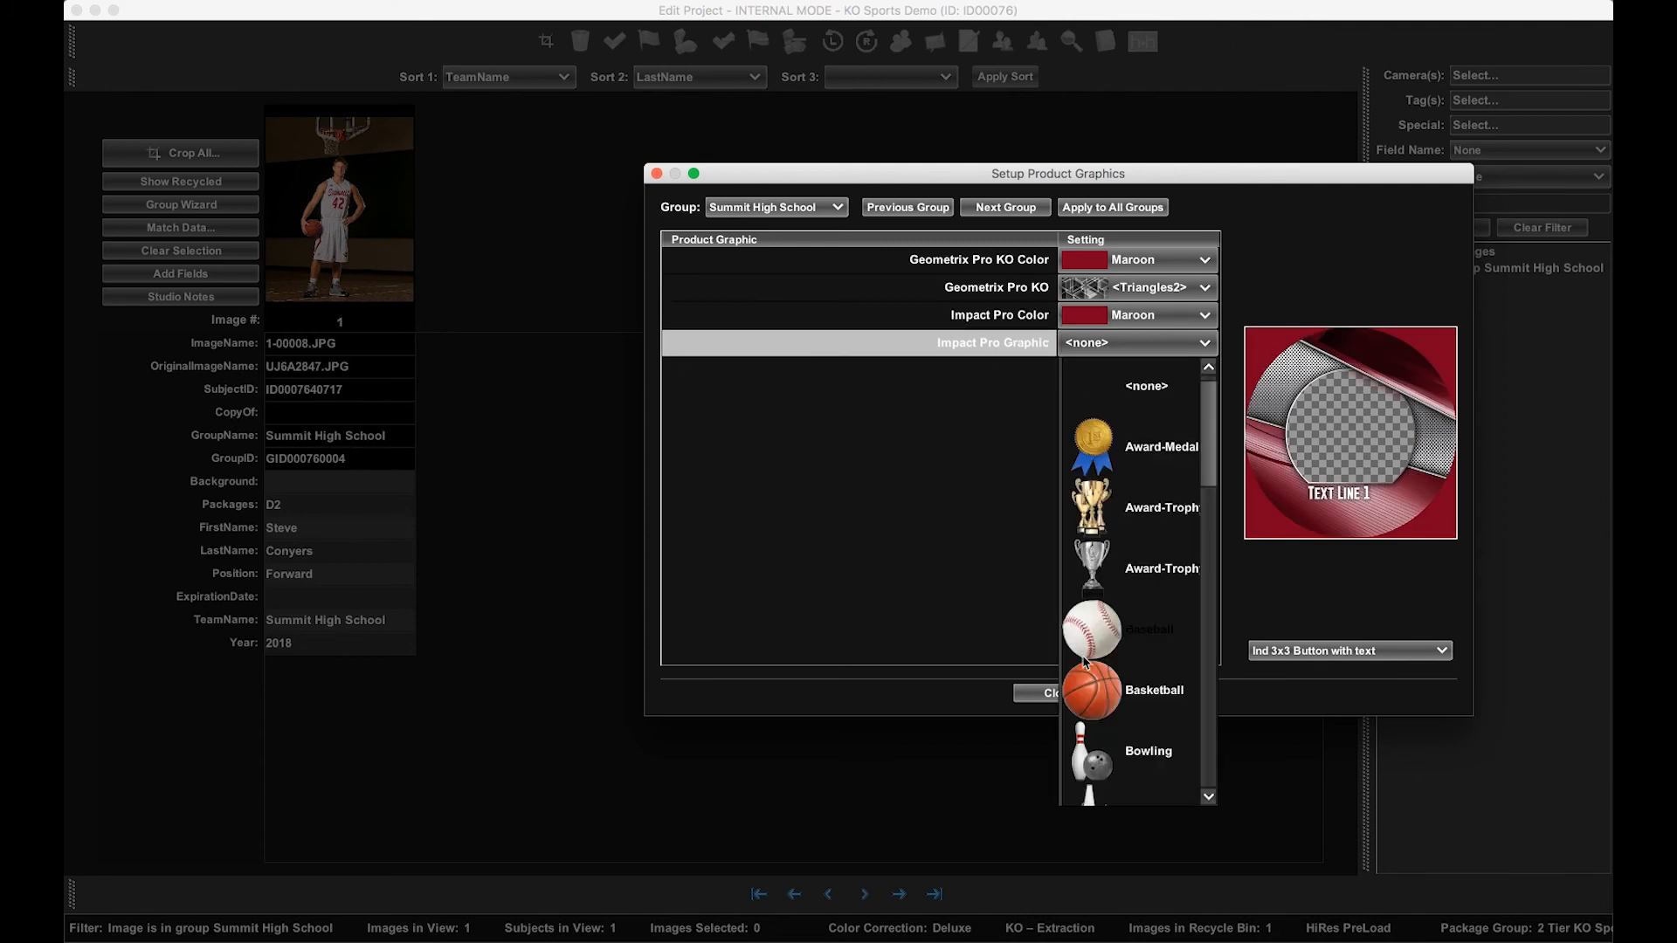
left_click(1093, 685)
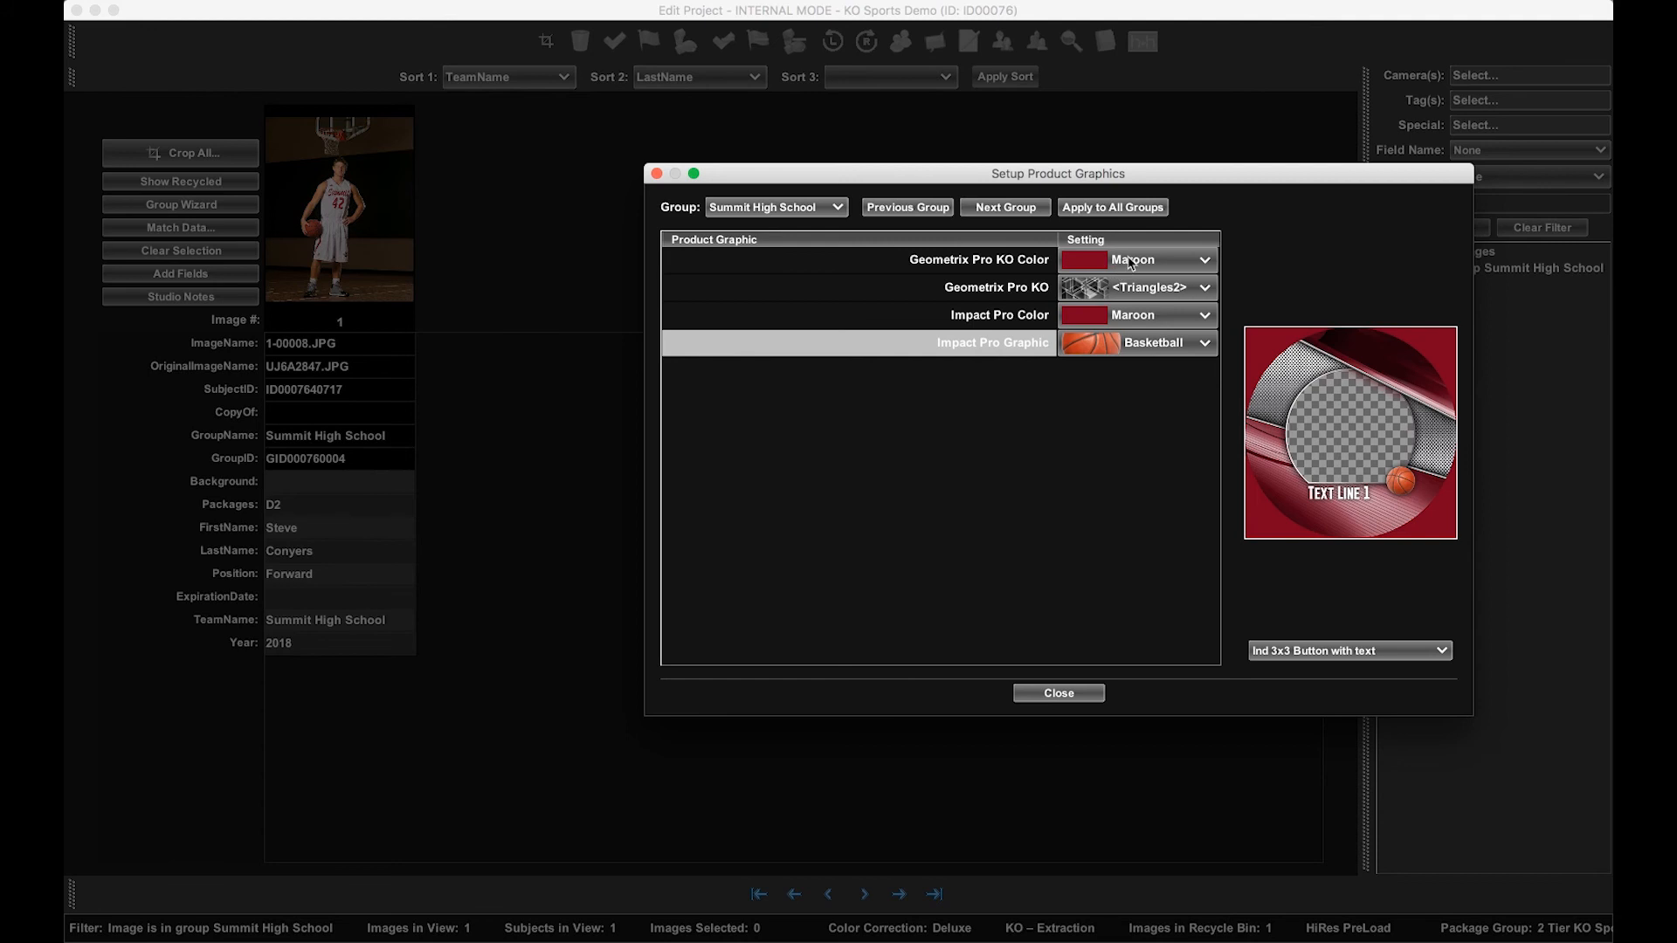
For the Westlake Warriors group, set Geometrix Pro KO Color to Aqua and Geometrix Pro KO to Hexagons.
left_click(1020, 210)
left_click(1116, 262)
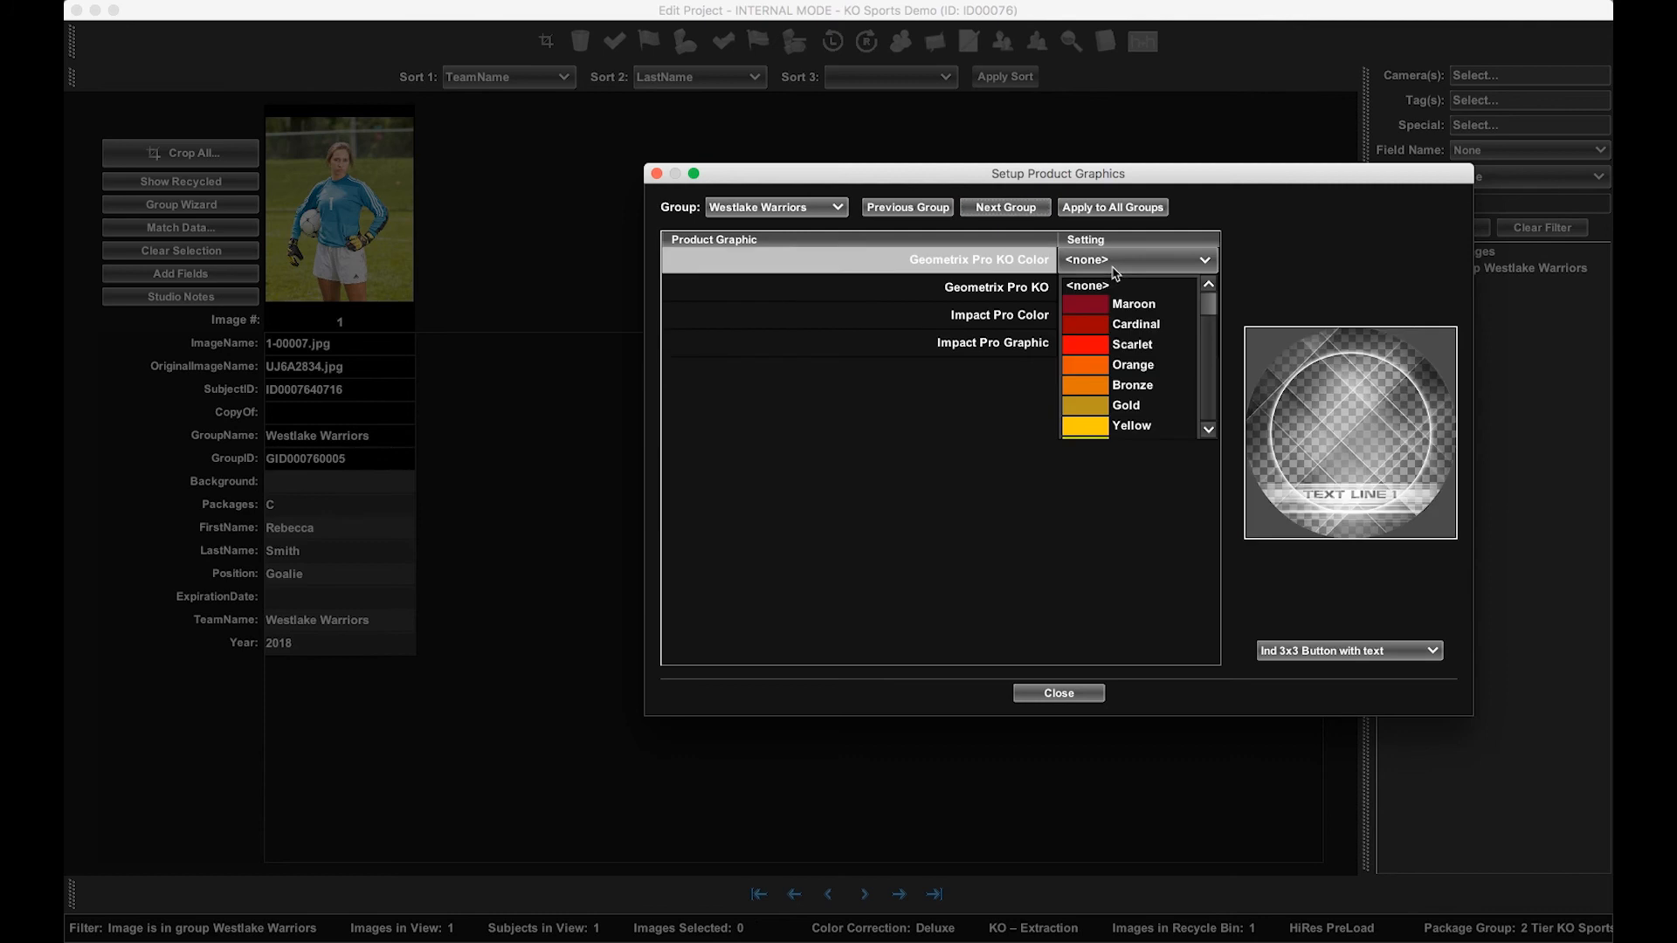
scroll(1102, 341, "down", 4)
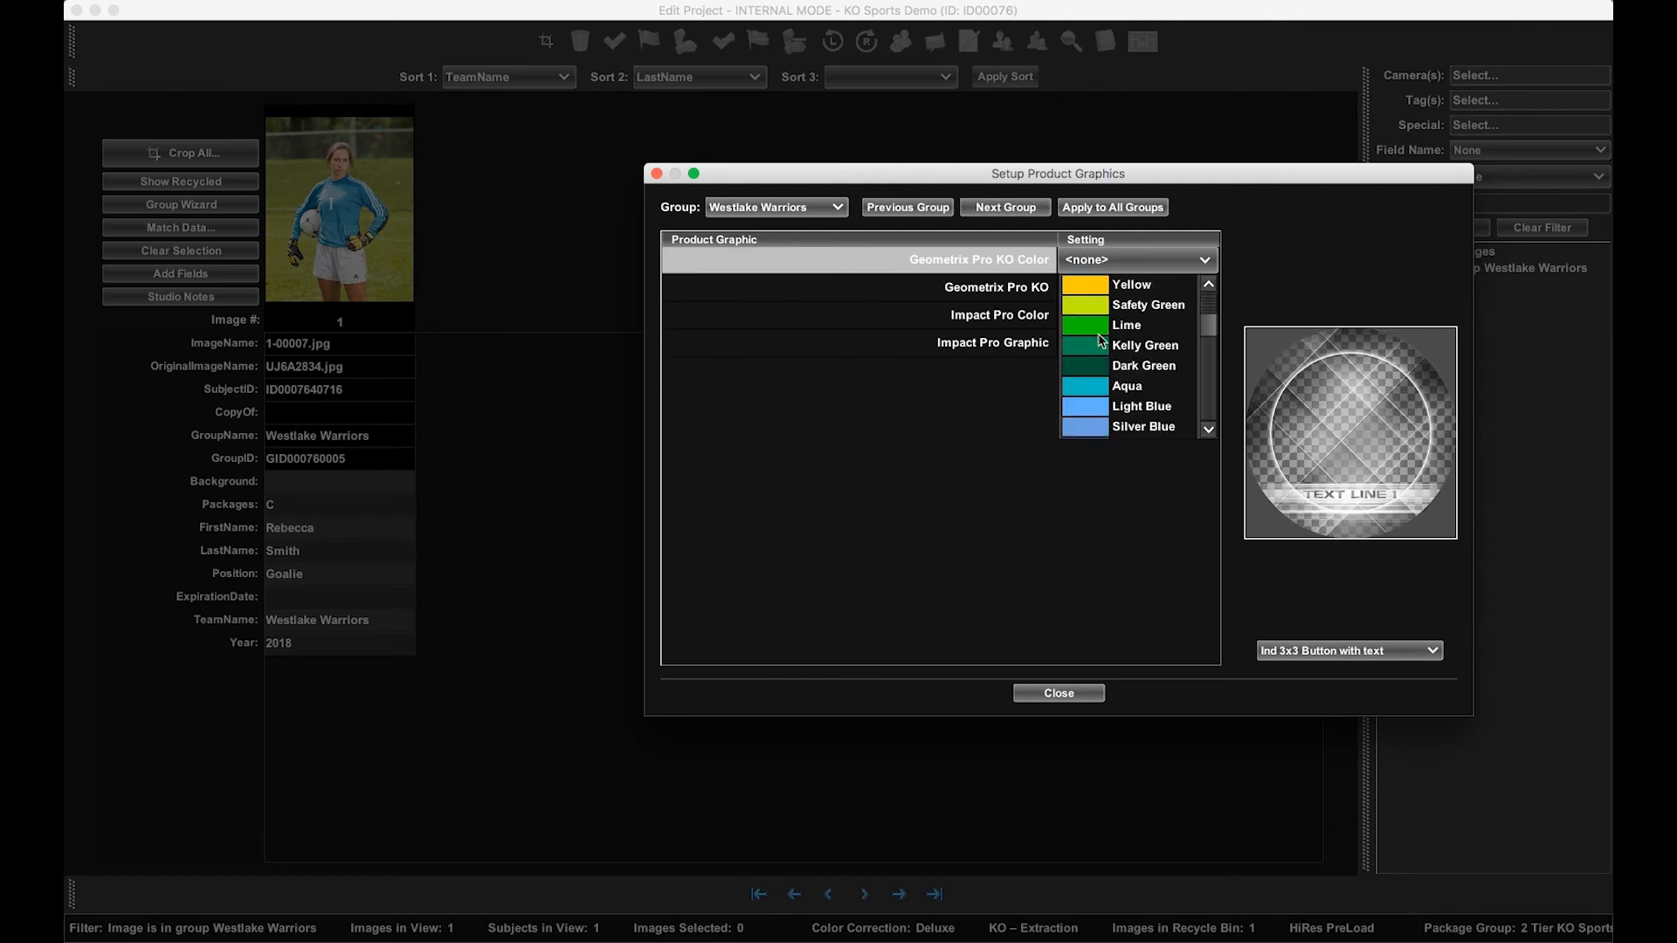
left_click(1097, 386)
left_click(1100, 288)
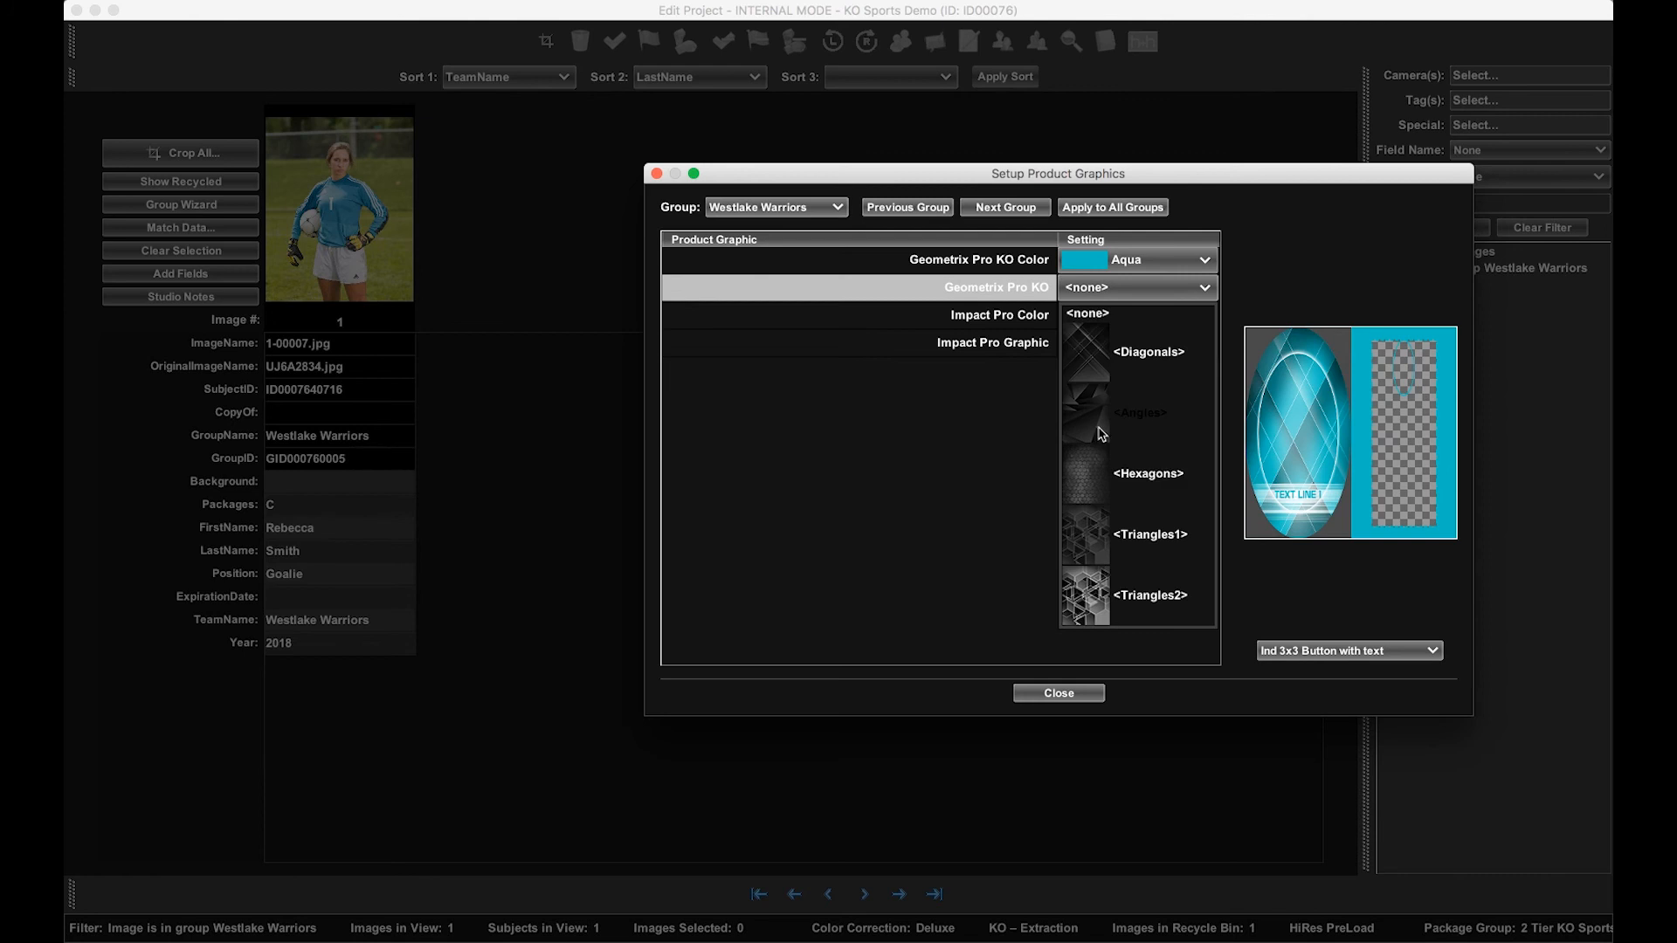
left_click(1099, 476)
For the Westlake Warriors group, set Impact Pro Color to Aqua and Impact Pro Graphic to Soccer.
left_click(1111, 320)
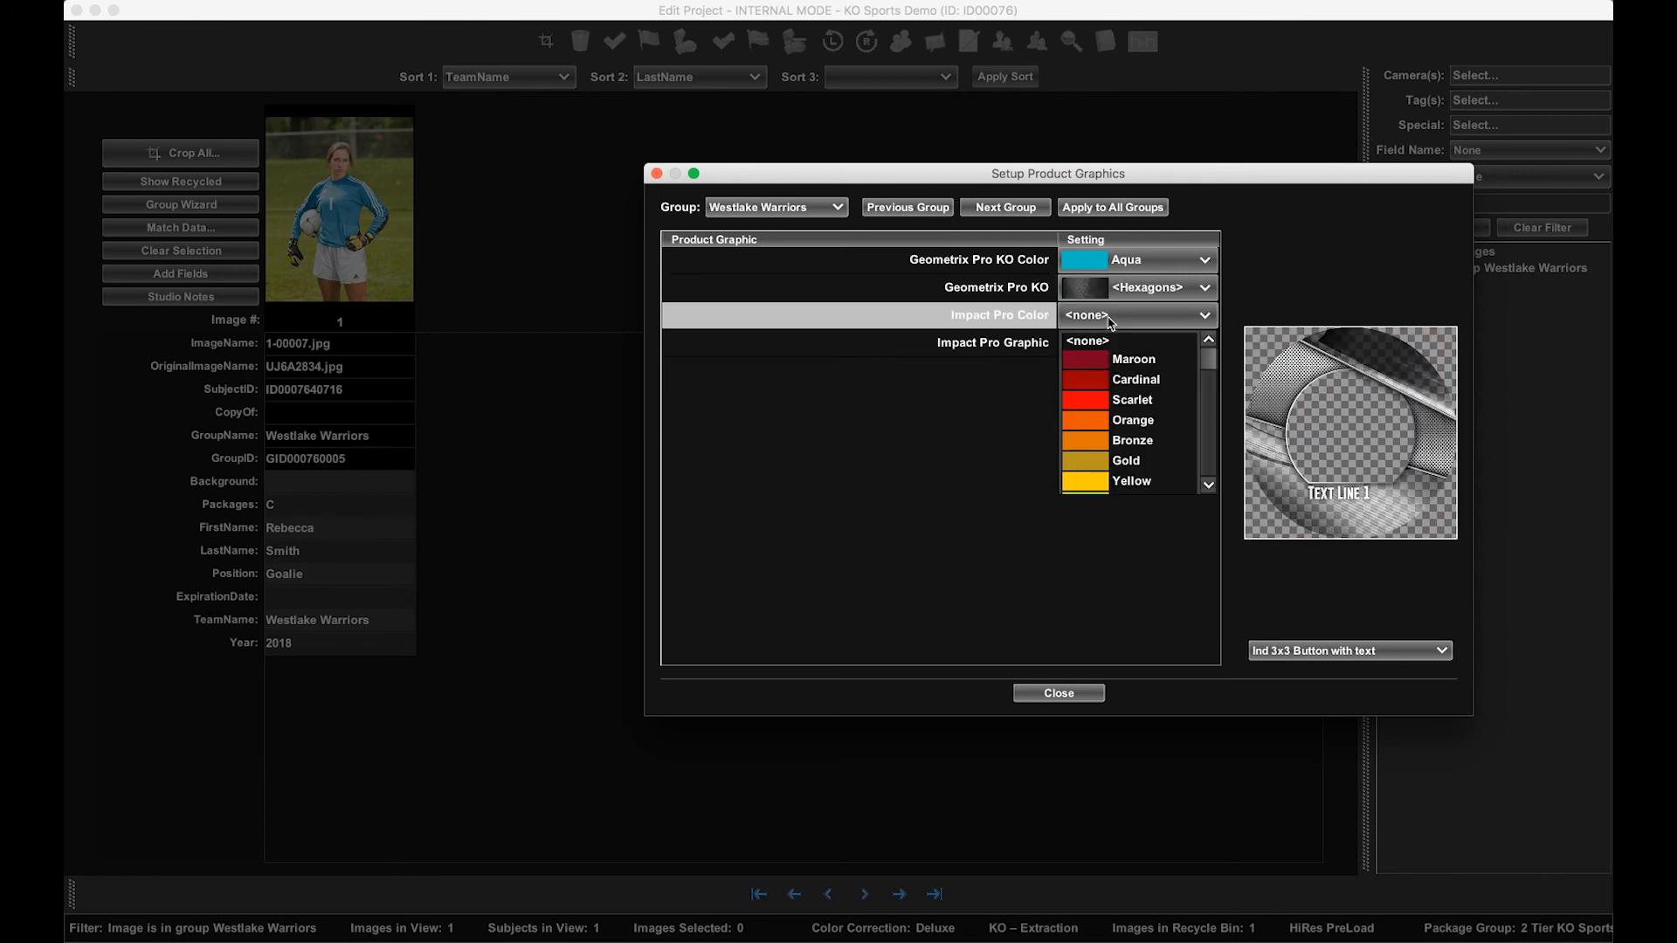
scroll(1103, 415, "down", 3)
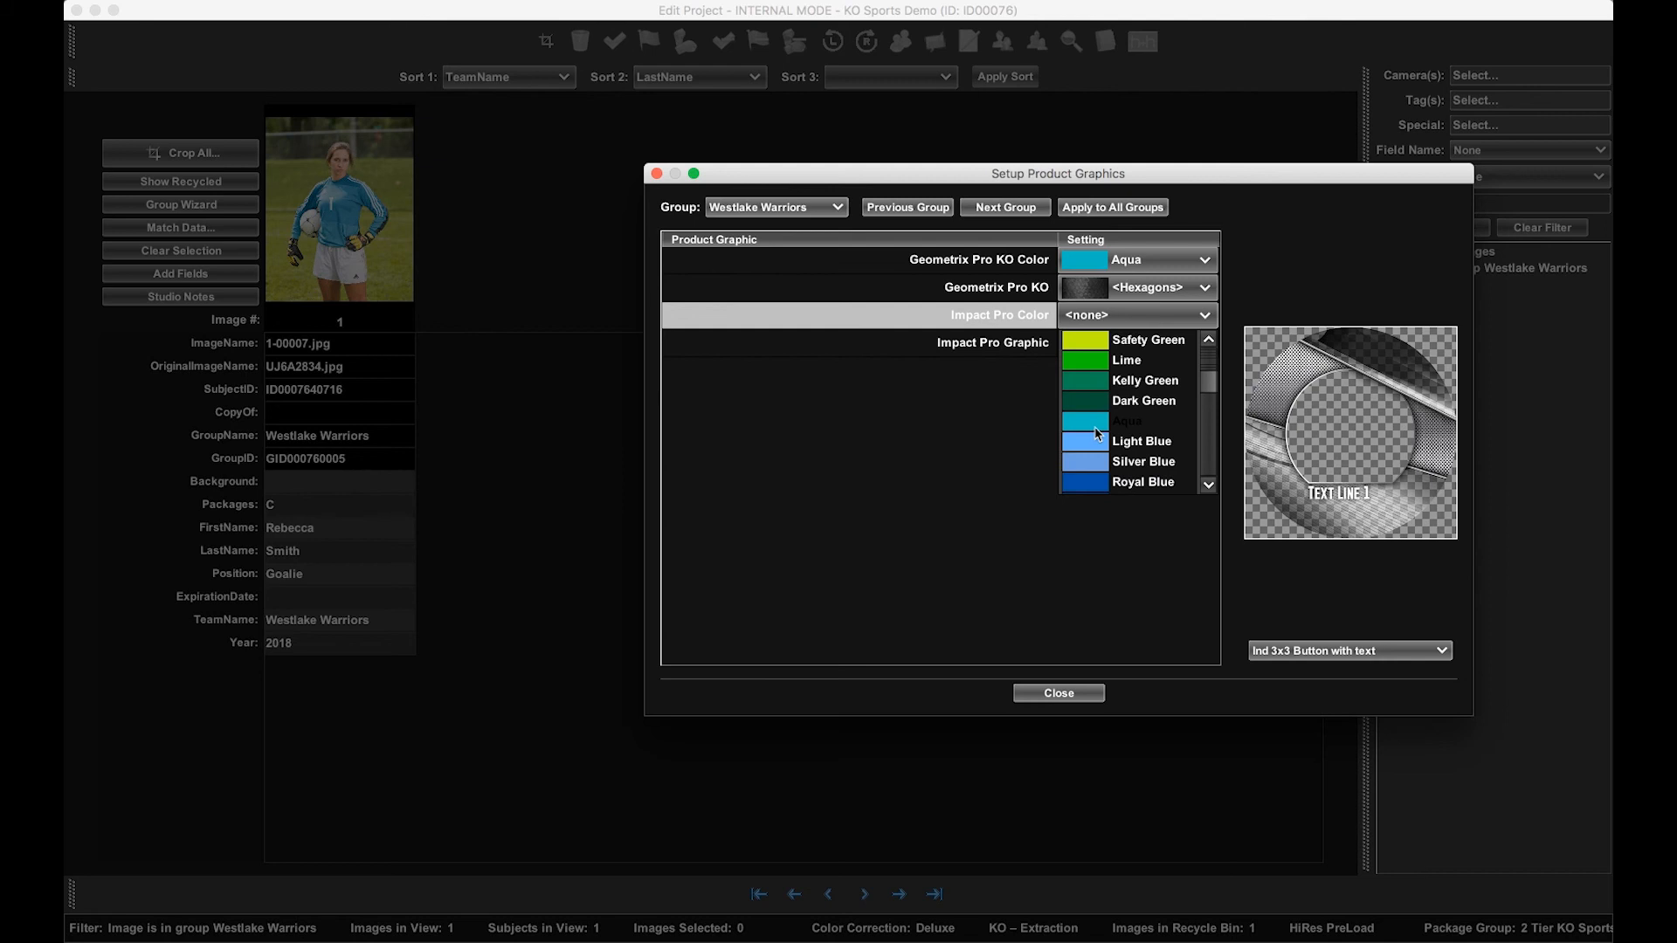
left_click(1098, 428)
left_click(1105, 346)
scroll(1105, 523, "down", 2)
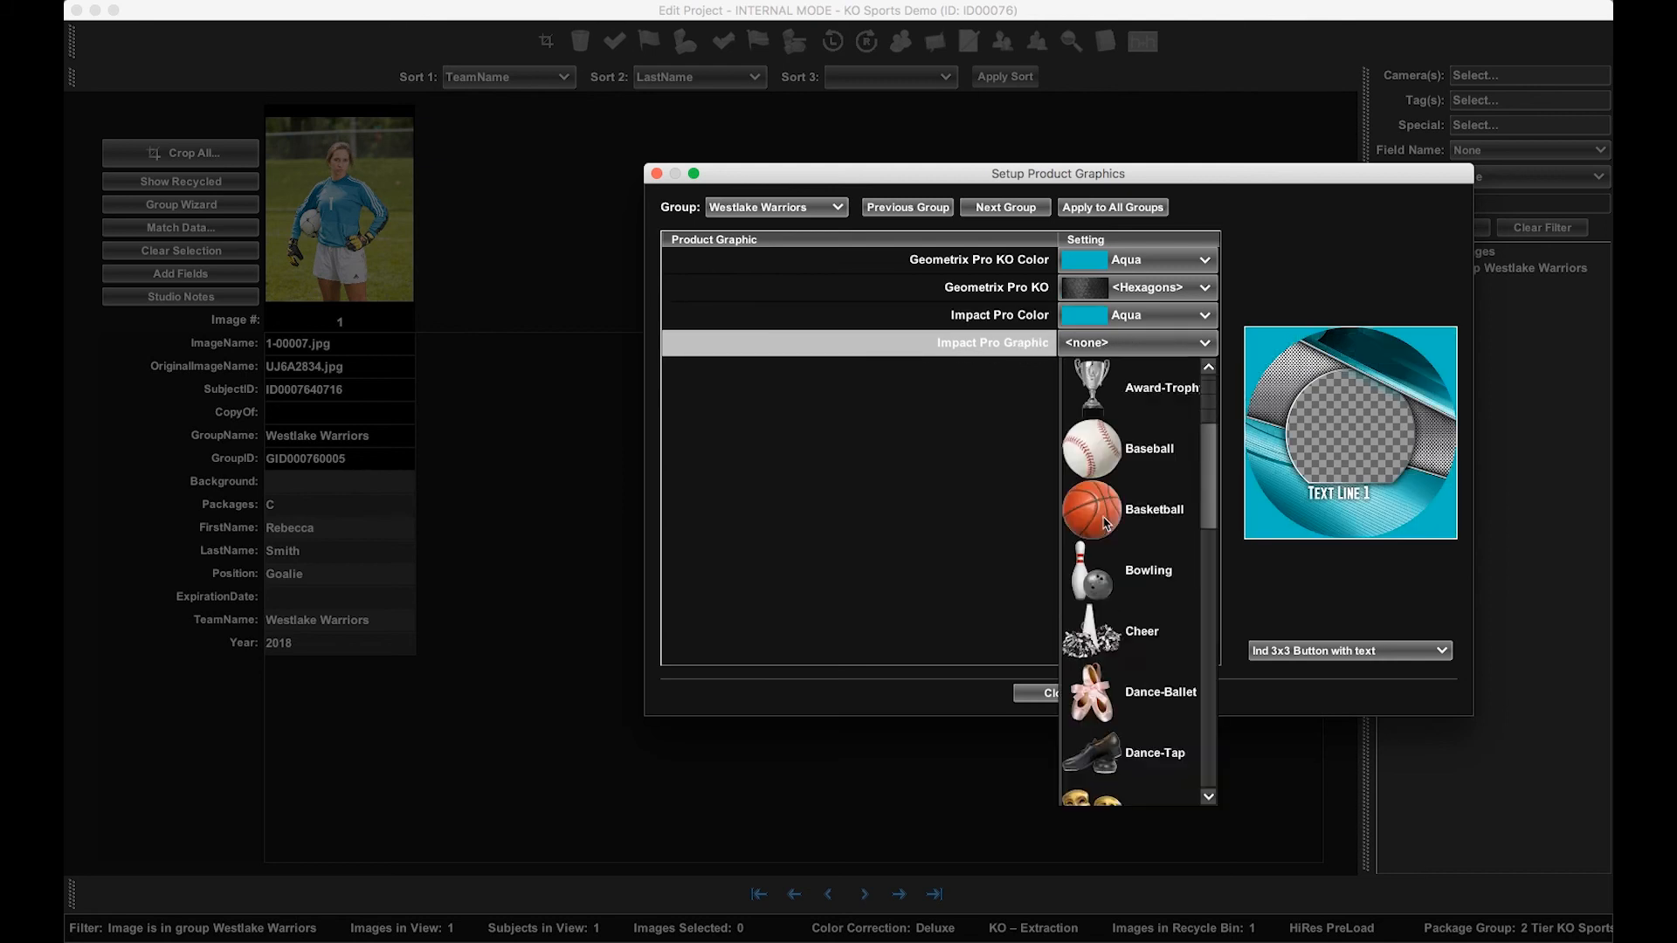
scroll(1105, 522, "down", 6)
scroll(1106, 522, "down", 4)
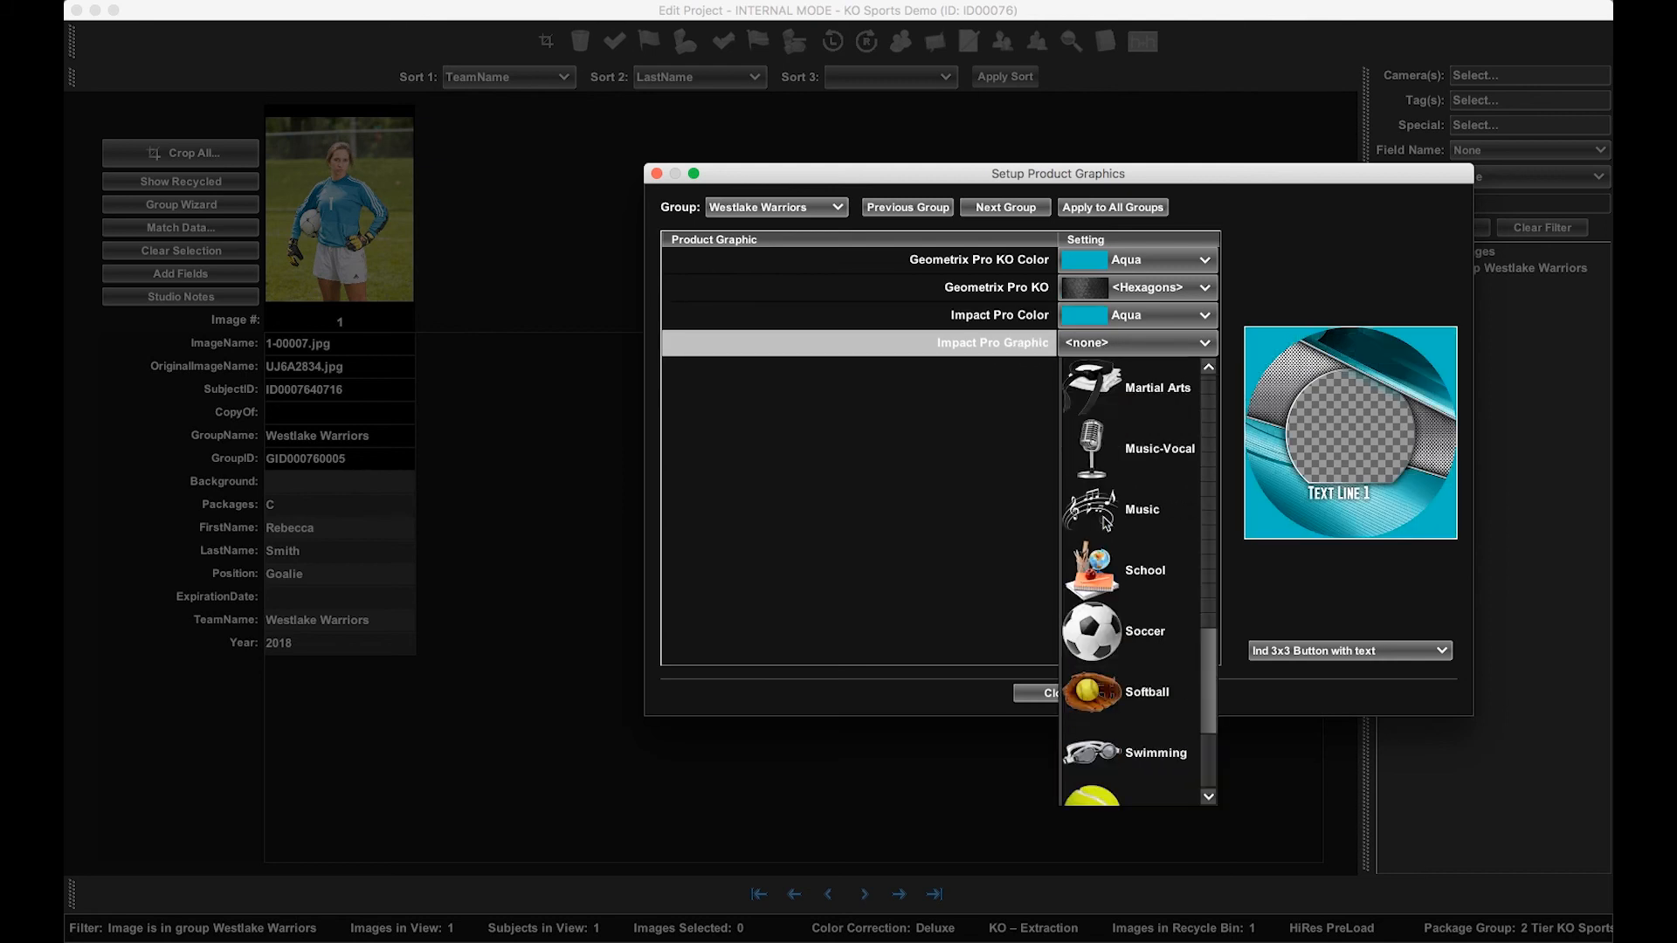
left_click(1109, 627)
Leave the Ungrouped graphics unset, close the product graphics setup, and open the crop screen for all images.
left_click(1003, 213)
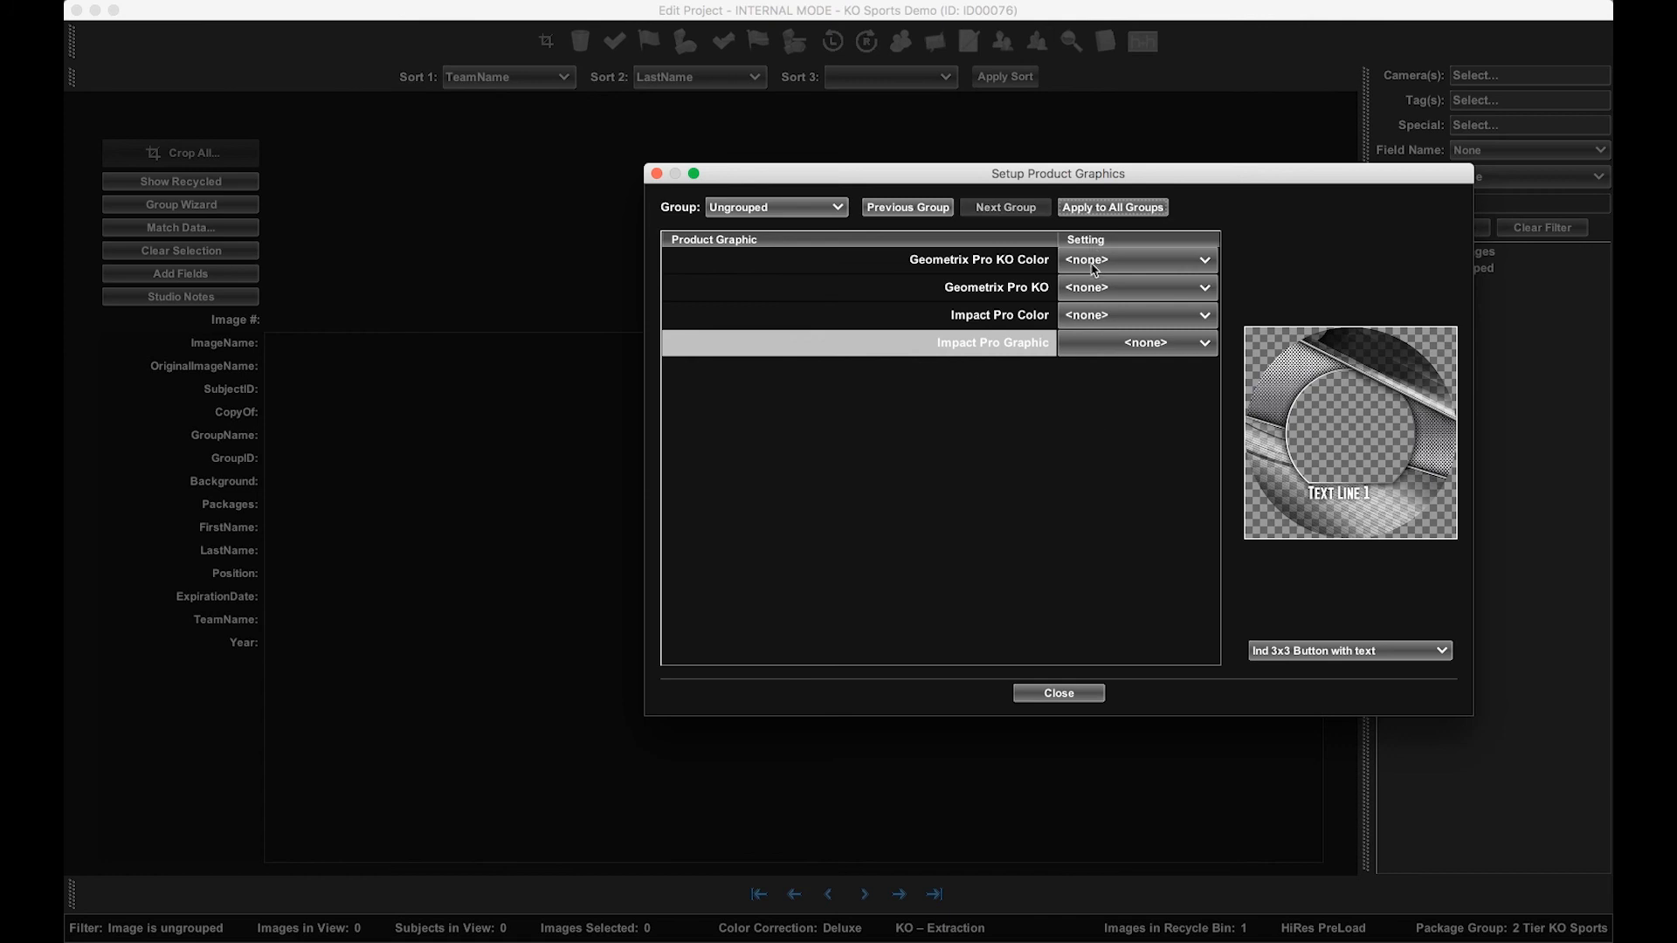
left_click(1065, 699)
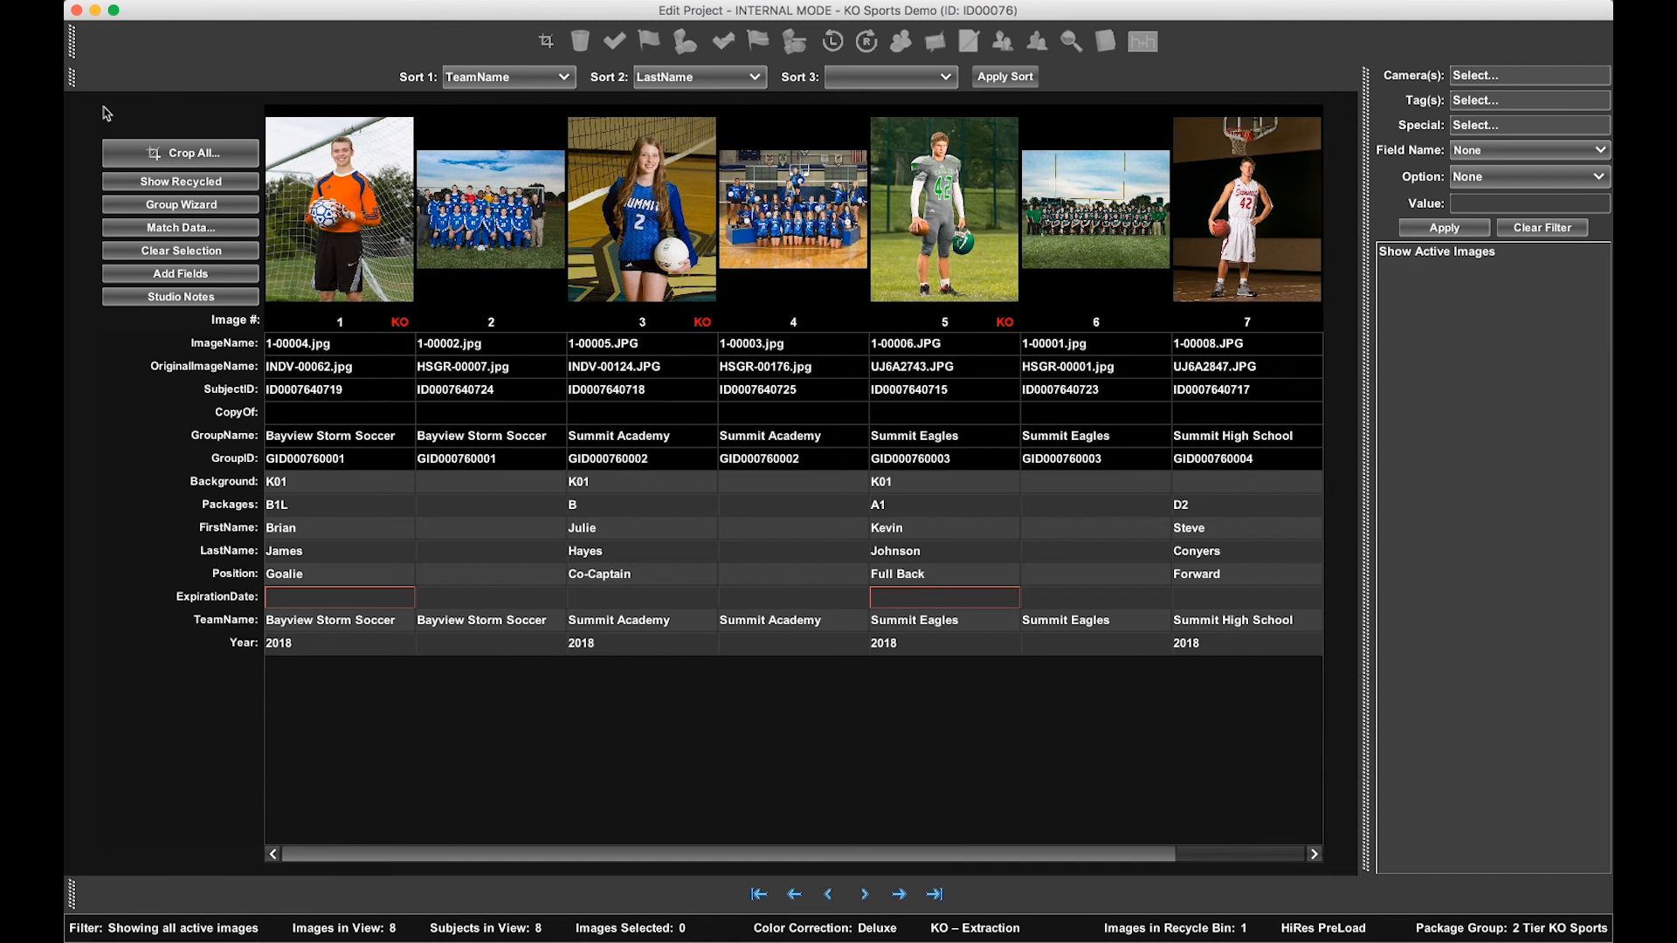
left_click(188, 154)
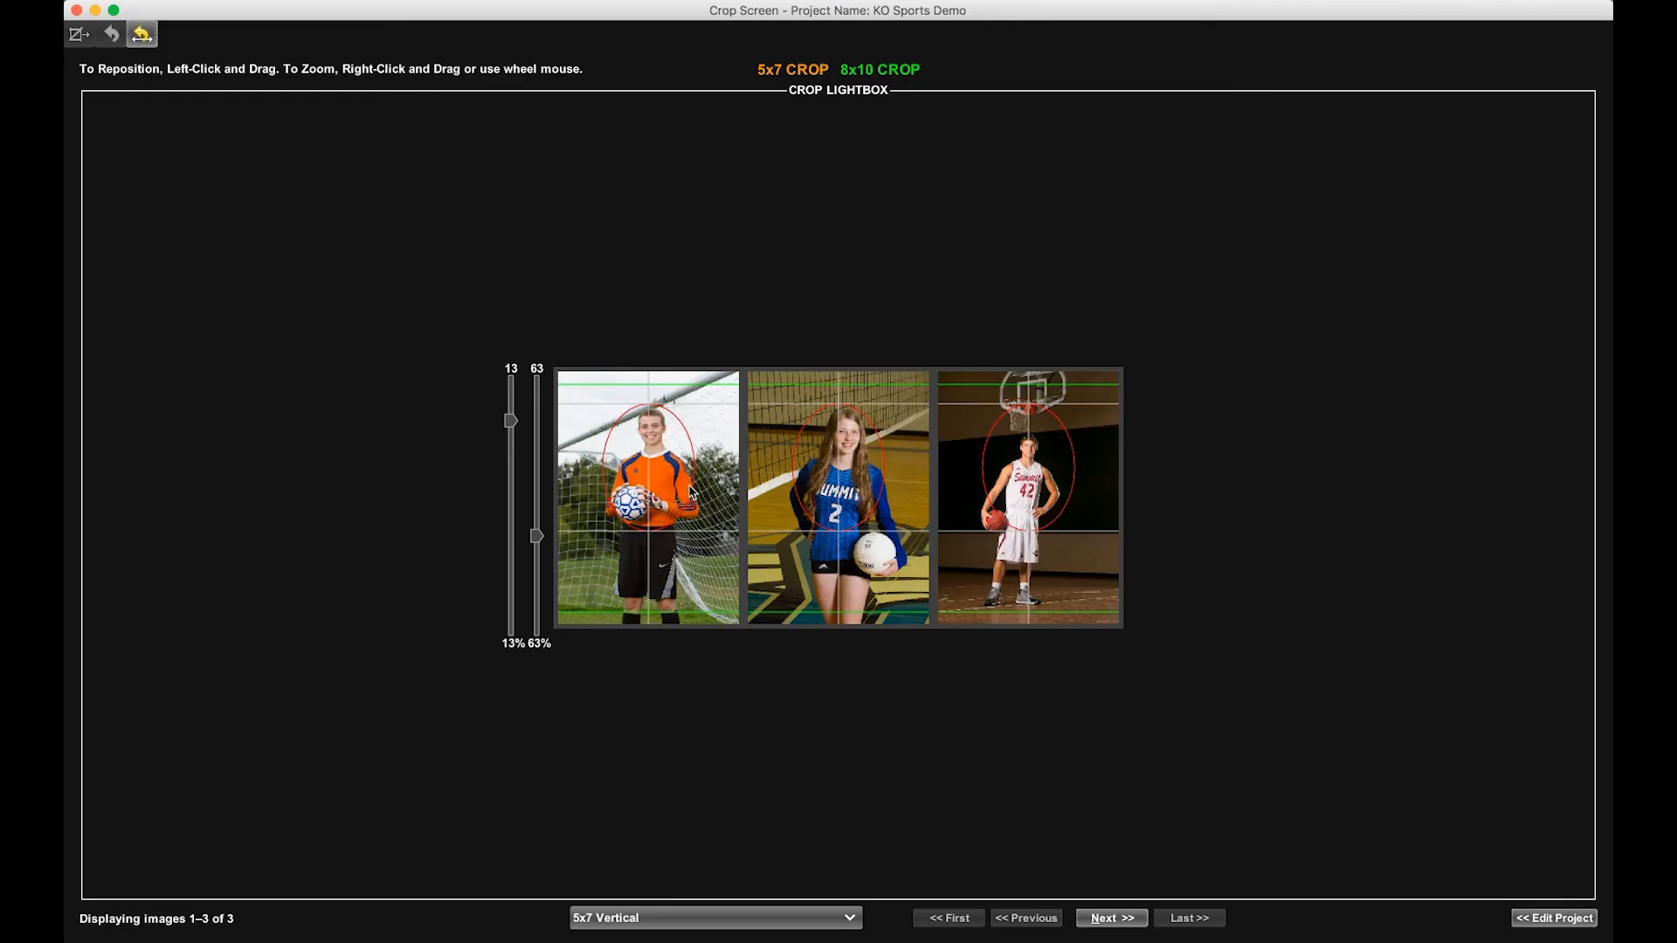
Zoom and reposition the 5x7 vertical crop of the orange-shirted goalkeeper so his head meets the upper guide line.
left_click(692, 492)
scroll(640, 503, "up", 3)
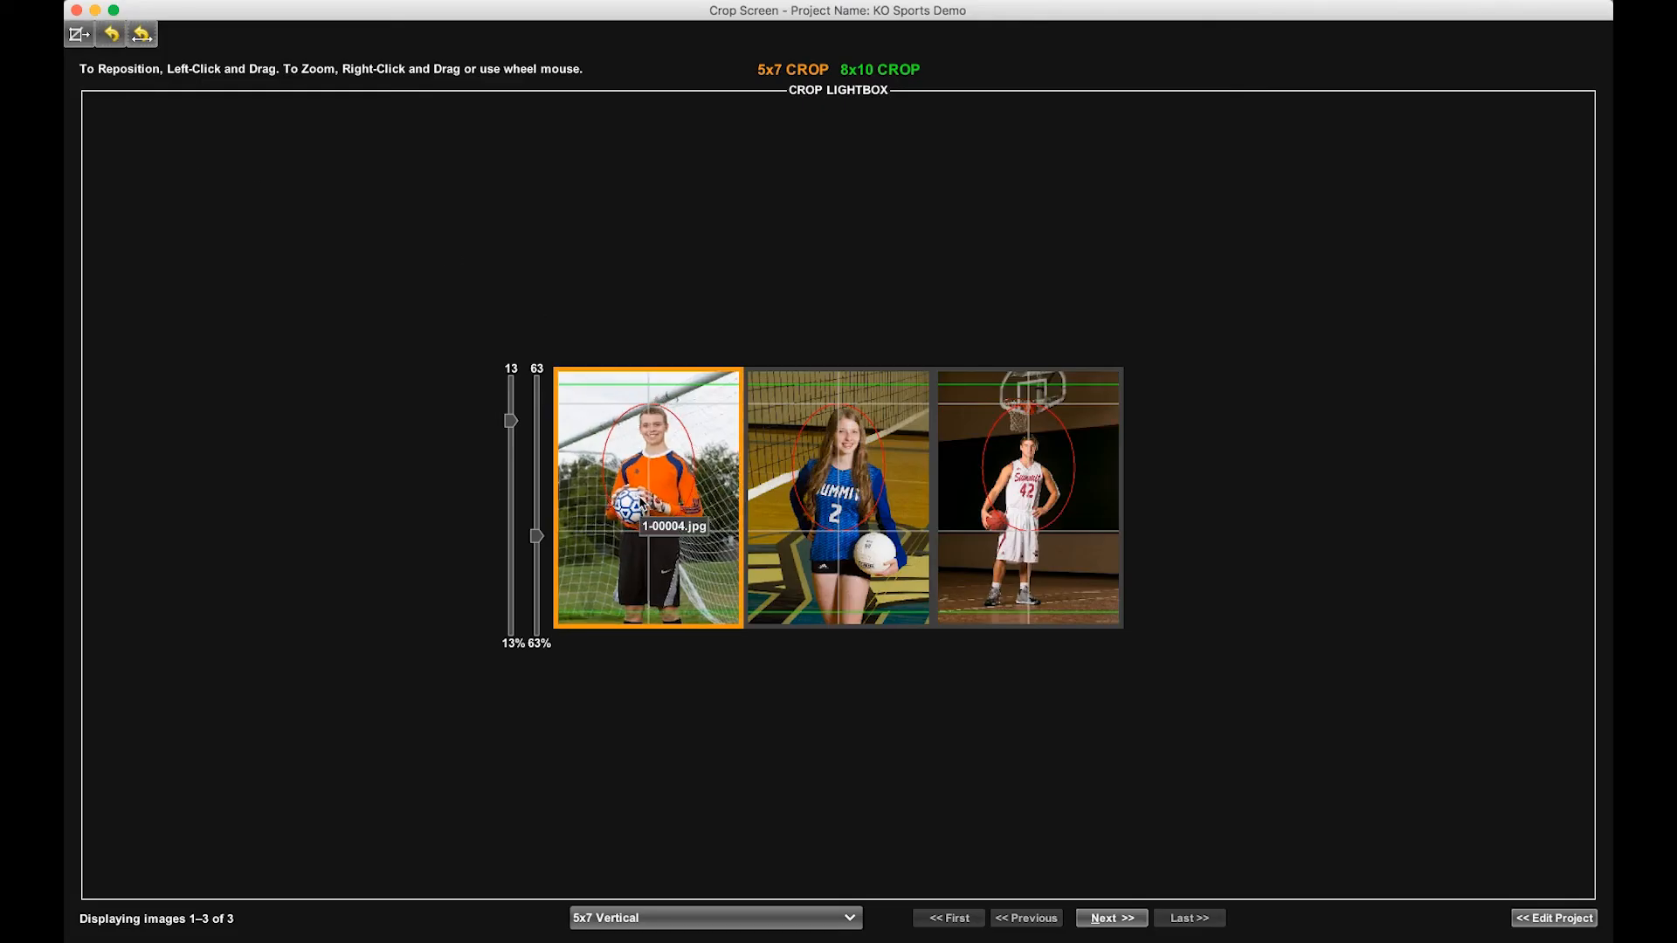
scroll(664, 476, "down", 3)
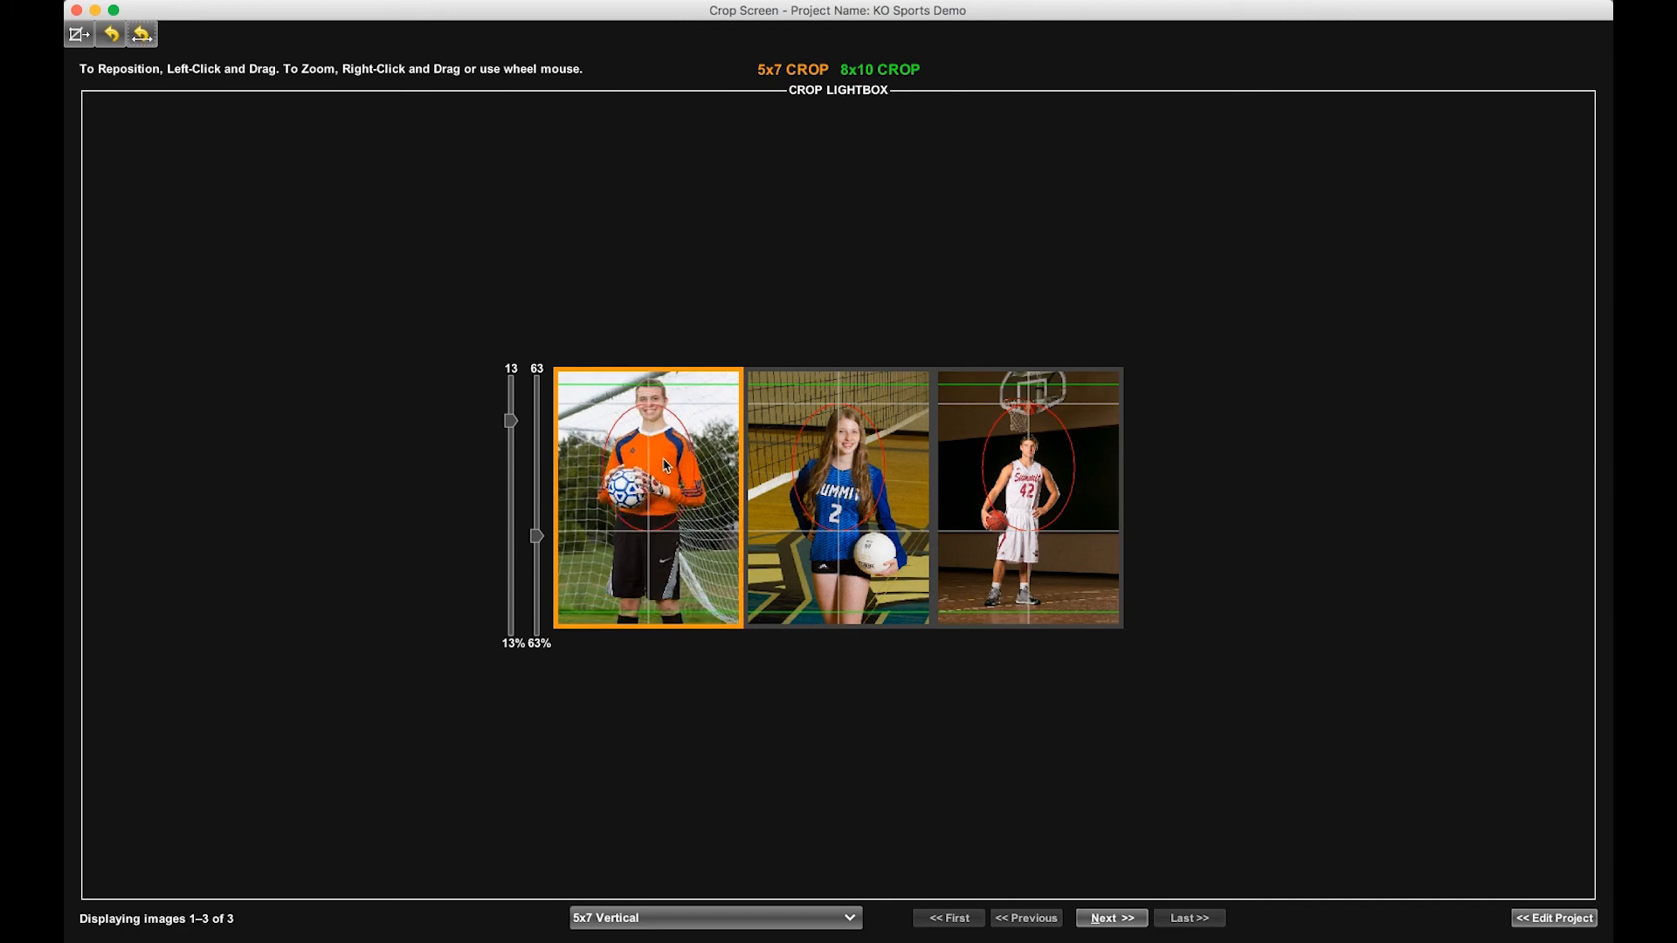
left_click_drag(663, 465, 661, 467)
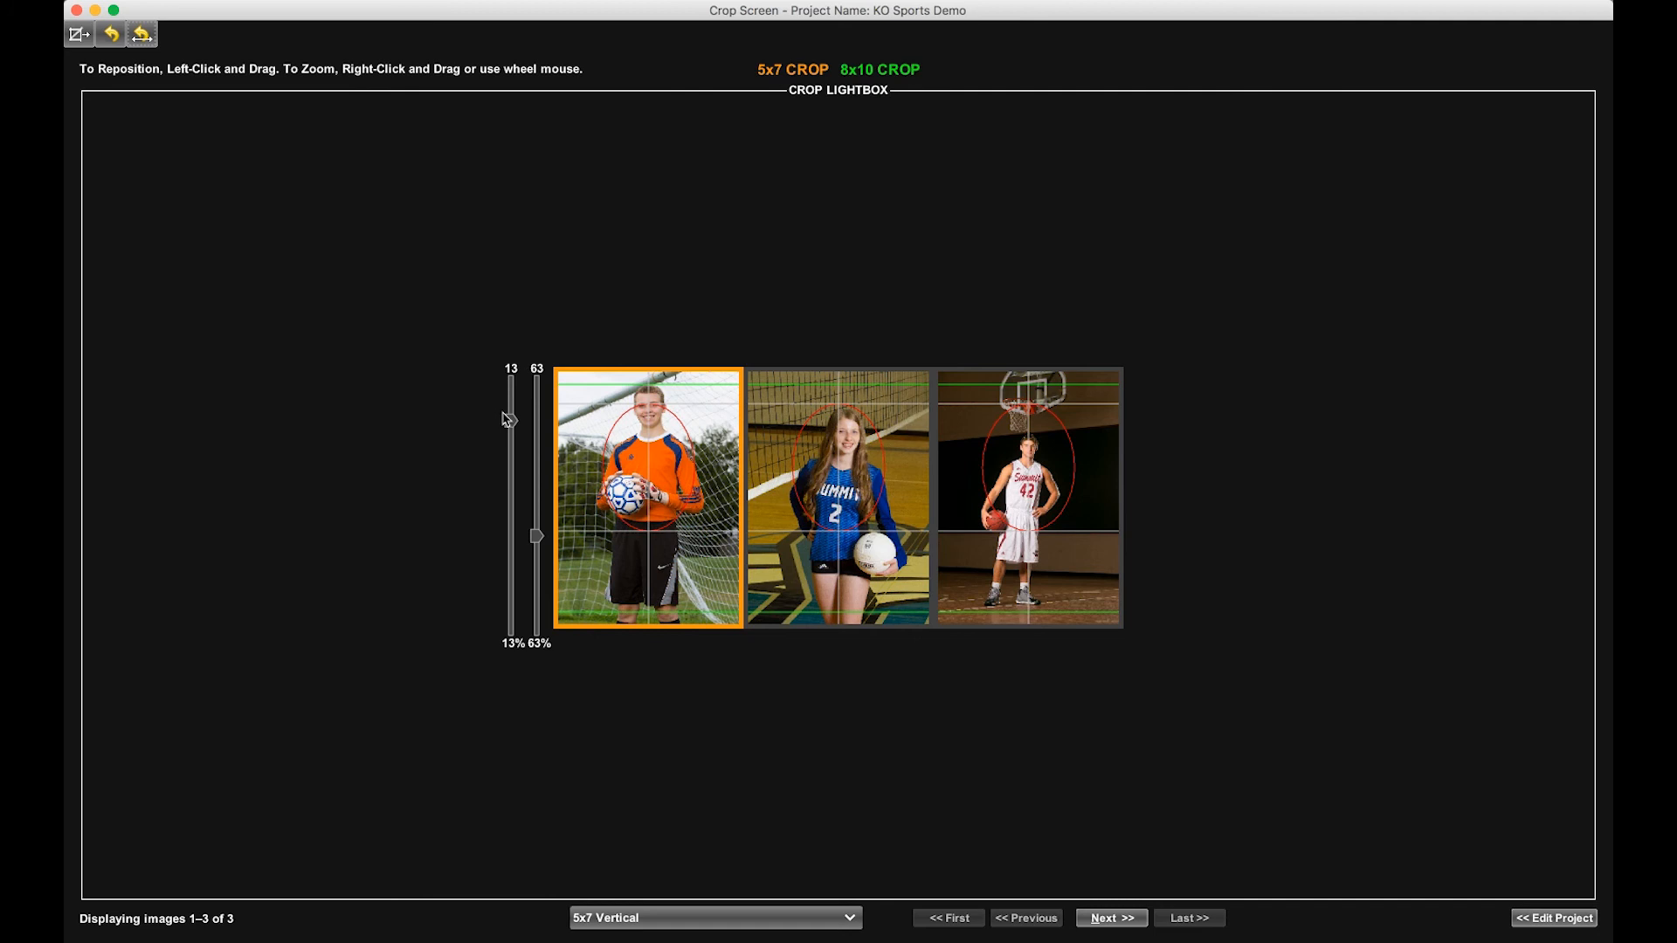
scroll(636, 454, "up", 3)
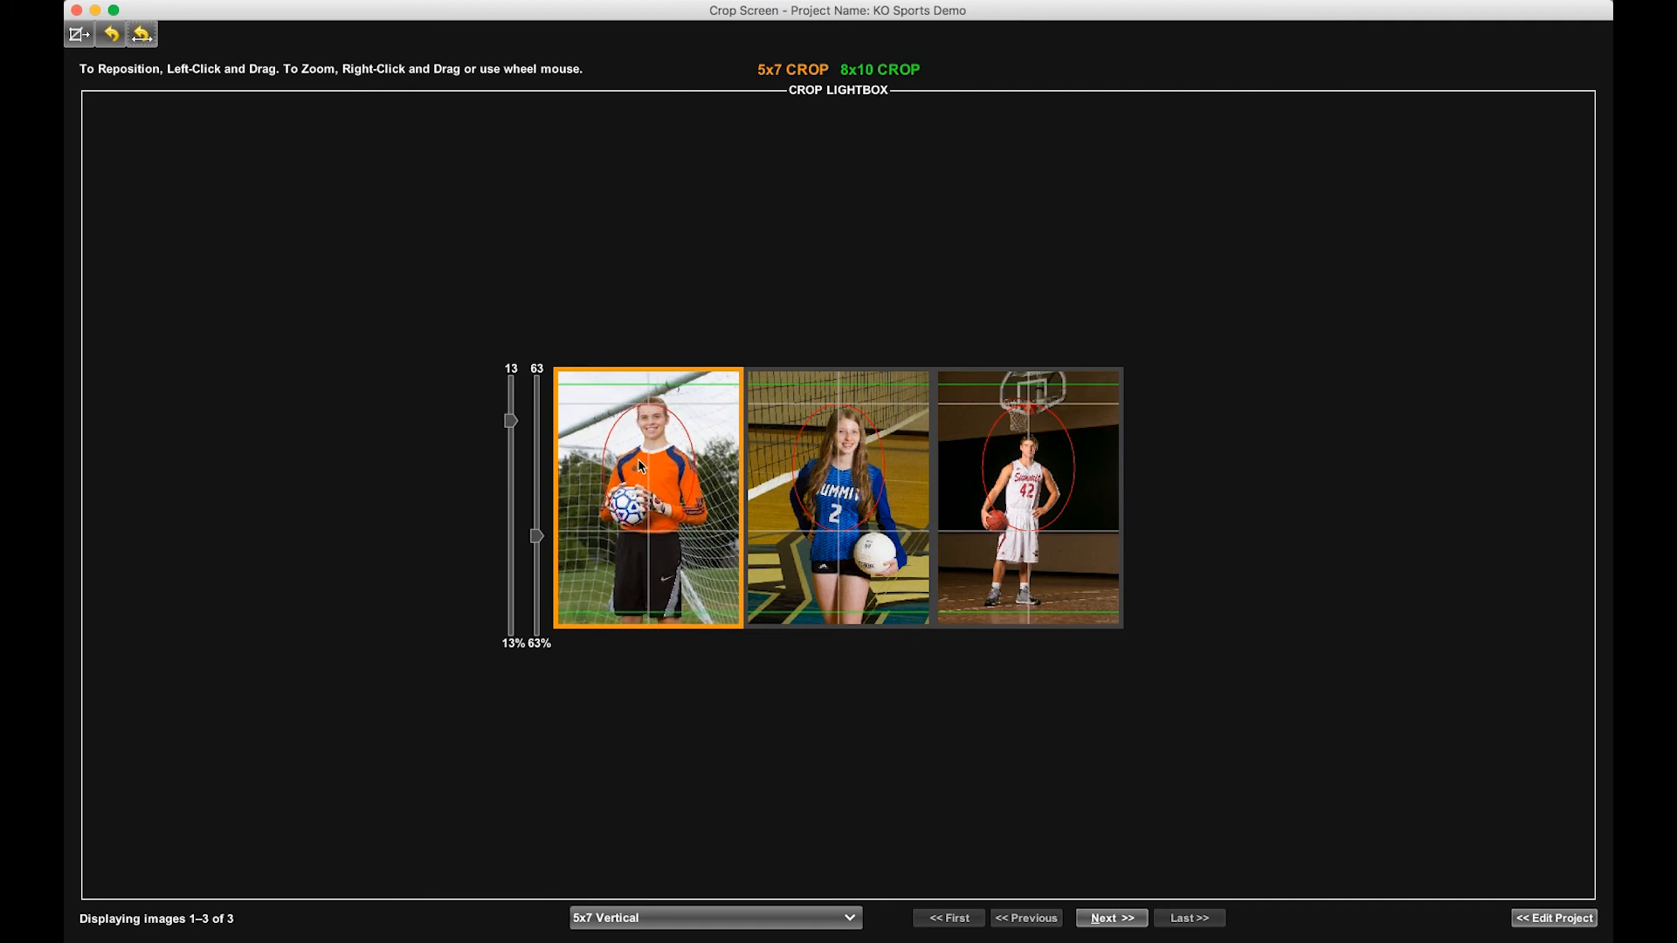
scroll(639, 467, "down", 2)
scroll(640, 467, "down", 2)
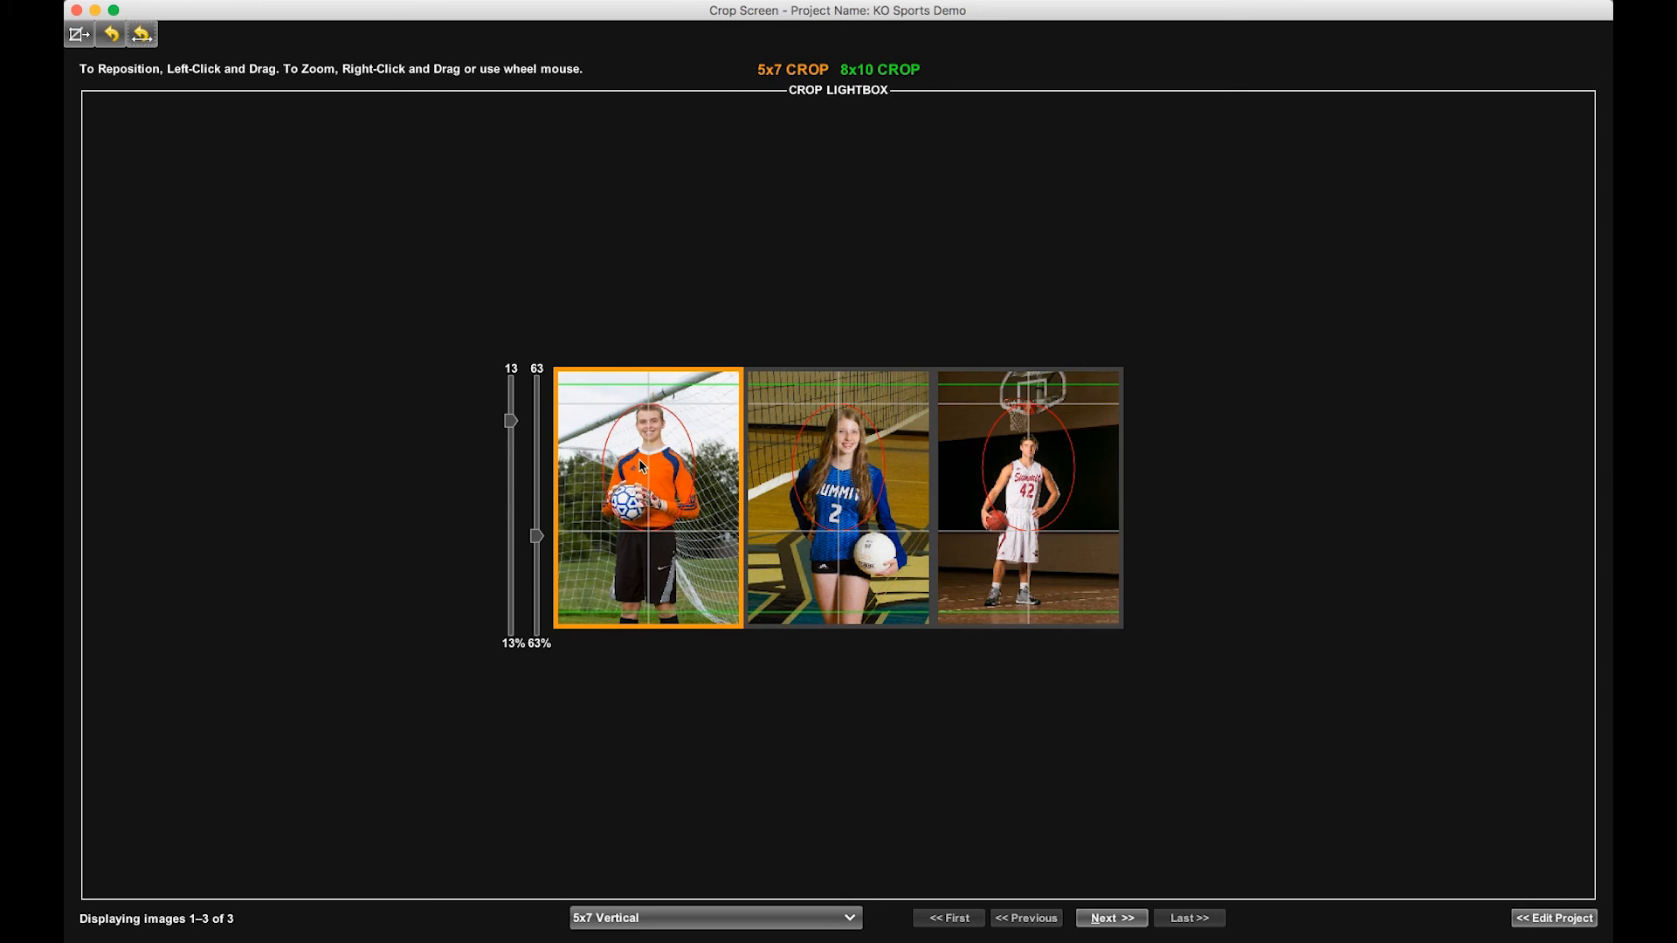
Set the lower crop guide to 29% and shift the volleyball player's photo slightly up to the head guides.
left_click_drag(536, 536, 564, 463)
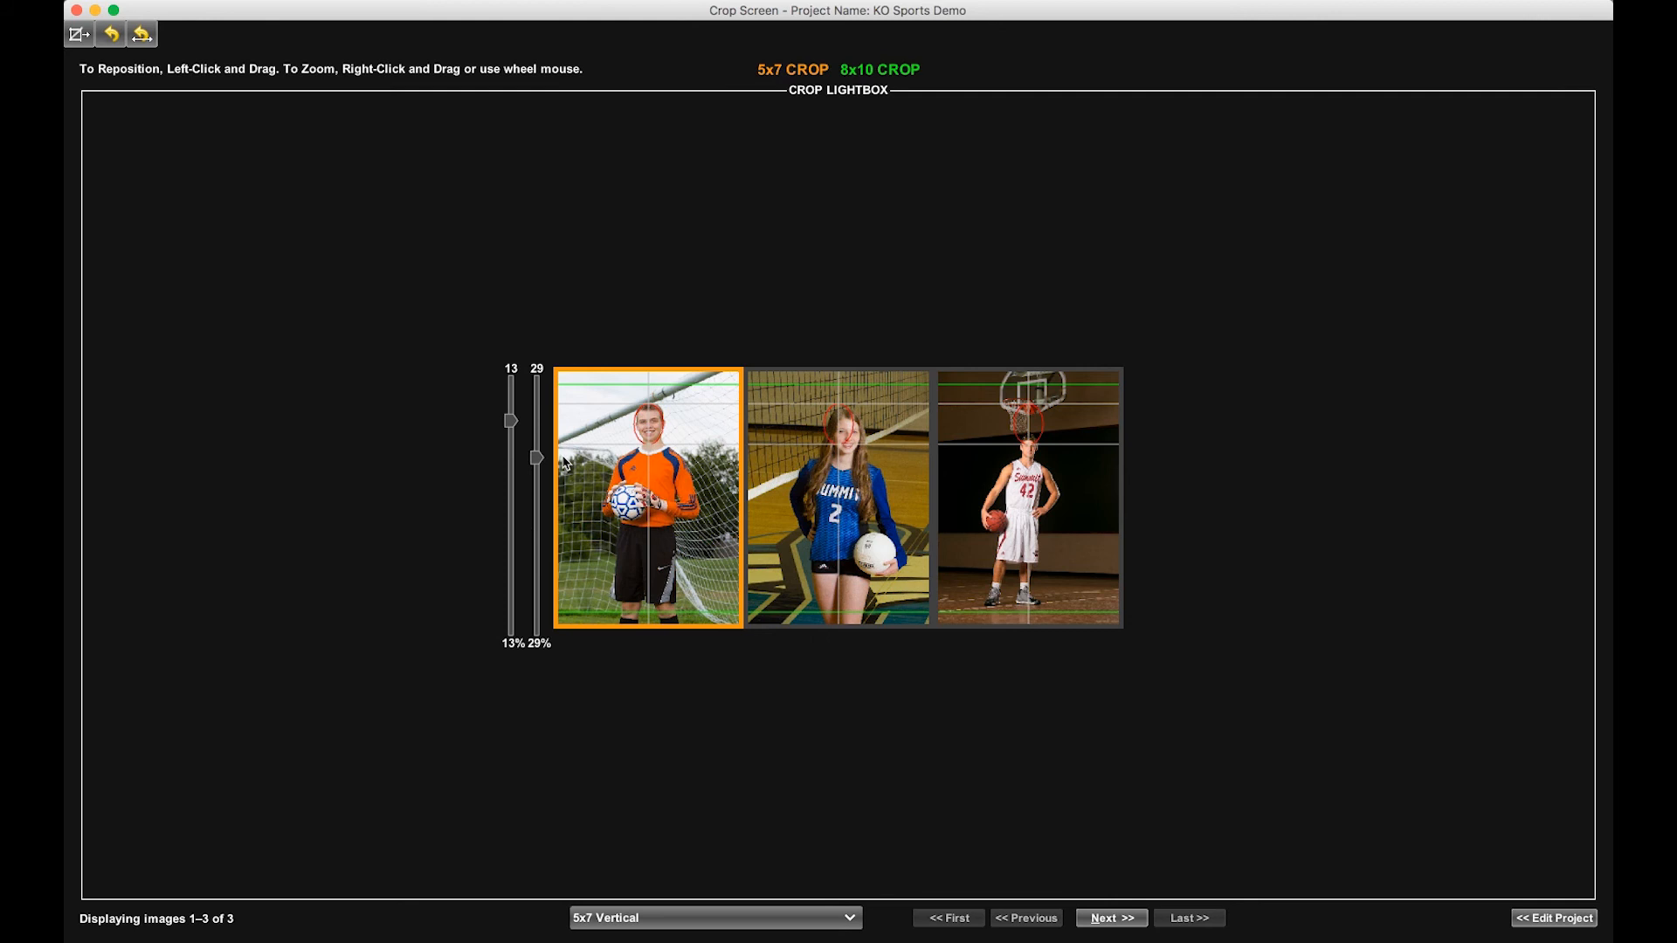
left_click(870, 484)
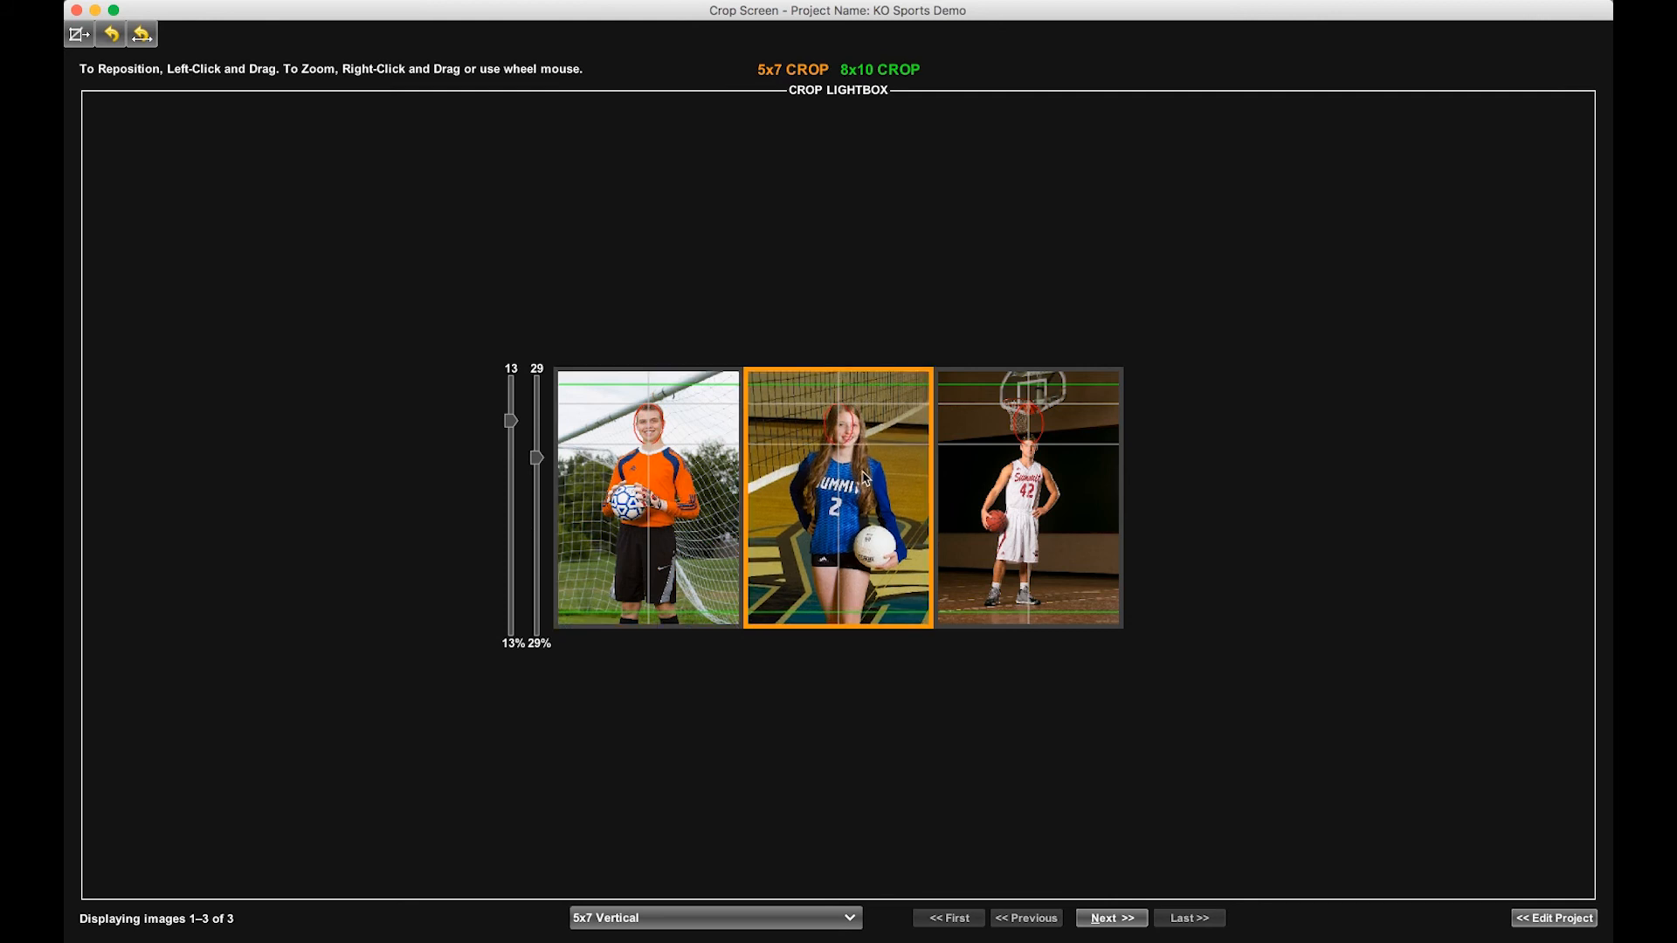
Enlarge and reposition the basketball player's 5x7 vertical crop so his head fits between the two guide lines.
left_click(1084, 517)
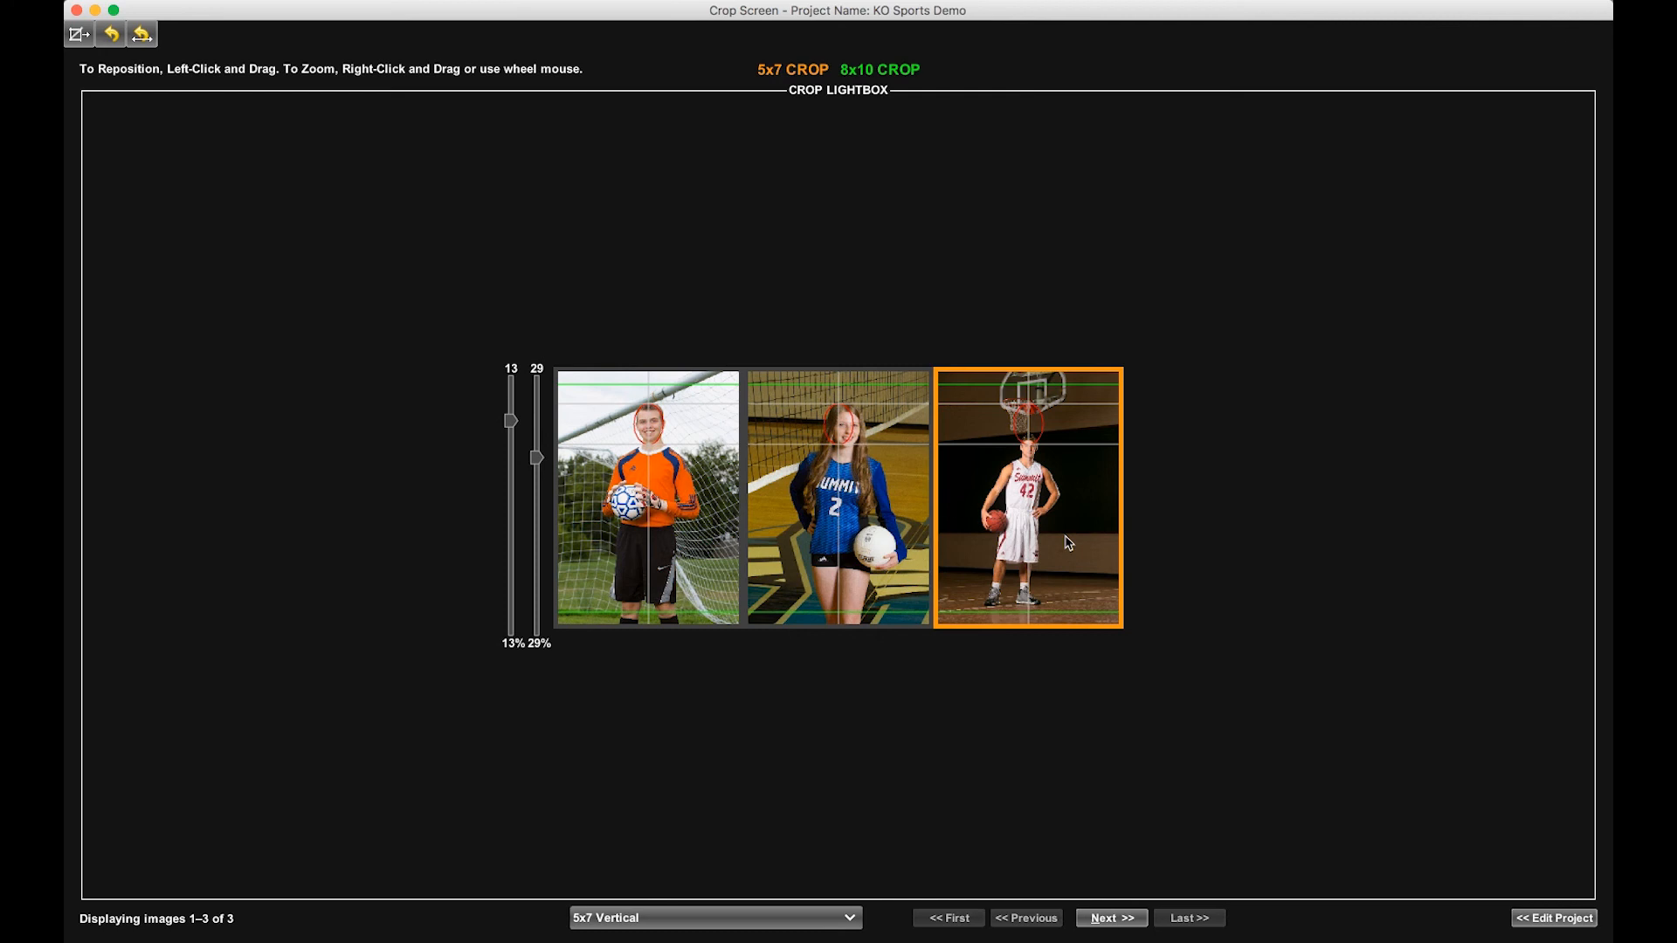
scroll(1069, 542, "up", 2)
scroll(1067, 534, "up", 4)
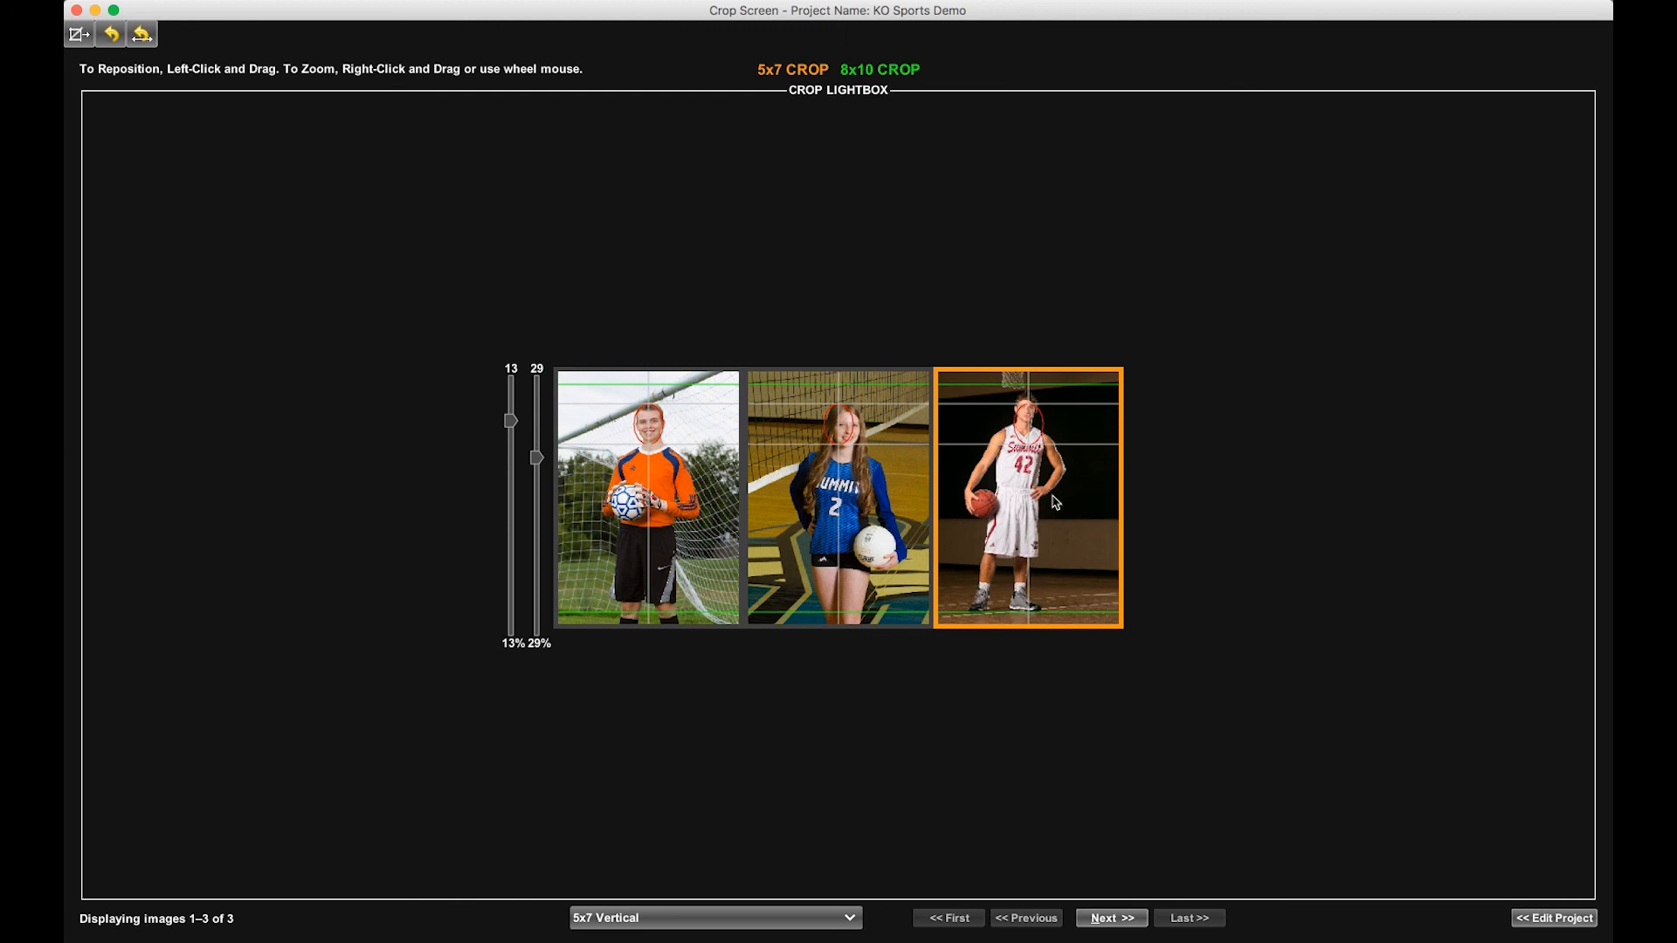
scroll(1058, 515, "up", 2)
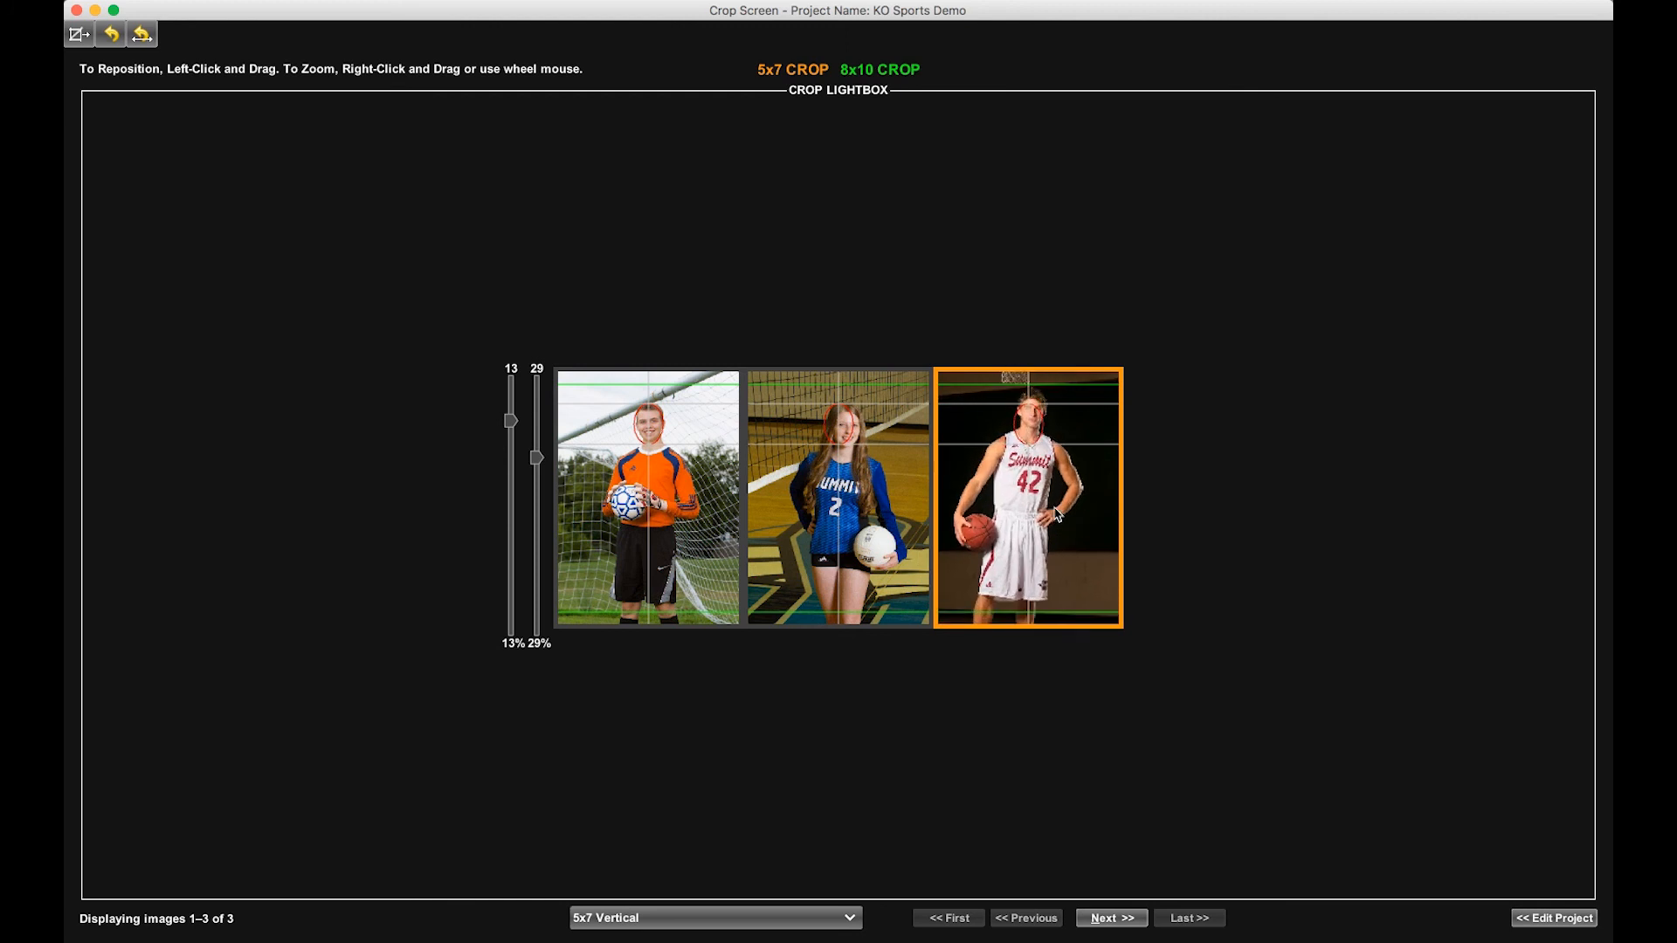
left_click_drag(1058, 514, 1056, 525)
scroll(1056, 525, "down", 2)
scroll(1056, 525, "up", 2)
scroll(1056, 525, "down", 1)
left_click_drag(1056, 525, 1056, 524)
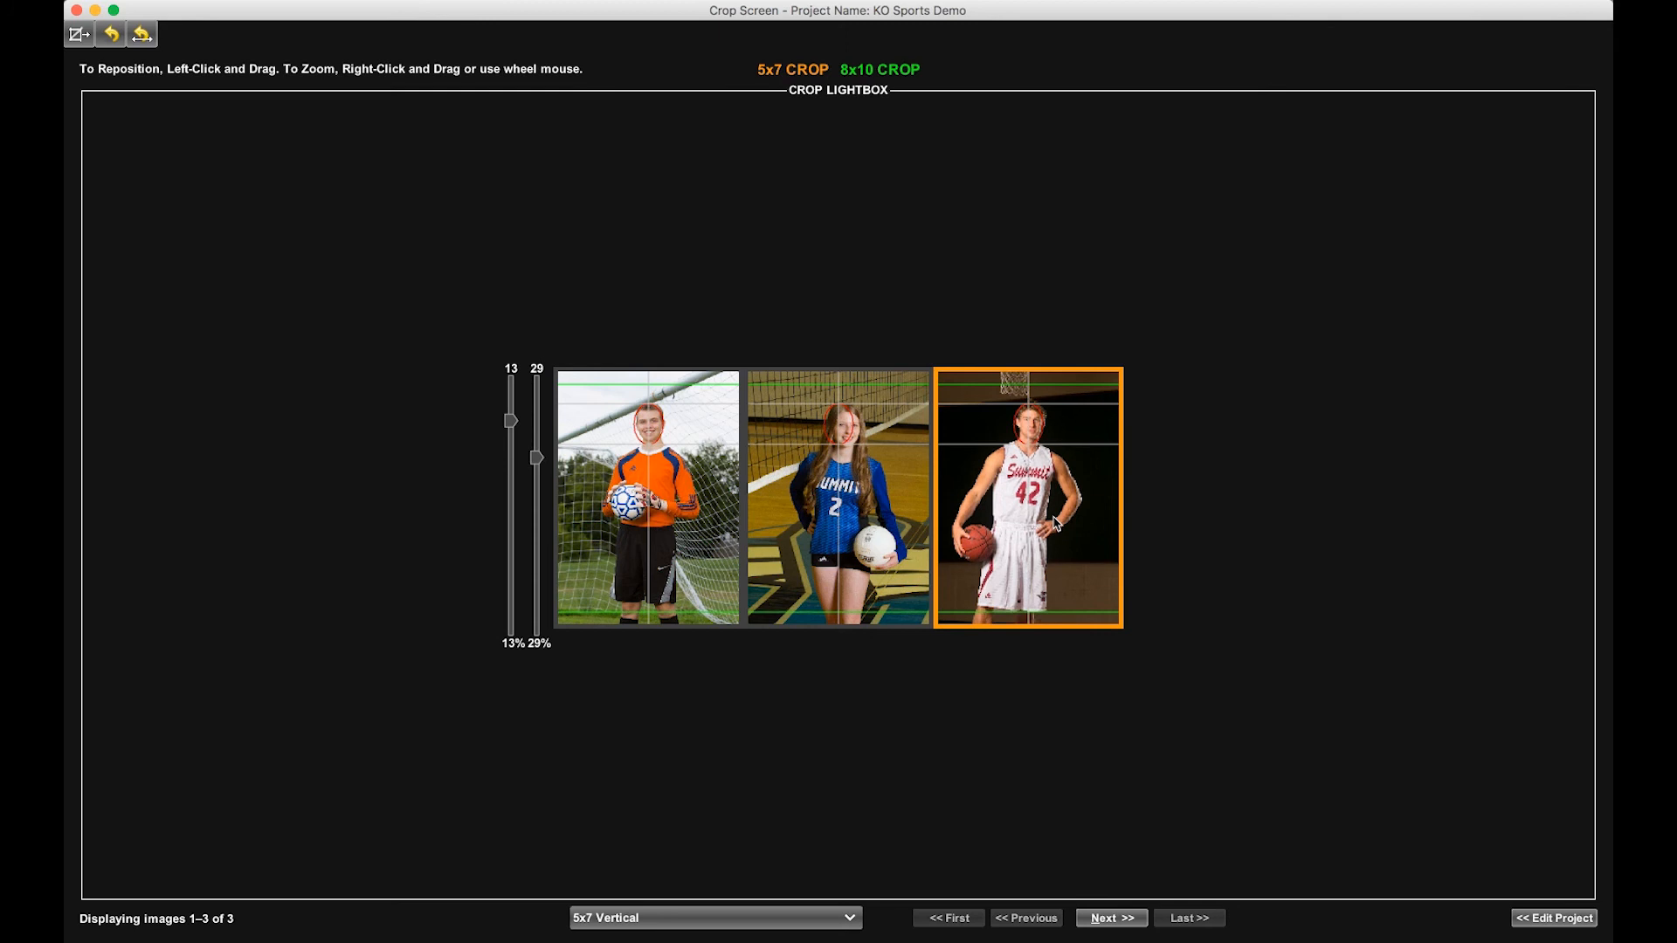
Go to the 8x10 vertical crops and enlarge and center the football player with his head between the guides.
left_click(1105, 918)
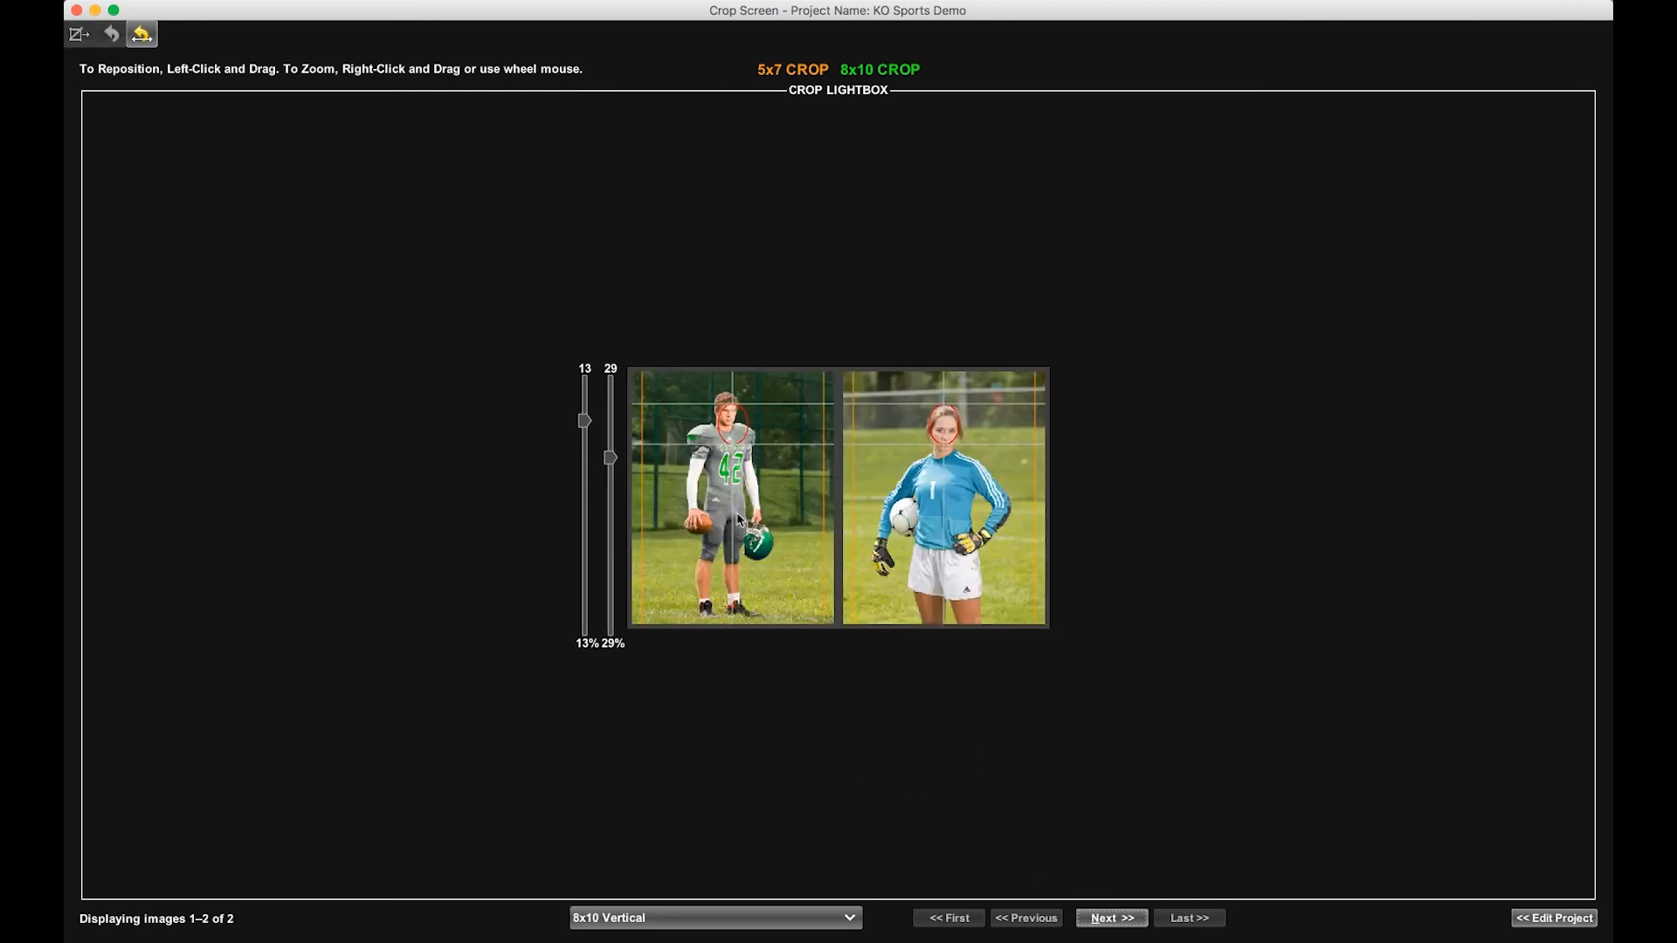
left_click(738, 509)
scroll(738, 506, "up", 5)
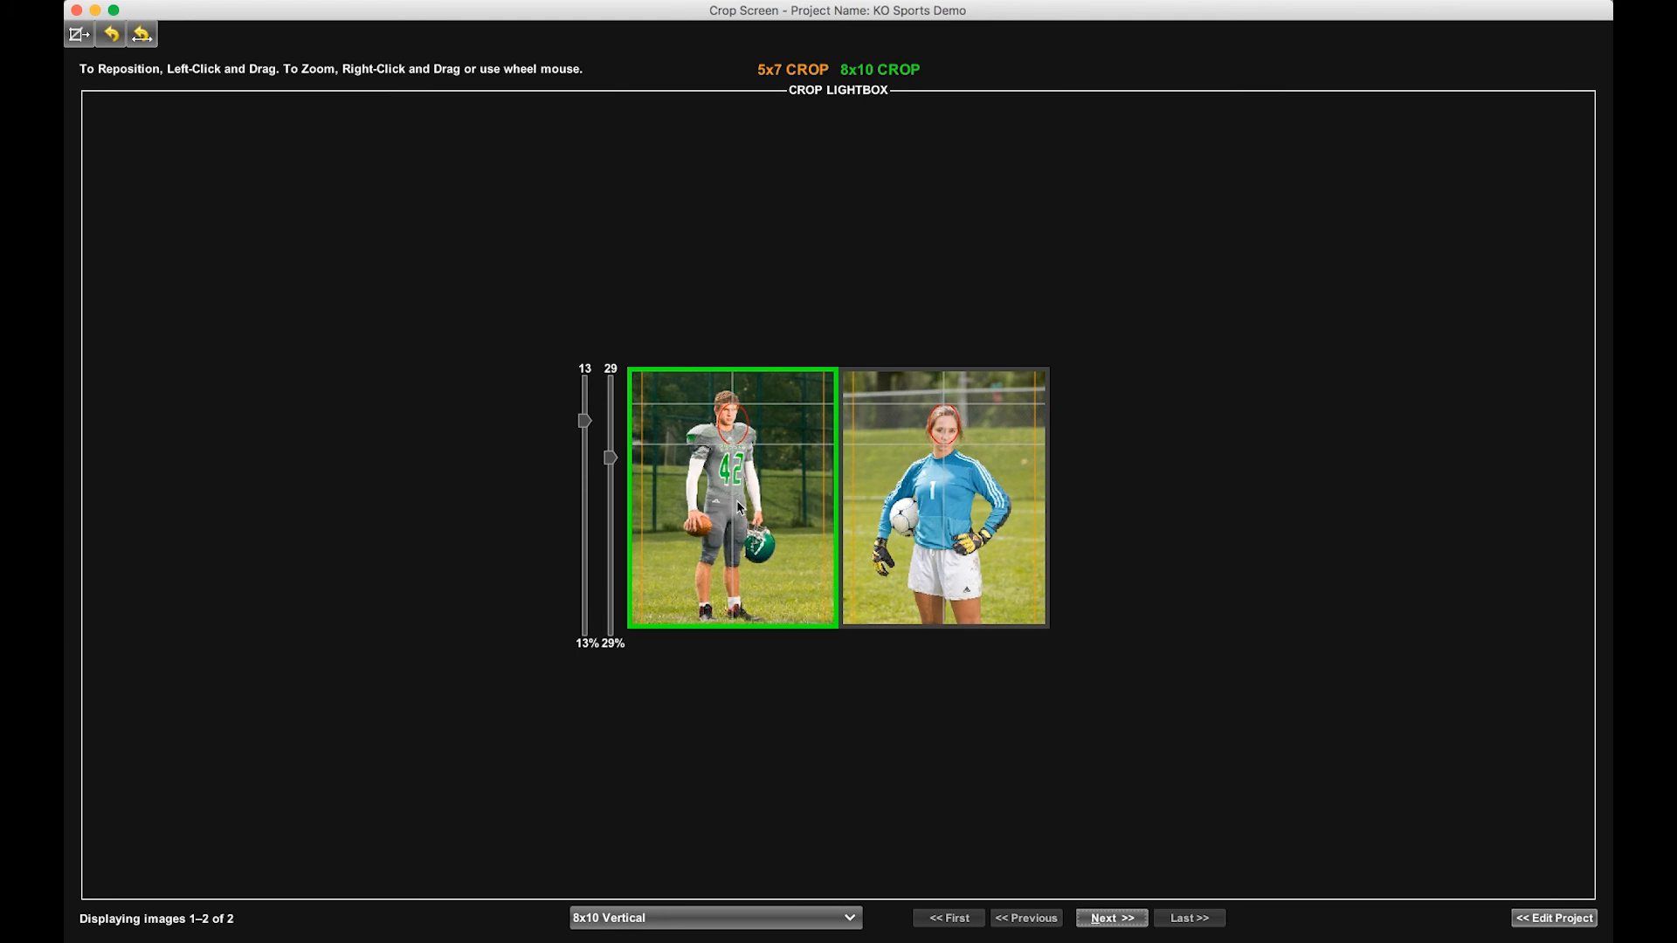
left_click_drag(740, 537, 739, 552)
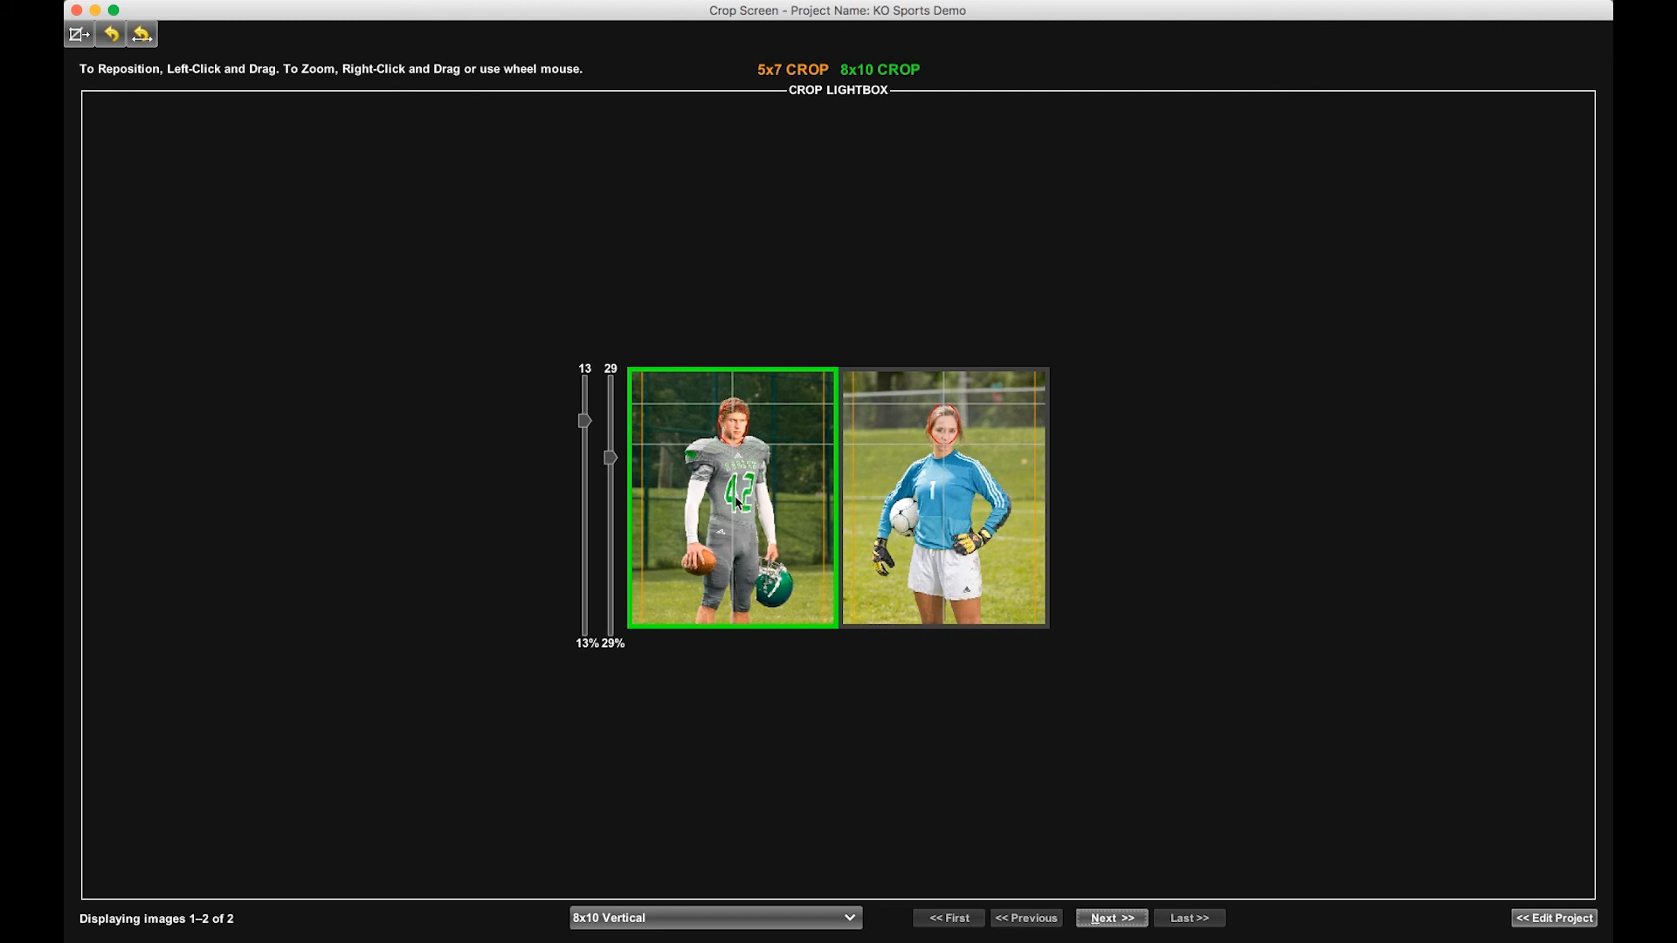
scroll(738, 503, "up", 2)
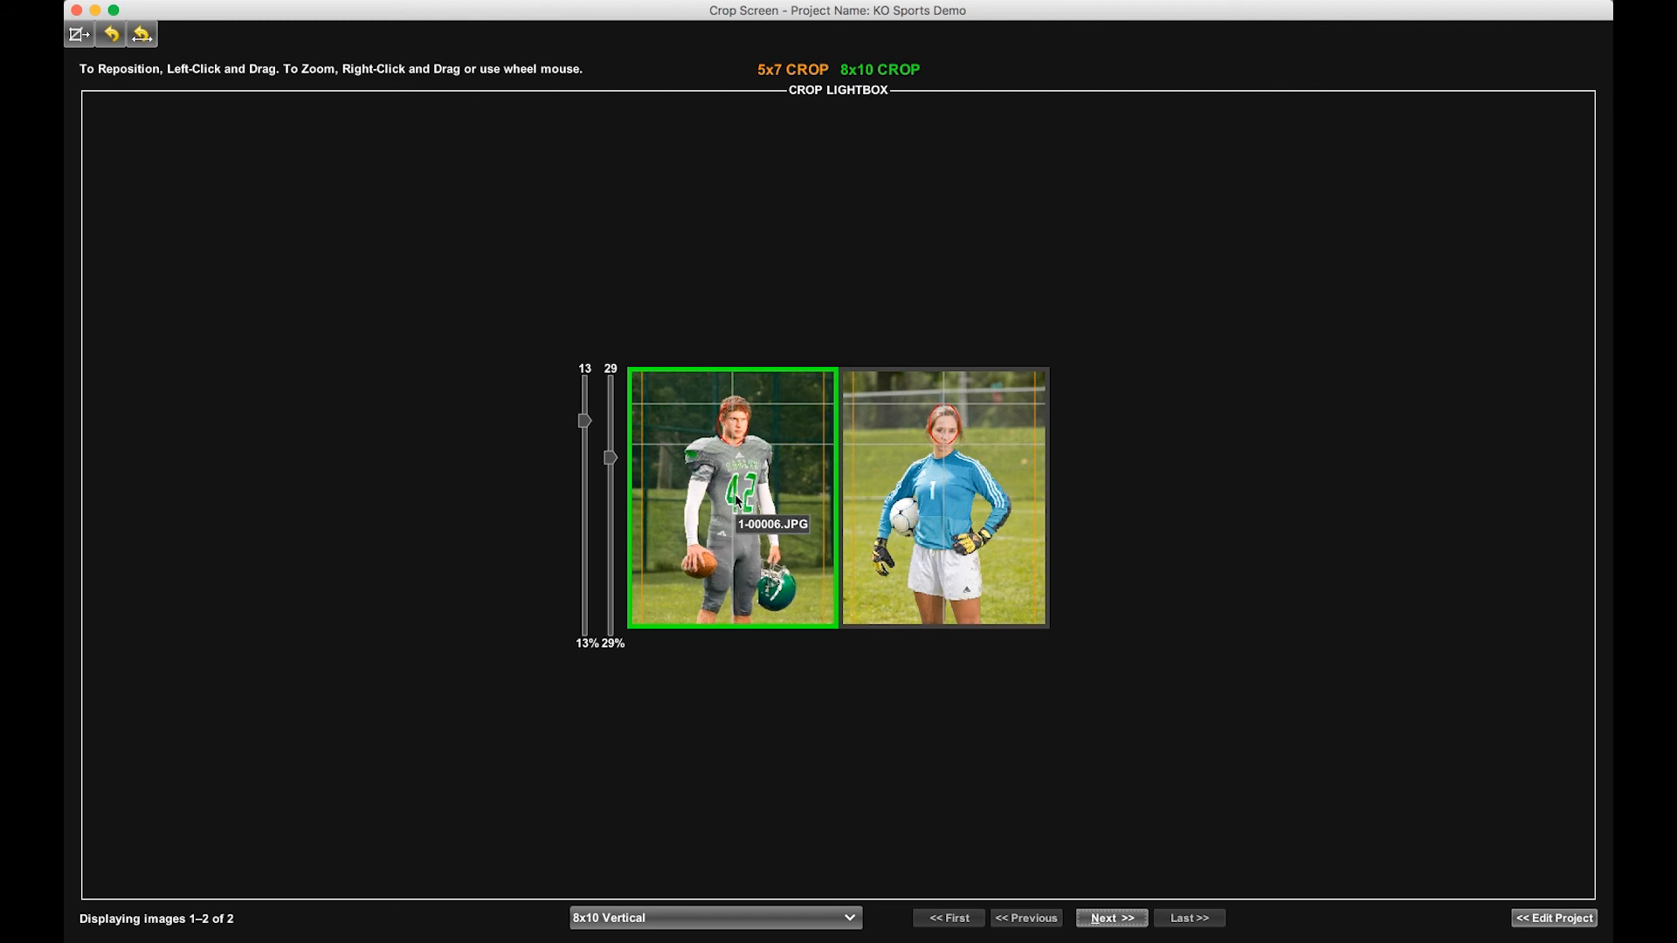
scroll(736, 505, "down", 1)
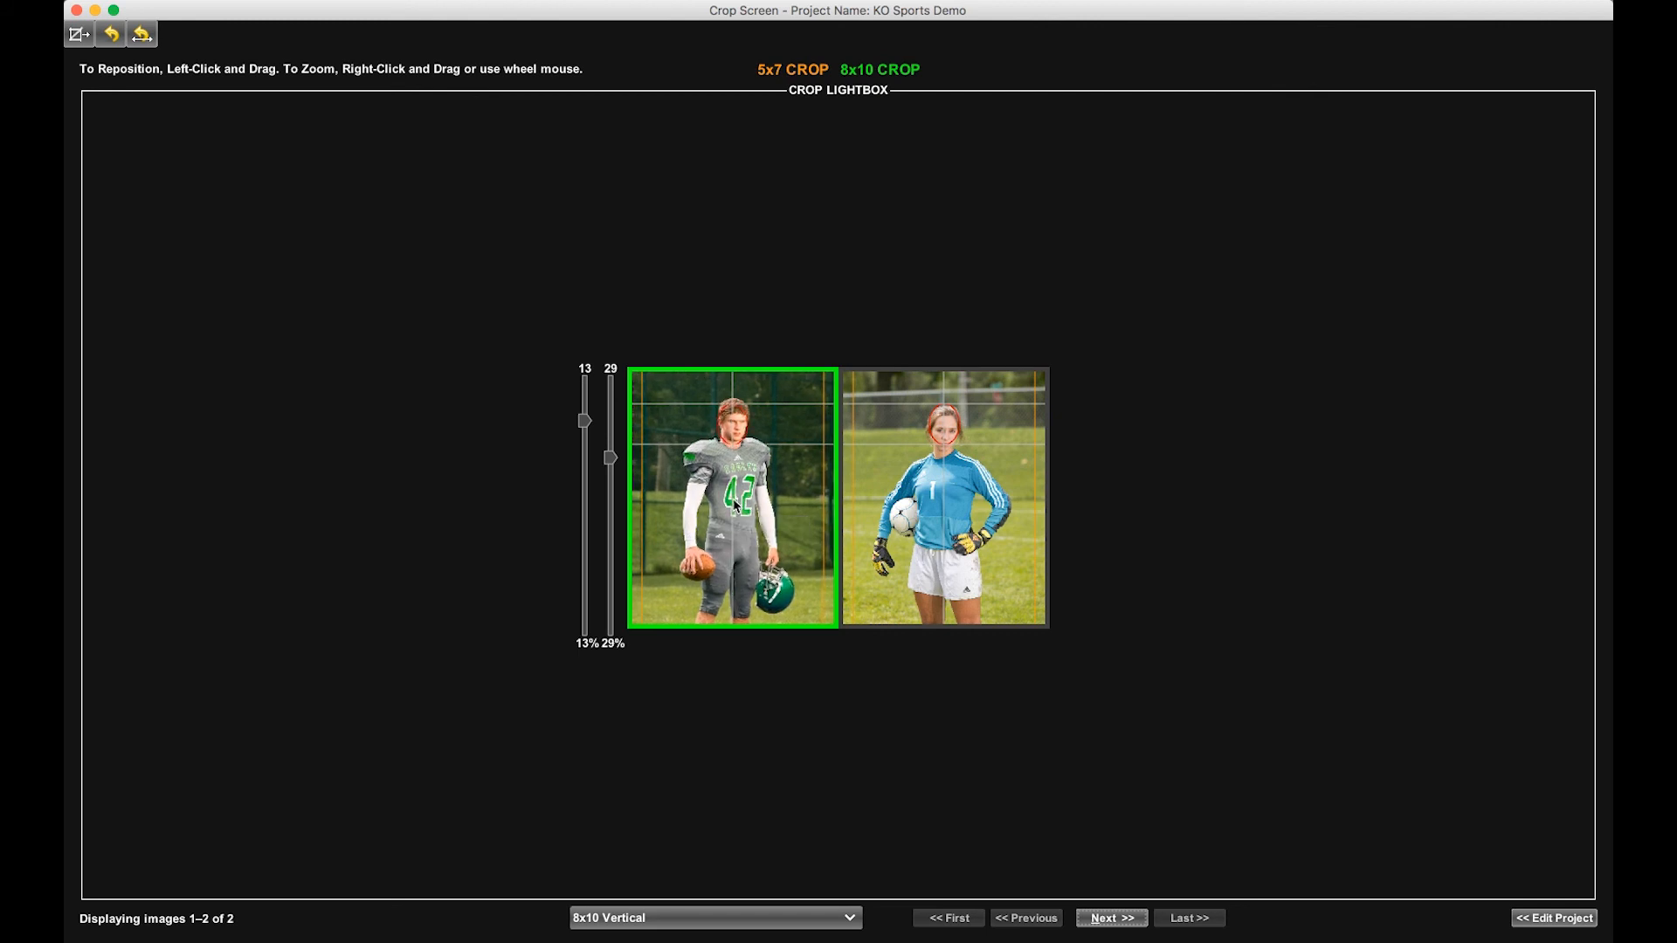
Slightly enlarge the blue-shirted goalkeeper's 8x10 vertical crop and align her head with the guides.
left_click(945, 469)
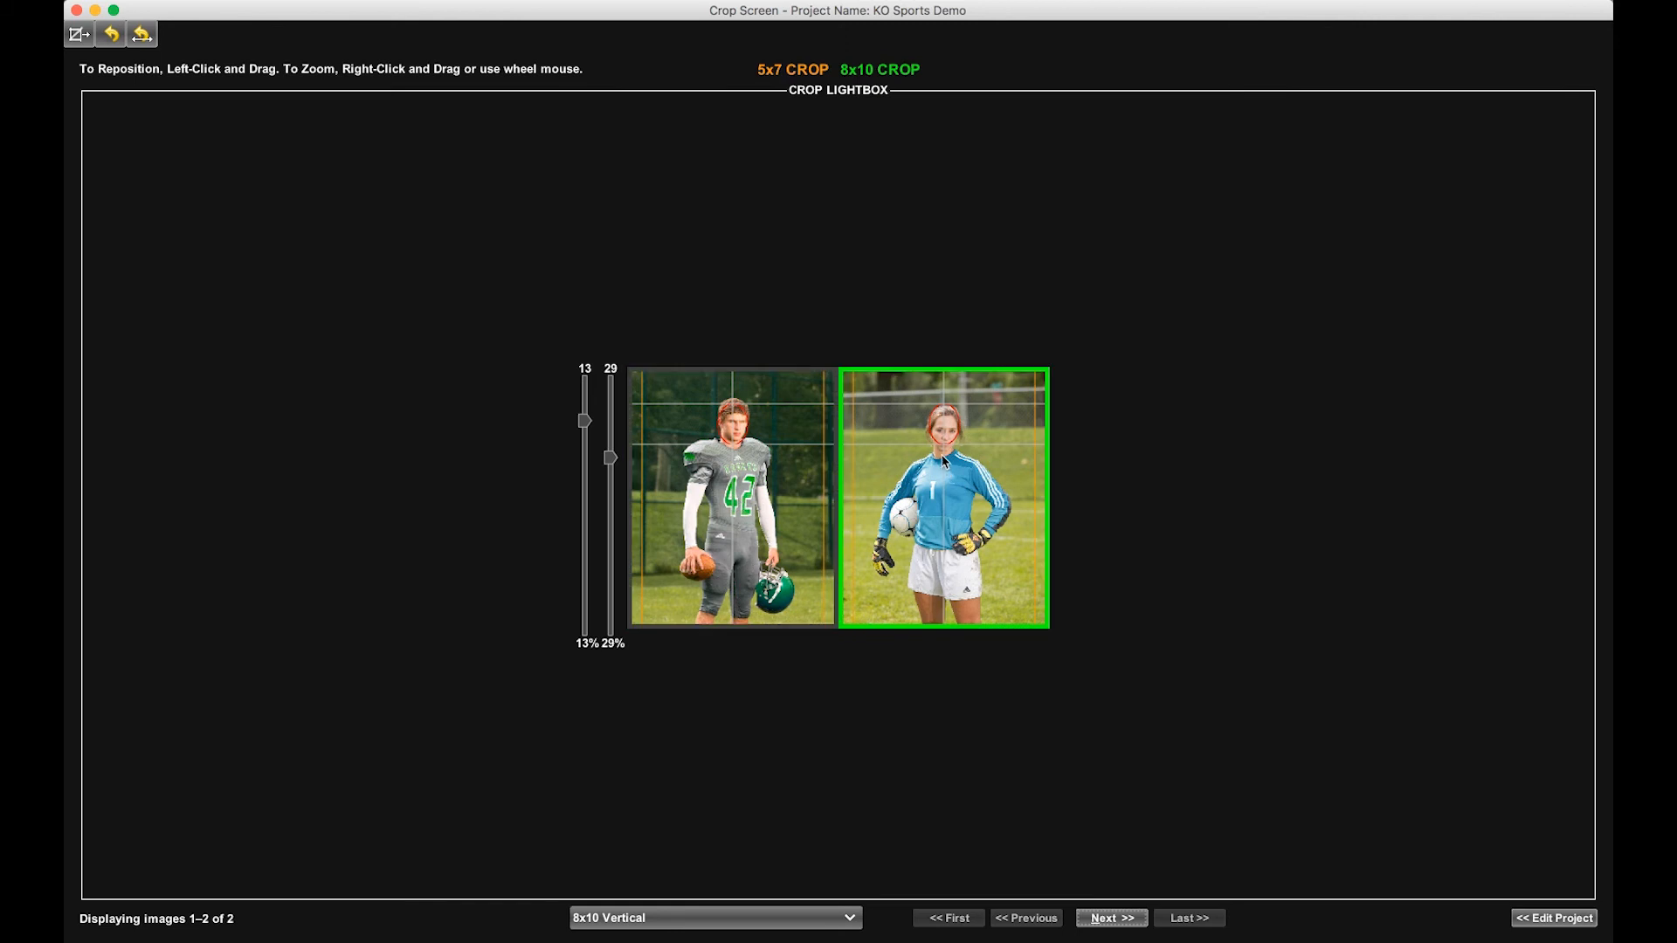
scroll(944, 459, "up", 1)
left_click_drag(943, 453, 939, 448)
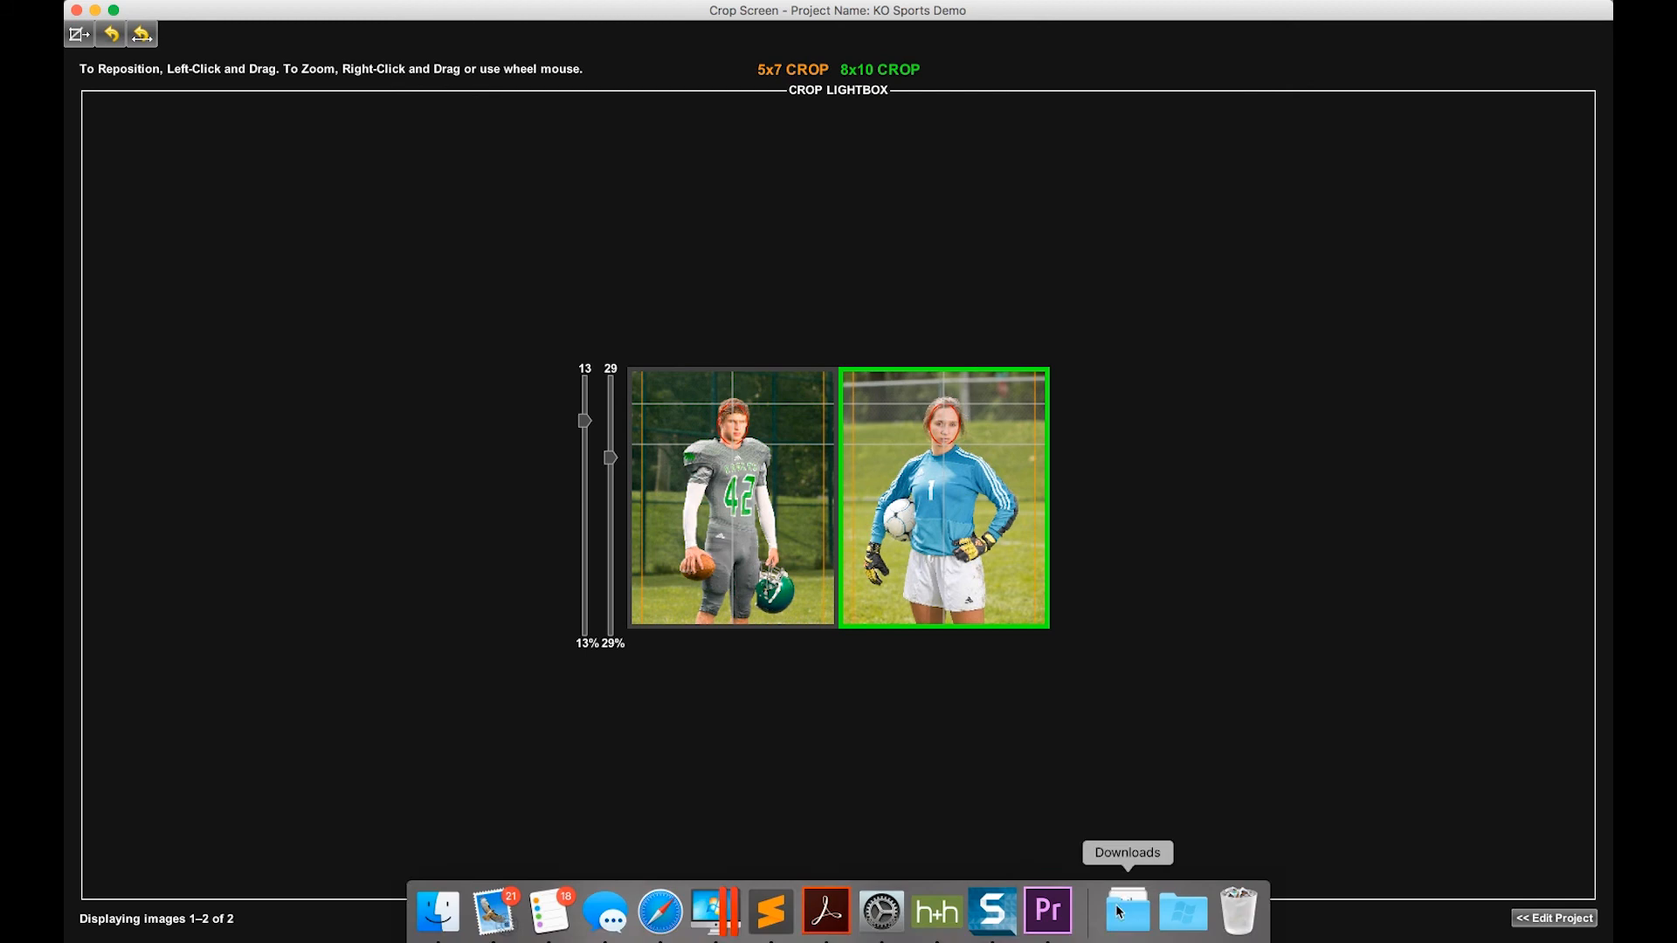
Go to the 5x7 horizontal crops and center the soccer, volleyball and football team photos in their frames.
left_click(1111, 918)
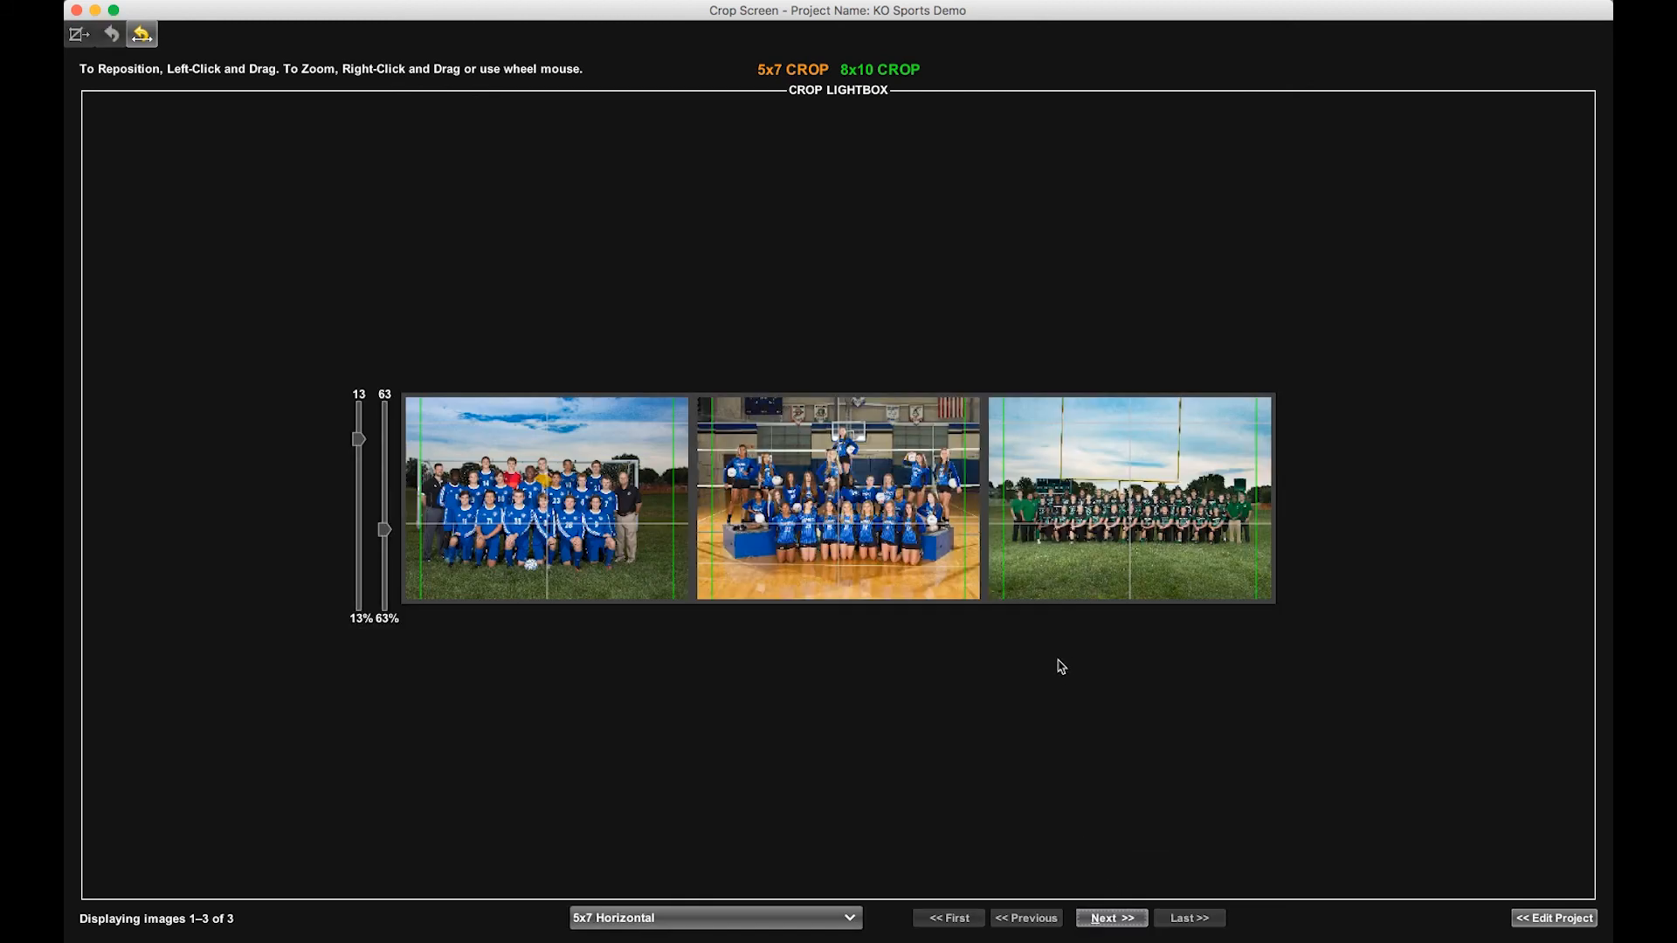
left_click(573, 482)
left_click_drag(582, 481, 606, 481)
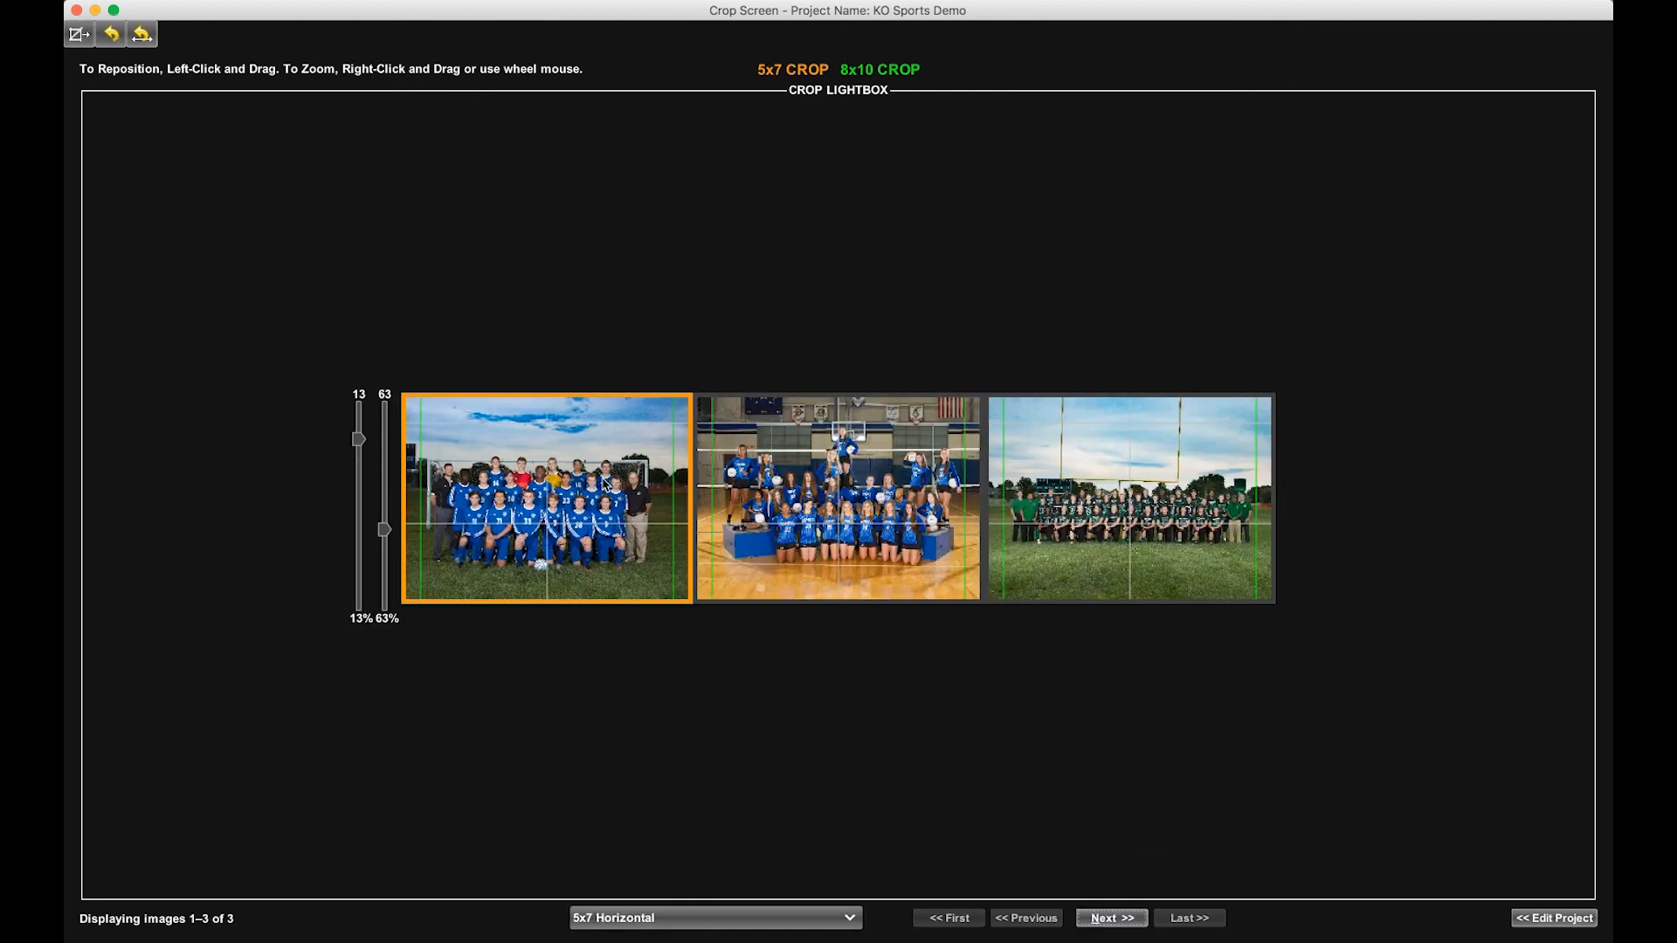
left_click(799, 502)
left_click_drag(799, 502, 796, 503)
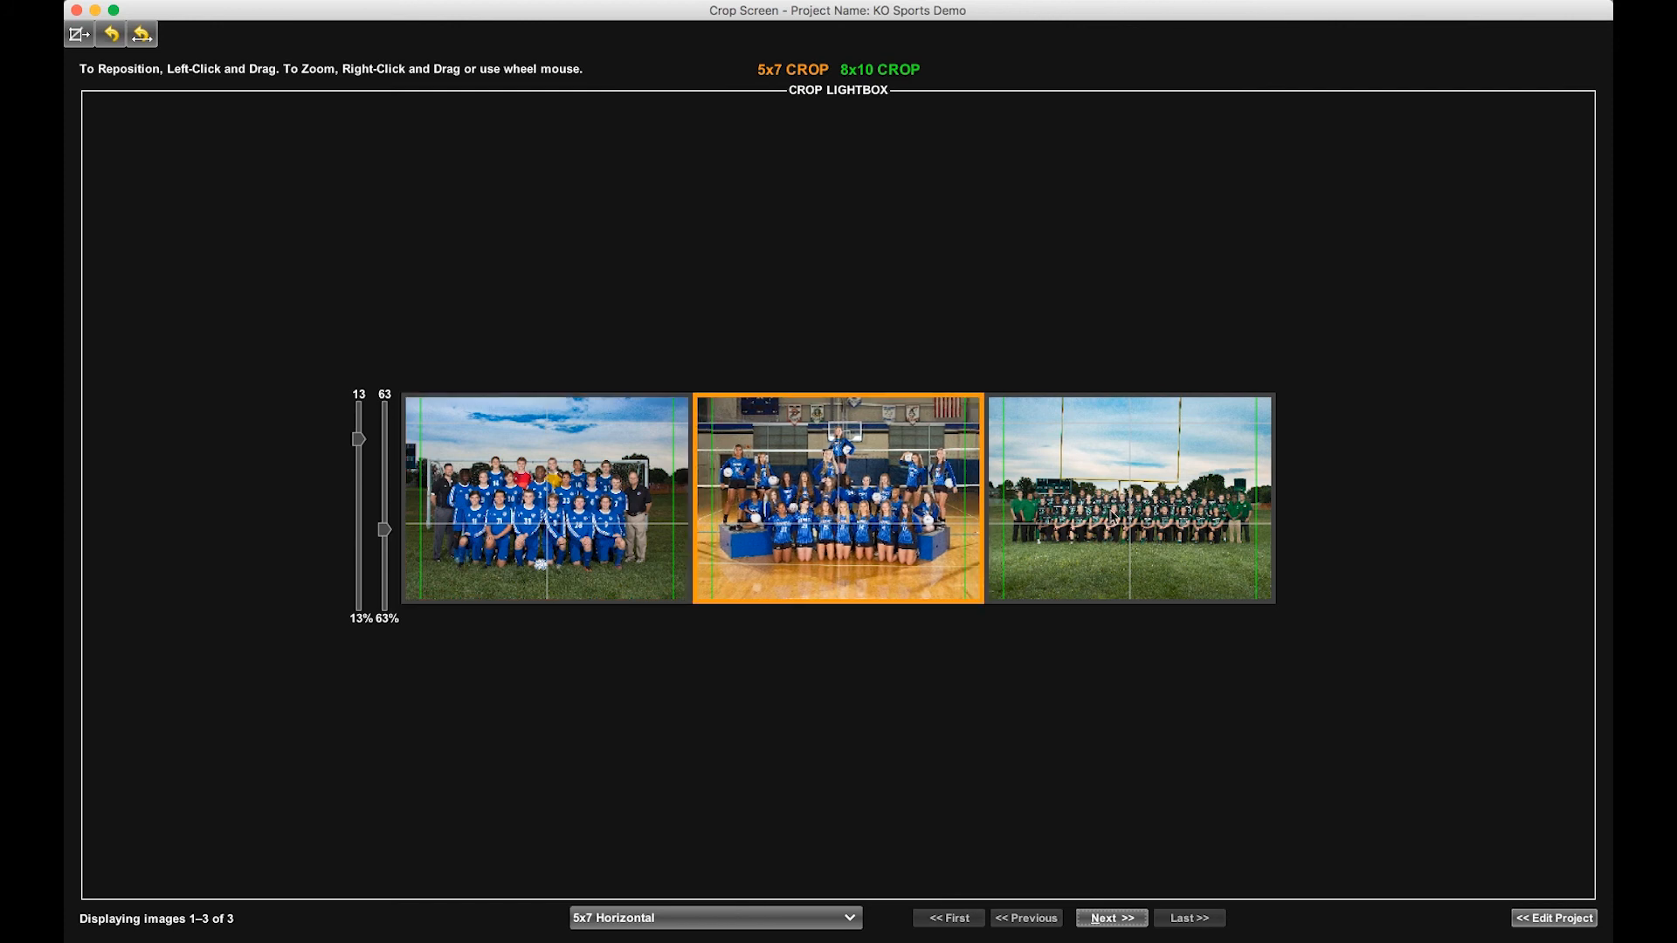
left_click(1106, 514)
left_click_drag(1106, 514, 1100, 509)
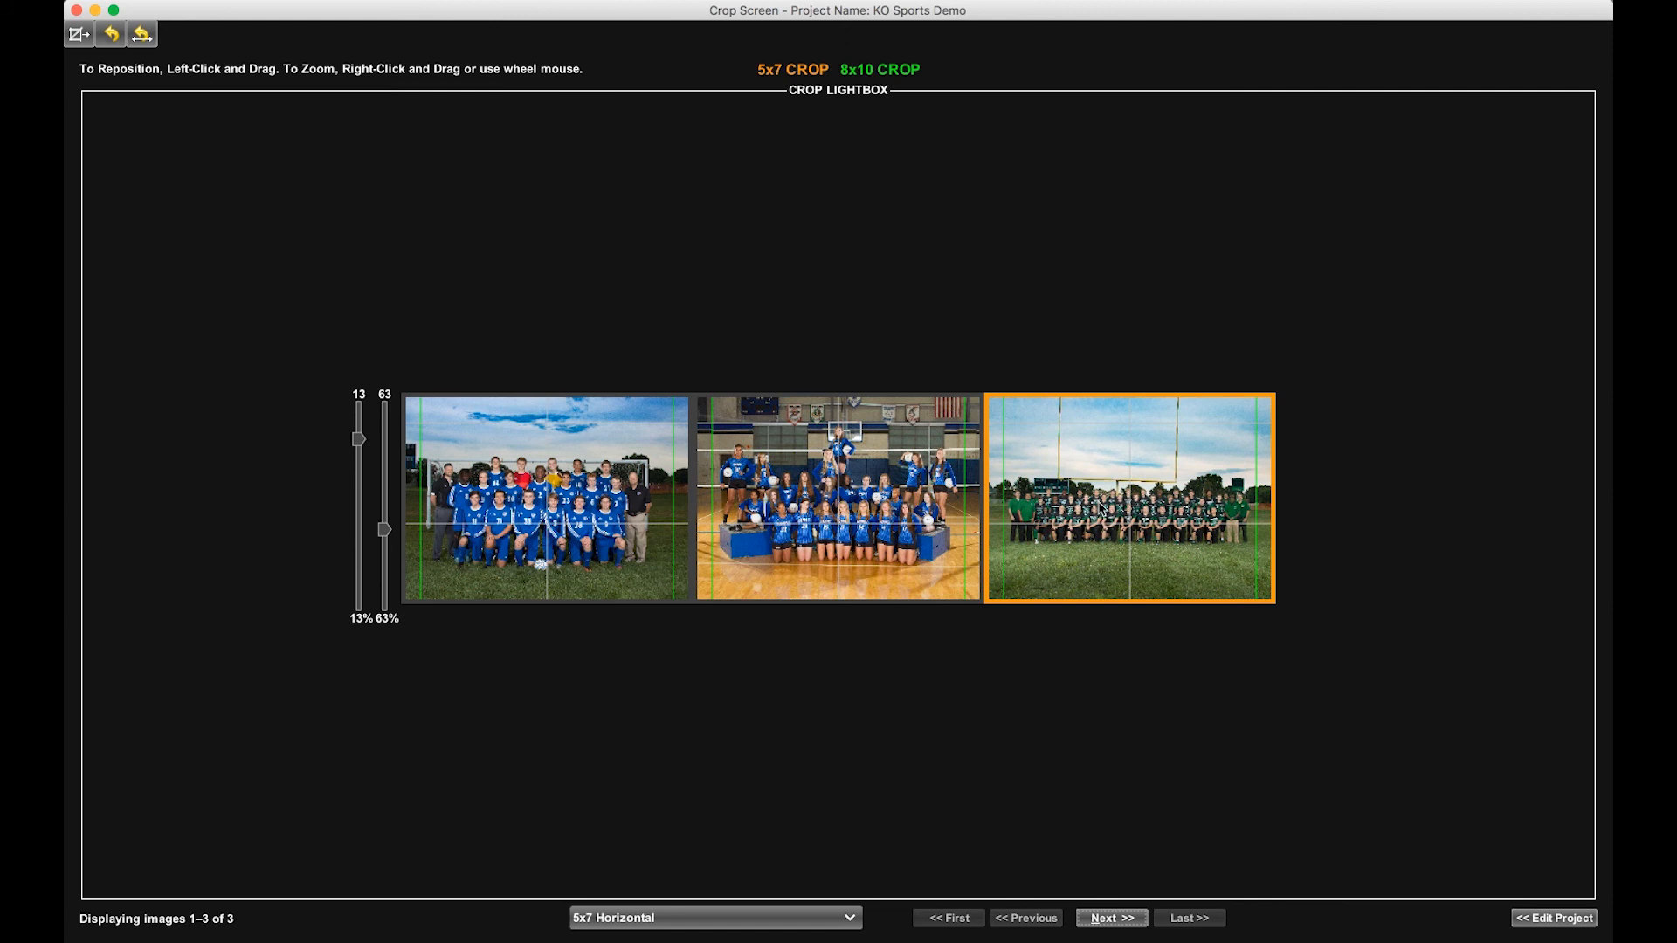
Go to the Ind 3x3 Button with text Geometrix Pro KO crops and show 2 images per page.
left_click(1111, 918)
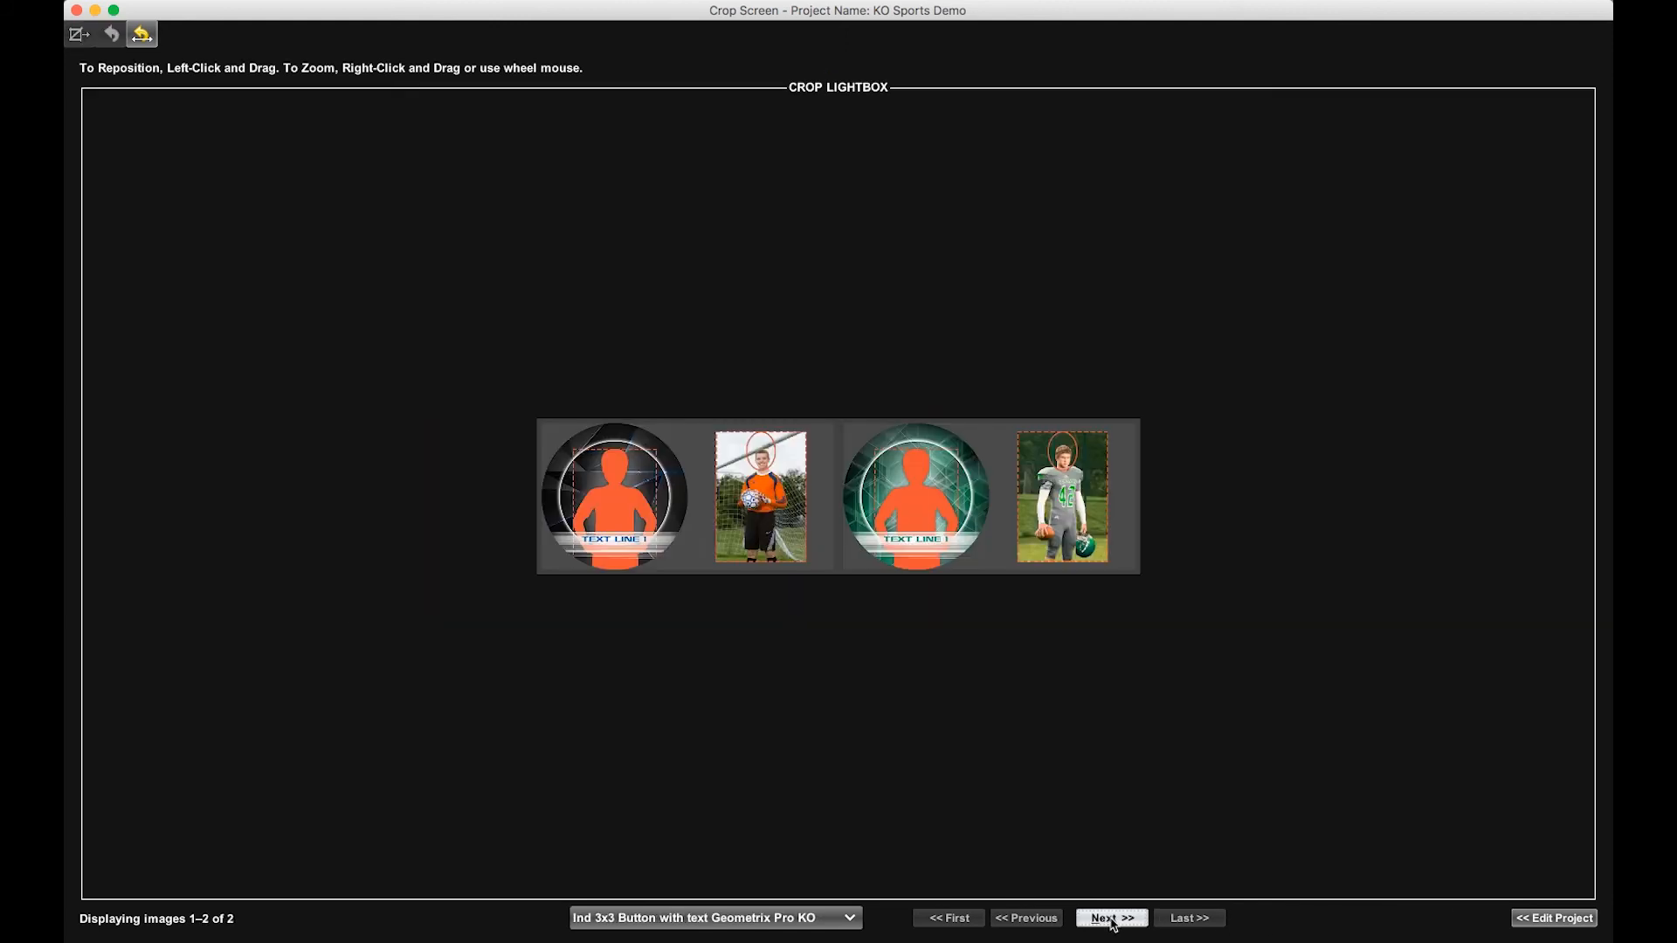
left_click(332, 3)
mouse_move(375, 11)
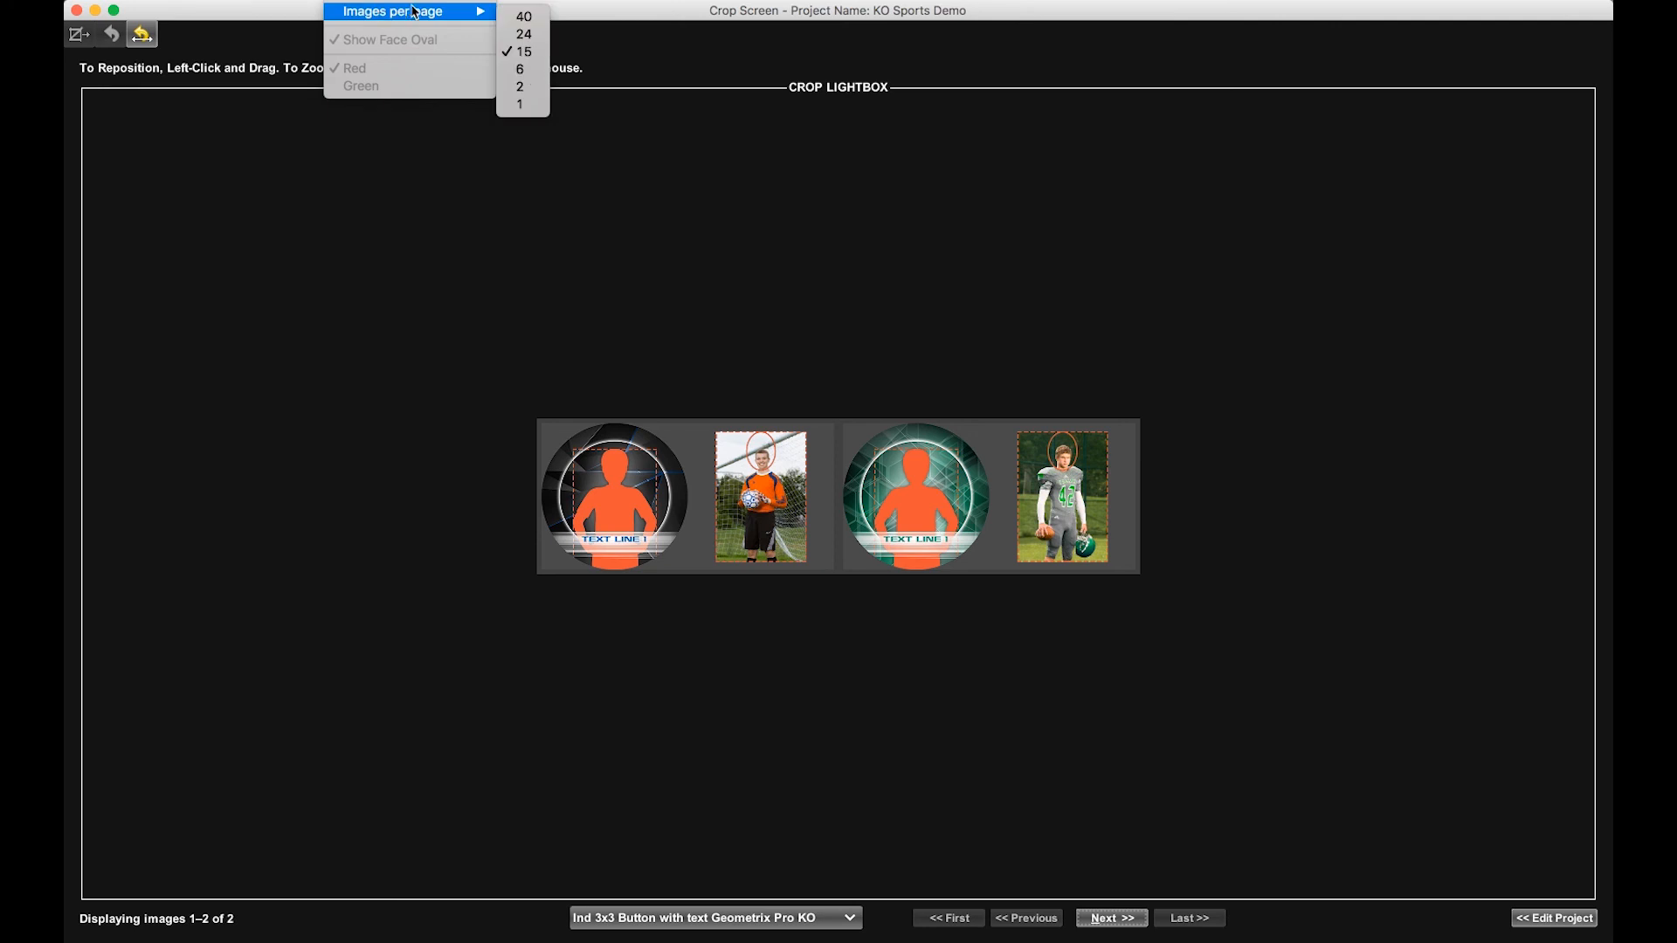
left_click(522, 87)
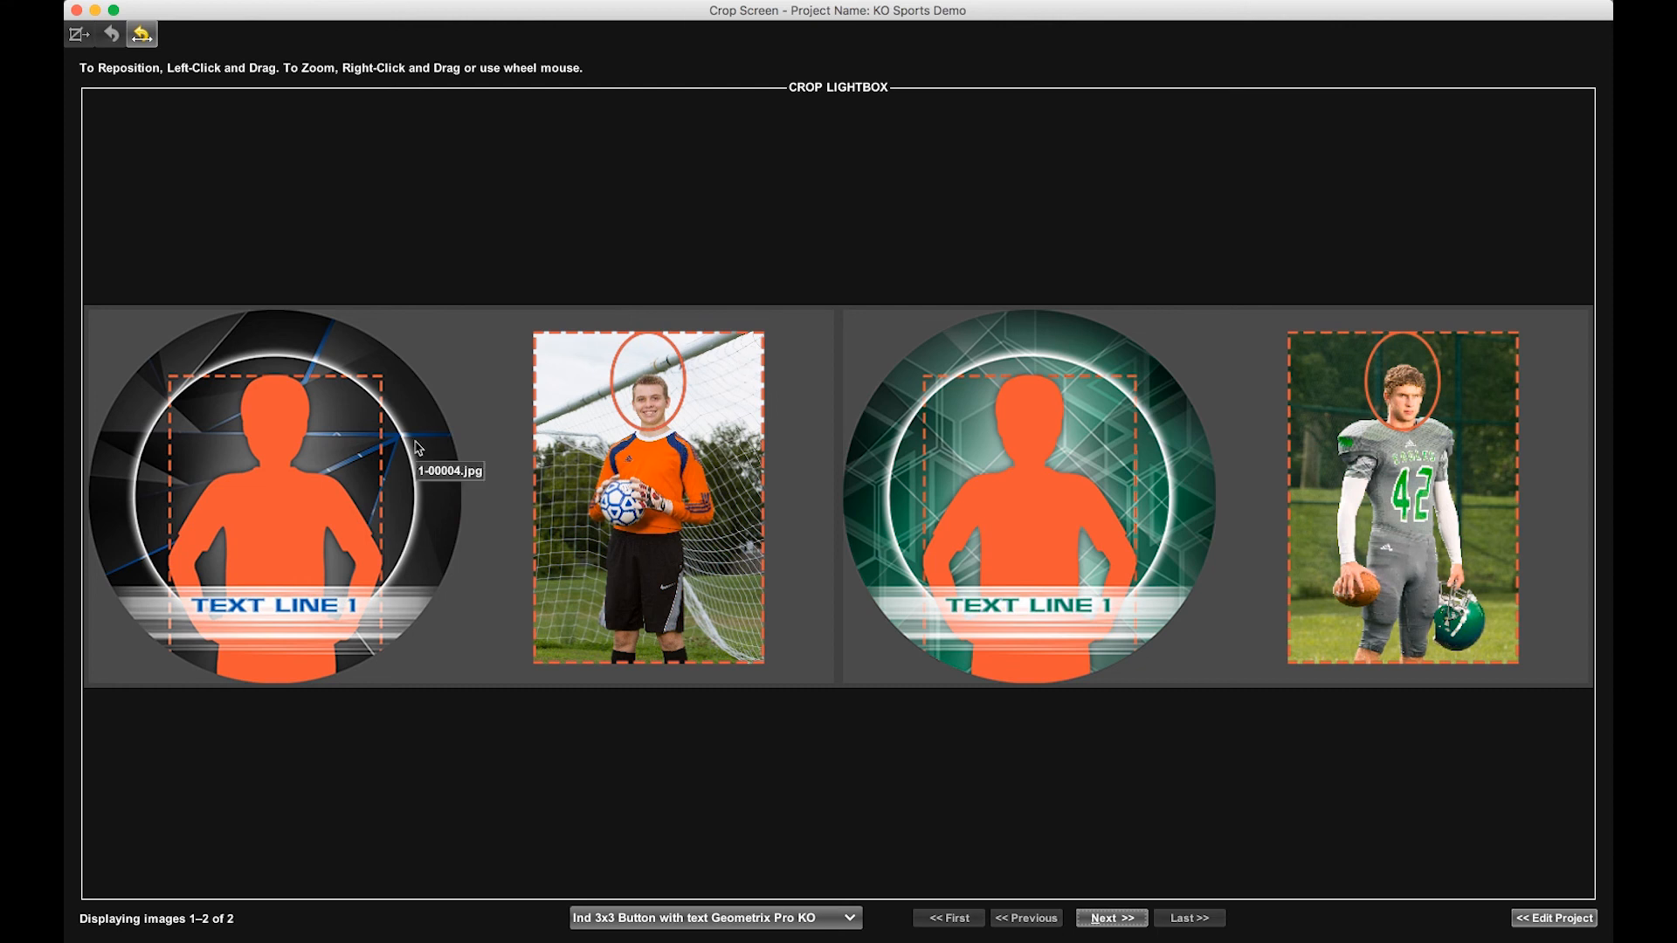
Enlarge the orange-shirted goalkeeper's 3x3 button crop so his head roughly fills the face oval.
left_click(660, 426)
scroll(660, 426, "up", 4)
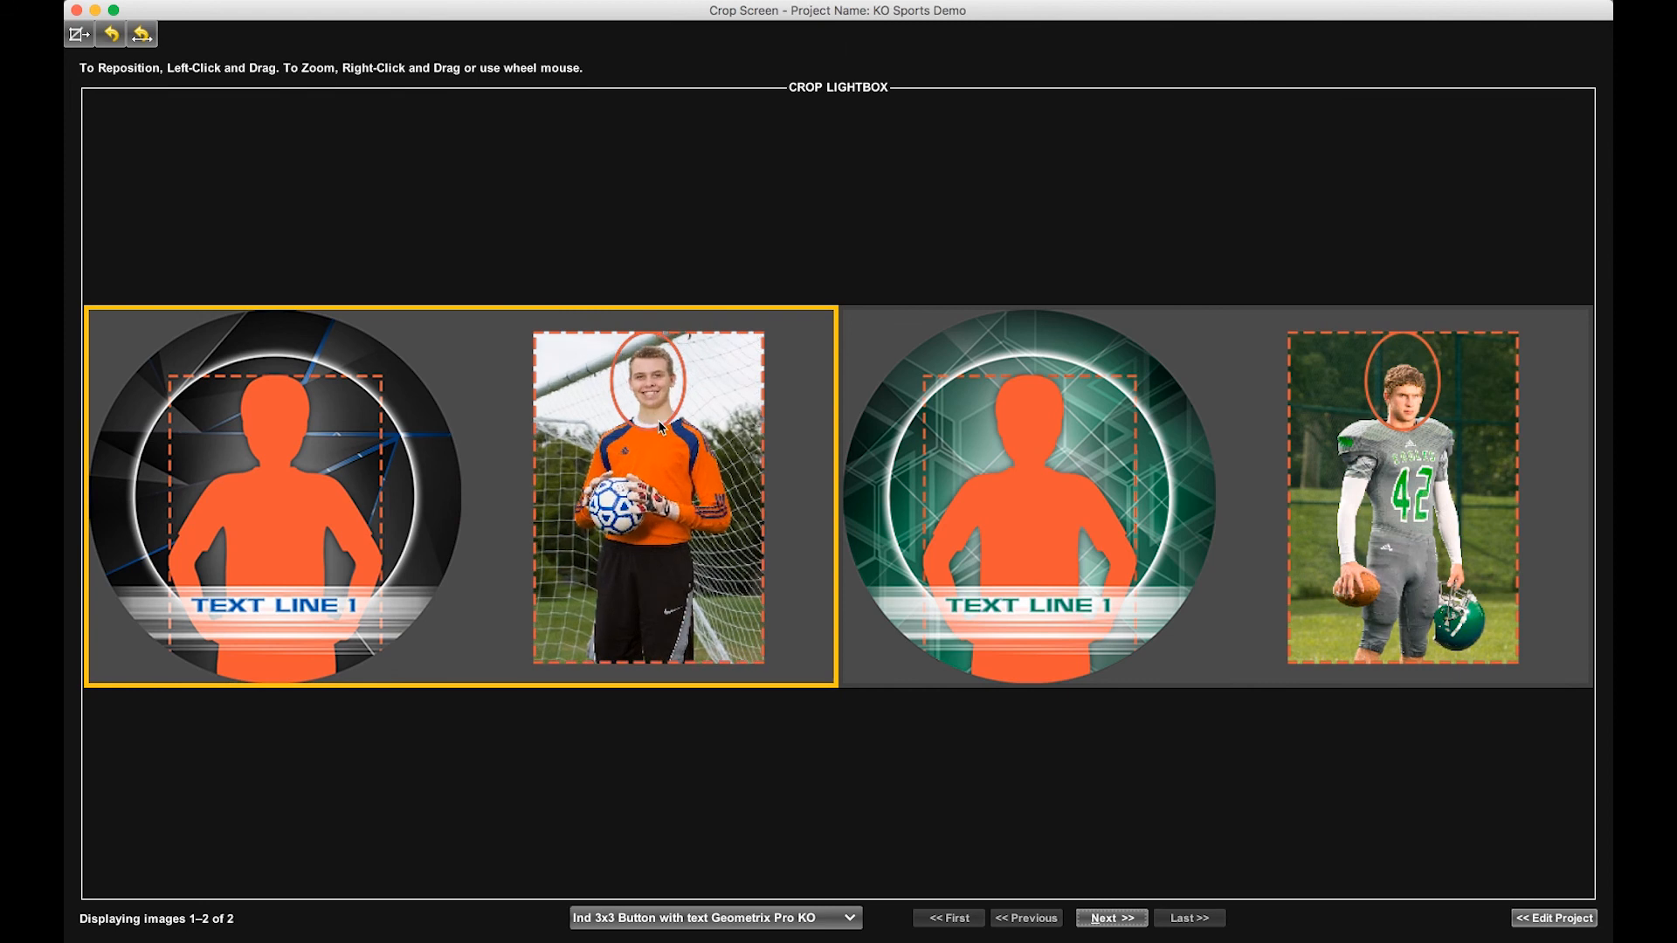
scroll(660, 428, "up", 4)
scroll(657, 440, "up", 4)
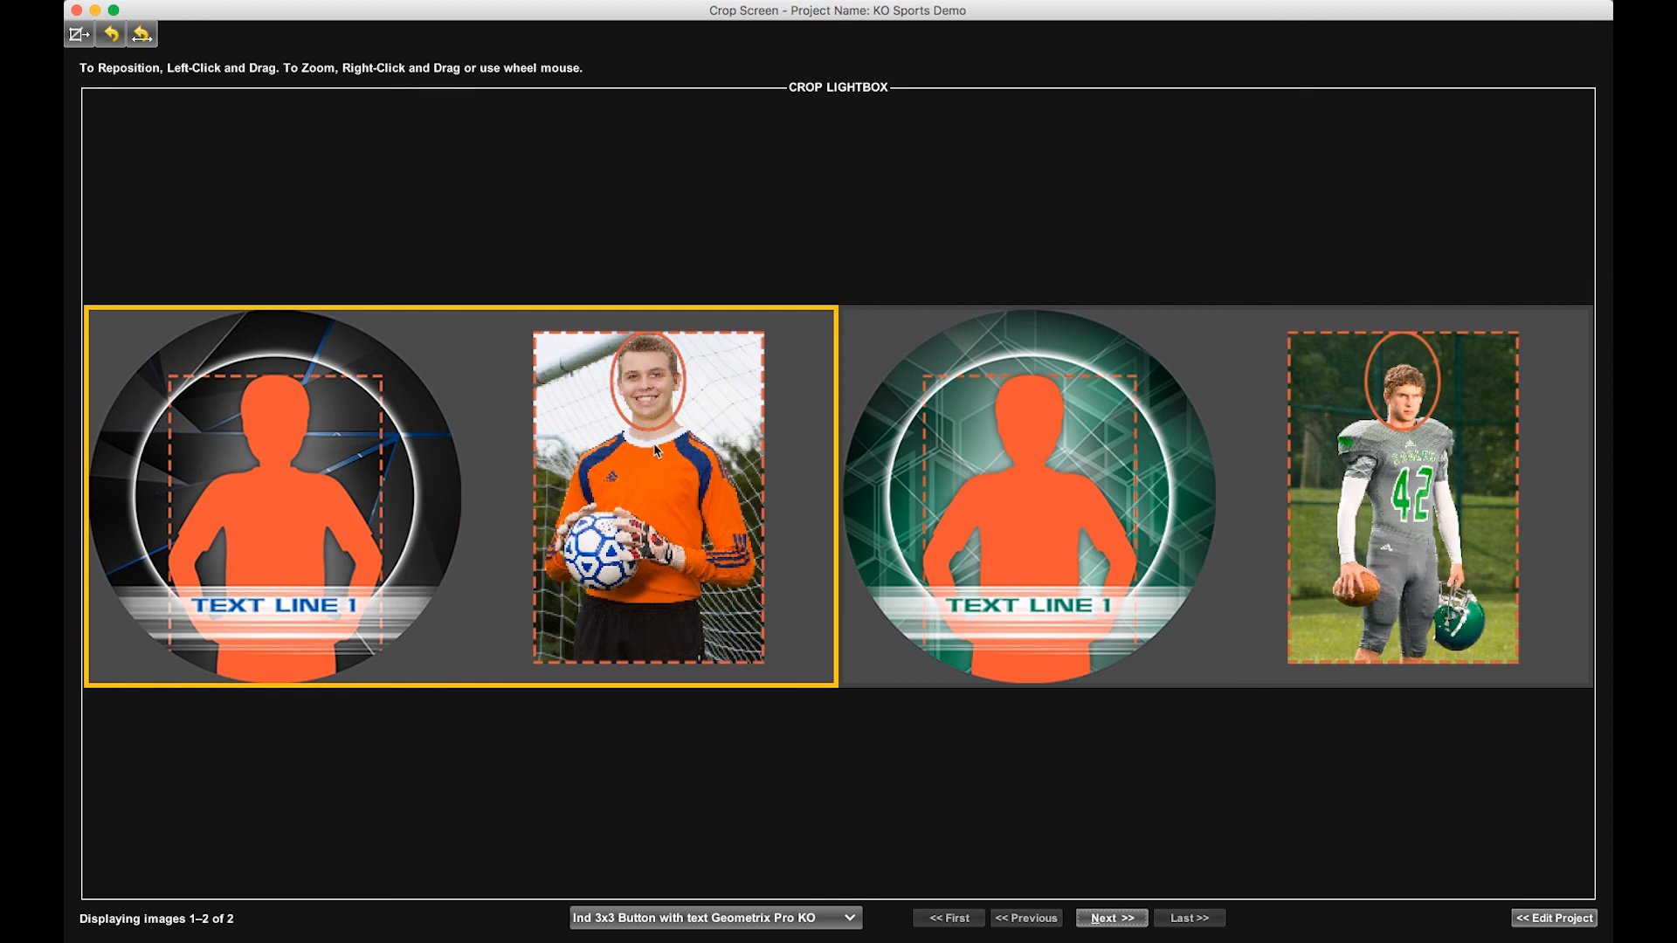
scroll(657, 451, "up", 4)
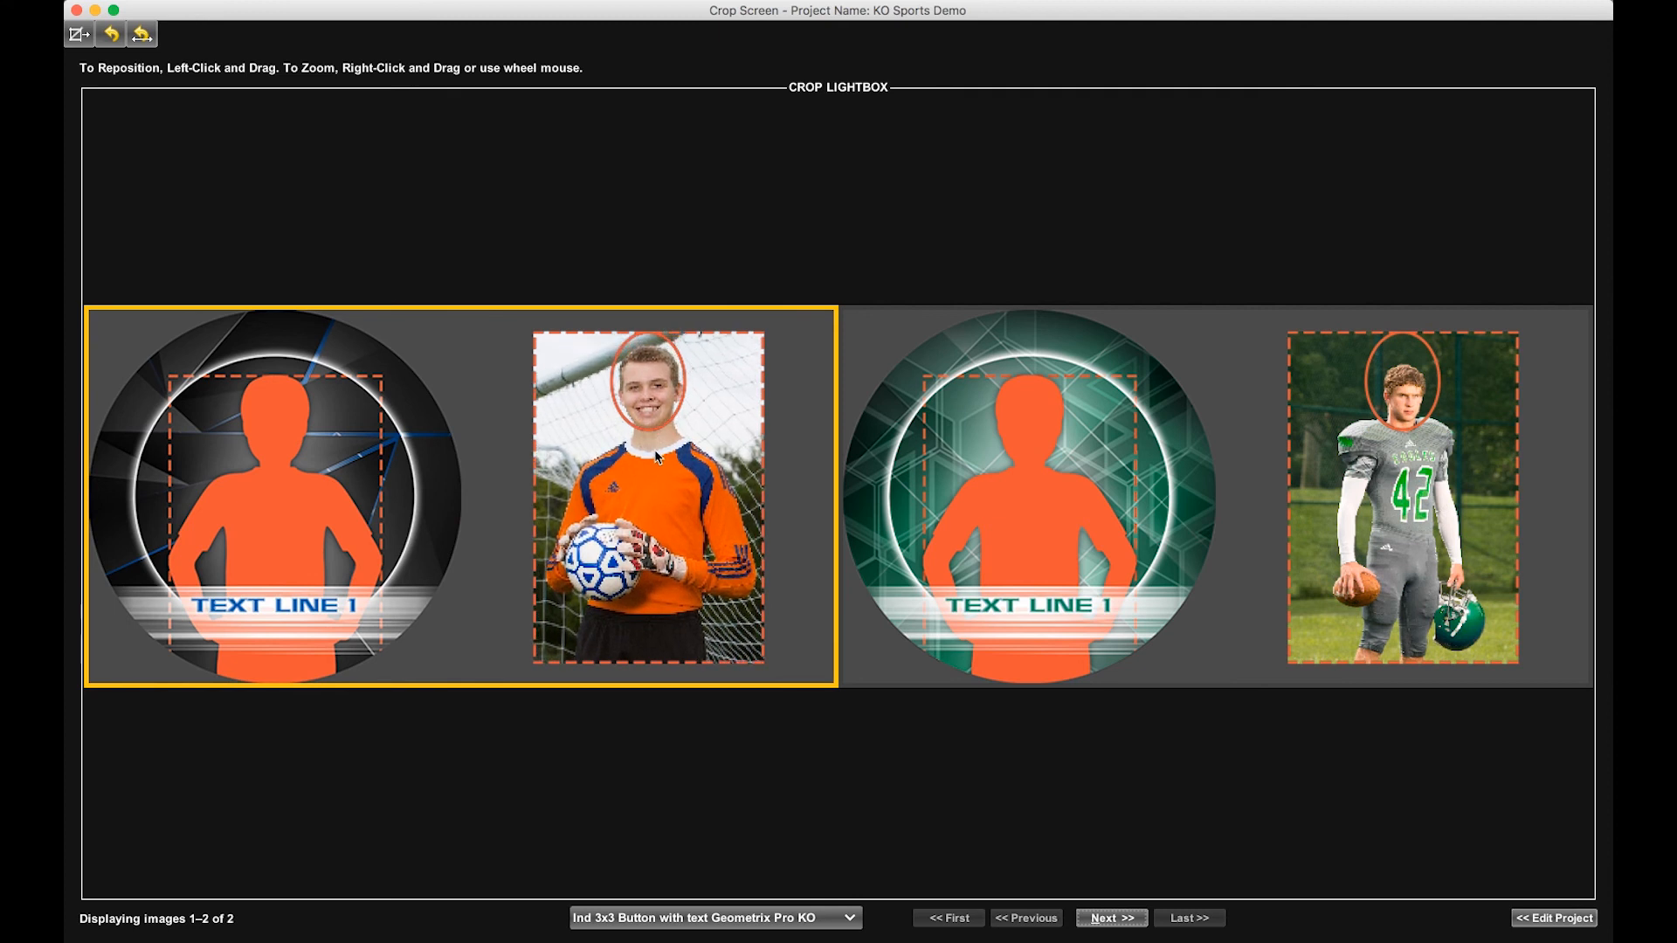
scroll(657, 454, "up", 4)
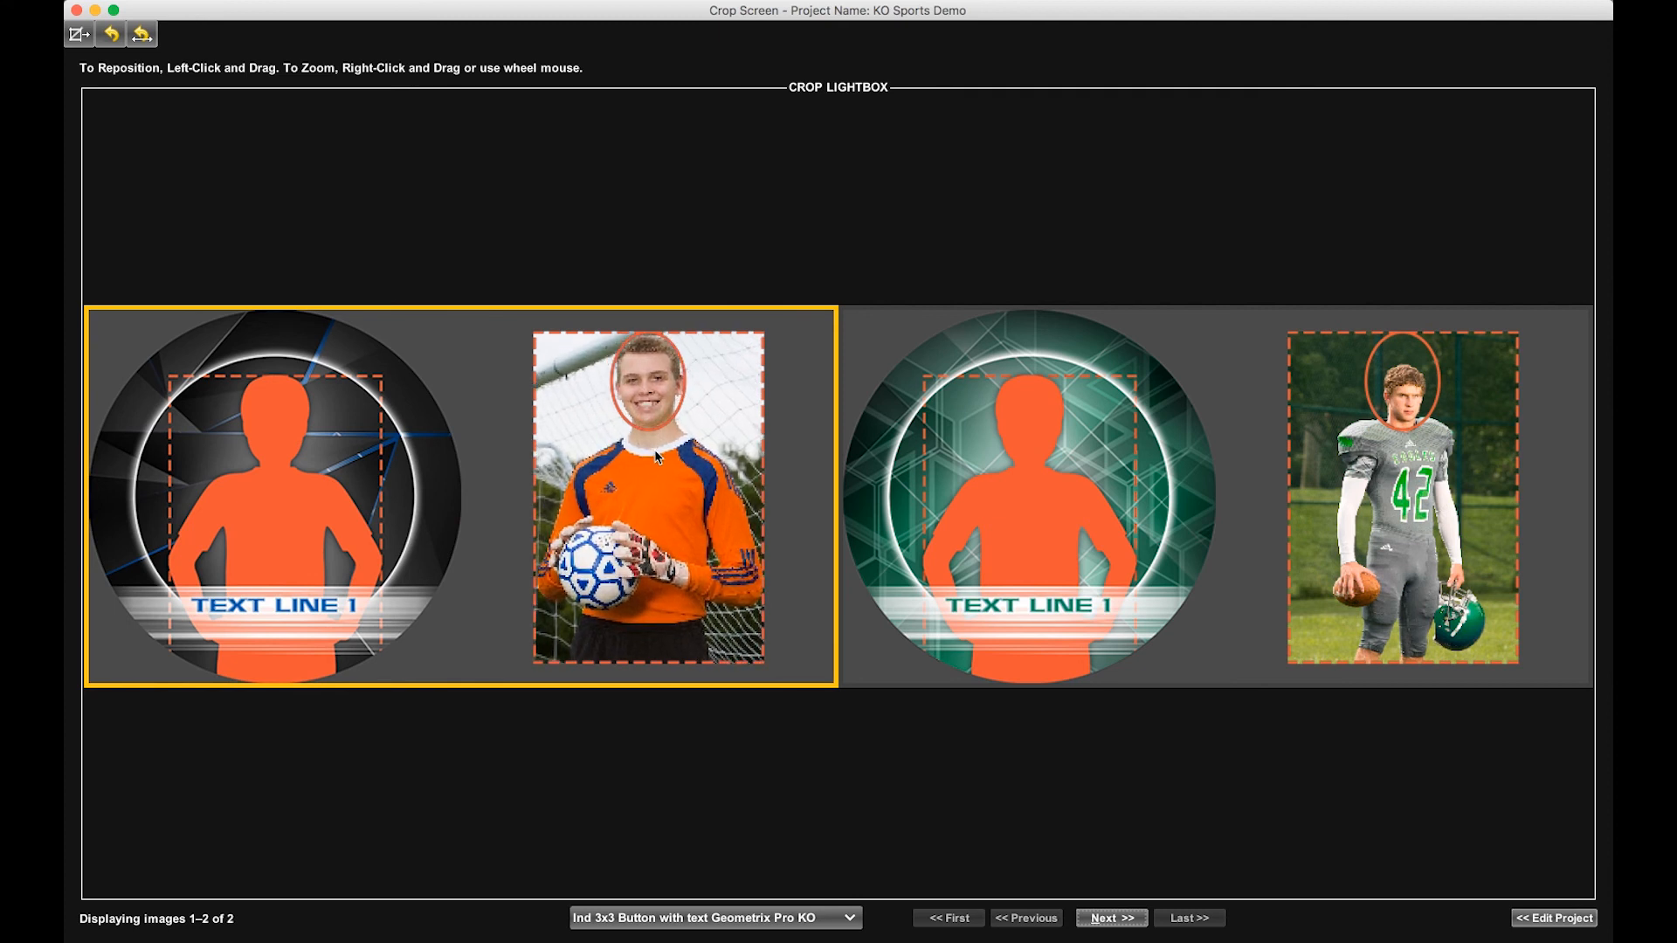
scroll(656, 454, "up", 5)
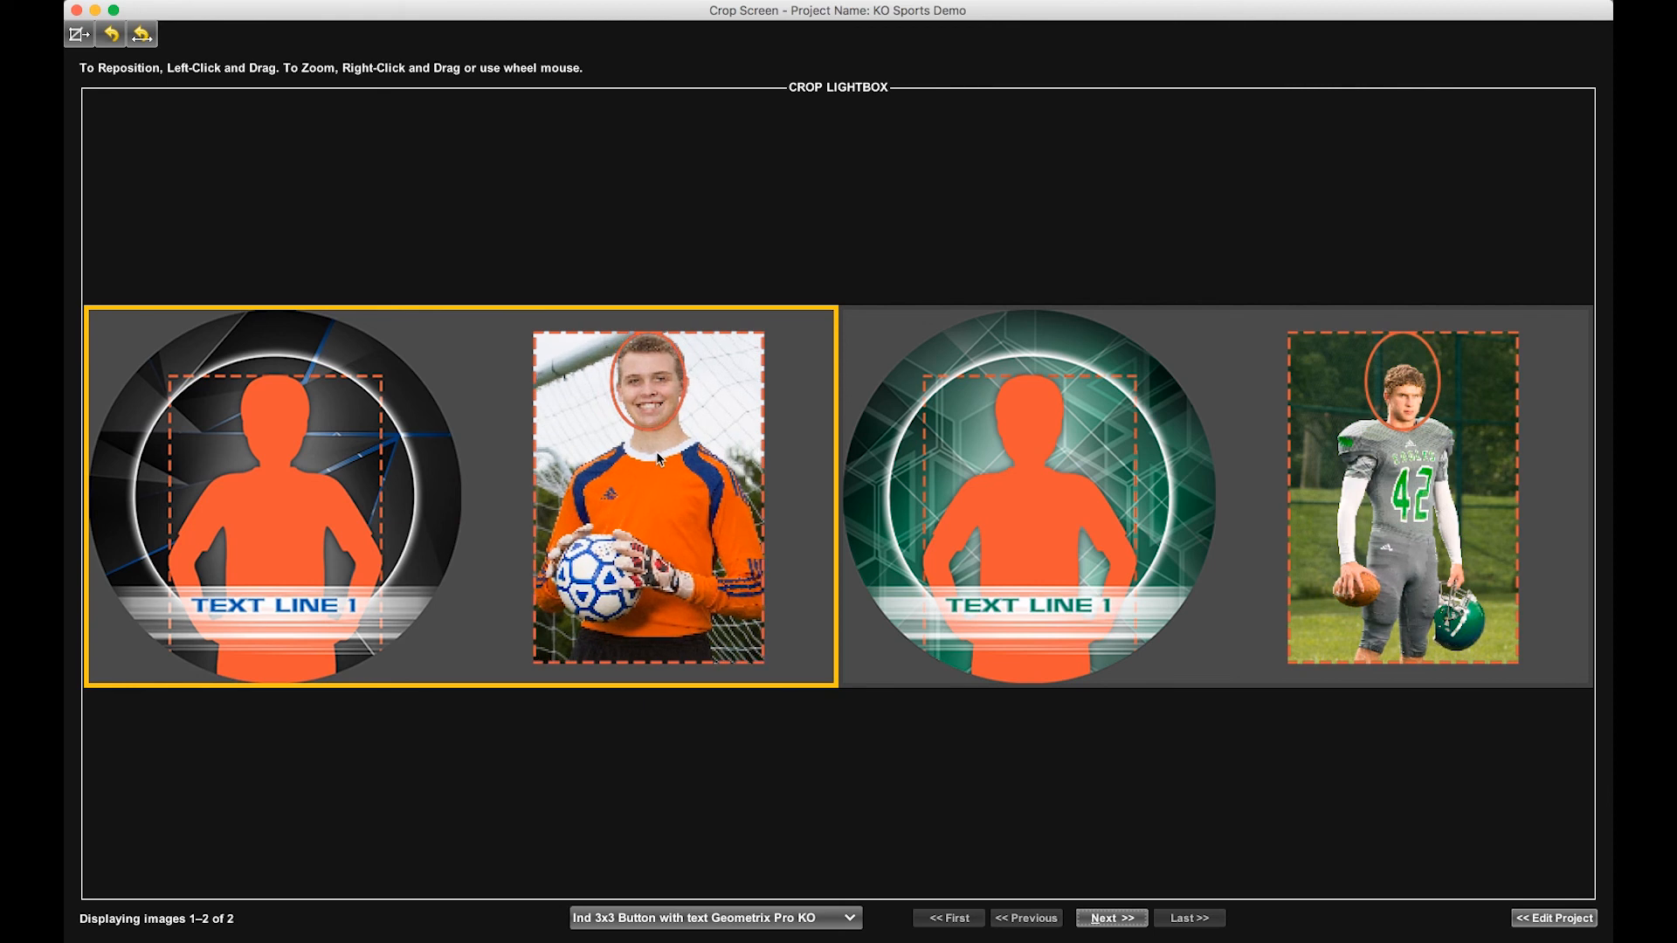
scroll(658, 455, "up", 1)
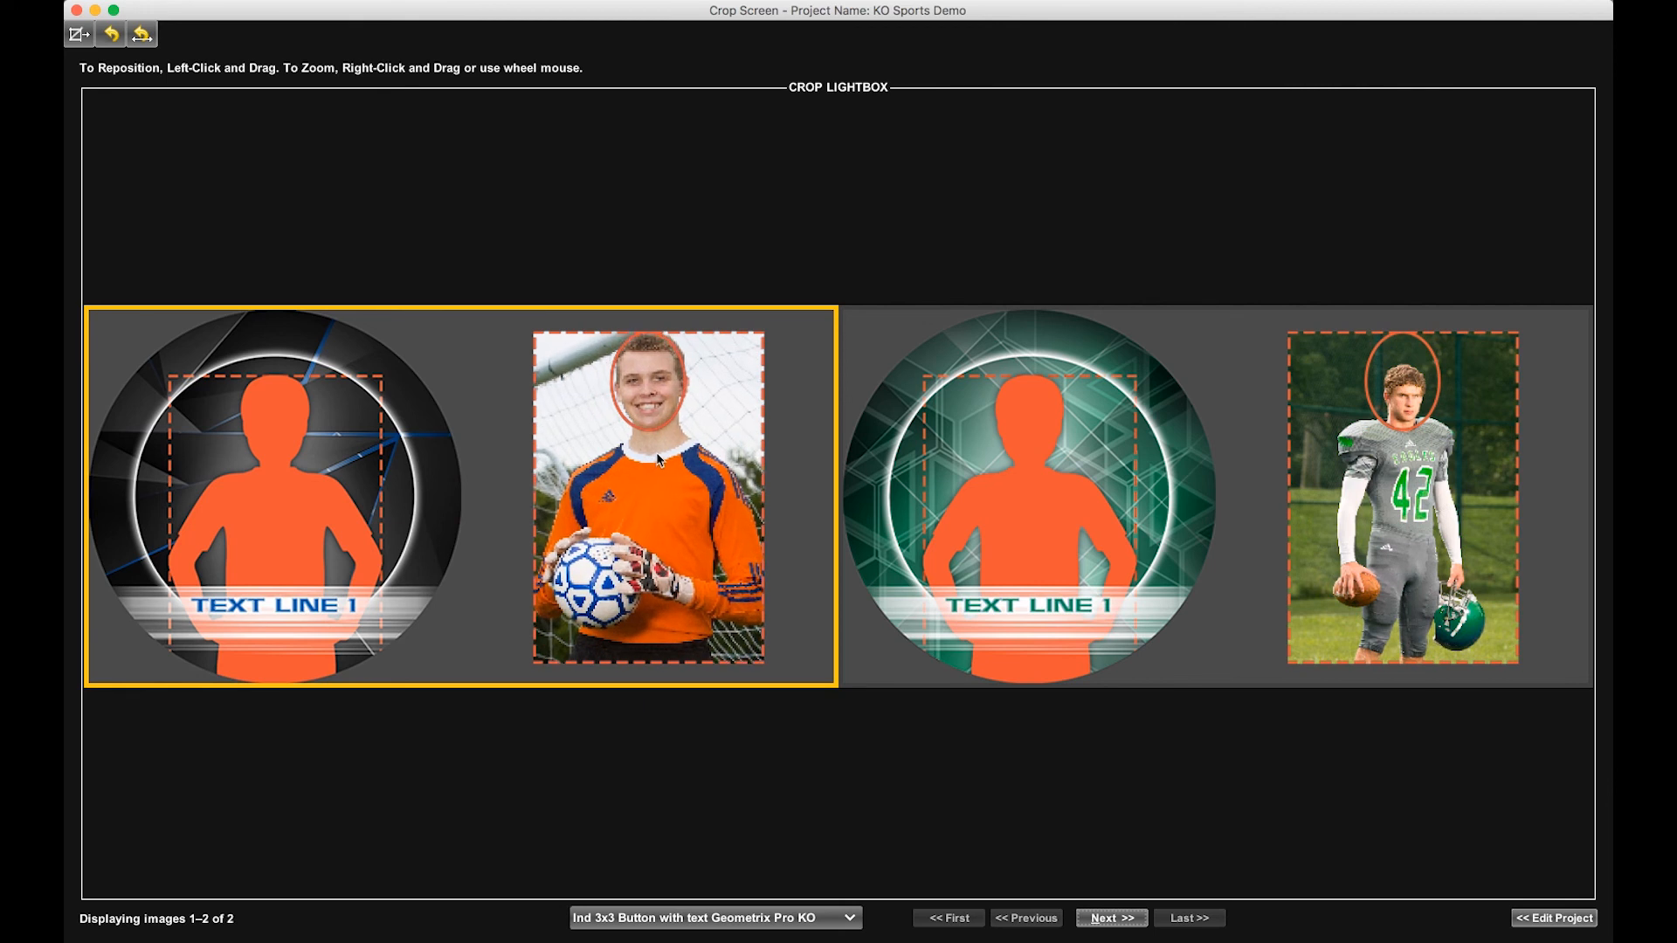
scroll(657, 457, "up", 1)
scroll(658, 457, "up", 3)
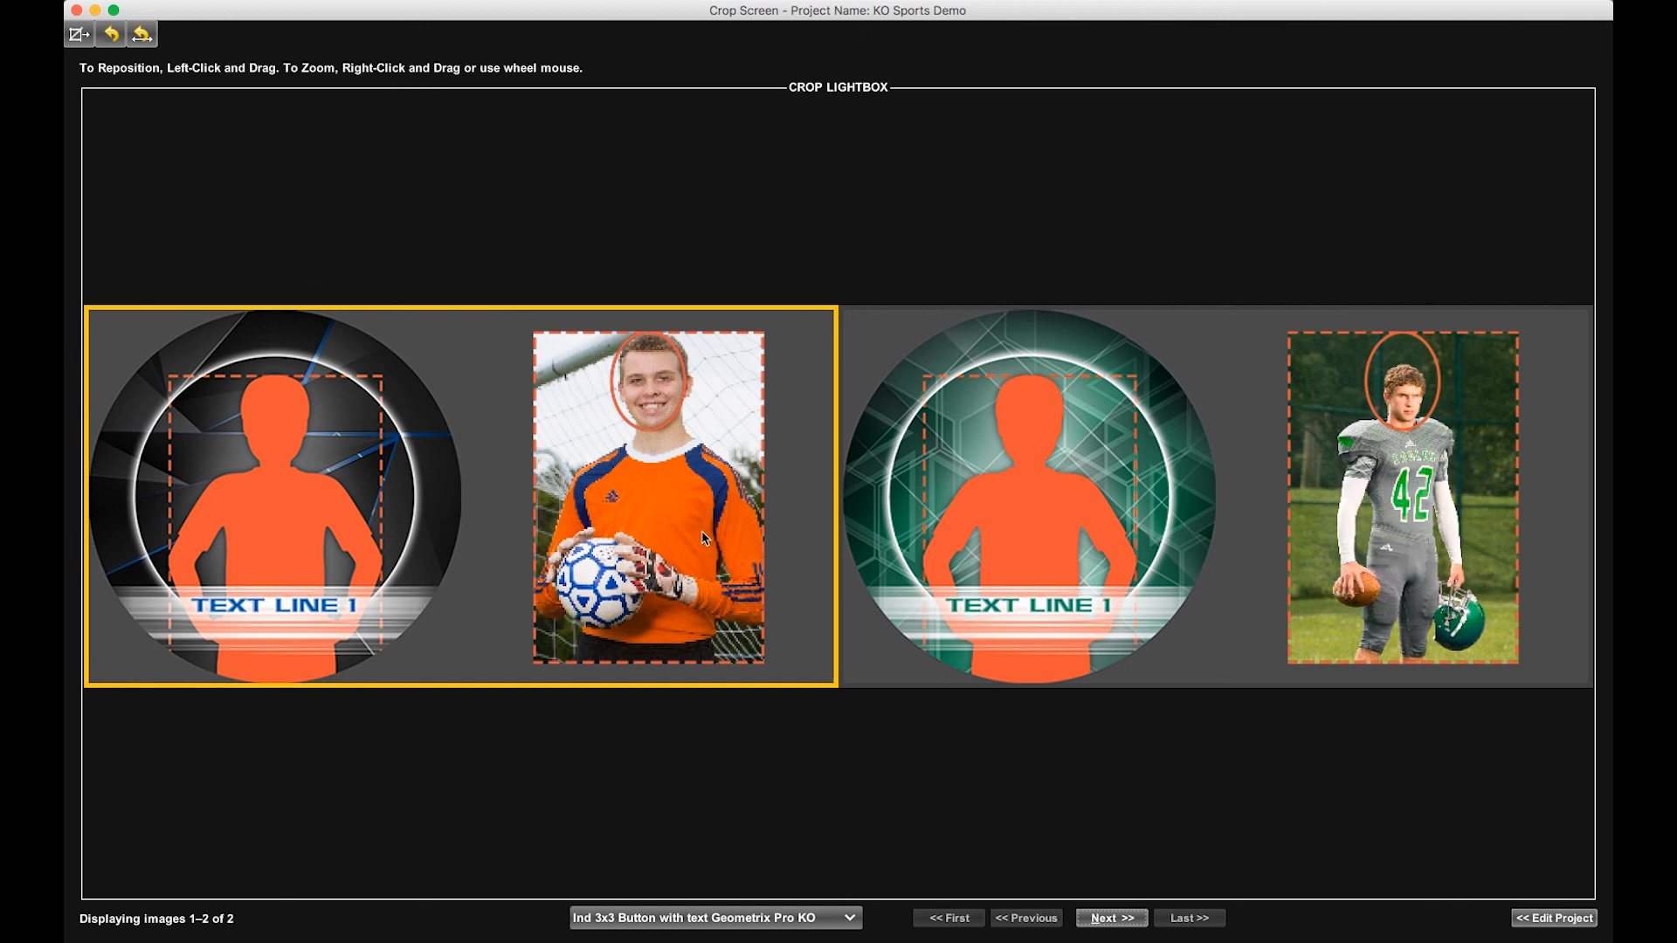
Reduce the goalkeeper's button crop slightly and fine-tune its position and size so his head fits inside the oval.
scroll(704, 538, "down", 6)
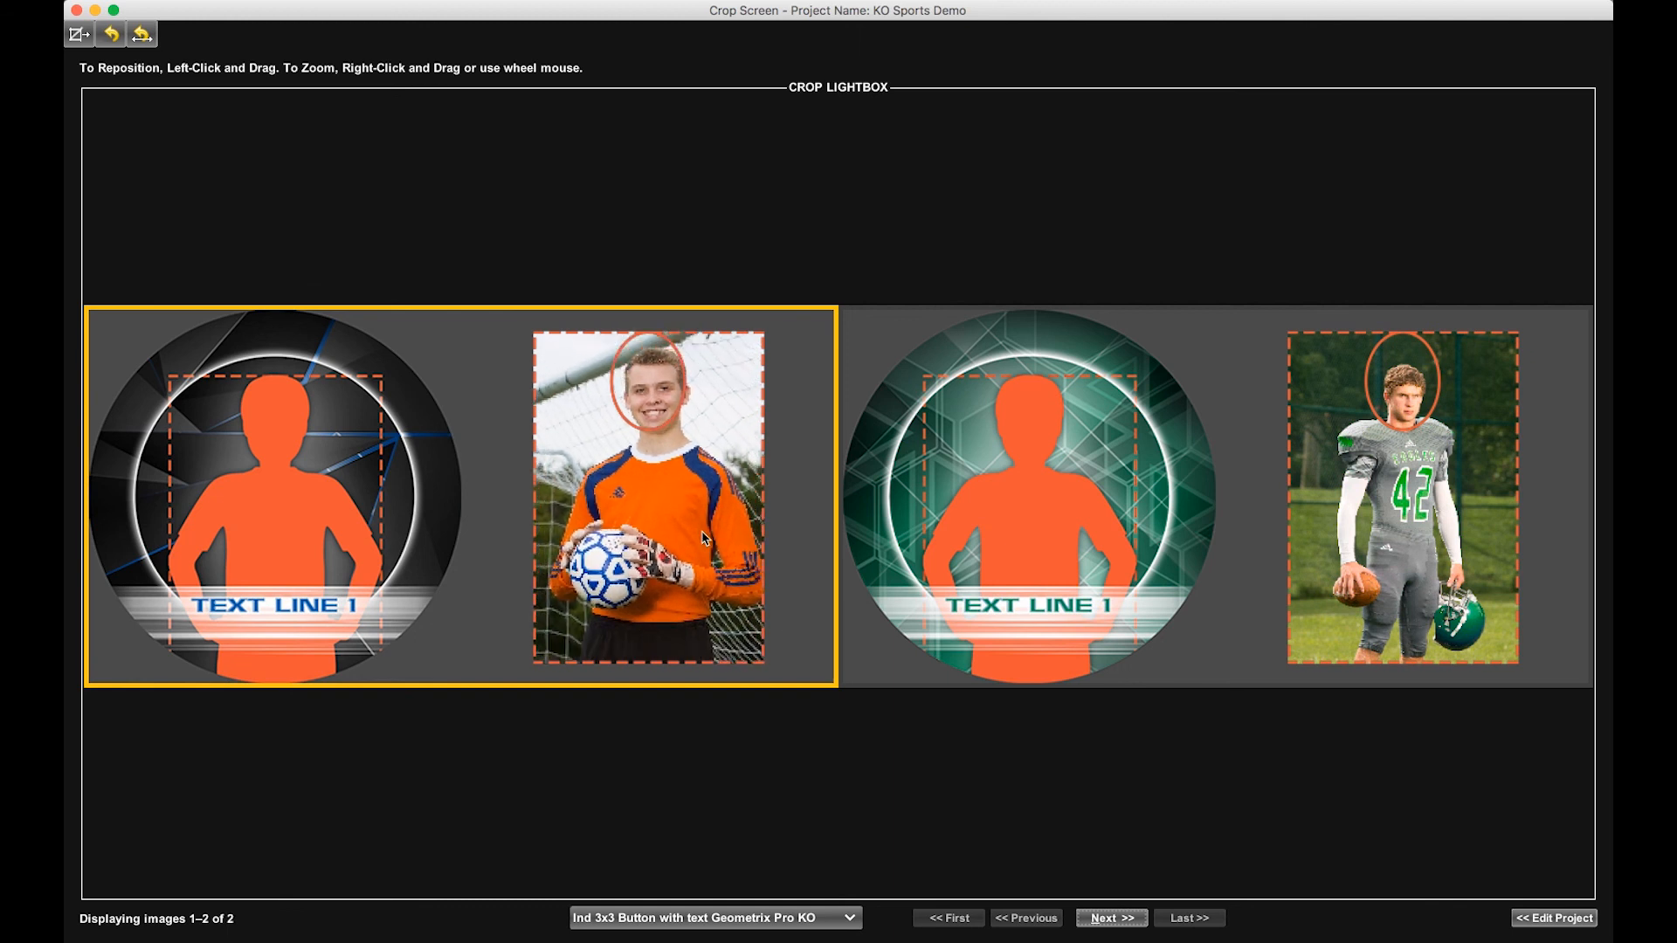
scroll(701, 536, "down", 3)
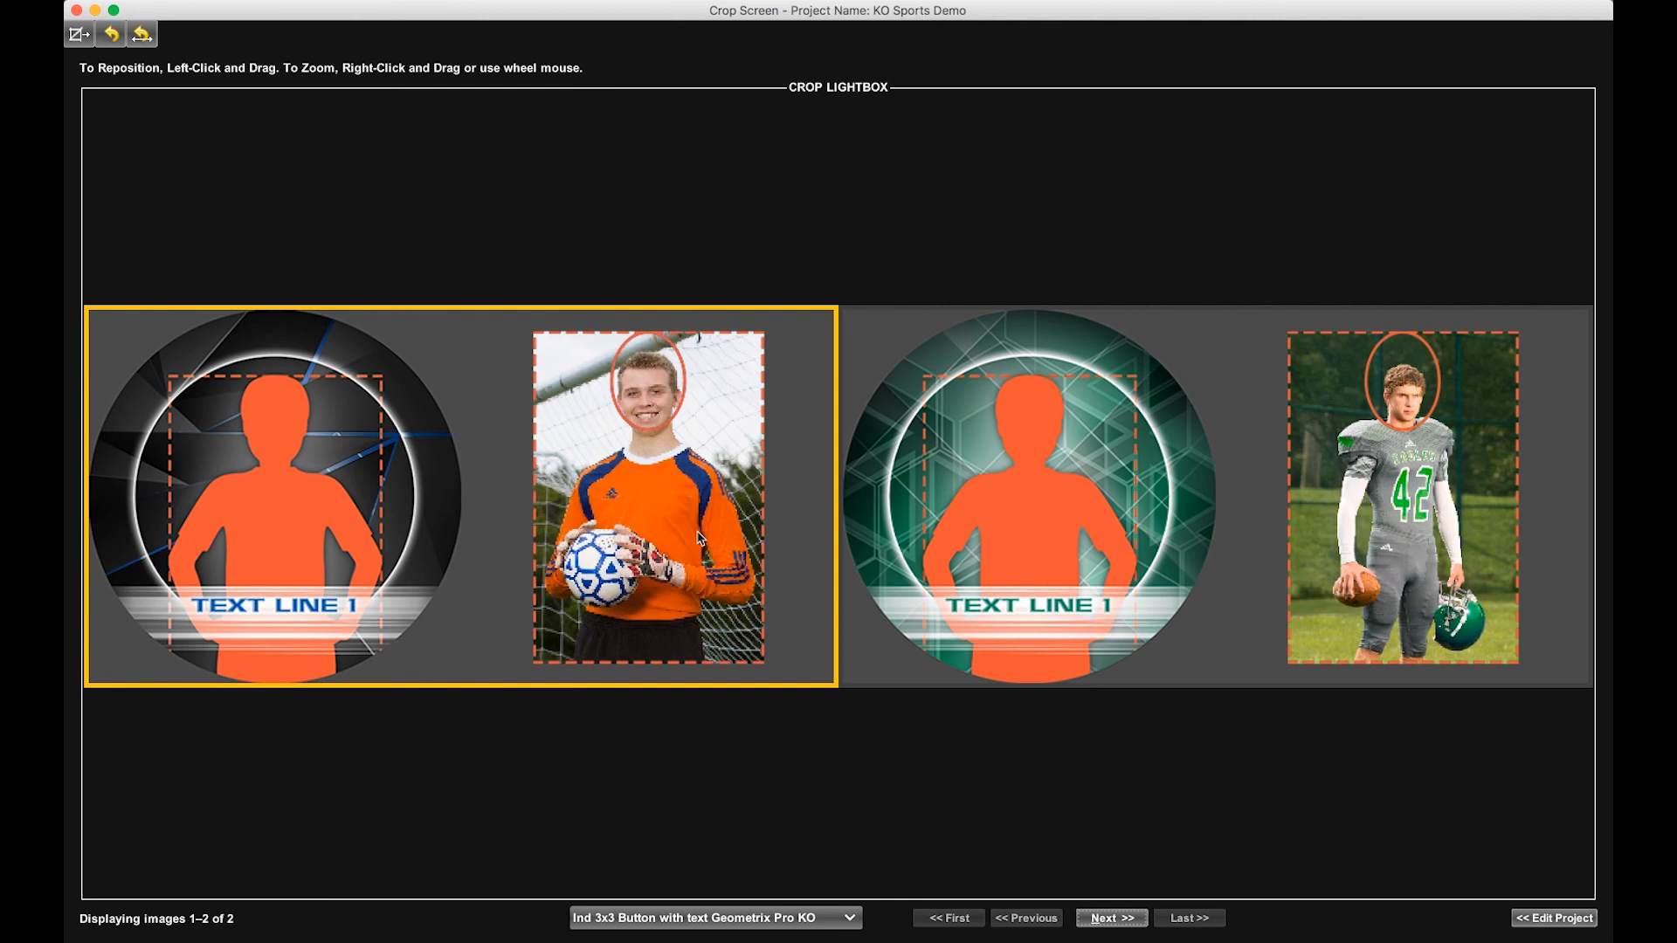
scroll(701, 538, "up", 1)
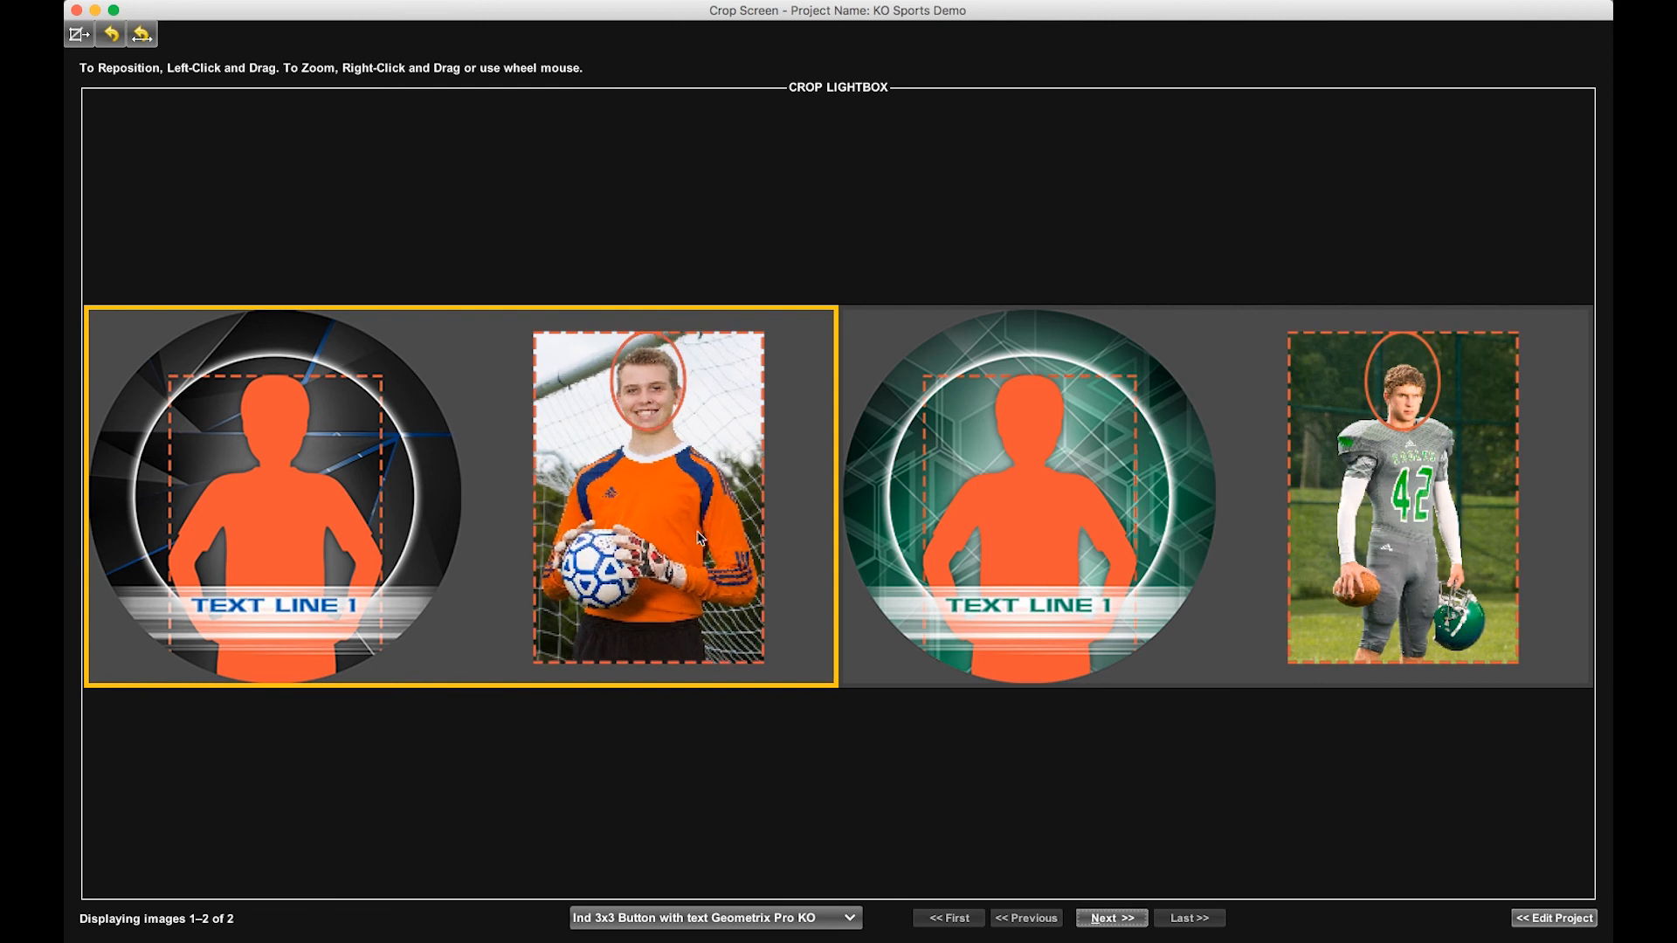
left_click_drag(699, 537, 699, 531)
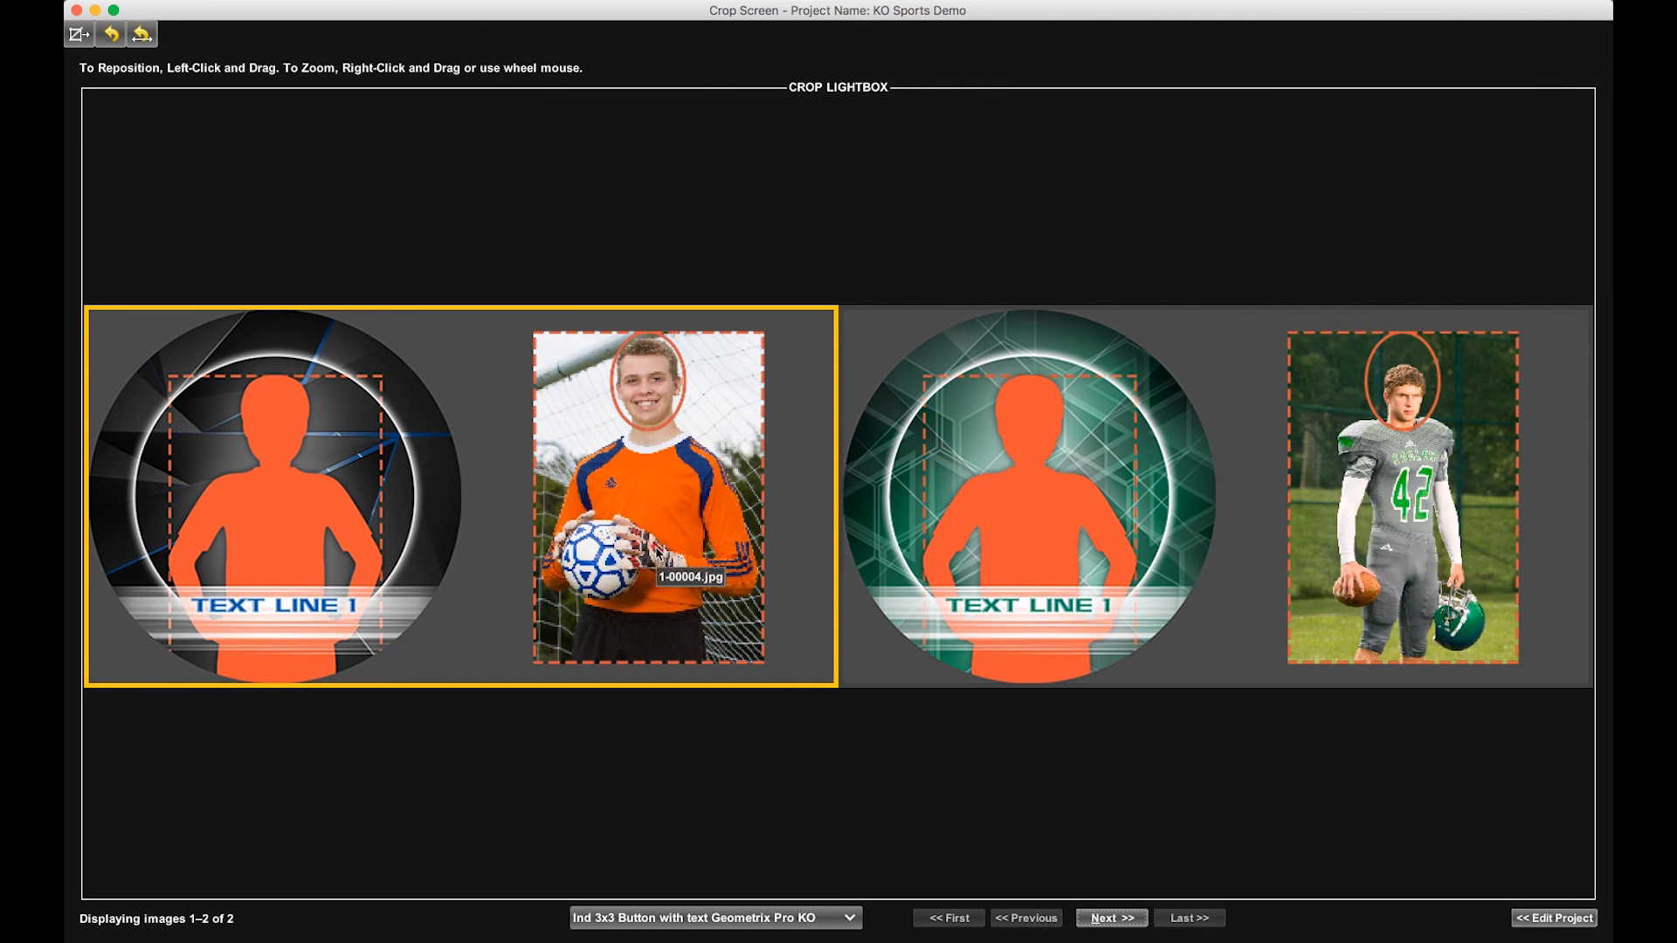
scroll(657, 559, "up", 1)
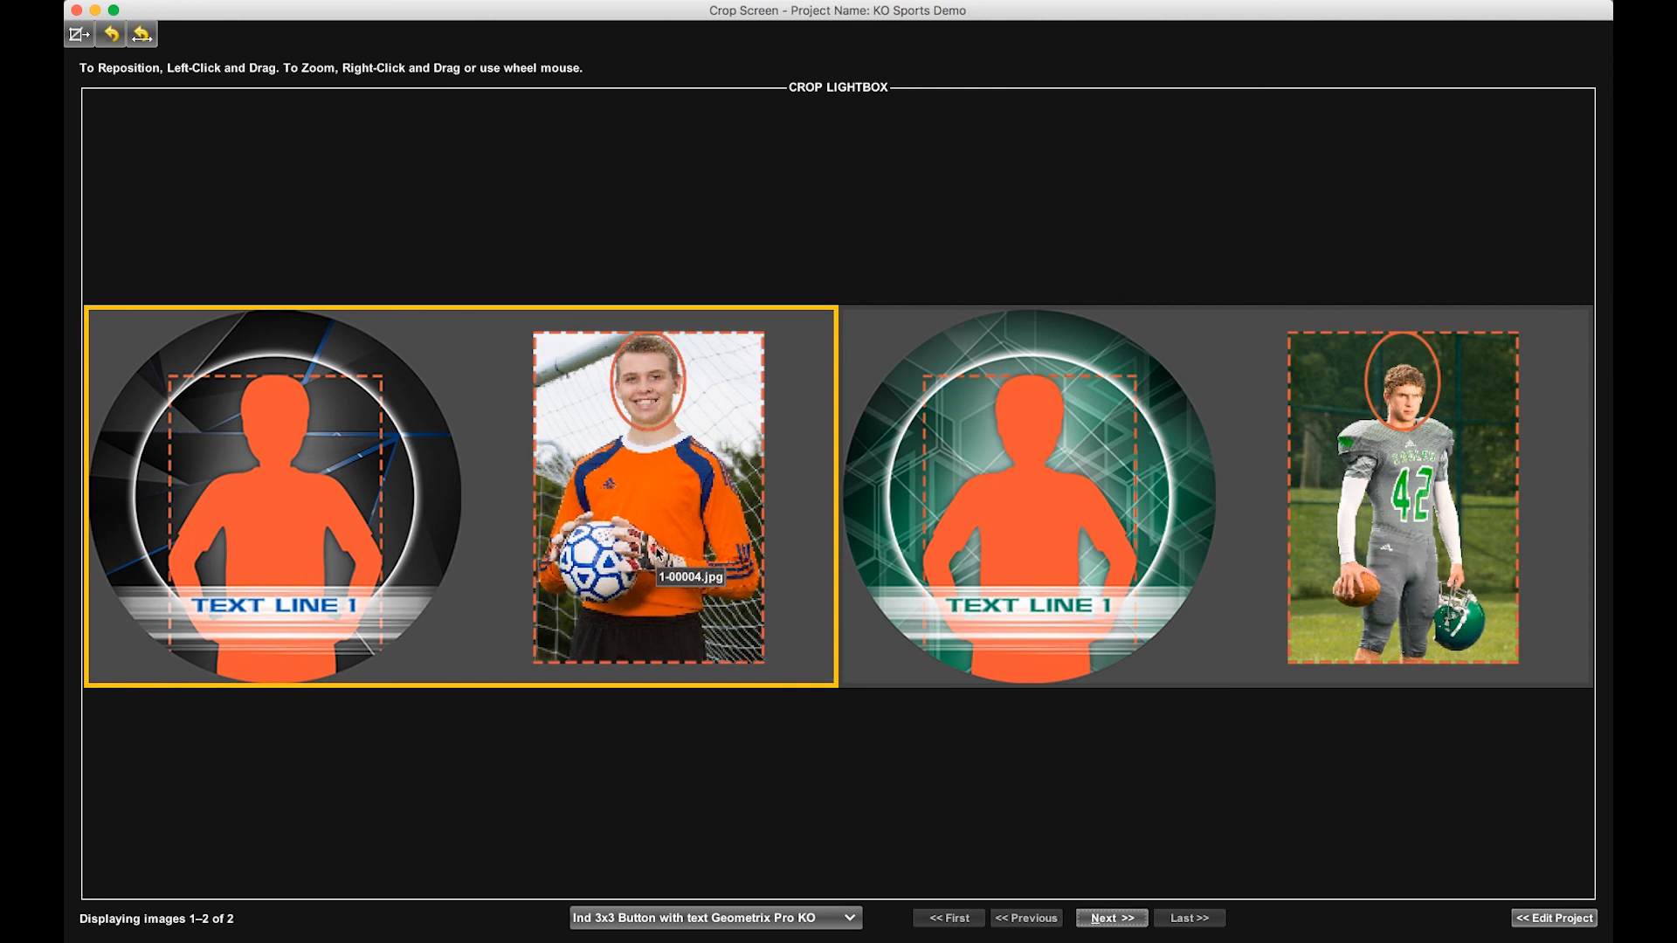
scroll(657, 553, "up", 3)
Crop forward the goalkeeper's button crop to the remaining images, then lower and adjust the football player's crop toward the face oval.
left_click(74, 39)
left_click(797, 503)
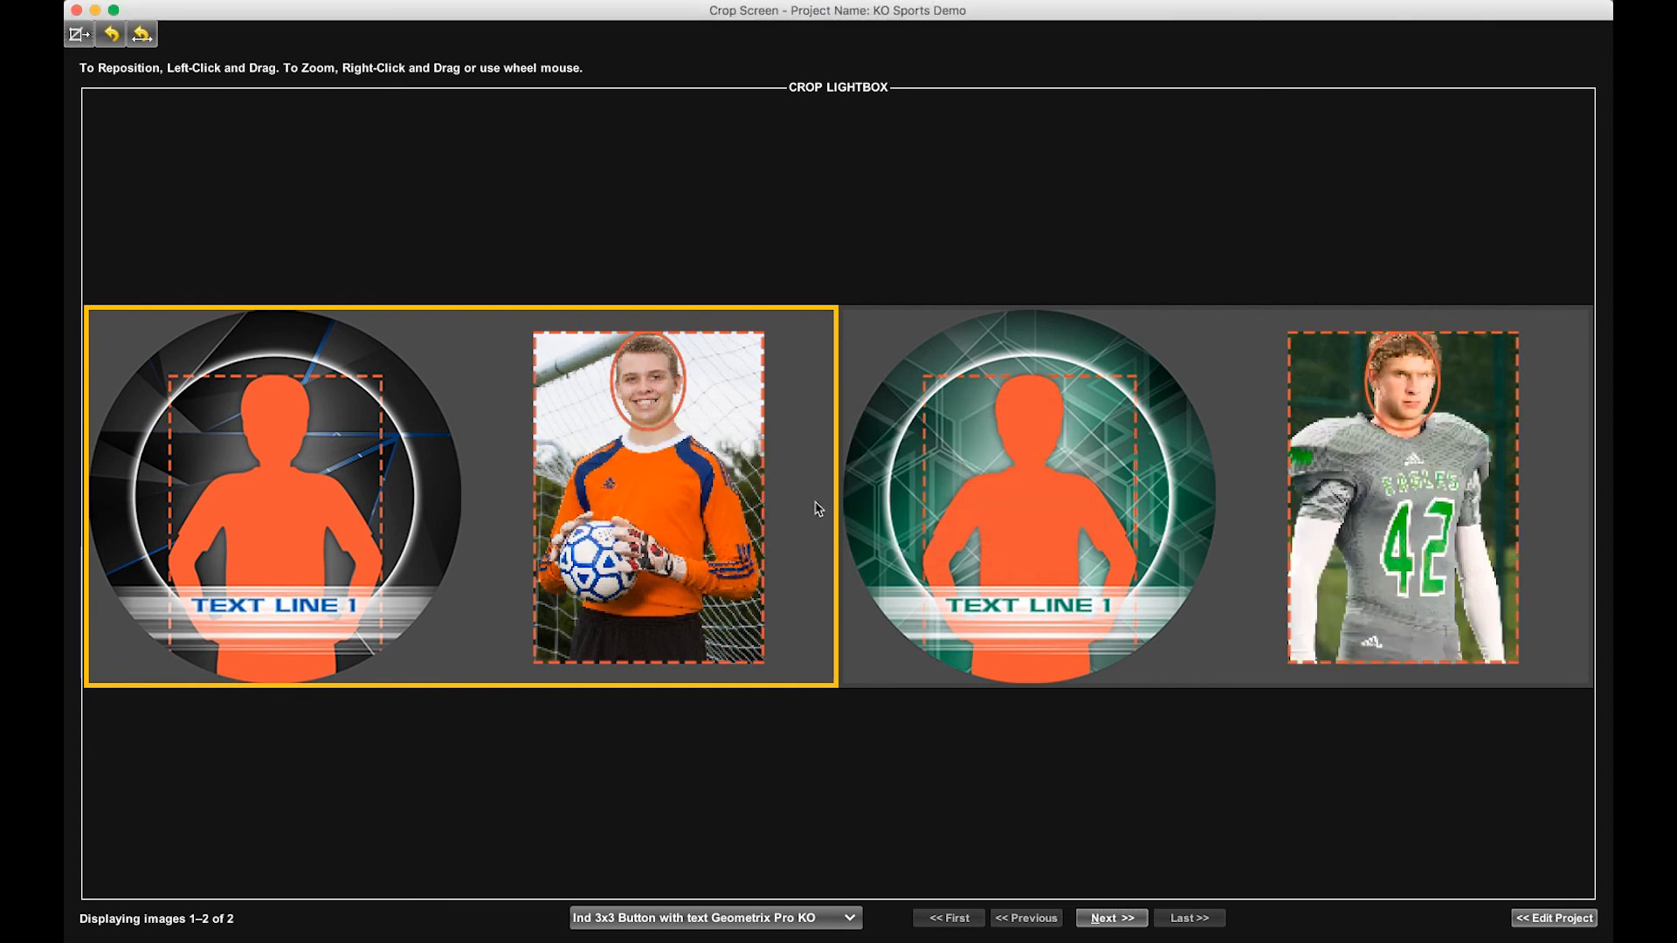
left_click_drag(1356, 433, 1360, 457)
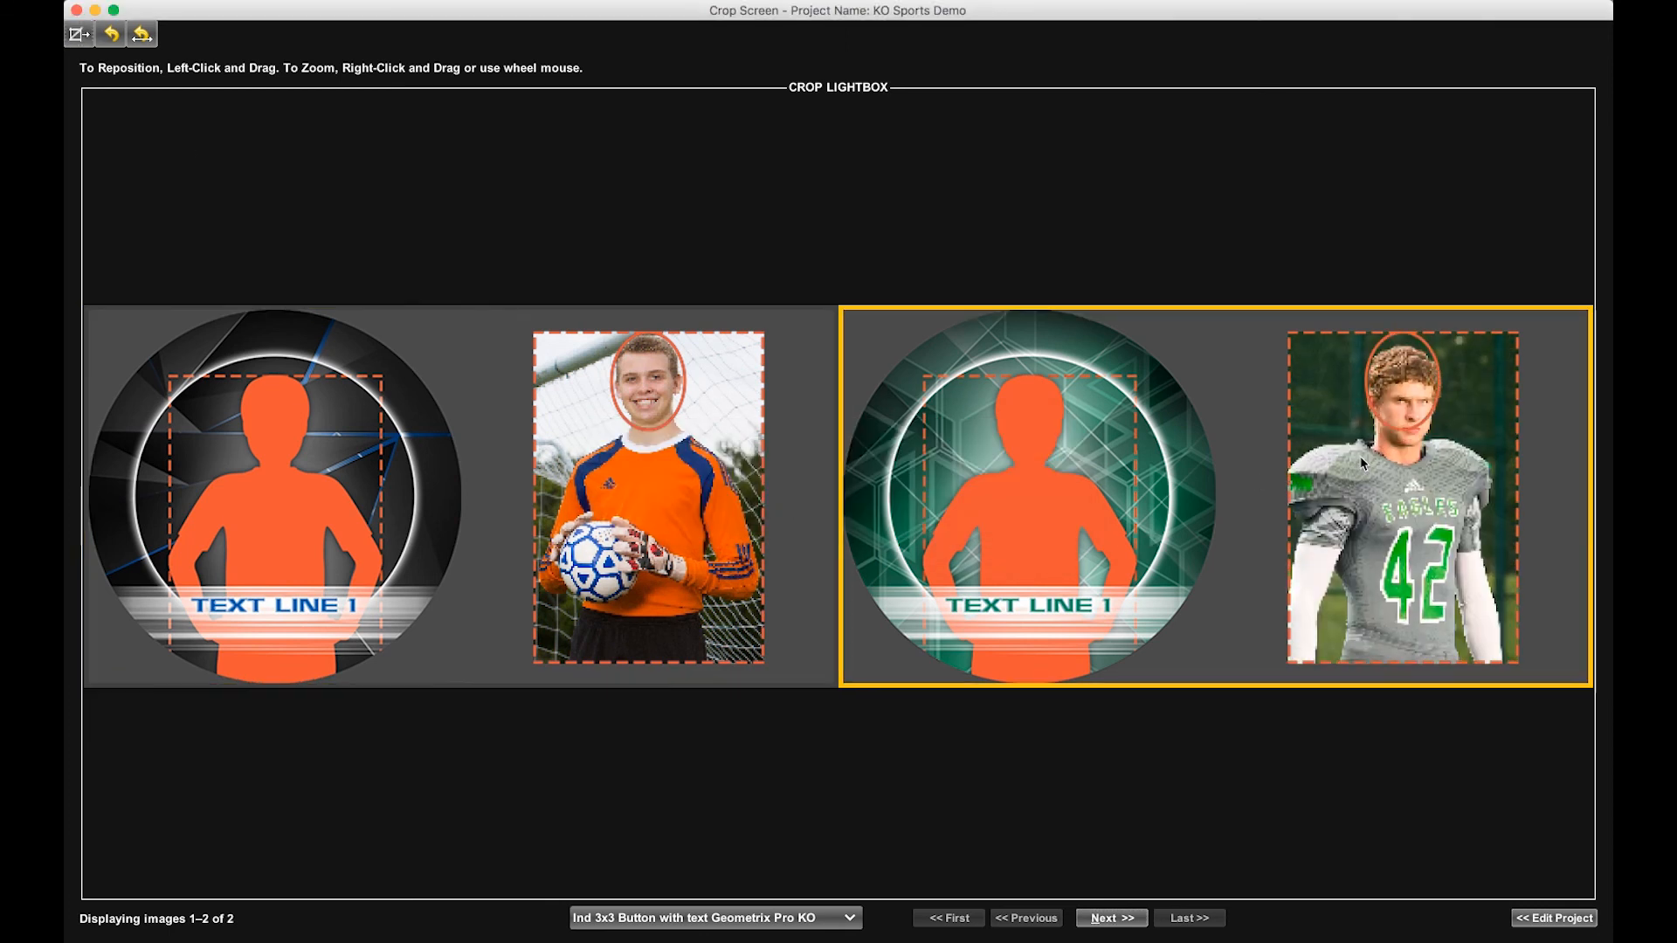
scroll(1363, 454, "up", 1)
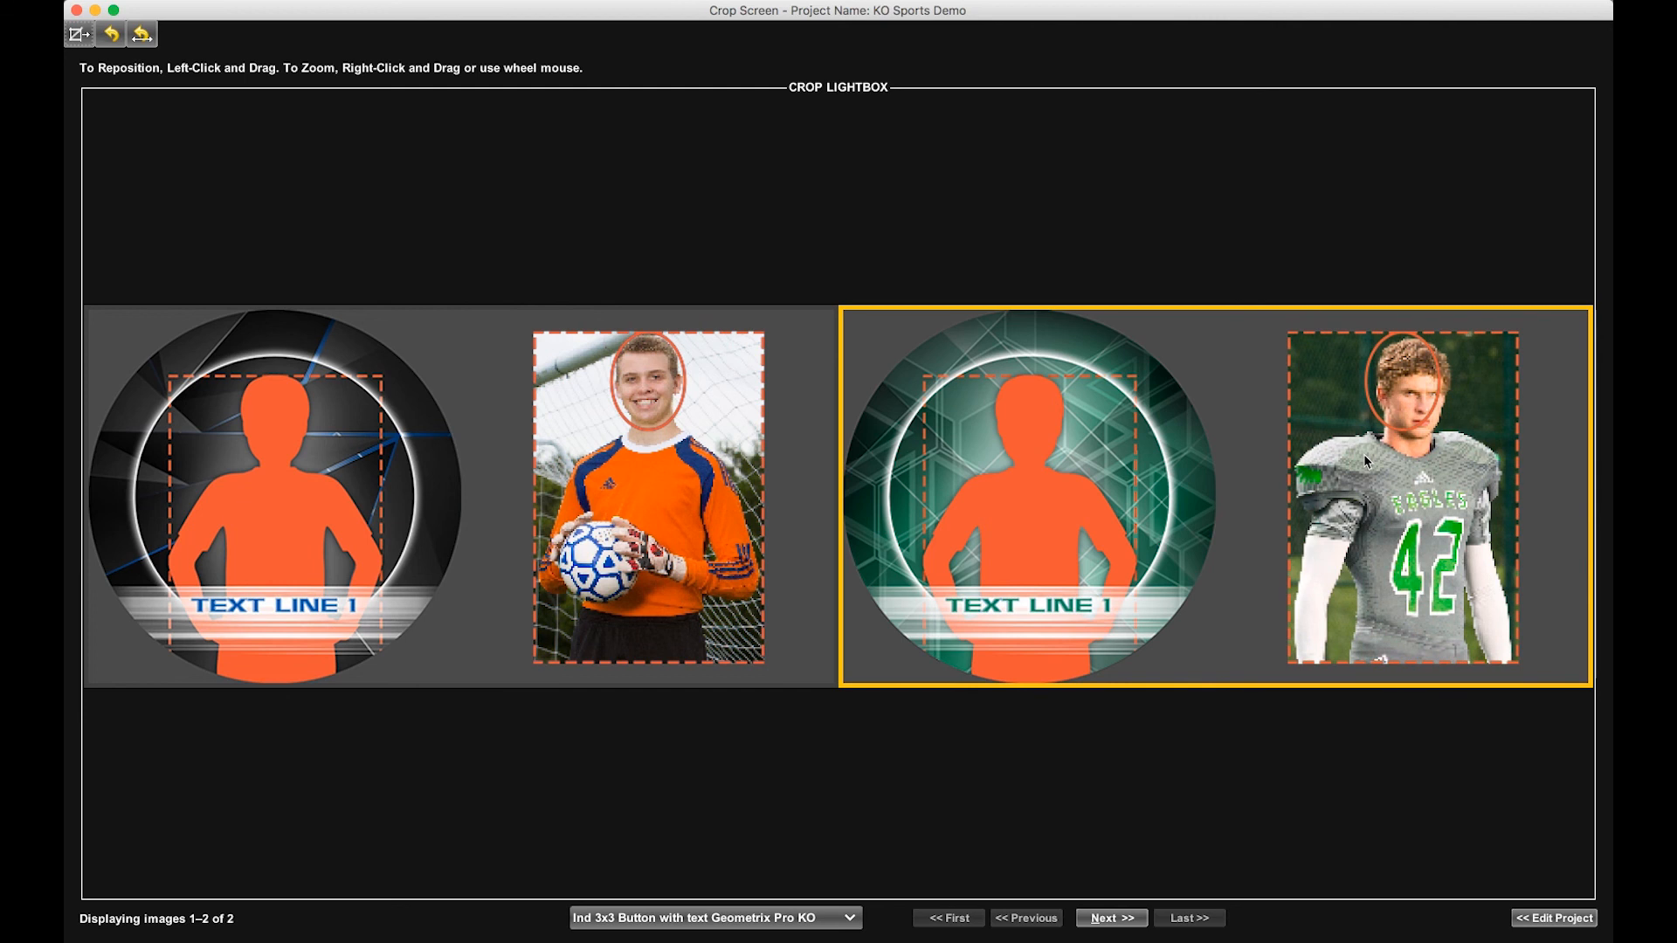
scroll(1365, 454, "down", 1)
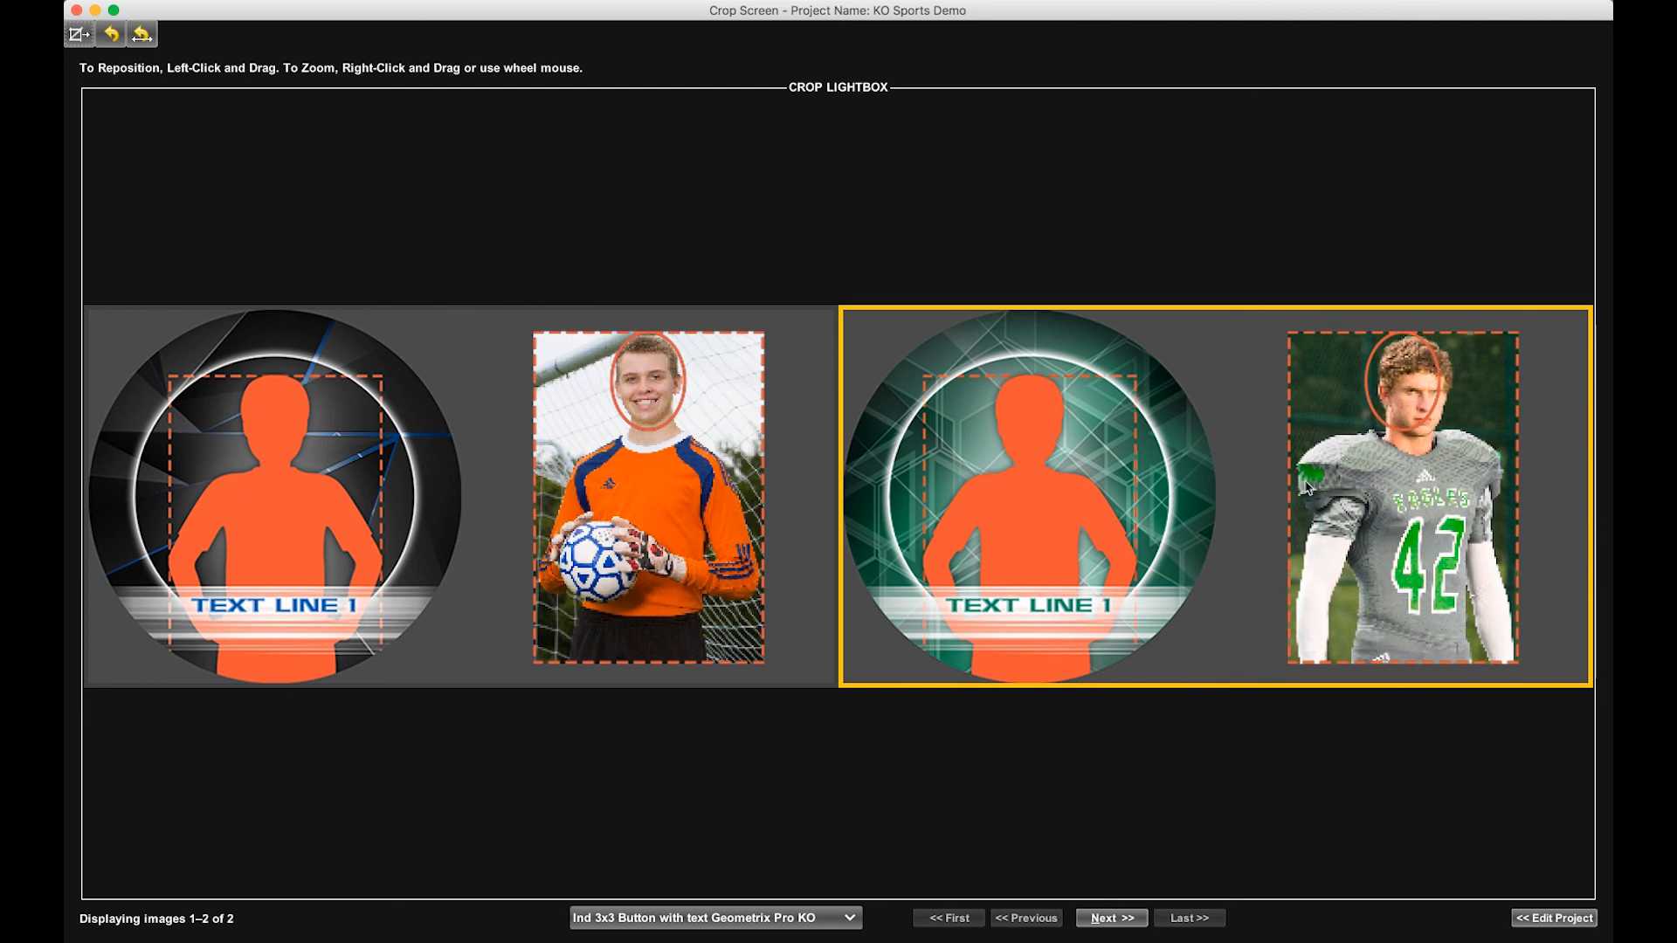
Go to the Ind 3x3 Button with text Impact Pro crop and enlarge and center the basketball player in the circular opening.
left_click(1109, 918)
left_click_drag(844, 353, 864, 453)
scroll(851, 436, "up", 3)
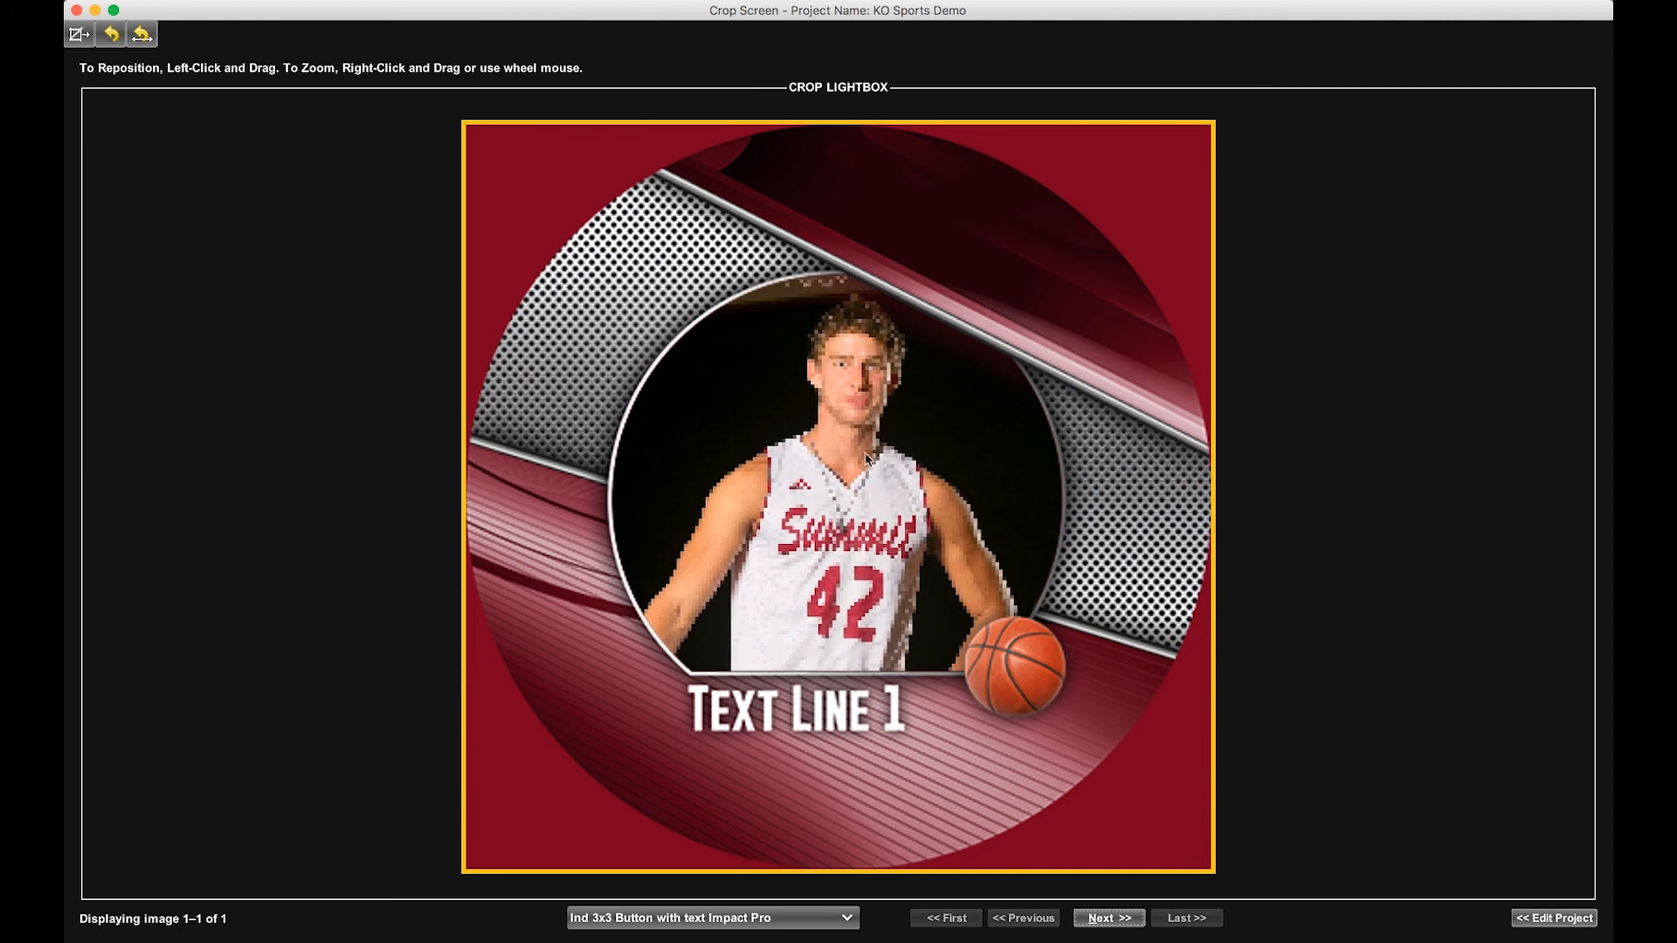
scroll(864, 453, "up", 3)
left_click_drag(825, 393, 851, 459)
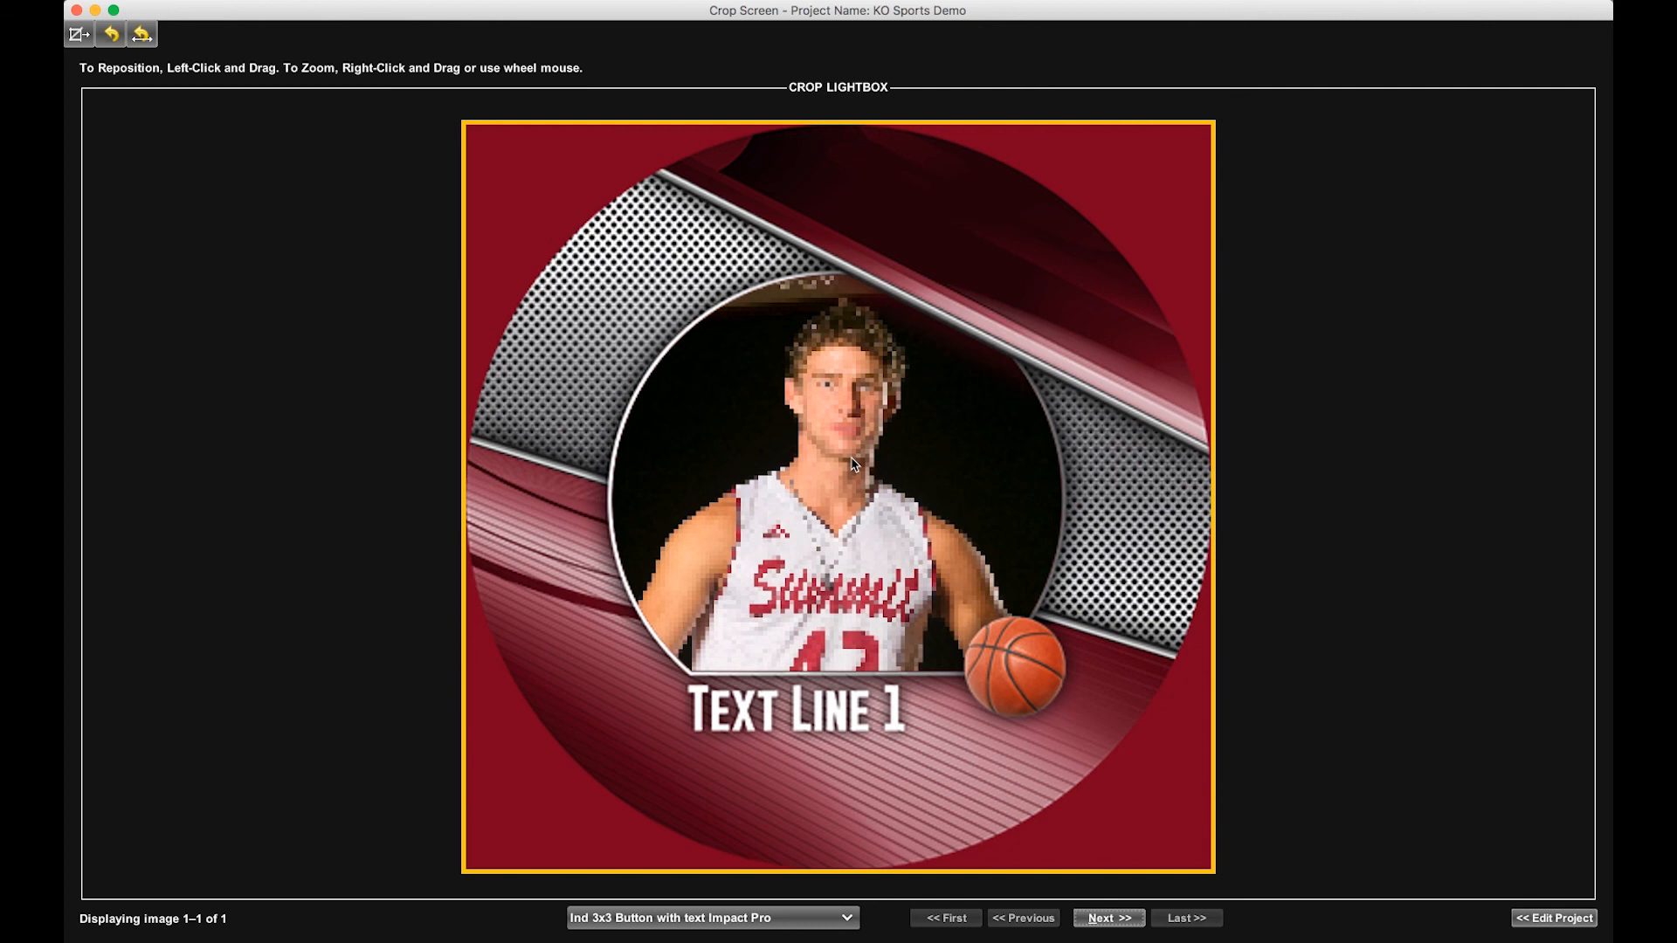
Go to the 8x10 Memory Mate (Horizontal) Geometrix crops and enlarge and reposition the volleyball player so her head fits the face oval.
left_click(1111, 918)
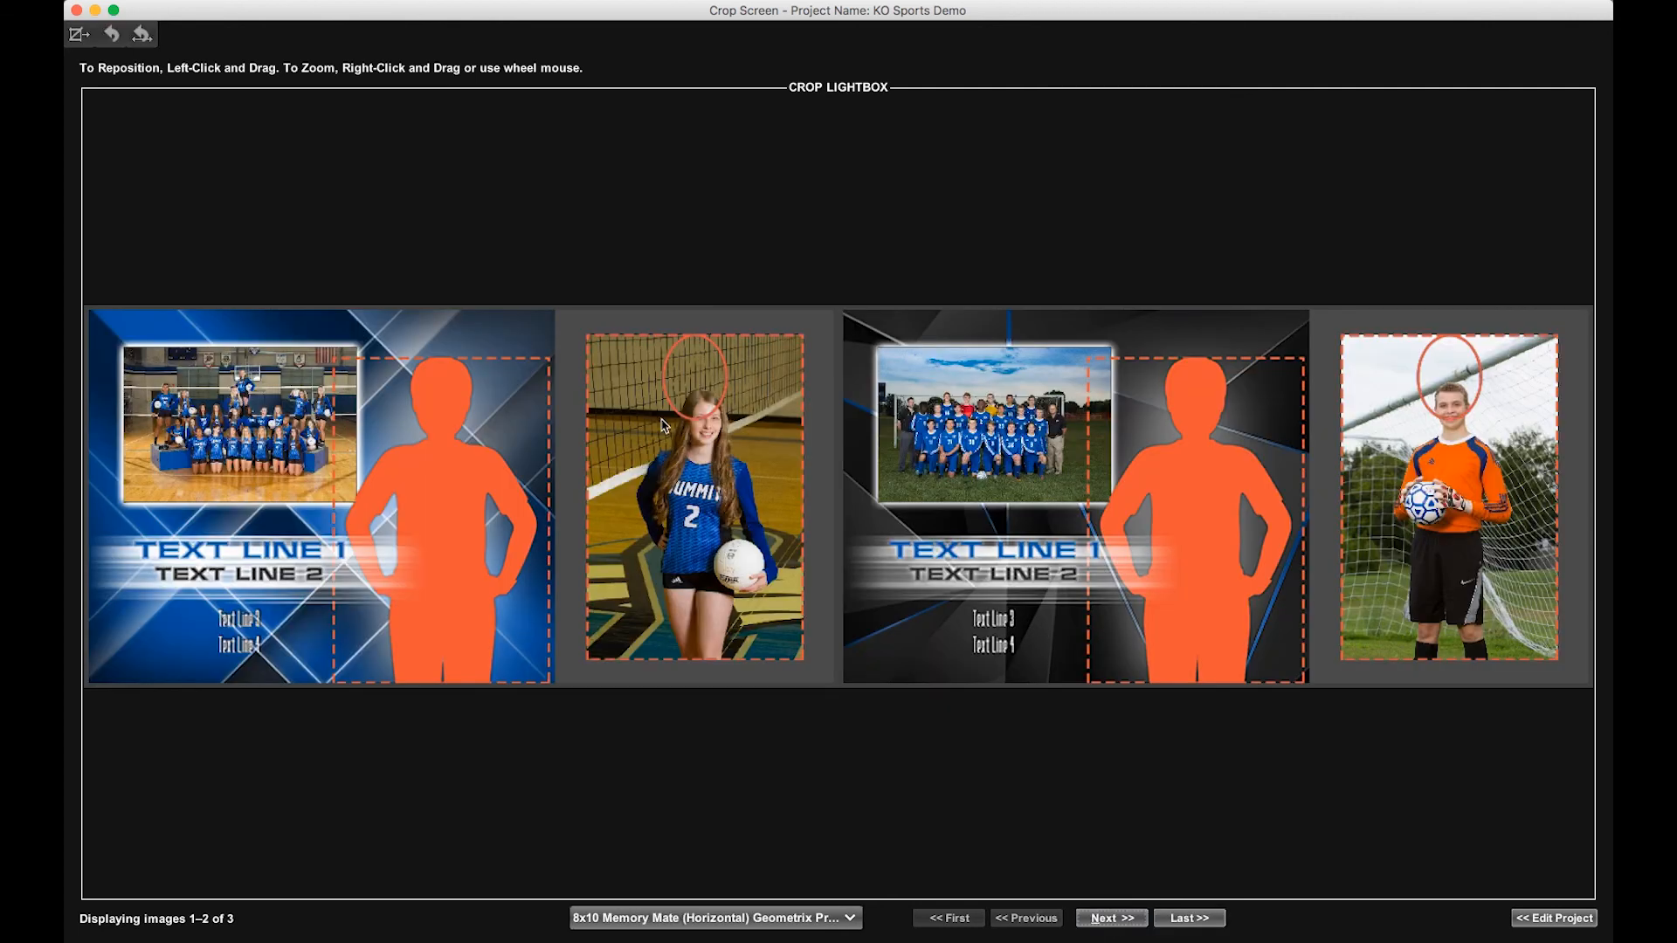
left_click(718, 502)
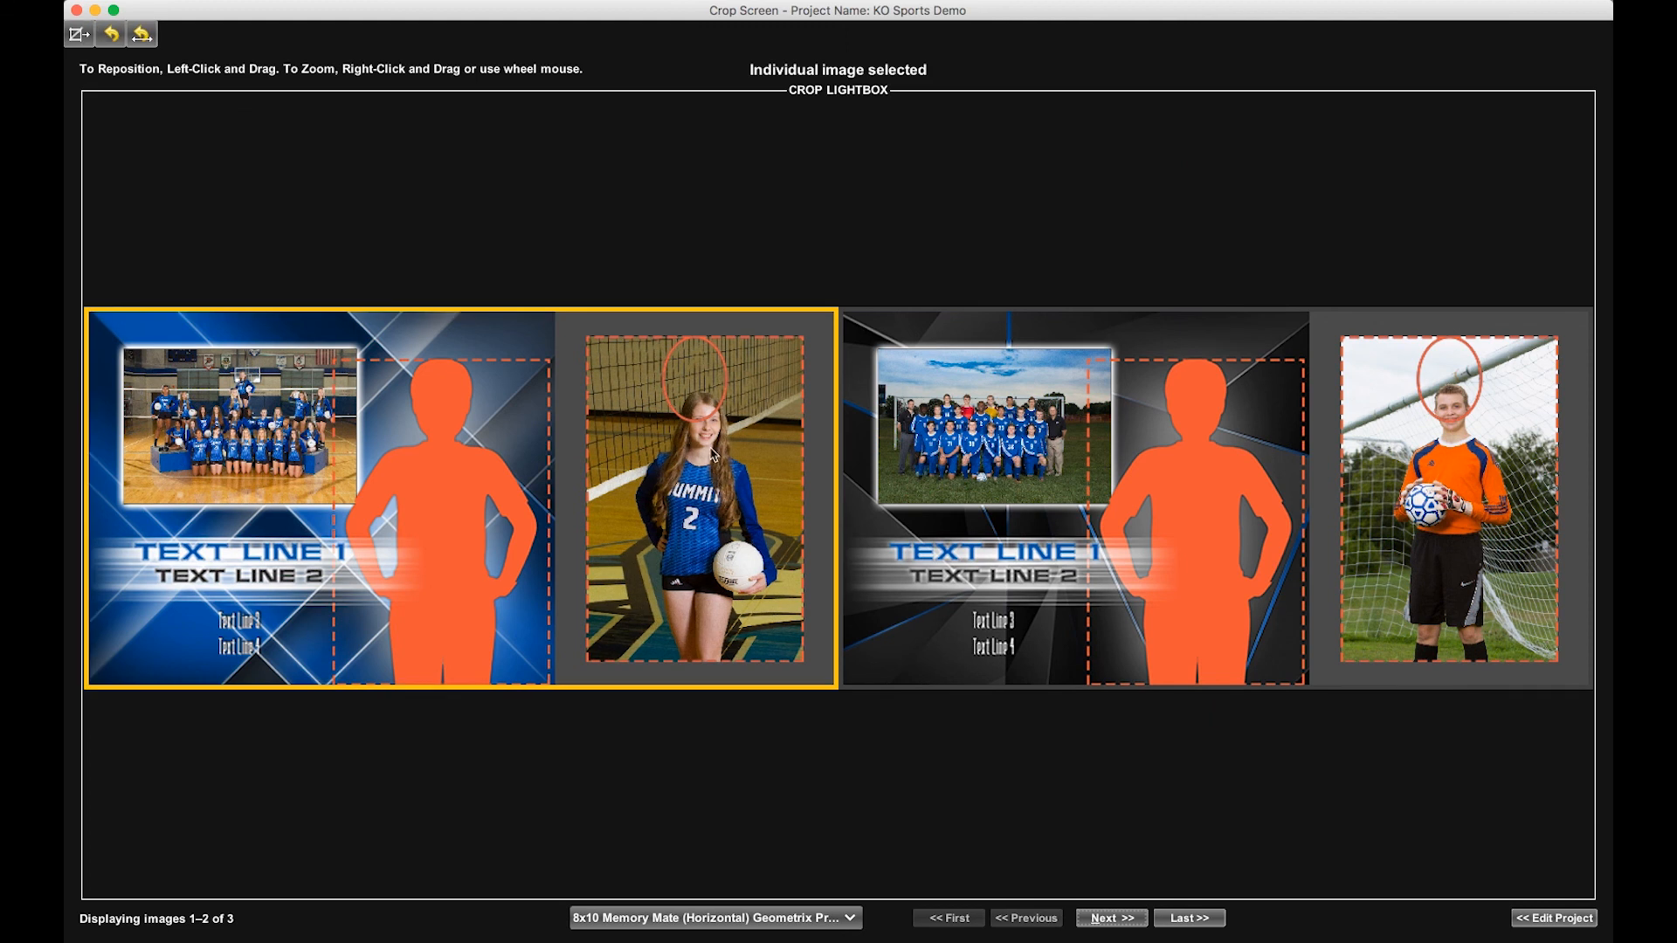
scroll(714, 454, "up", 4)
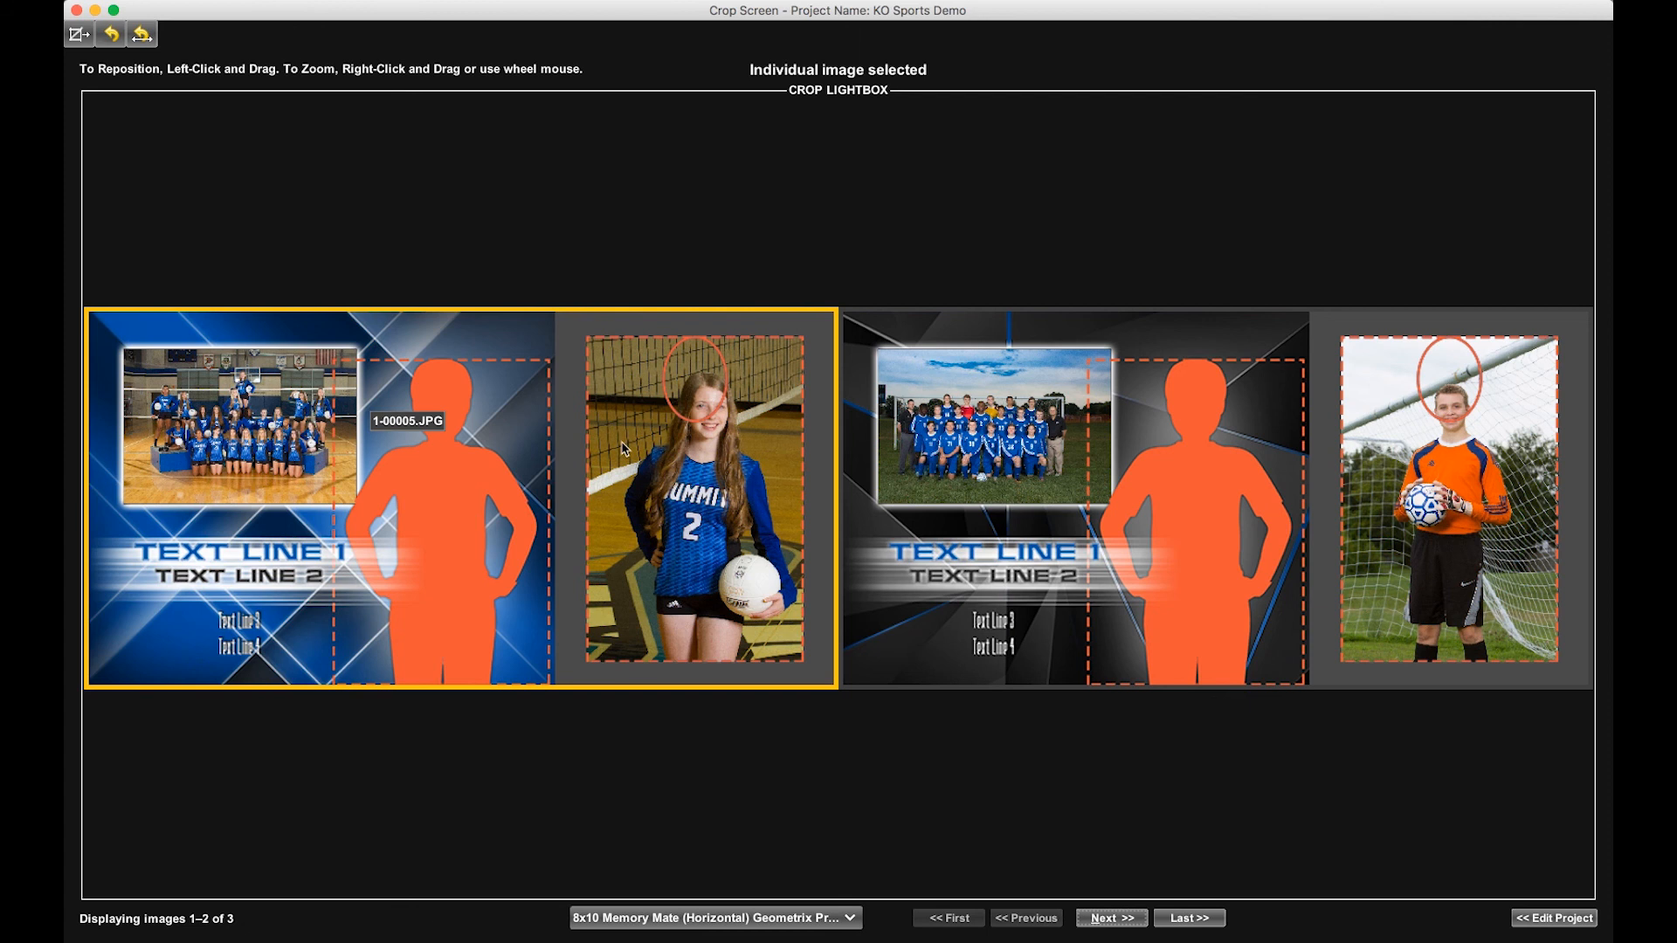
left_click_drag(720, 466, 709, 435)
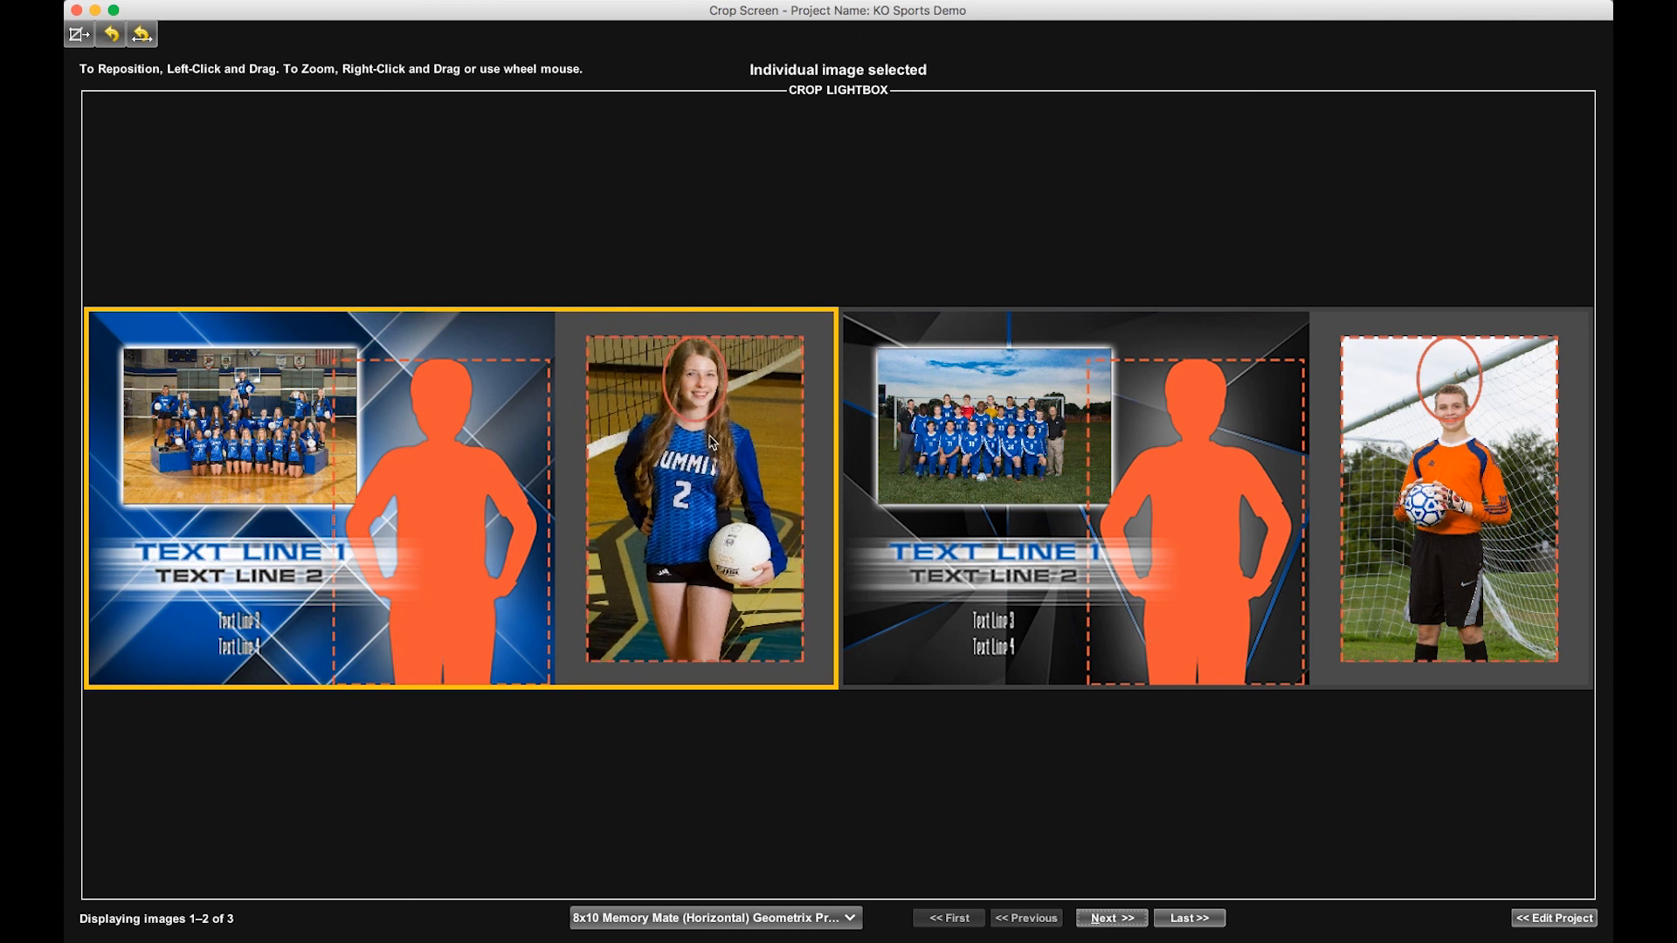
scroll(709, 441, "up", 1)
scroll(711, 442, "down", 4)
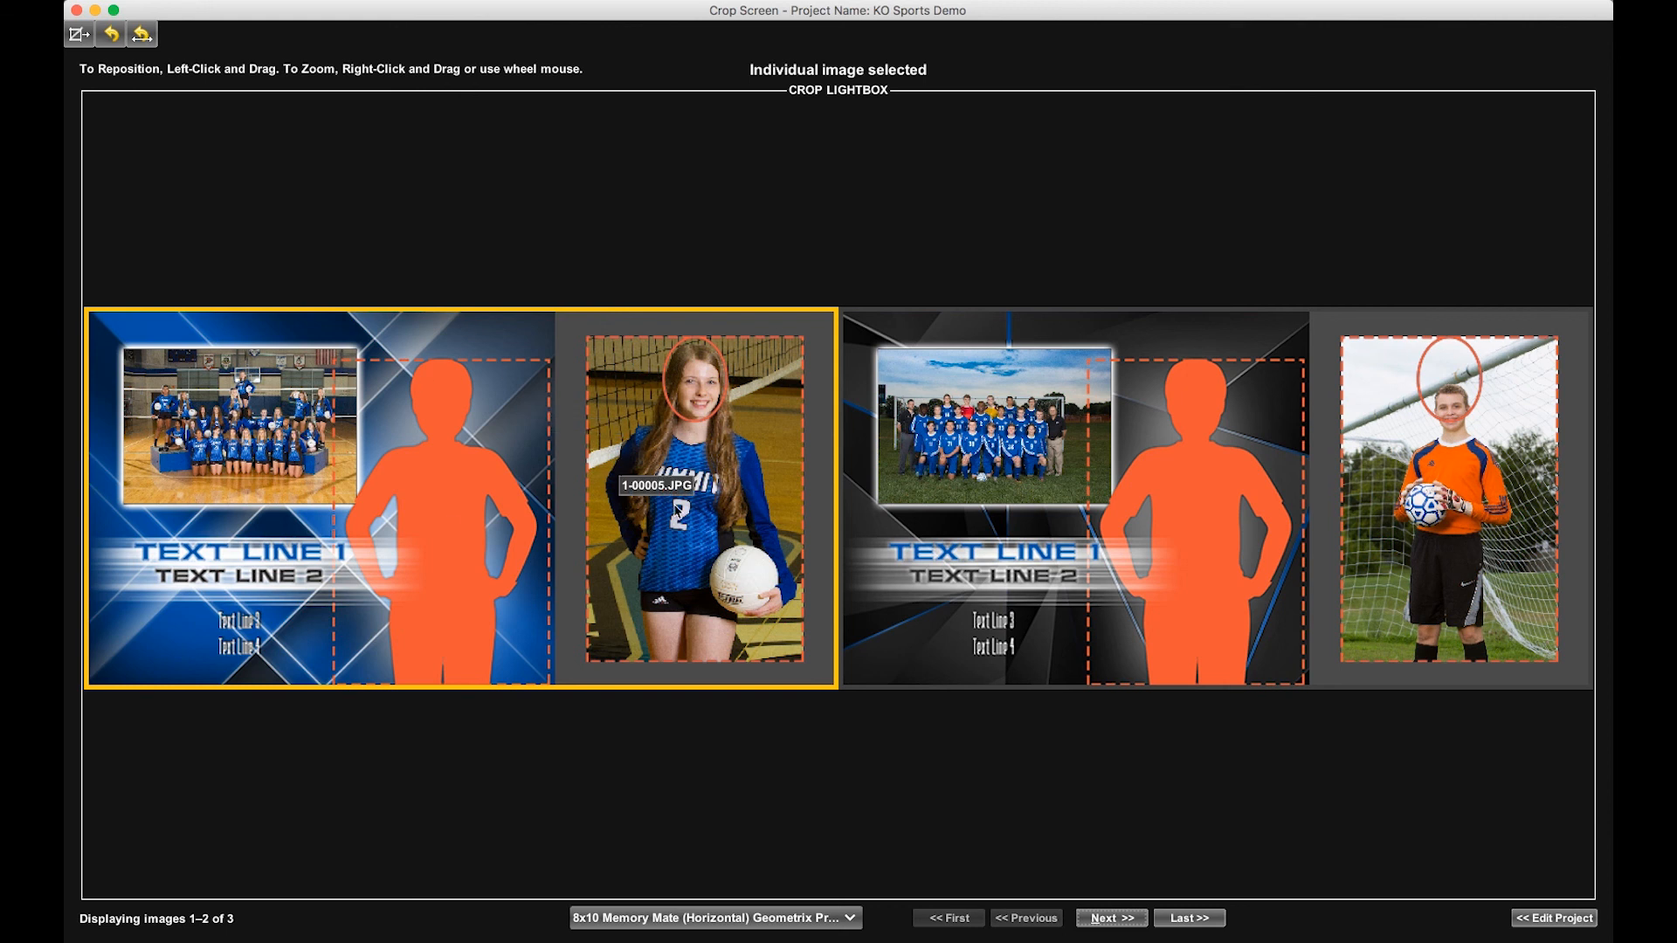
scroll(678, 512, "up", 5)
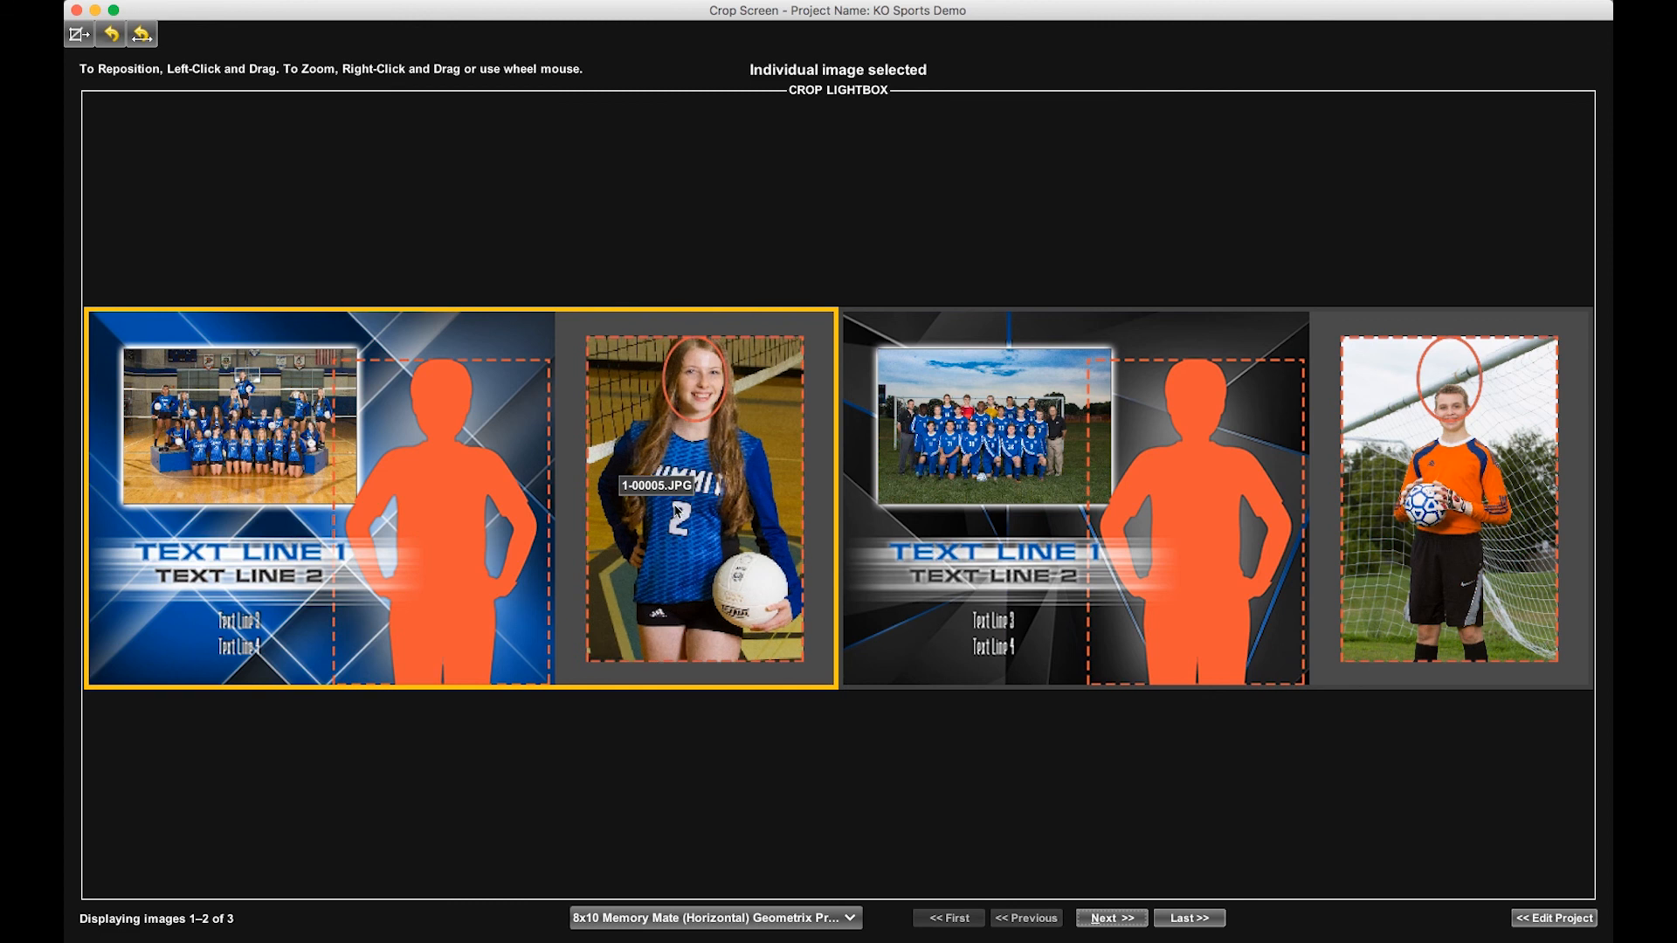
scroll(672, 518, "down", 3)
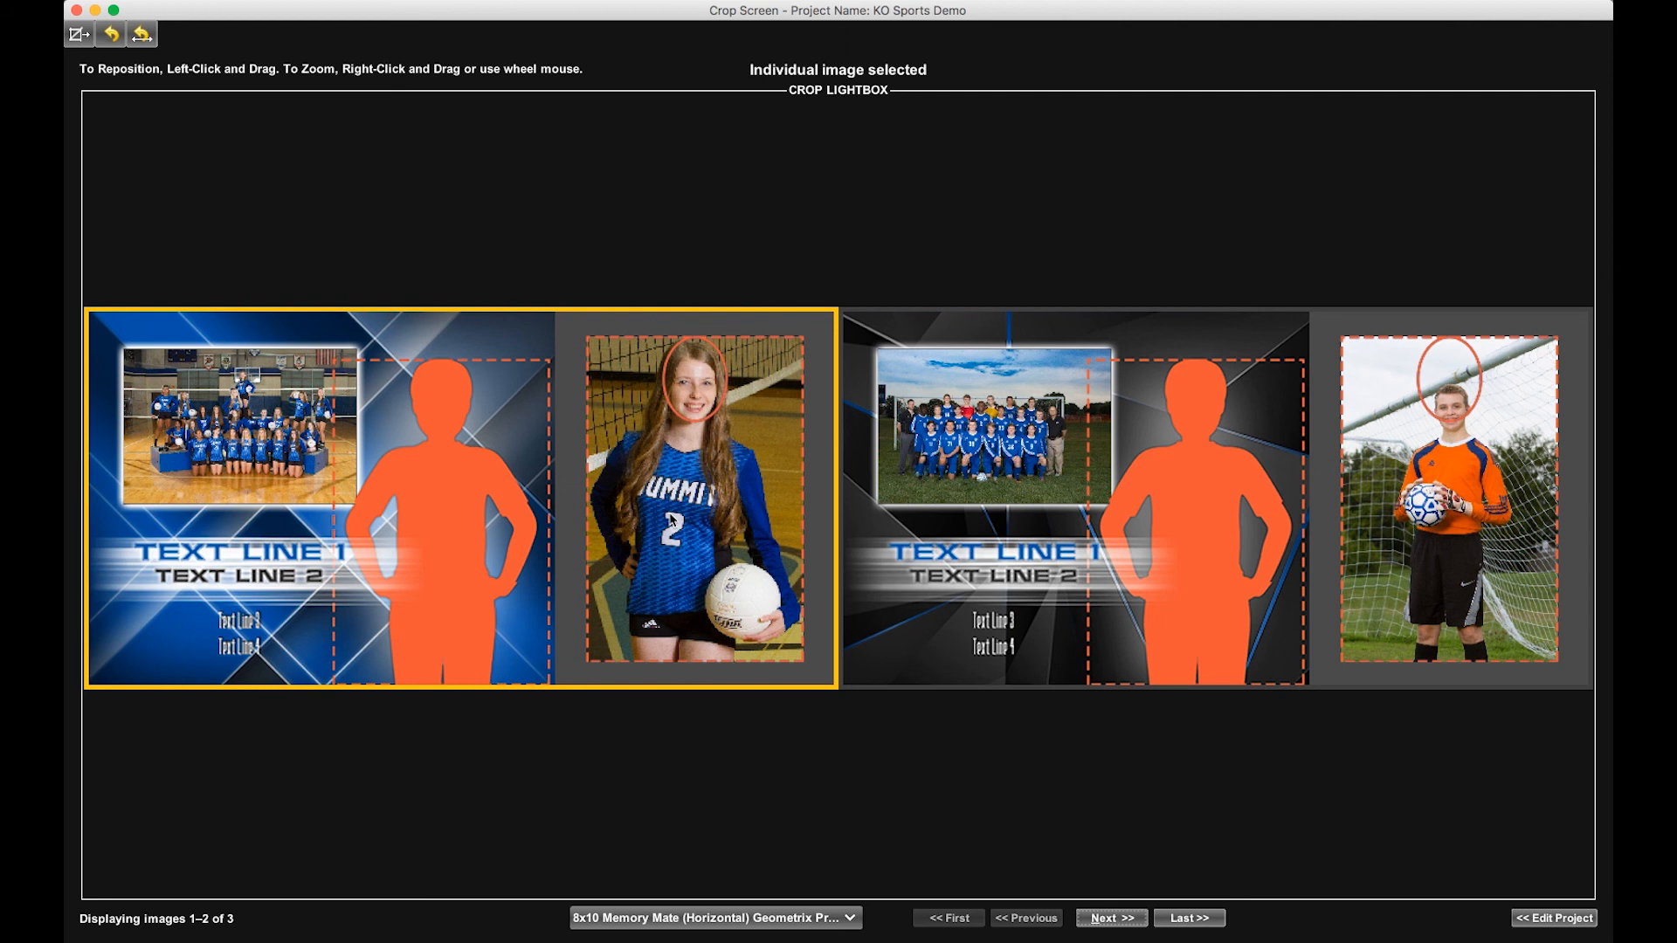
Crop forward the volleyball player's memory mate crop to all remaining images, then enlarge and align the goalkeeper's head with his face oval.
key("f")
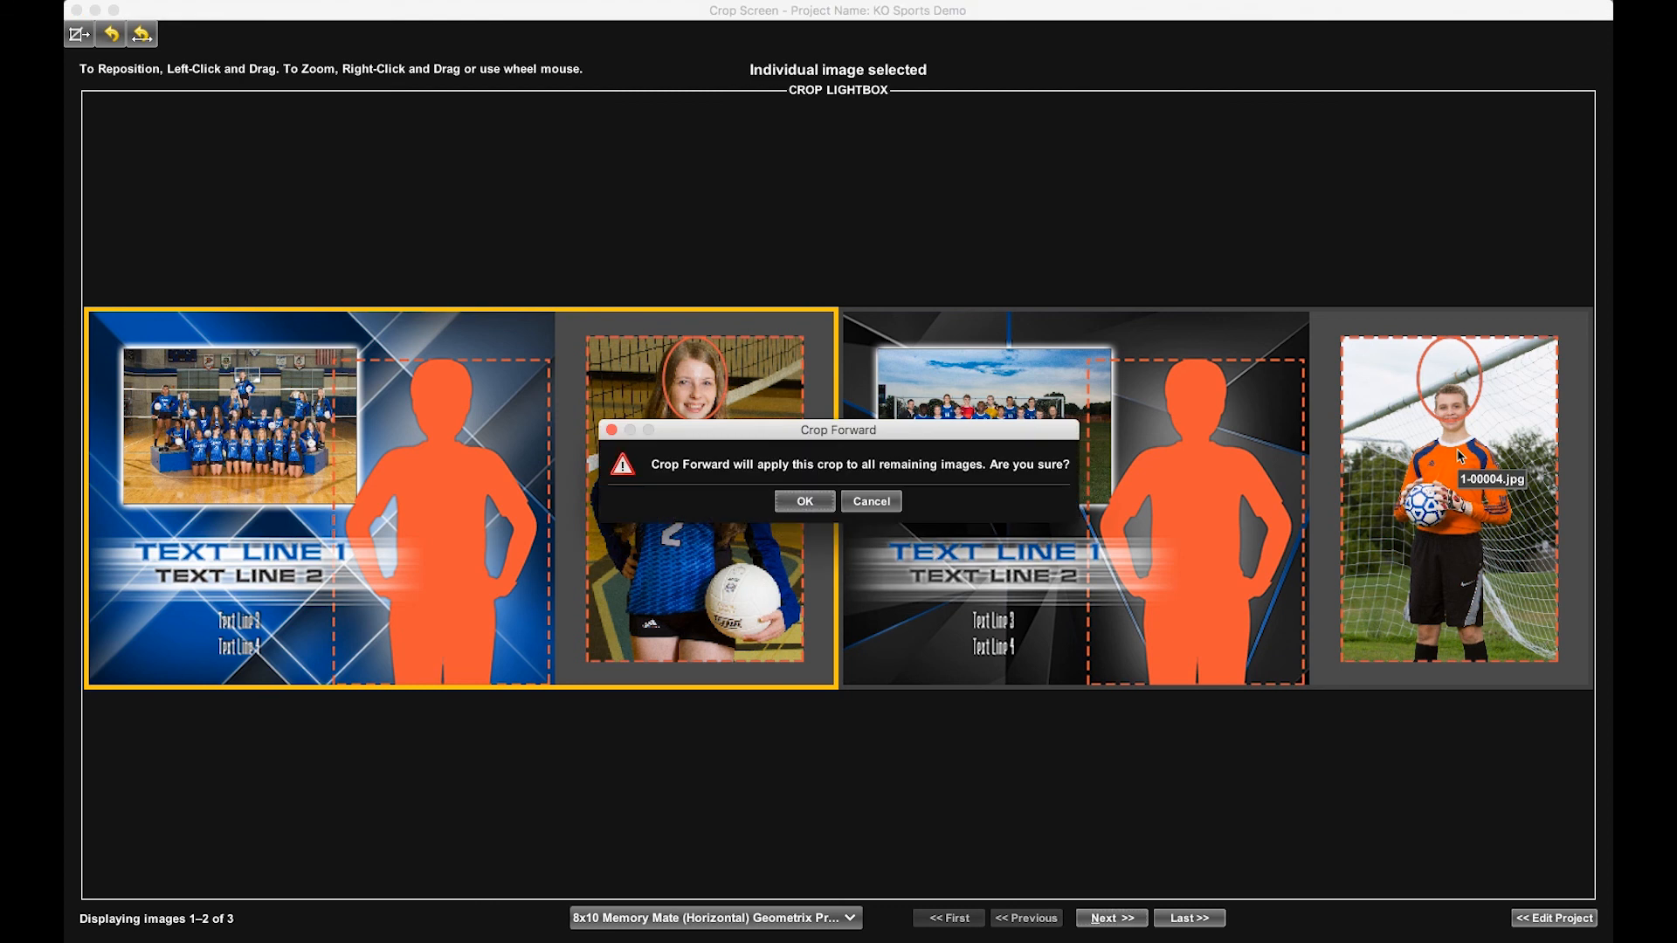
left_click(800, 501)
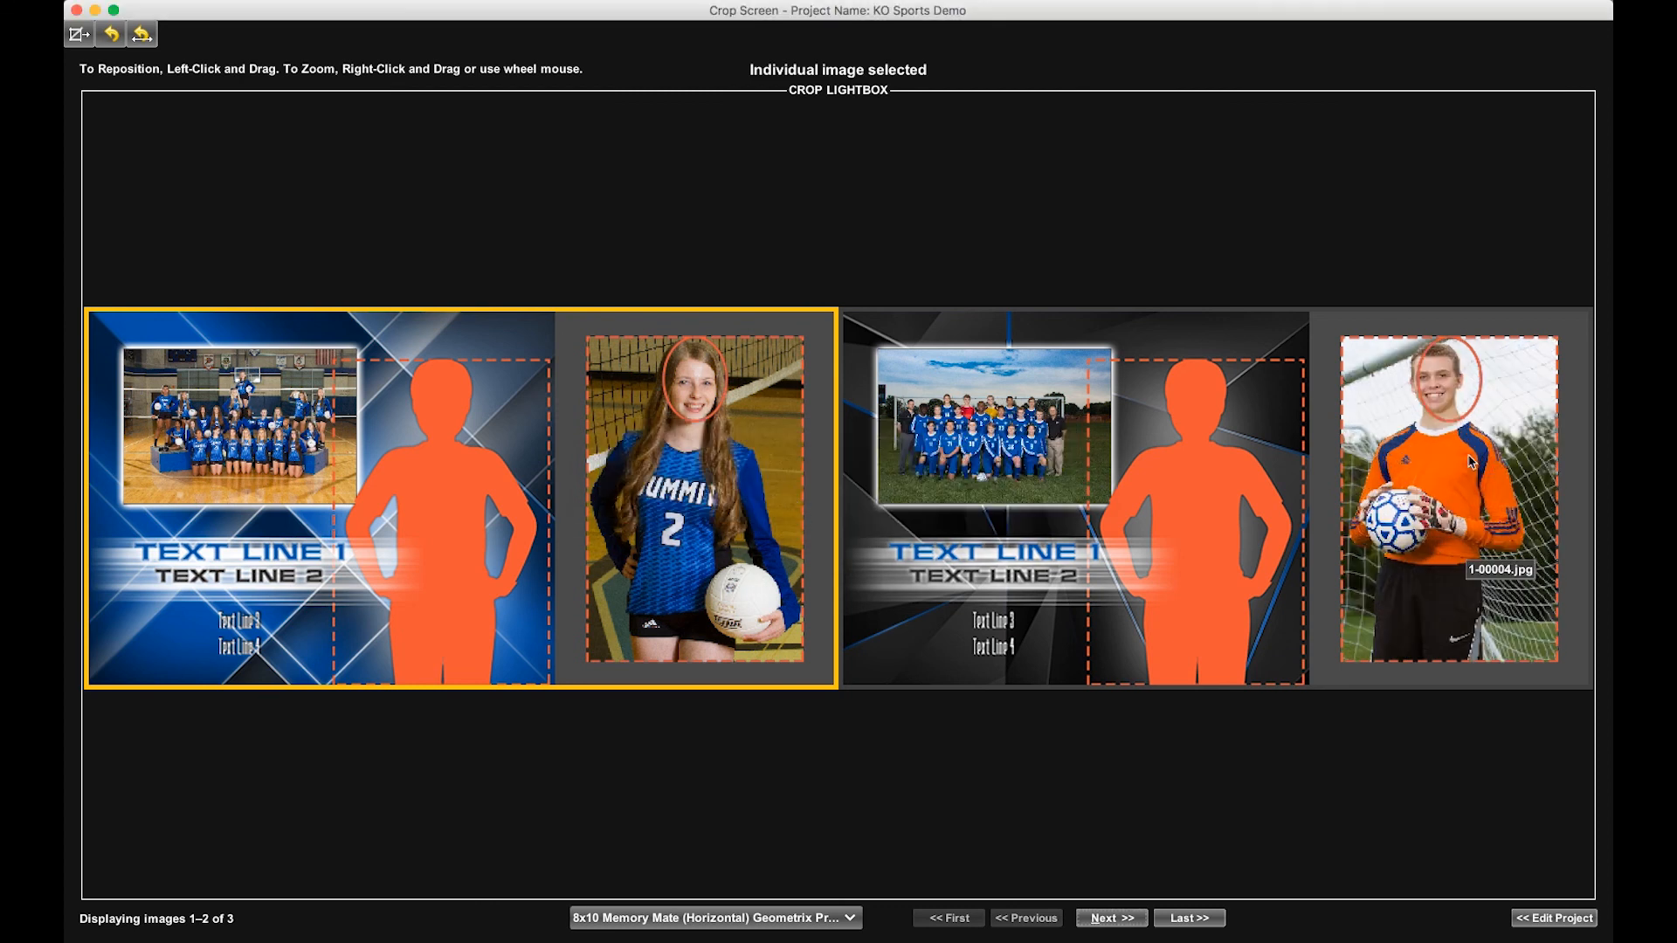
scroll(1476, 458, "up", 5)
left_click_drag(1485, 446, 1485, 456)
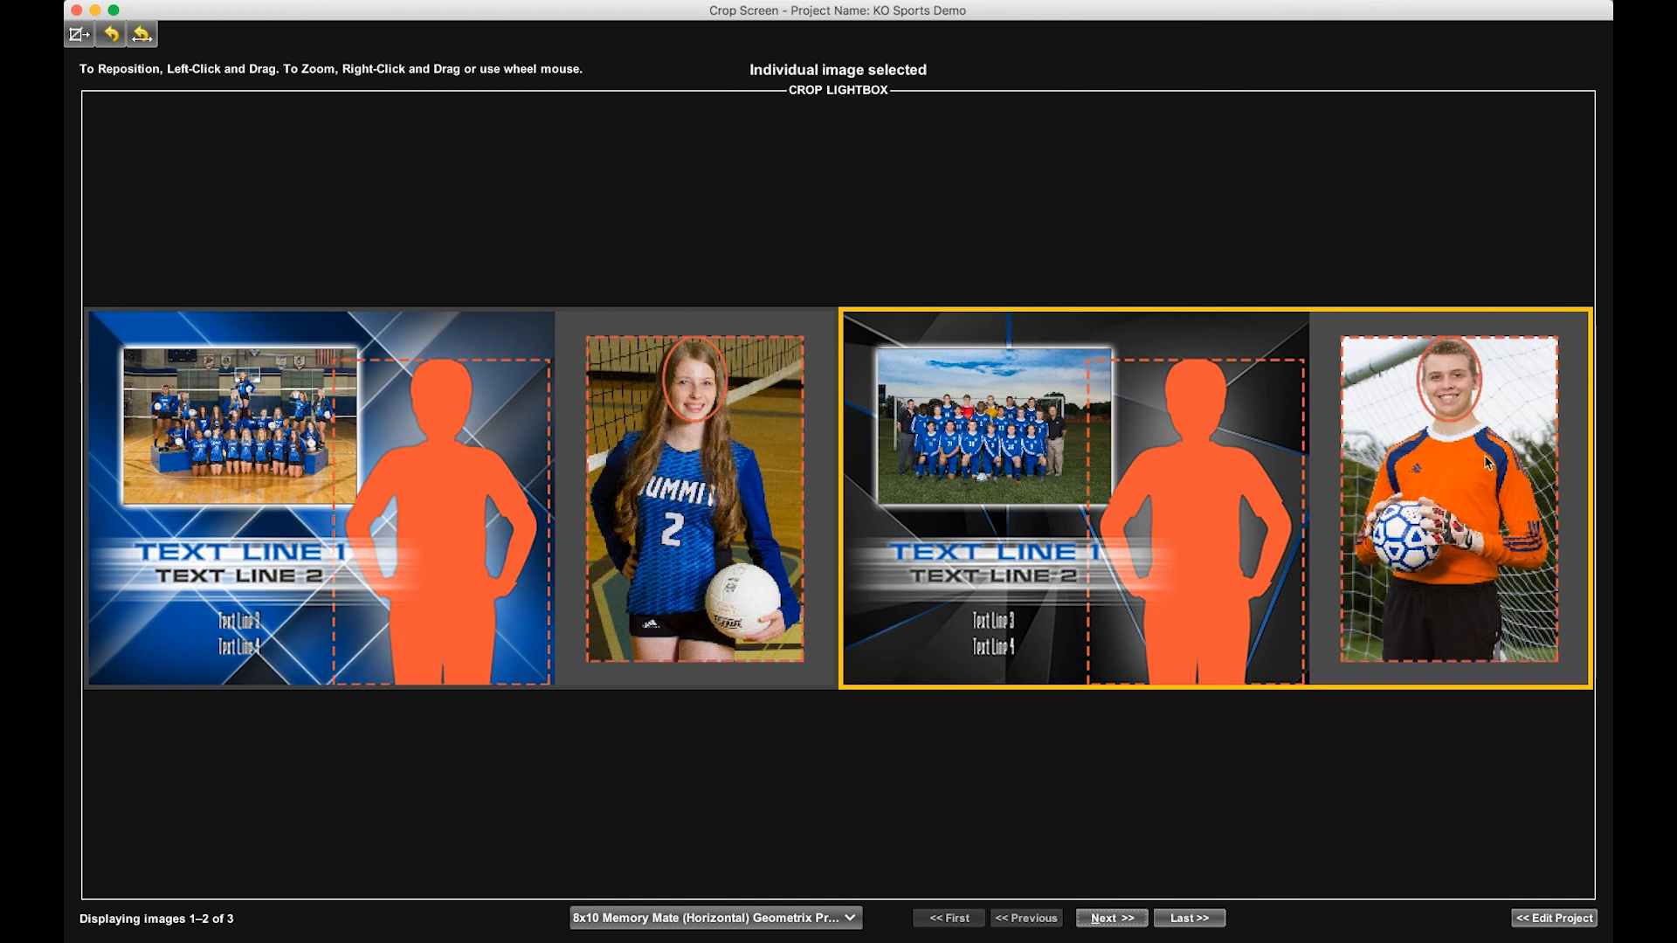
scroll(1486, 461, "up", 2)
scroll(1486, 463, "up", 2)
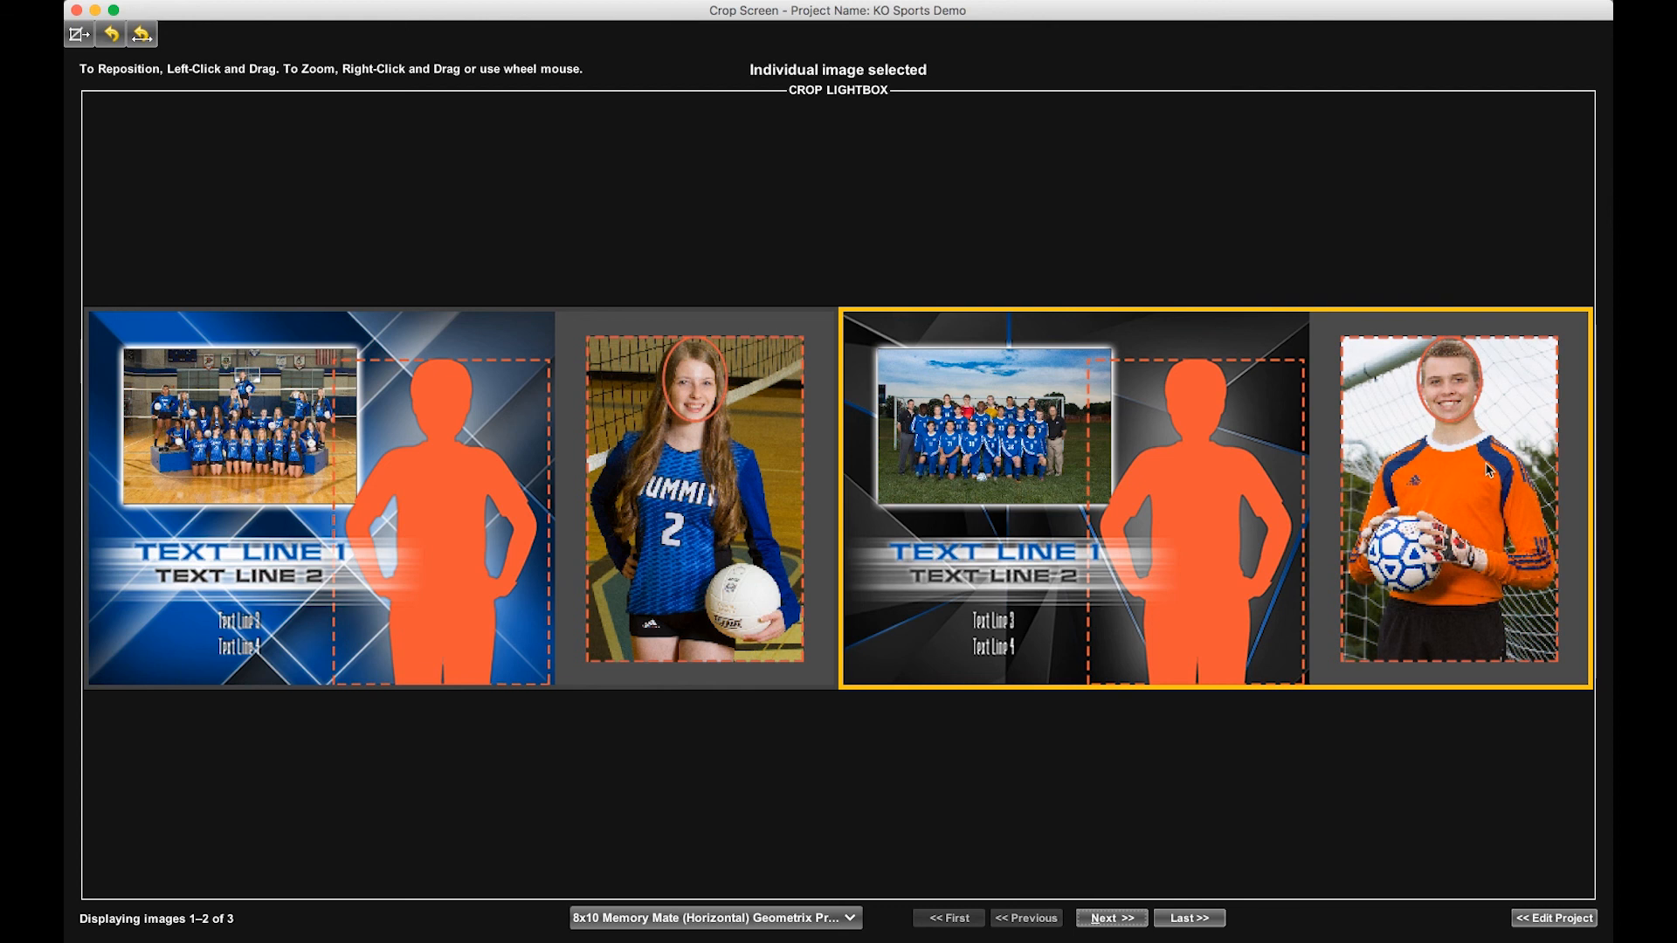
scroll(1490, 470, "up", 2)
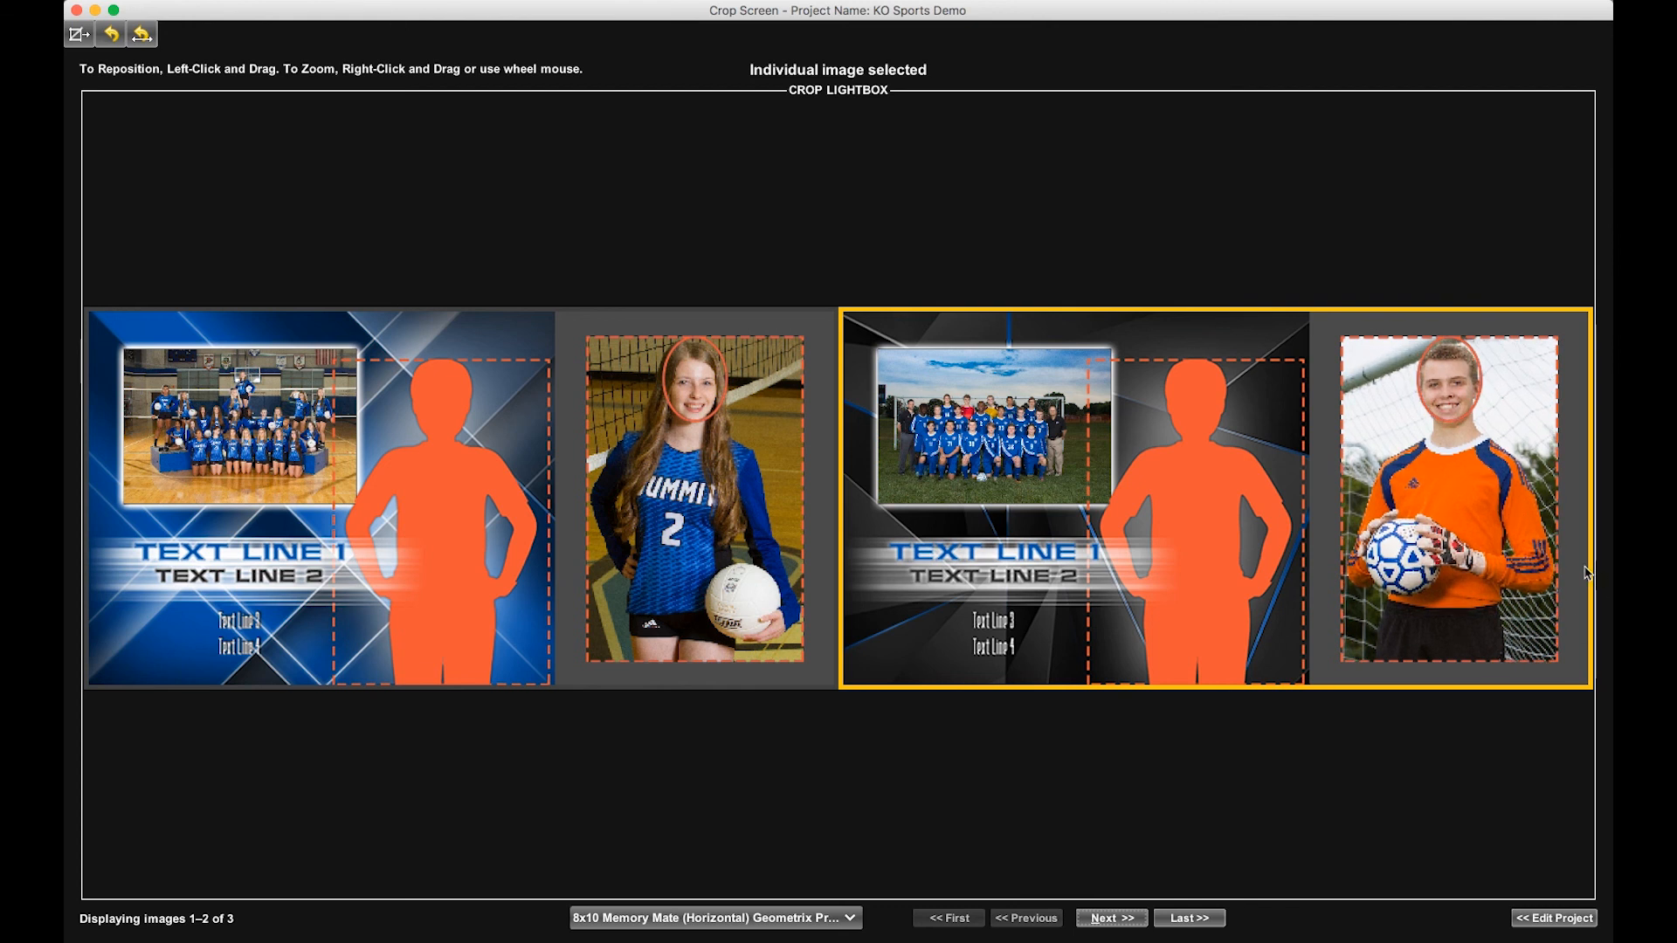
Go to the football memory mate crop and reposition the football player so his head sits inside the face oval.
left_click(1108, 918)
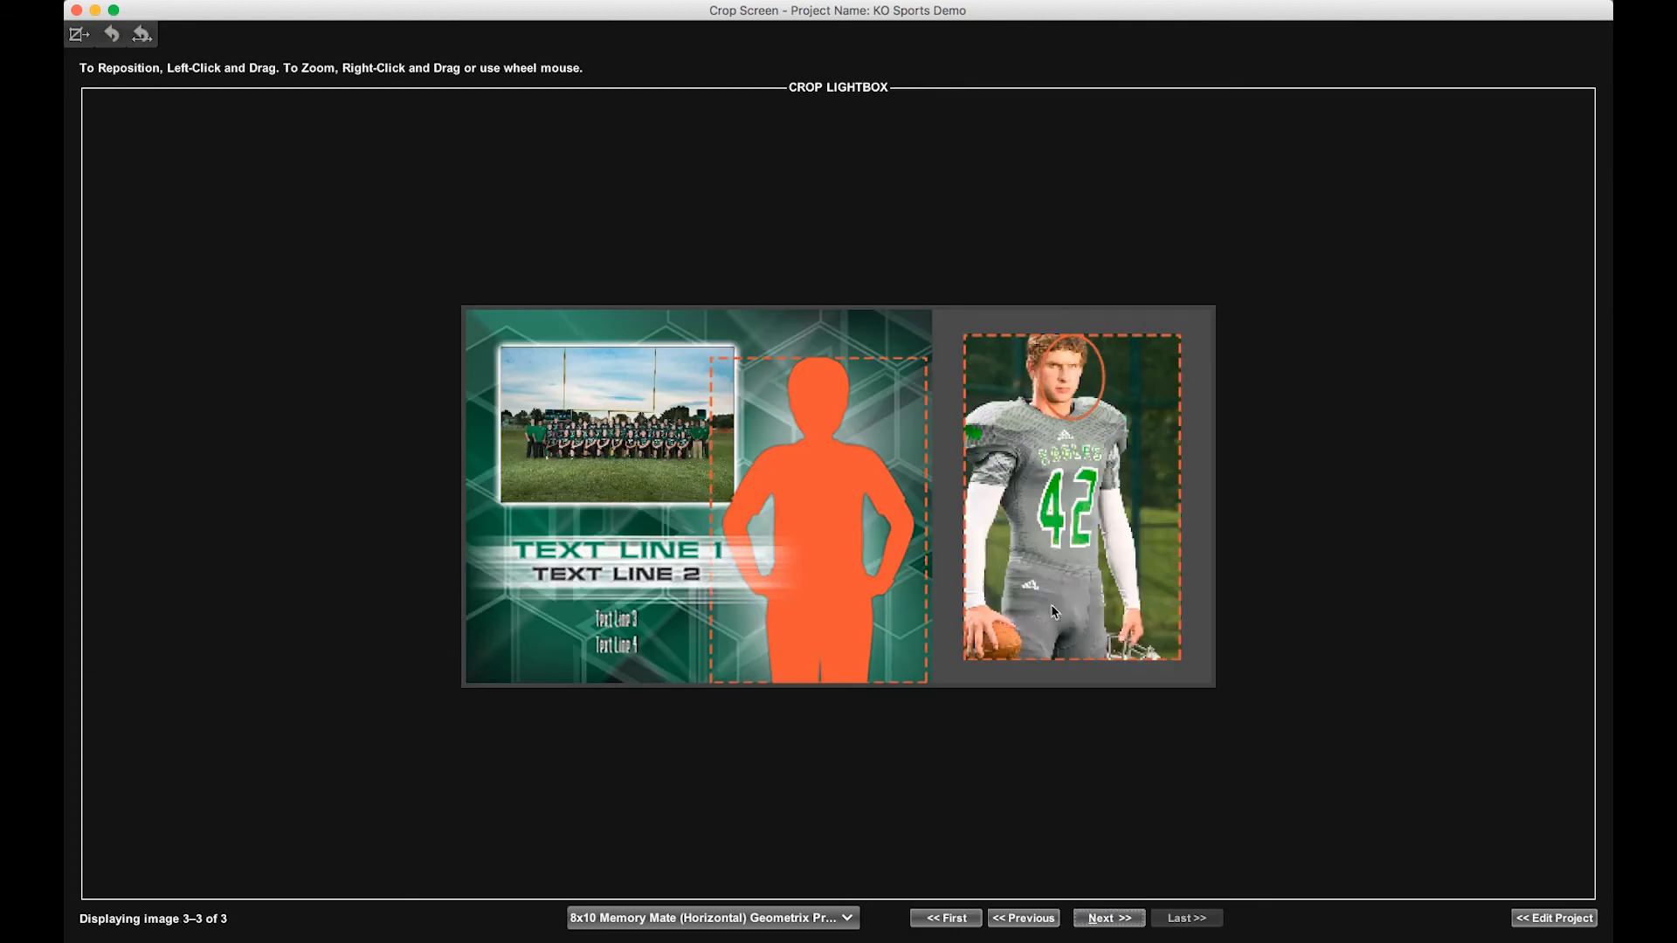
left_click_drag(1077, 511, 1086, 524)
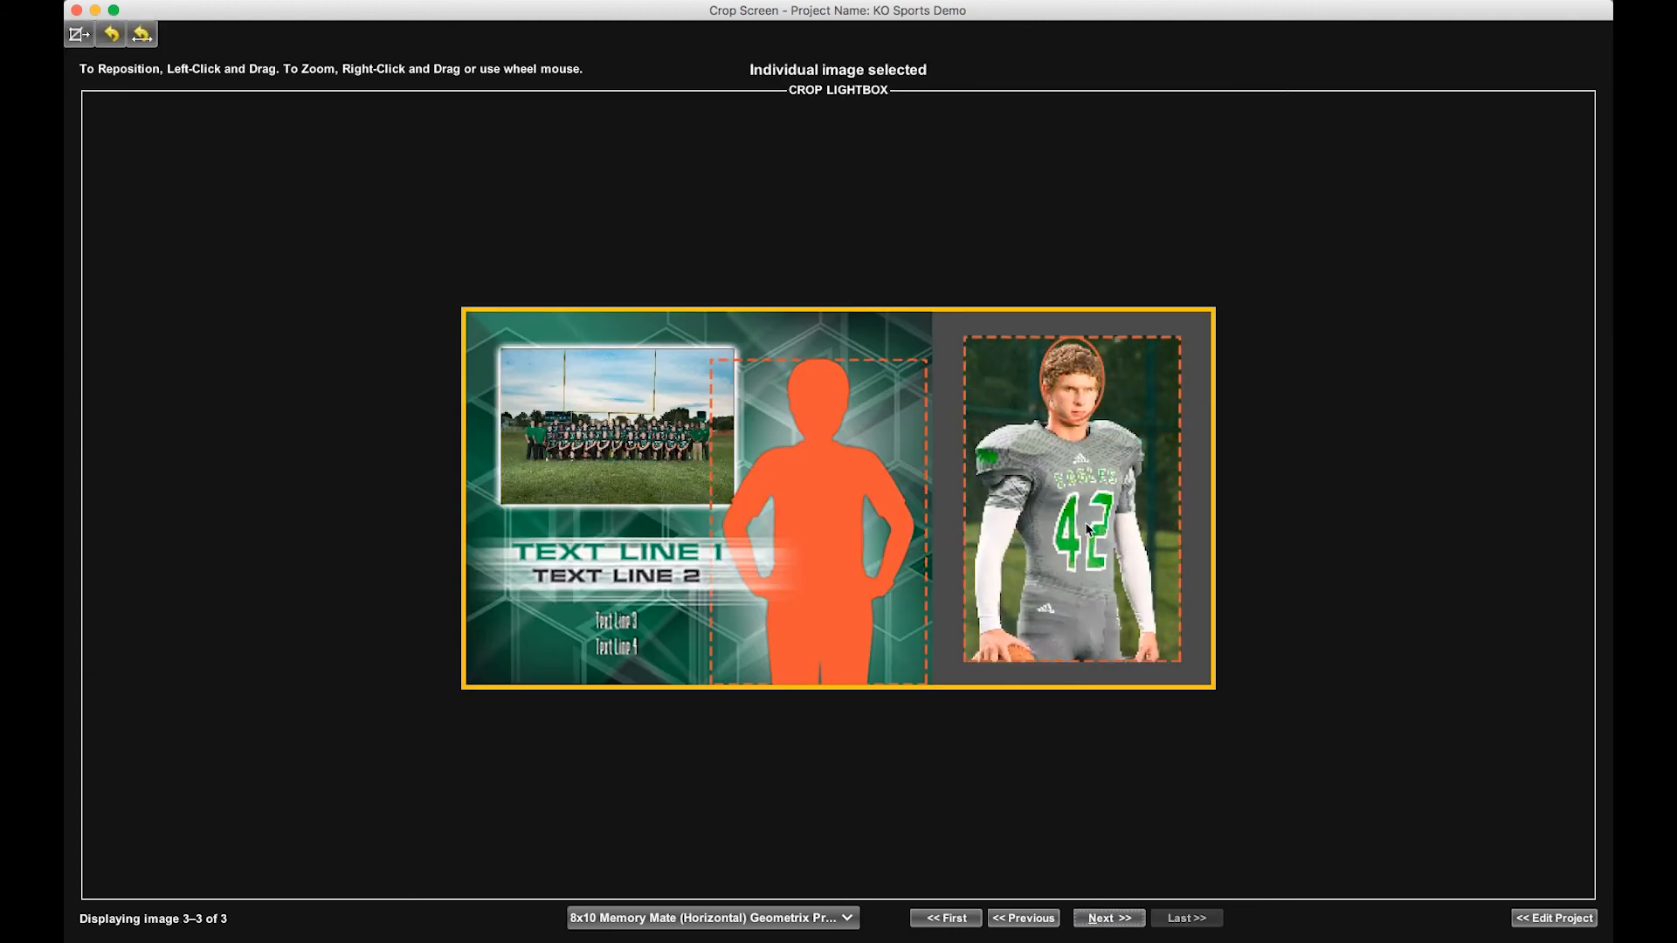
Fine-tune the football player's zoom and position until his head fits the face oval, and return to editing the project.
scroll(1085, 521, "up", 2)
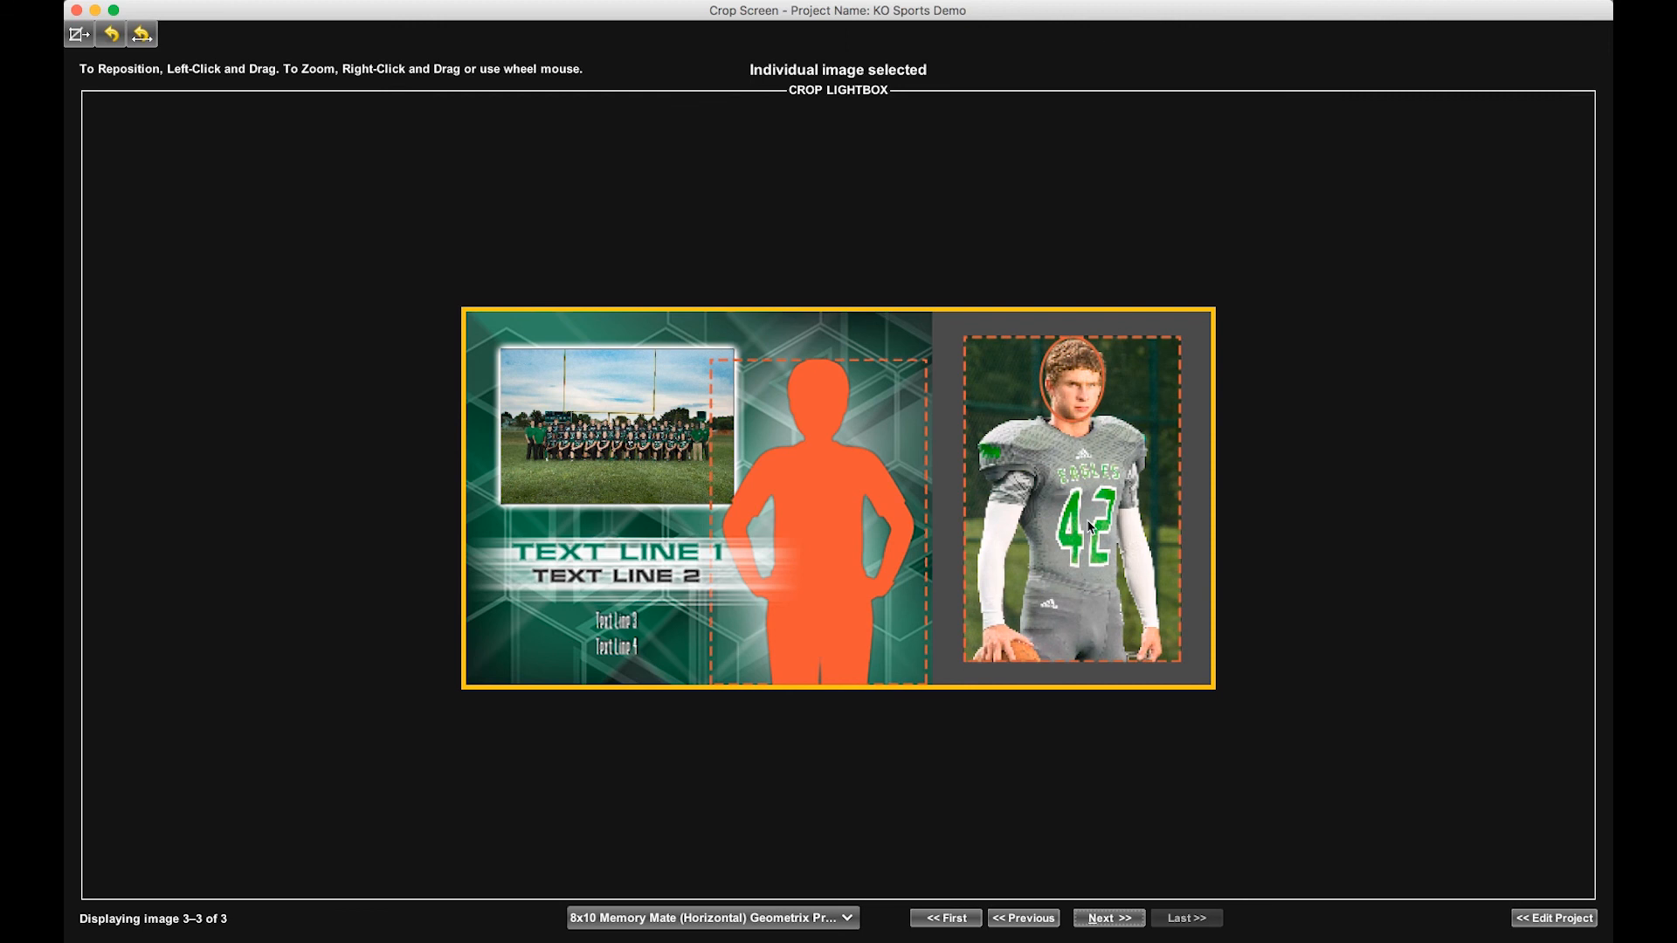
scroll(1090, 525, "up", 1)
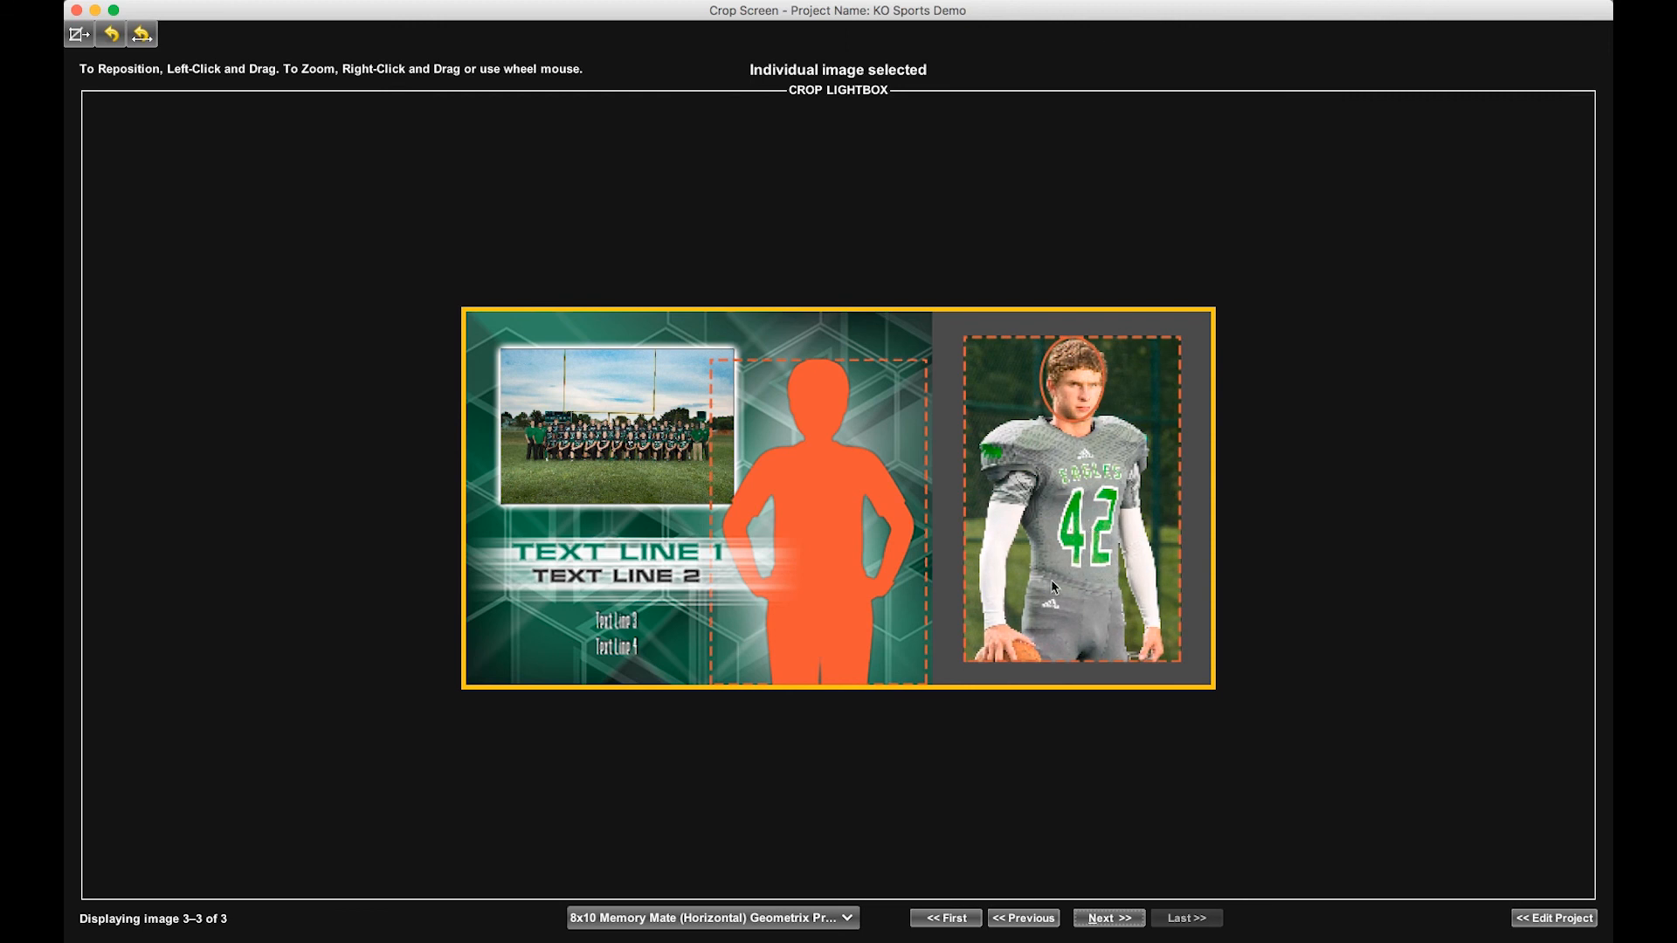
scroll(1046, 632, "down", 3)
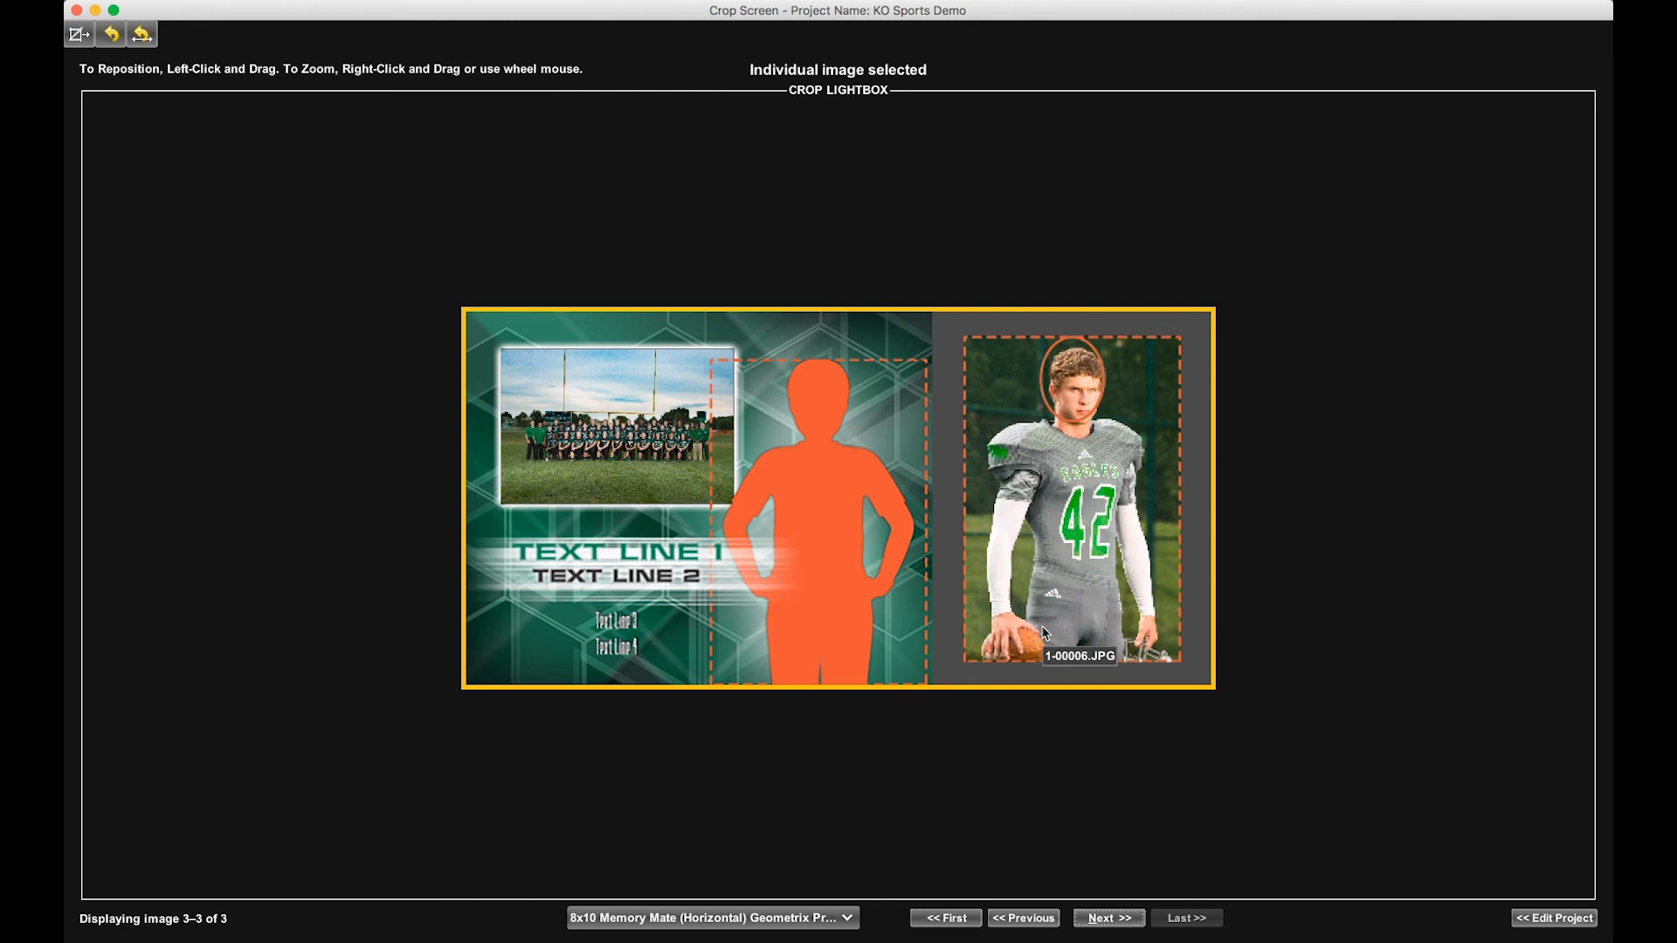
scroll(1046, 632, "up", 3)
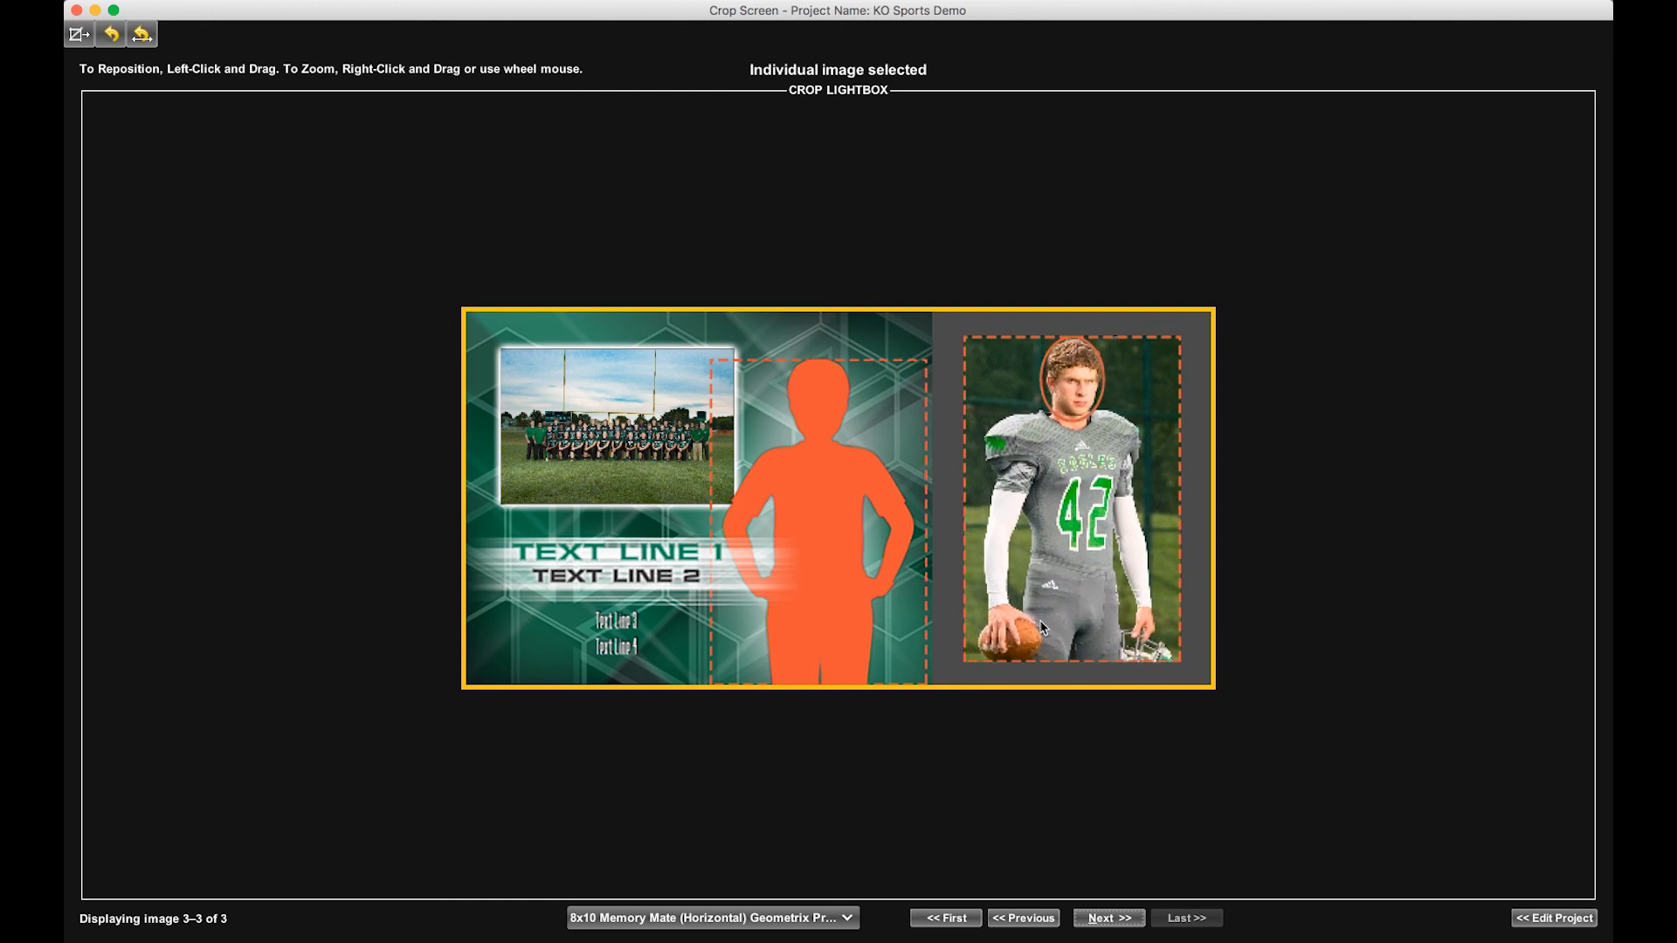
scroll(1043, 627, "down", 1)
scroll(1042, 627, "down", 2)
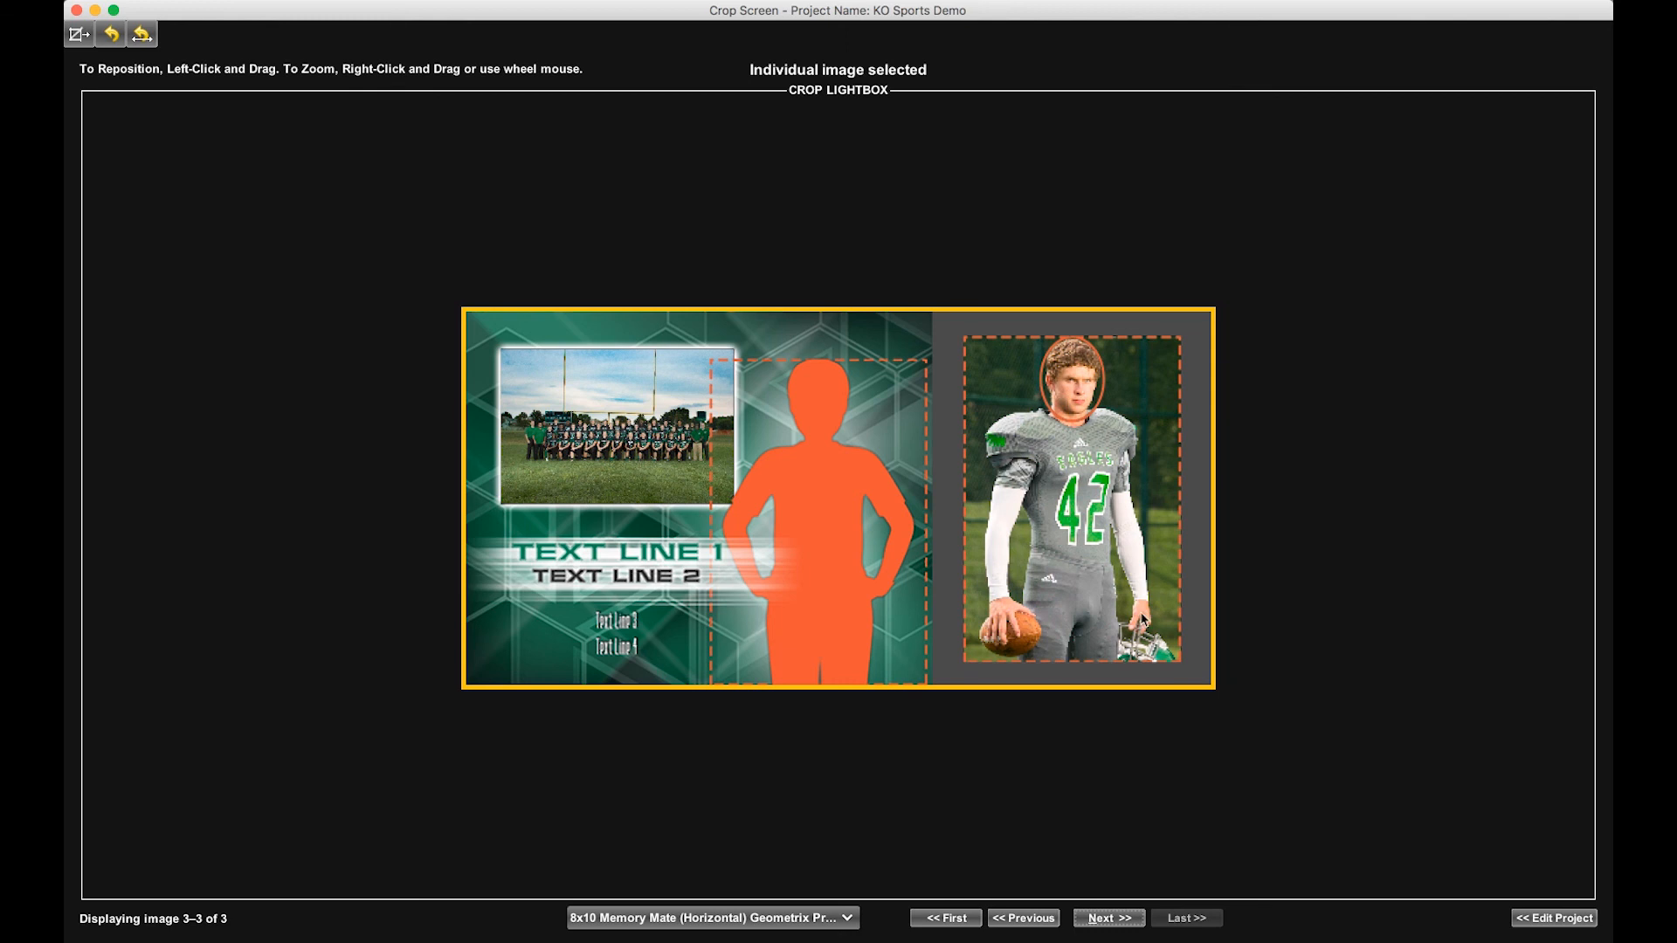
left_click(1209, 918)
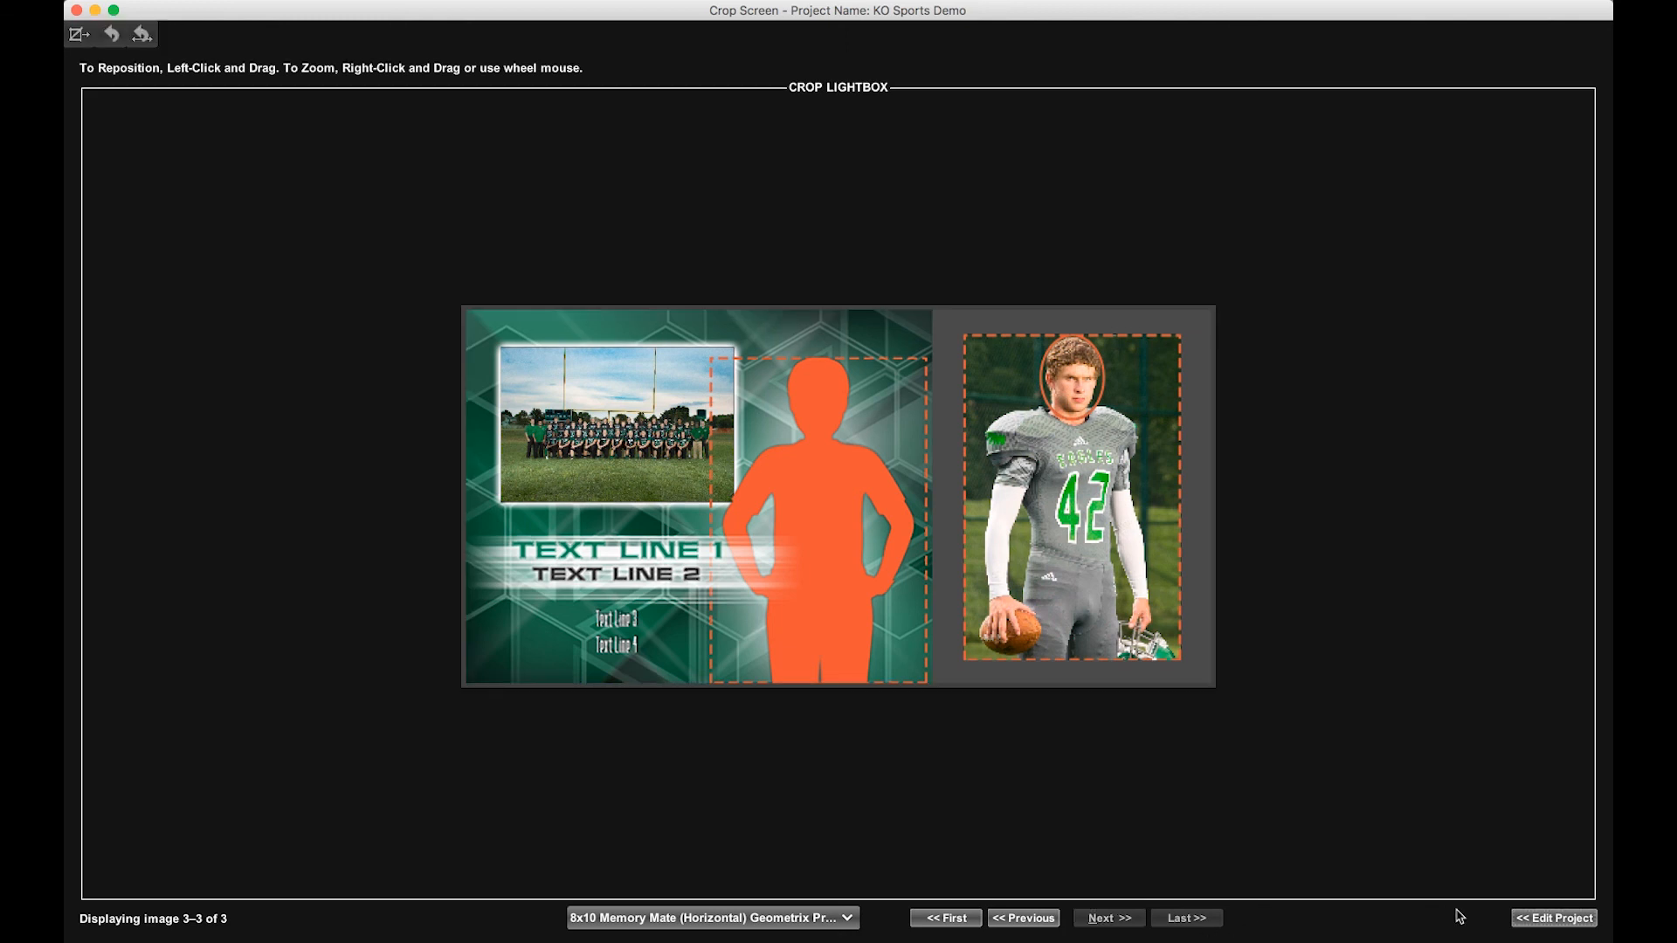
left_click(1546, 919)
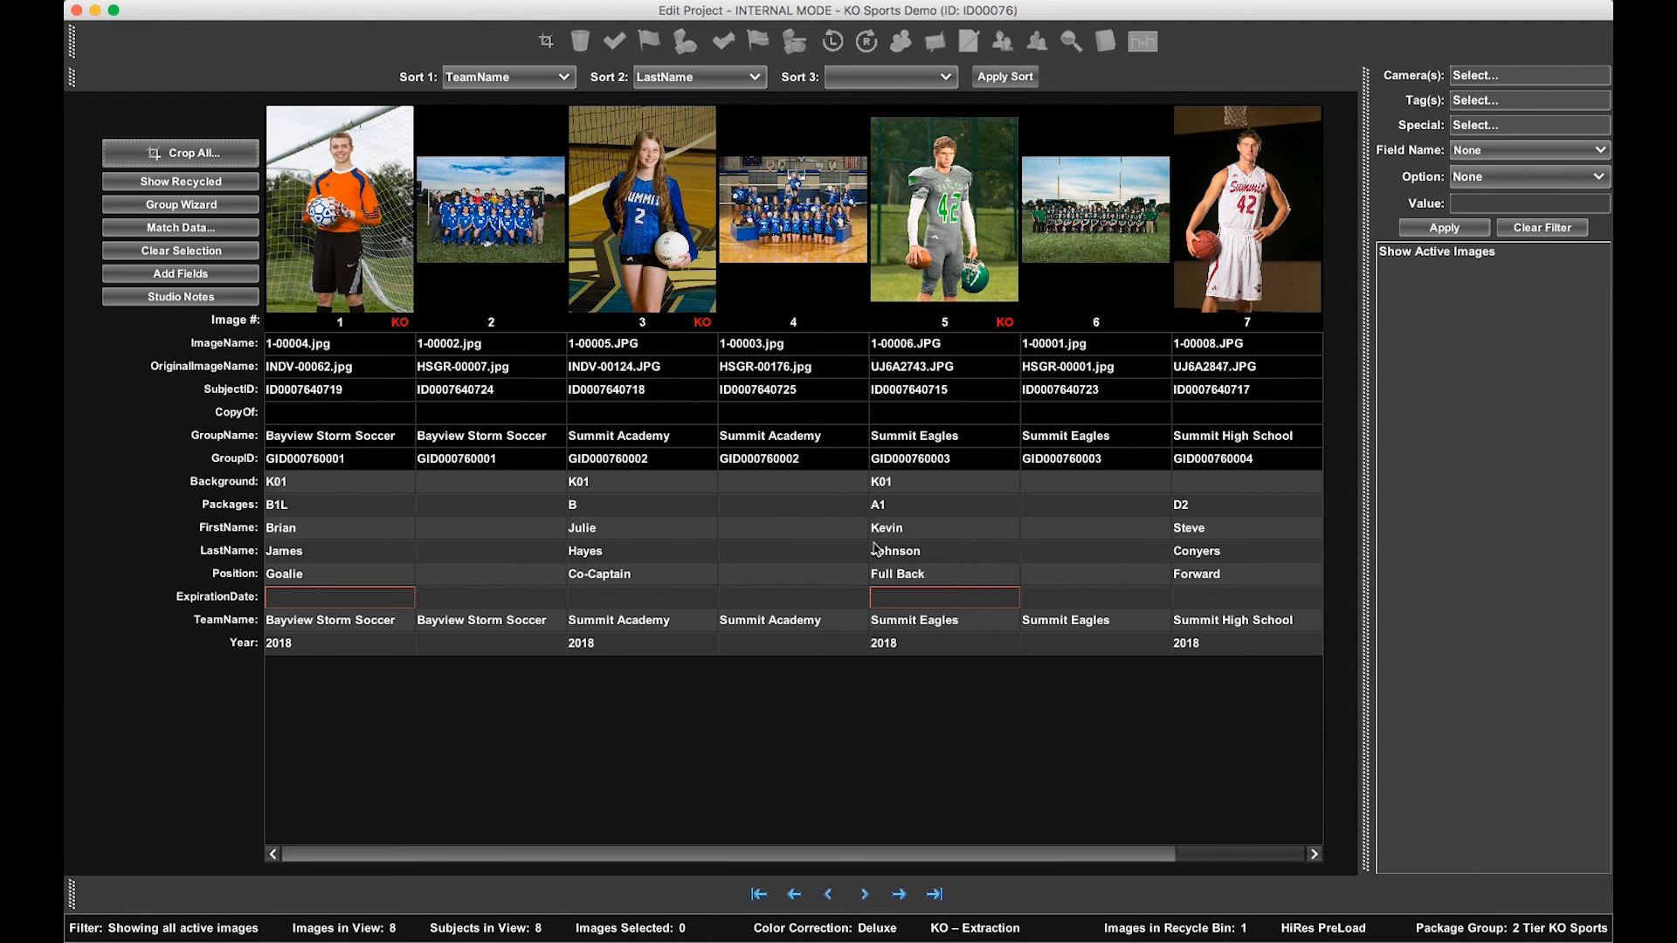
Switch to Safari to view the hhimagehost Digital Download details page, and return to the project.
mouse_move(806, 913)
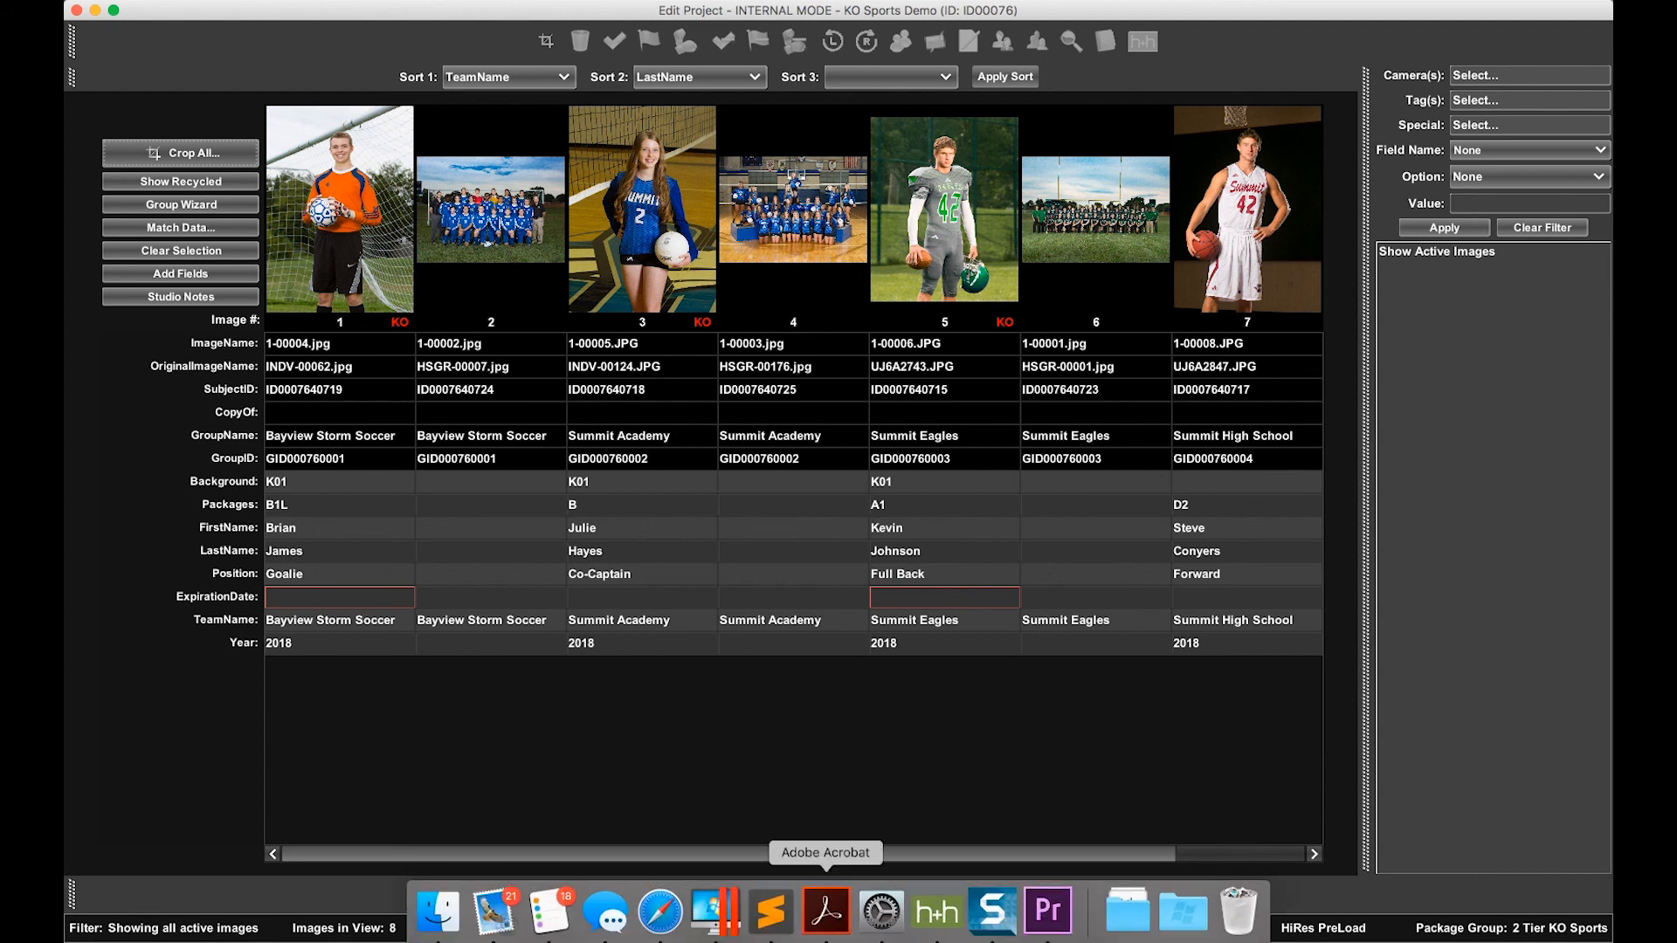
left_click(651, 909)
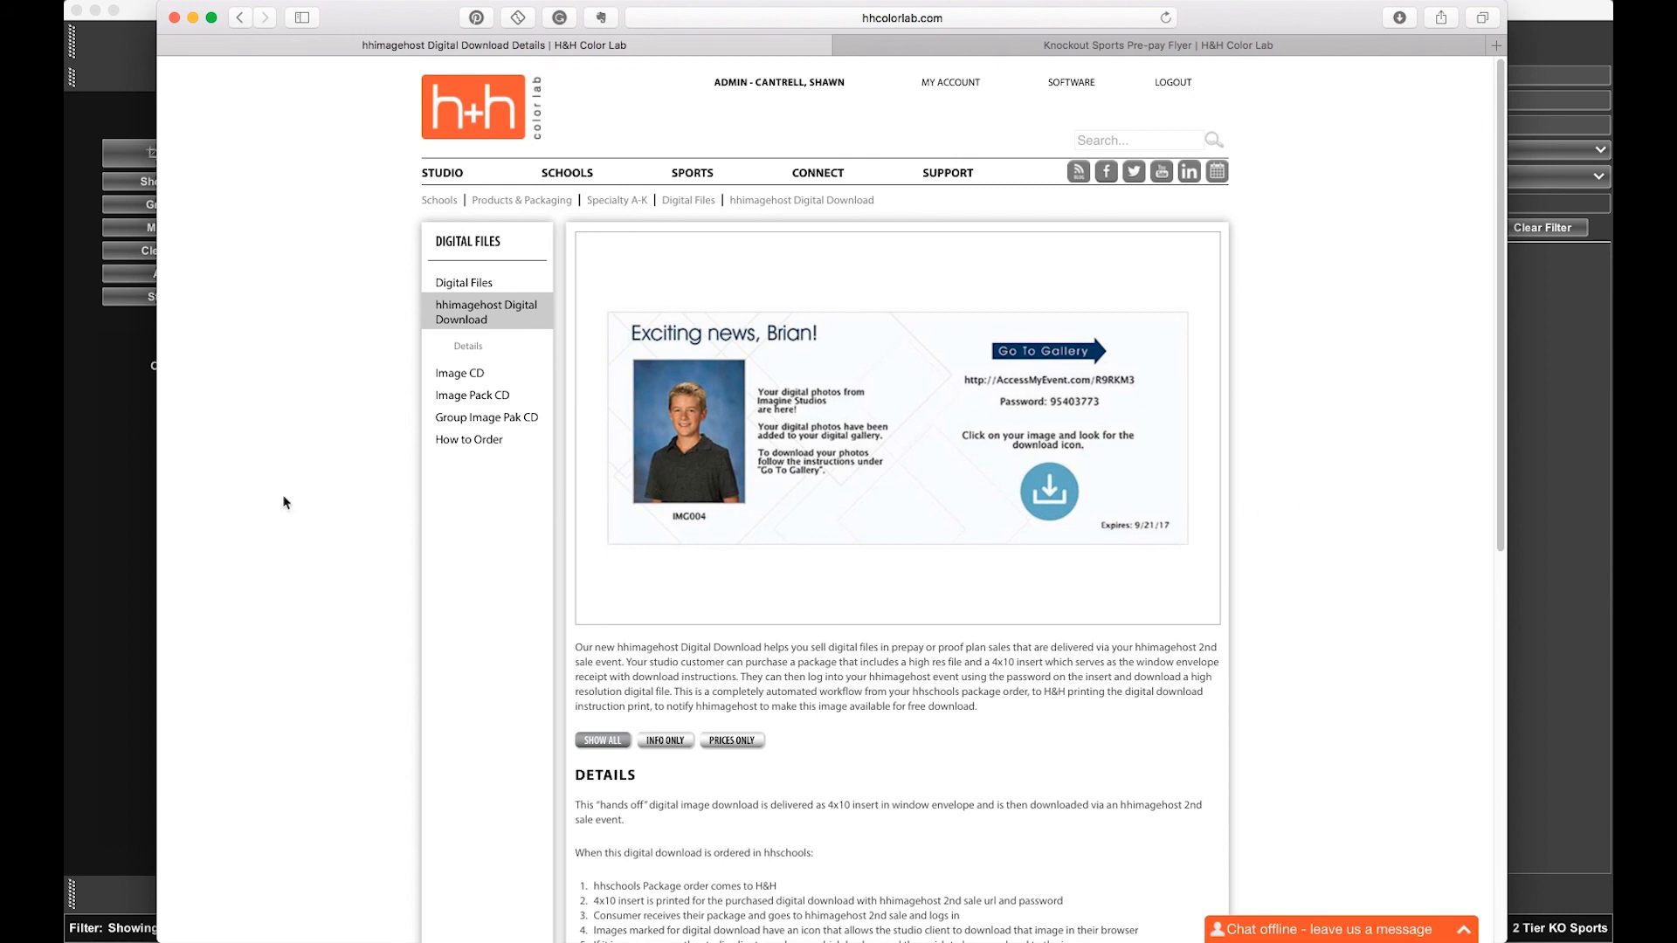
left_click(125, 487)
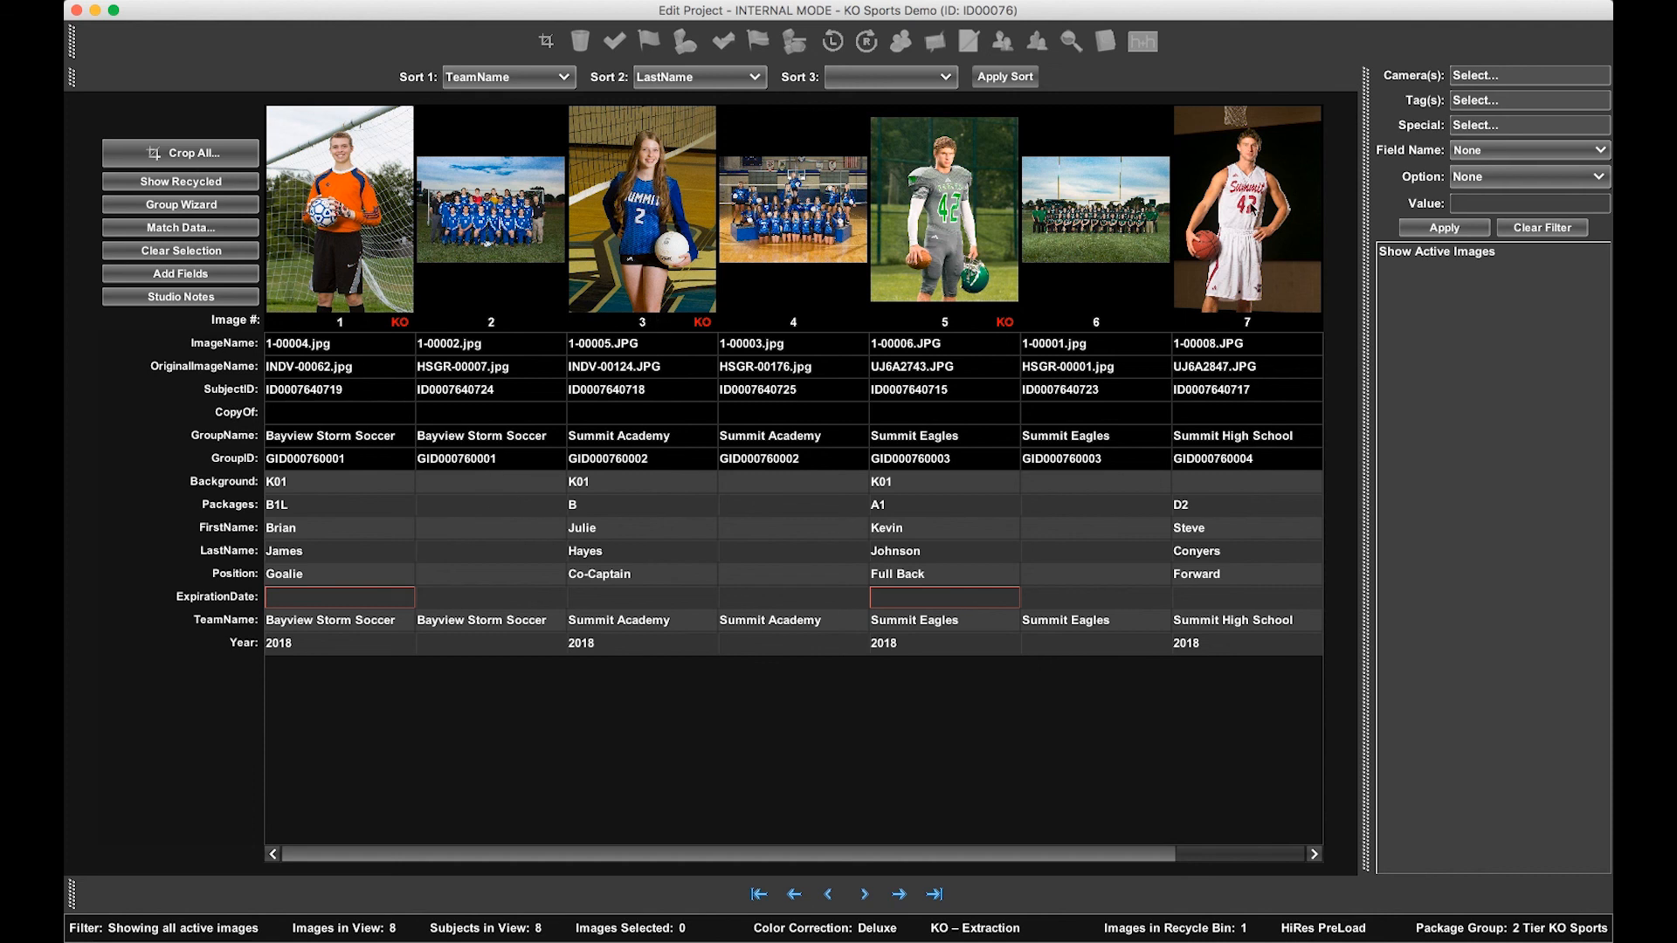
Filter the project images to those whose ExpirationDate field is highlighted red.
left_click(1506, 155)
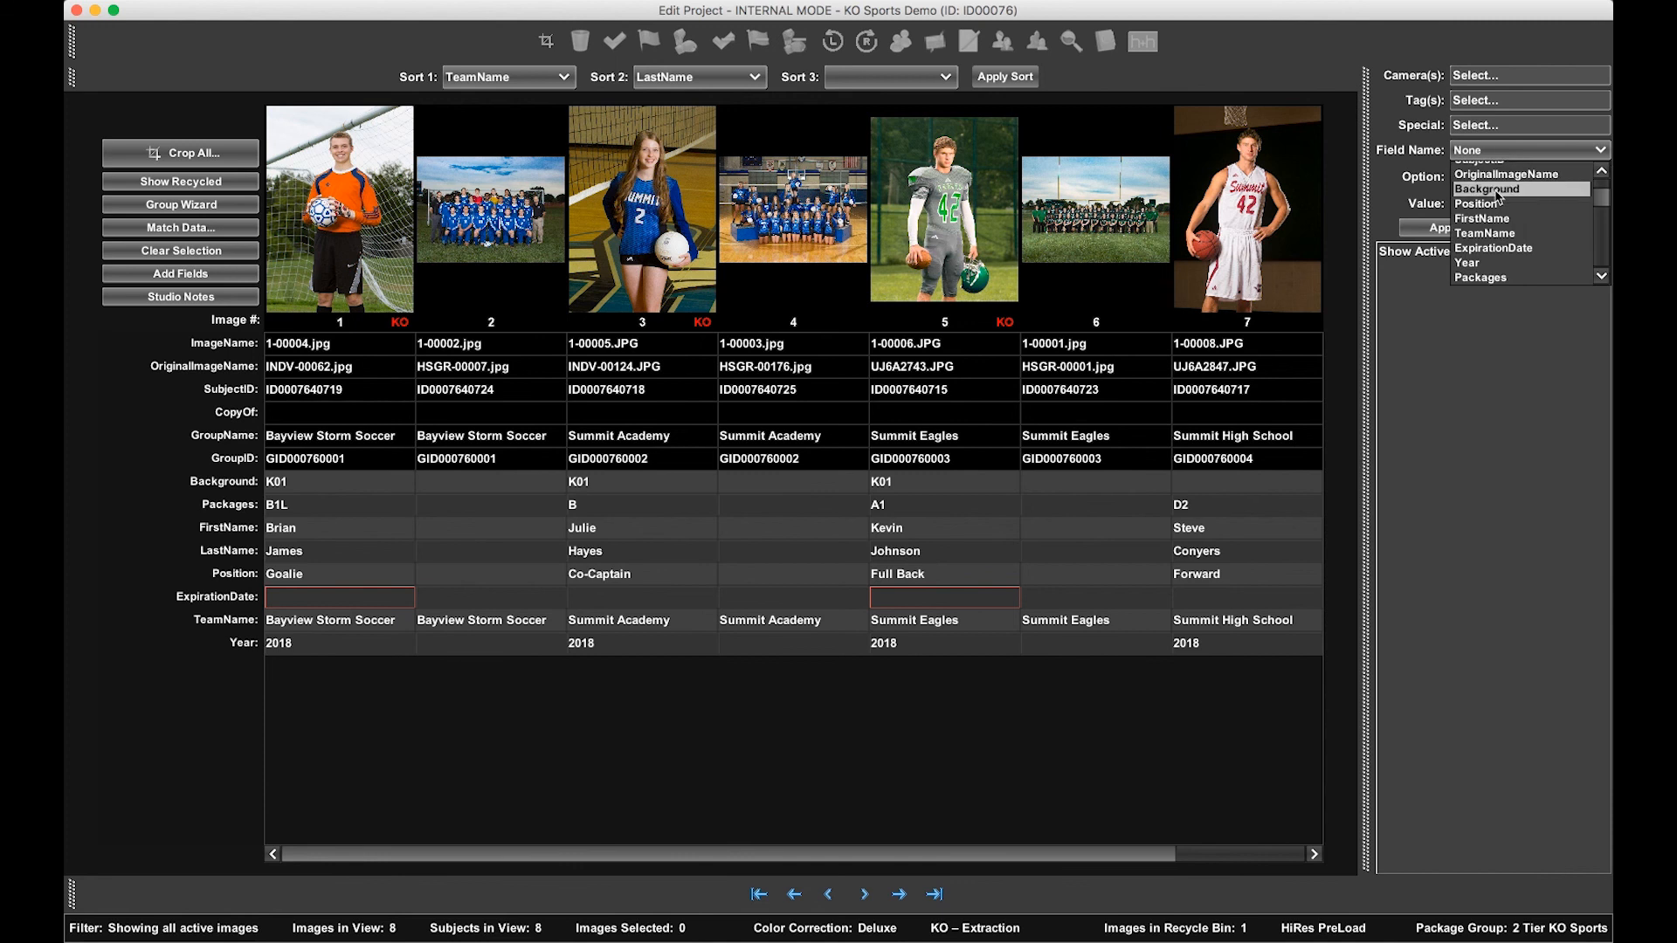
left_click(1496, 248)
left_click(1497, 179)
scroll(1502, 259, "down", 2)
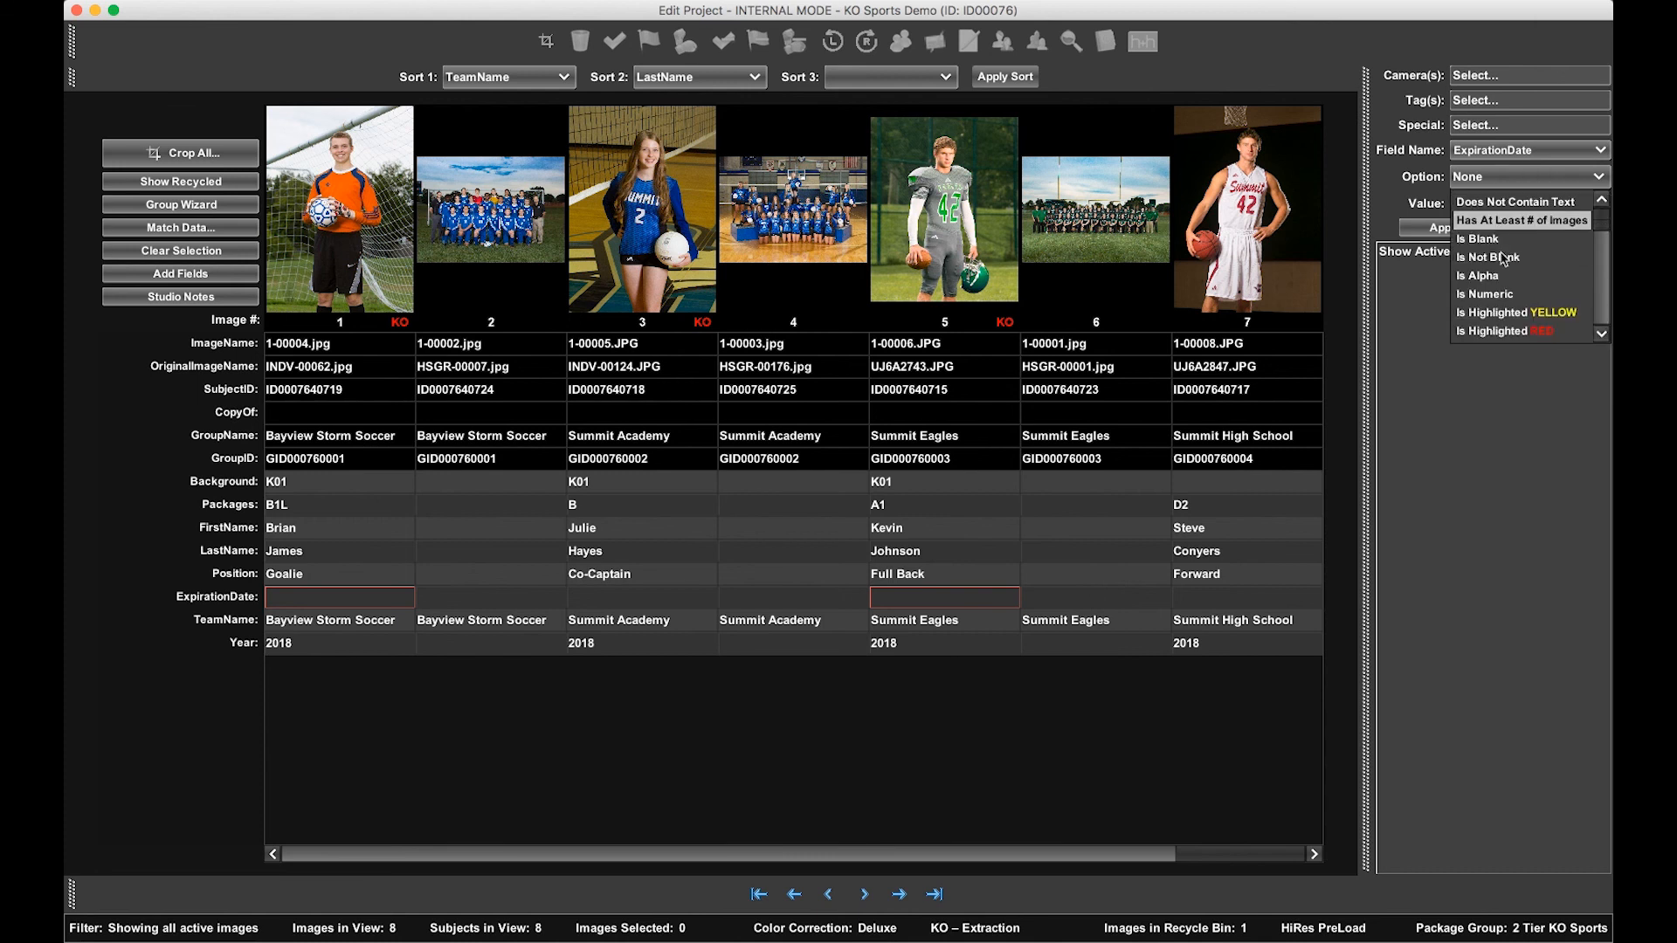
left_click(1494, 332)
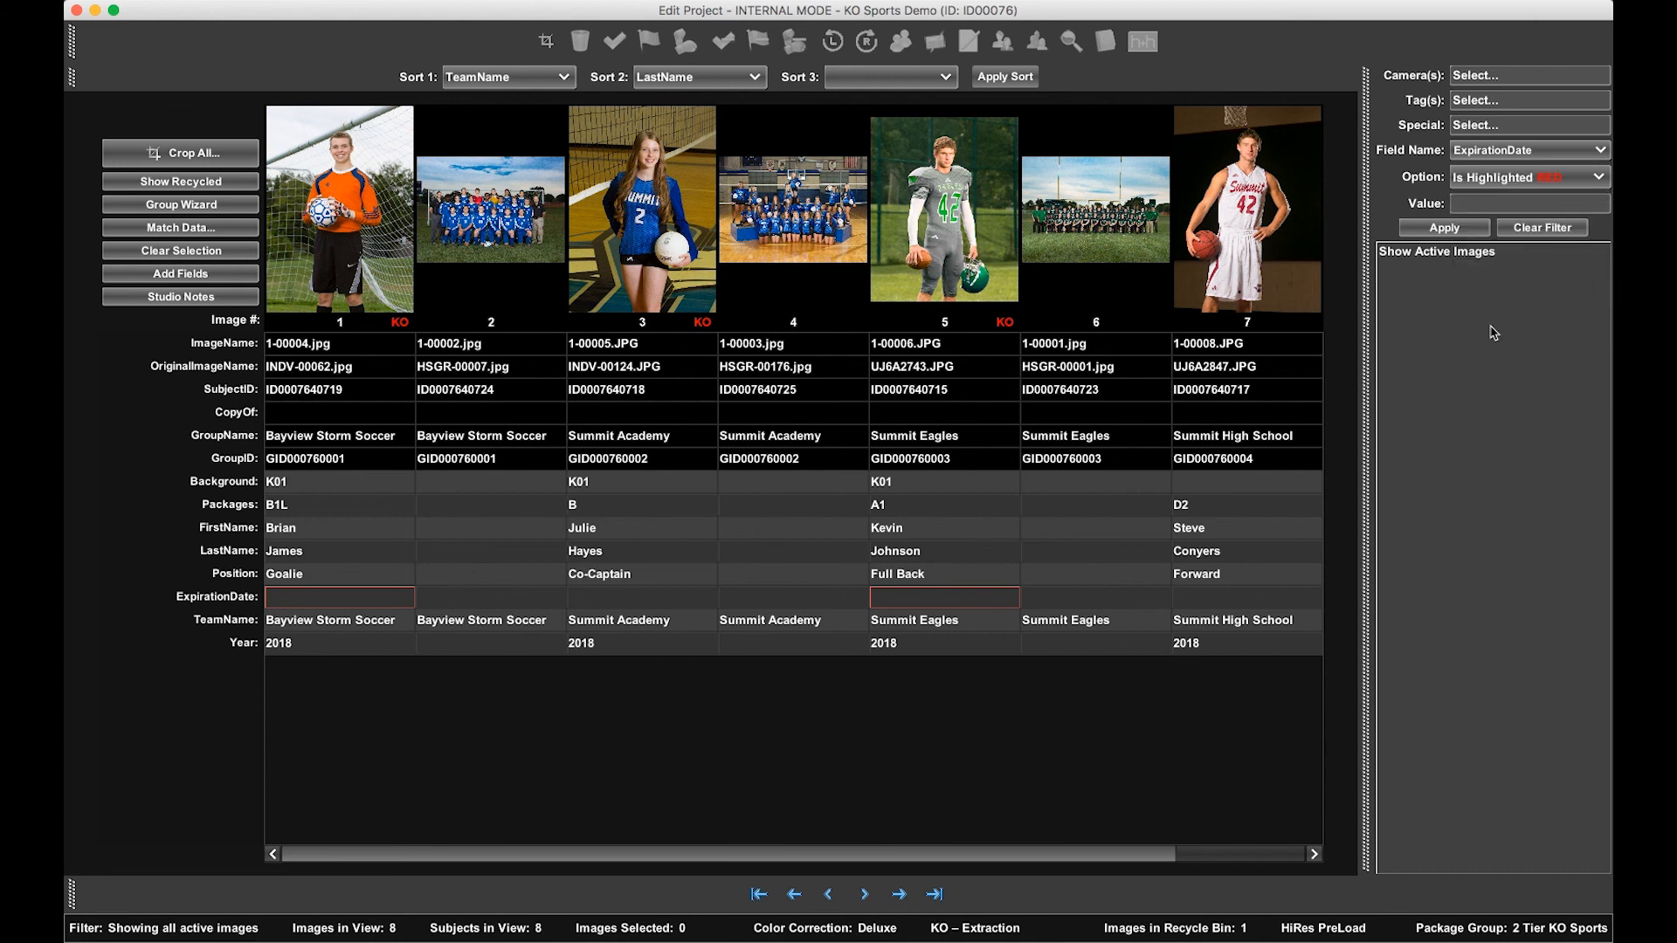
left_click(1455, 231)
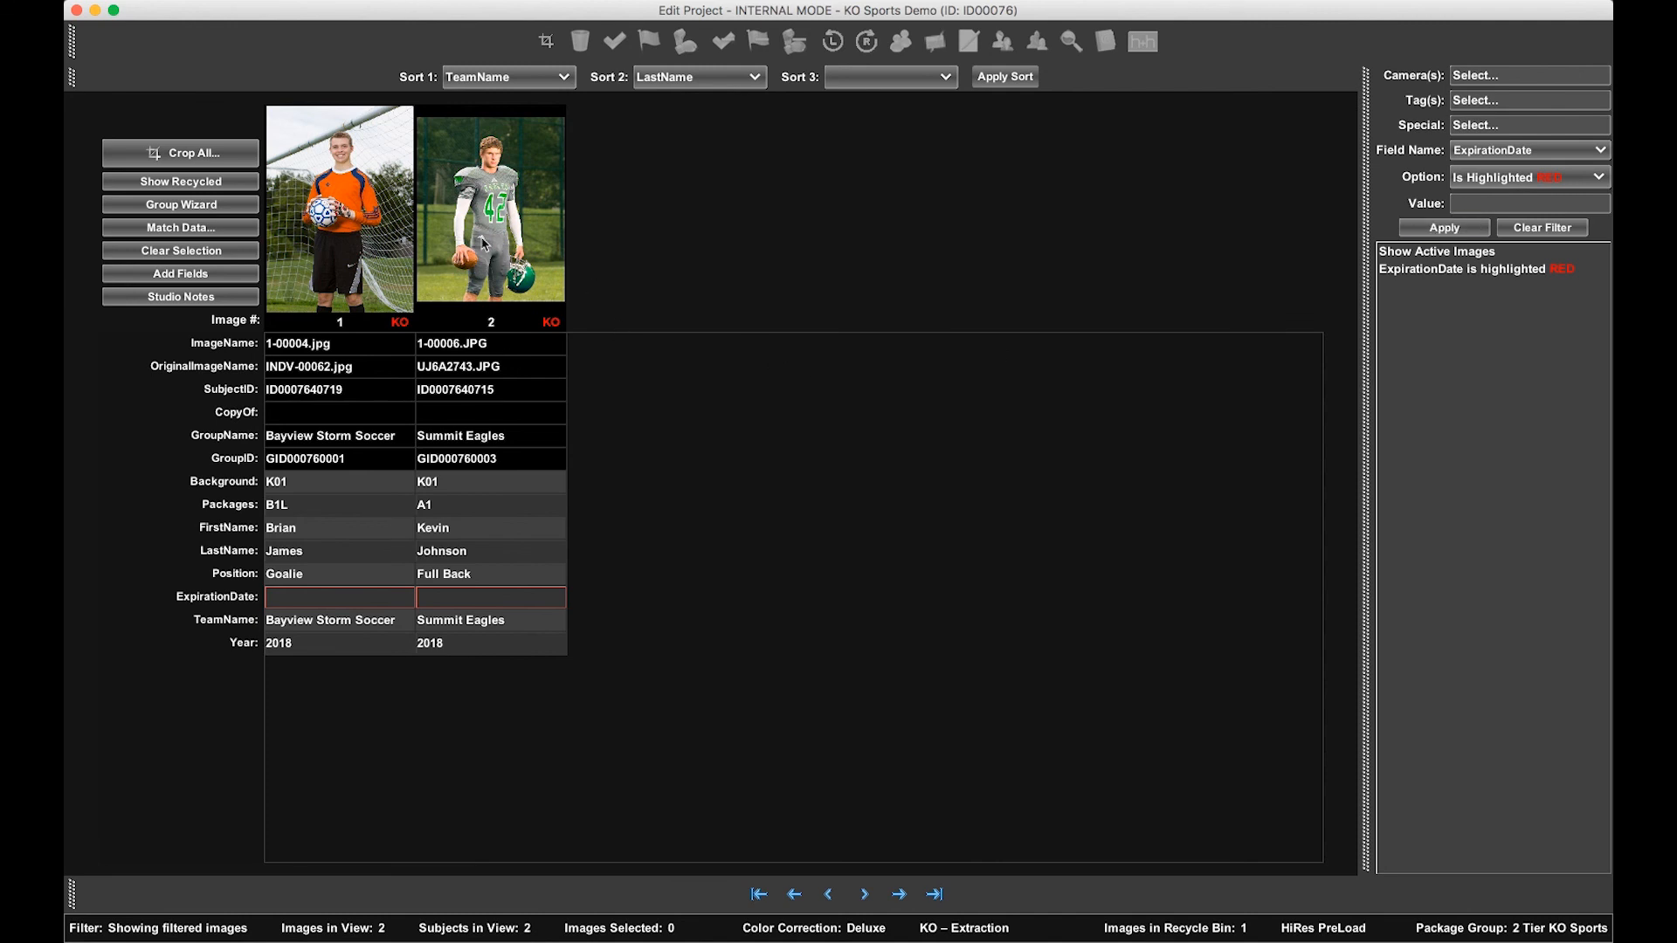
Select both filtered images, the goalie and the football player, and set their ExpirationDate to 11/21/17.
left_click(378, 179)
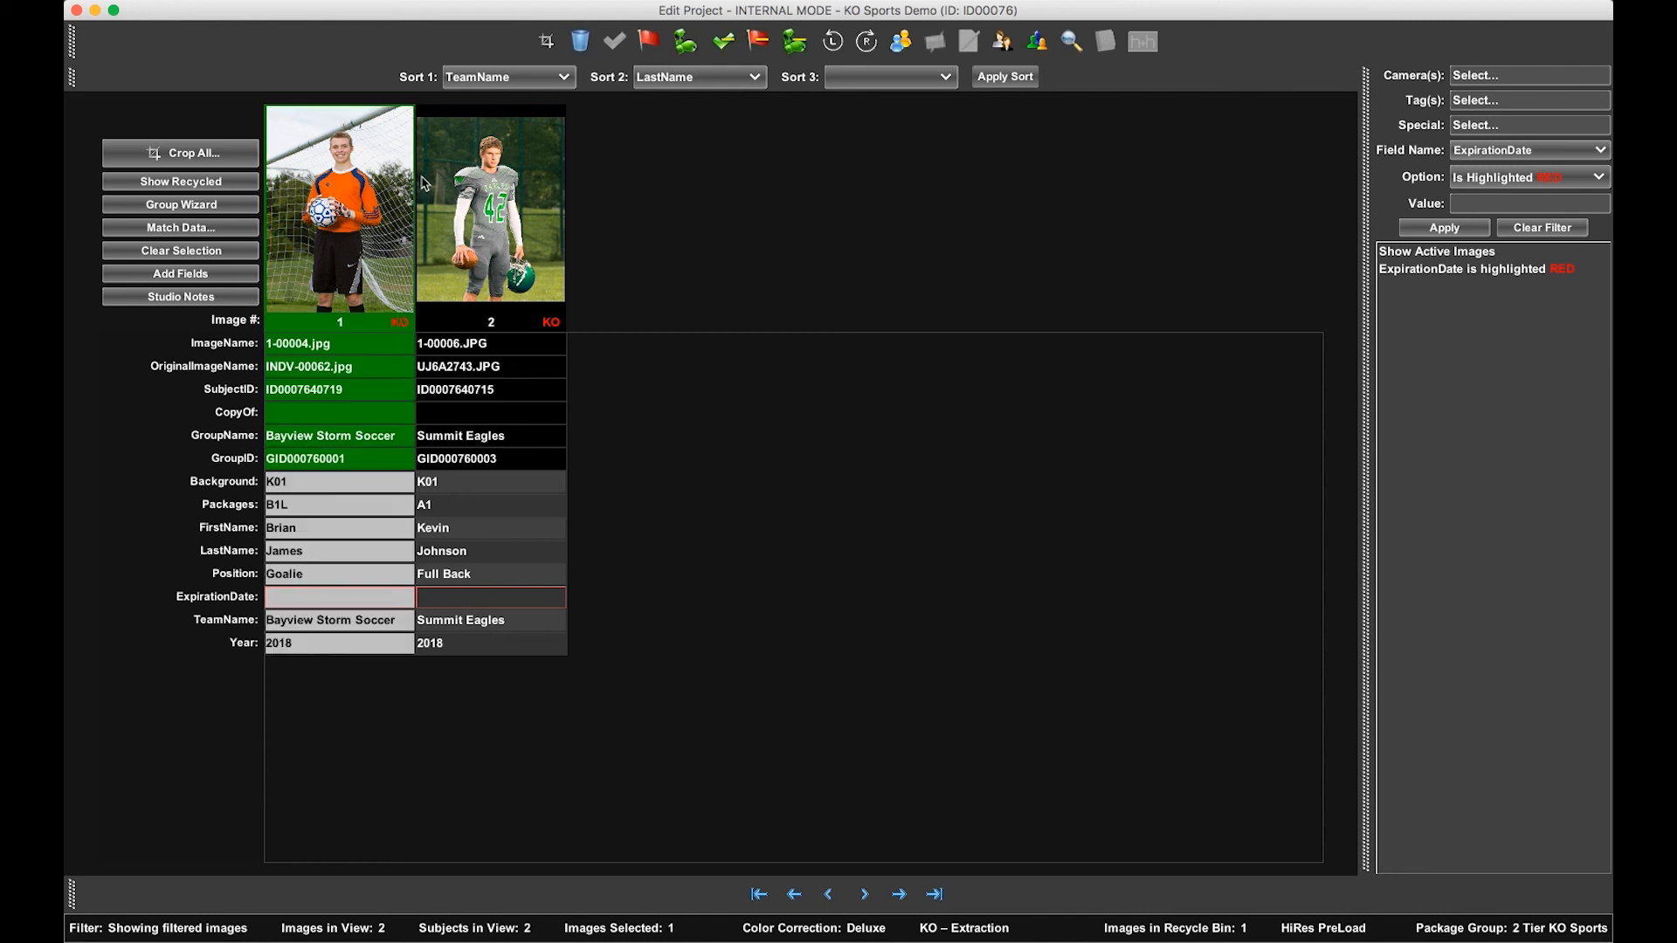
left_click(477, 186)
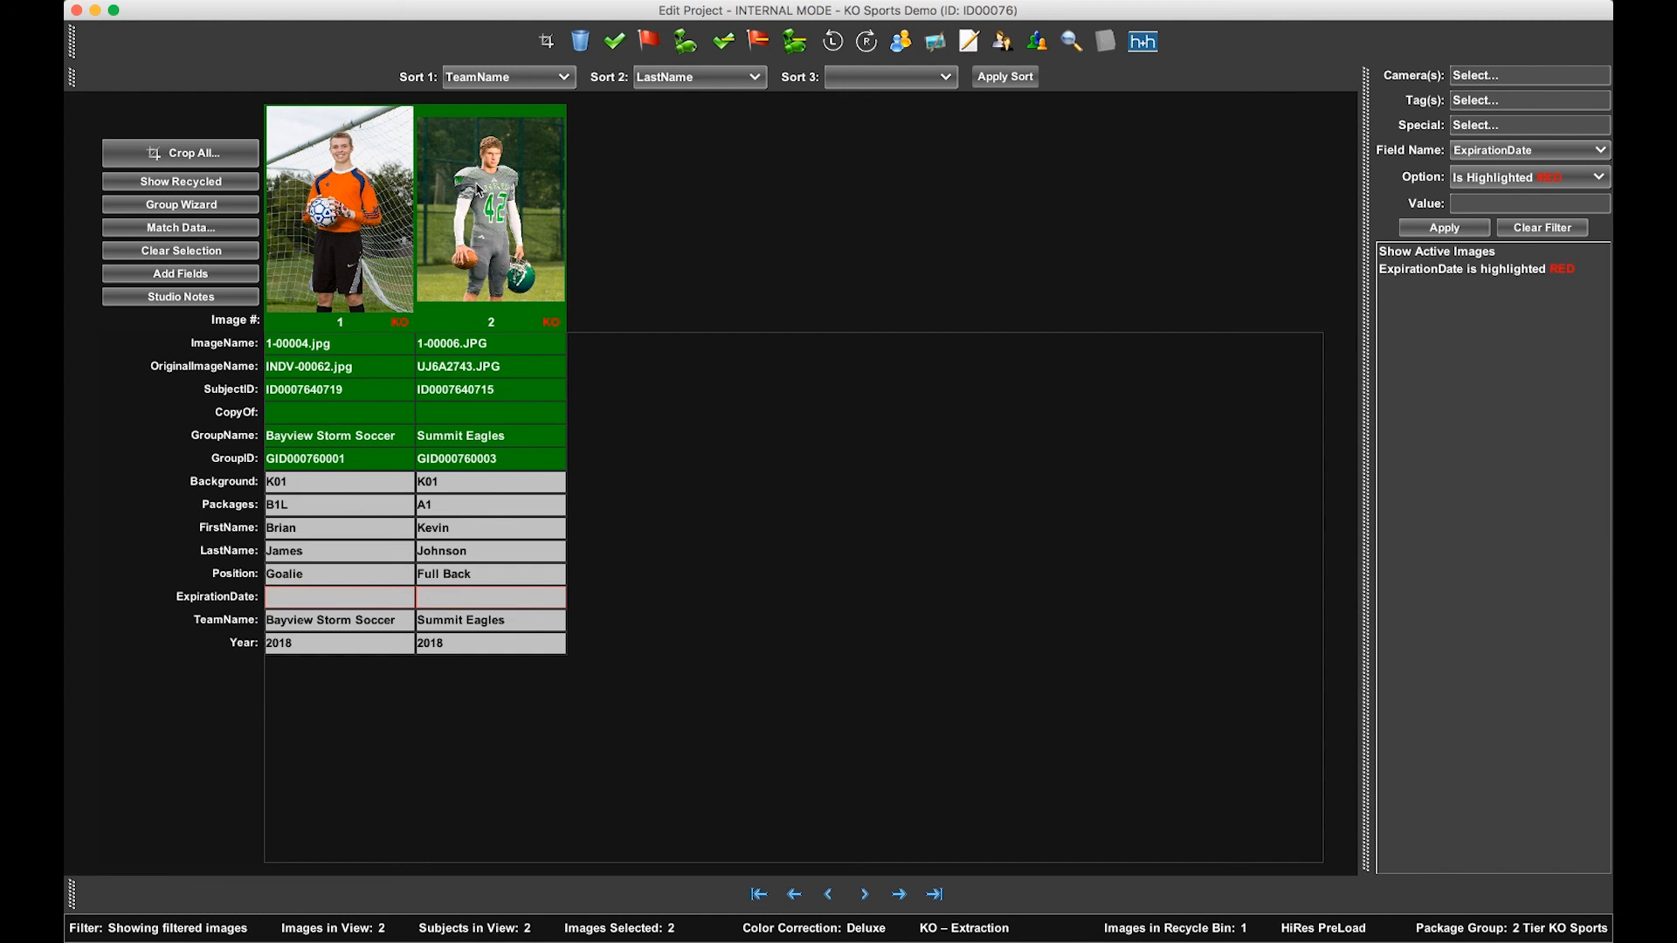
left_click(969, 43)
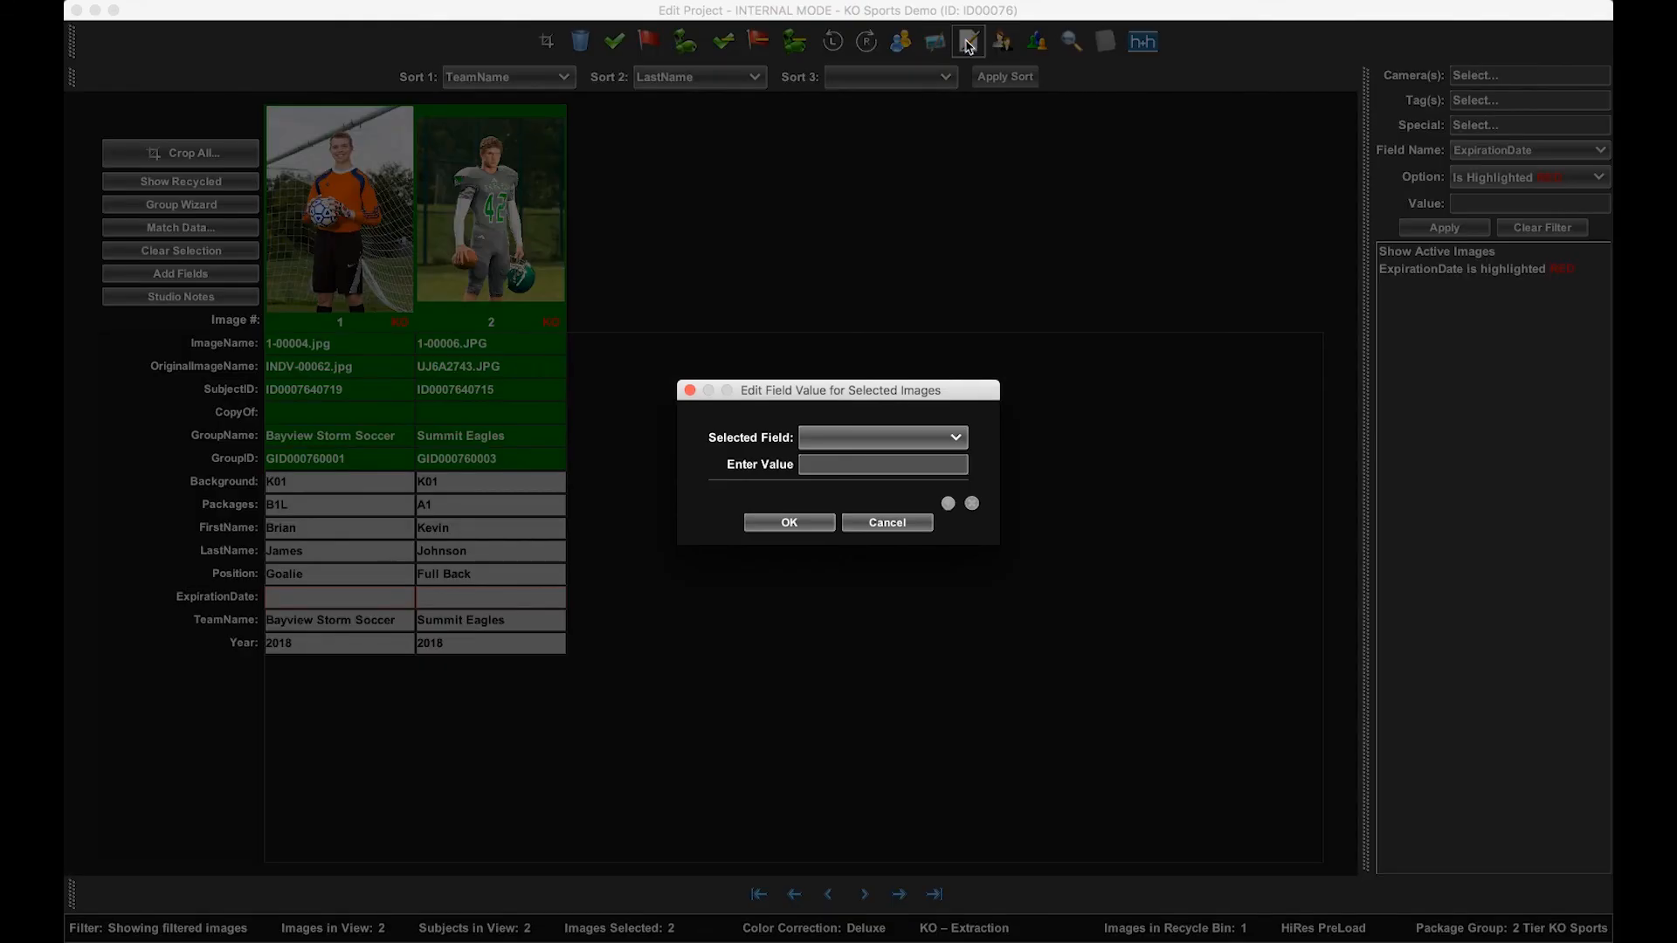
left_click(890, 441)
key("e")
key("Return")
left_click(883, 466)
type("11/21/17")
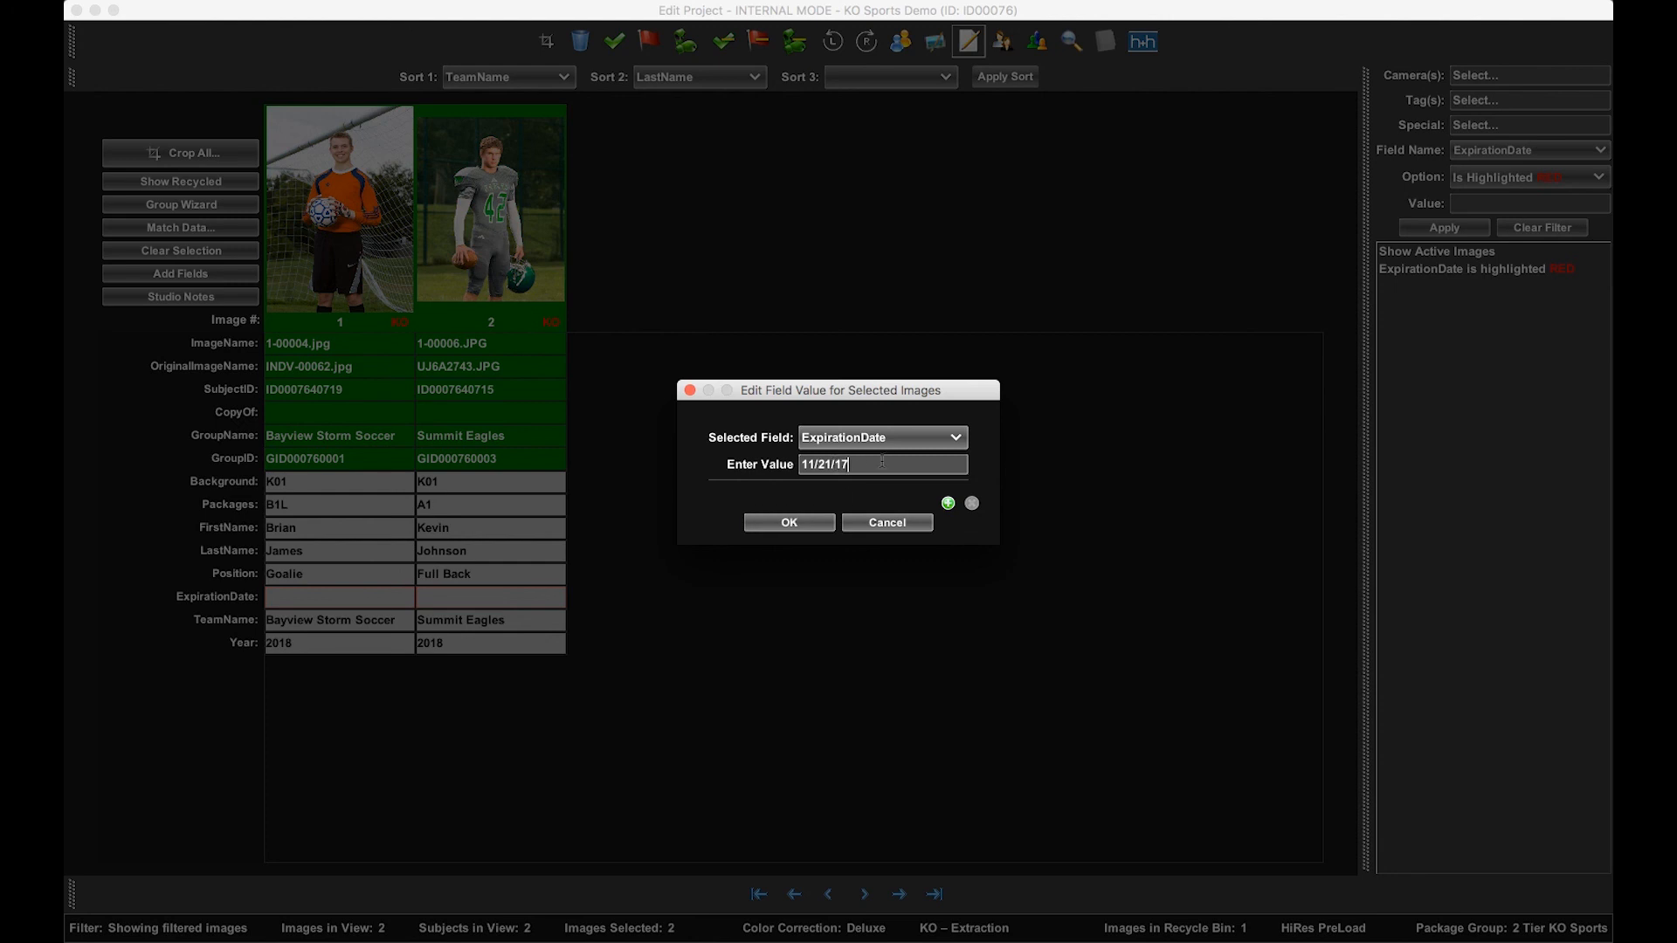
left_click(806, 532)
left_click(788, 614)
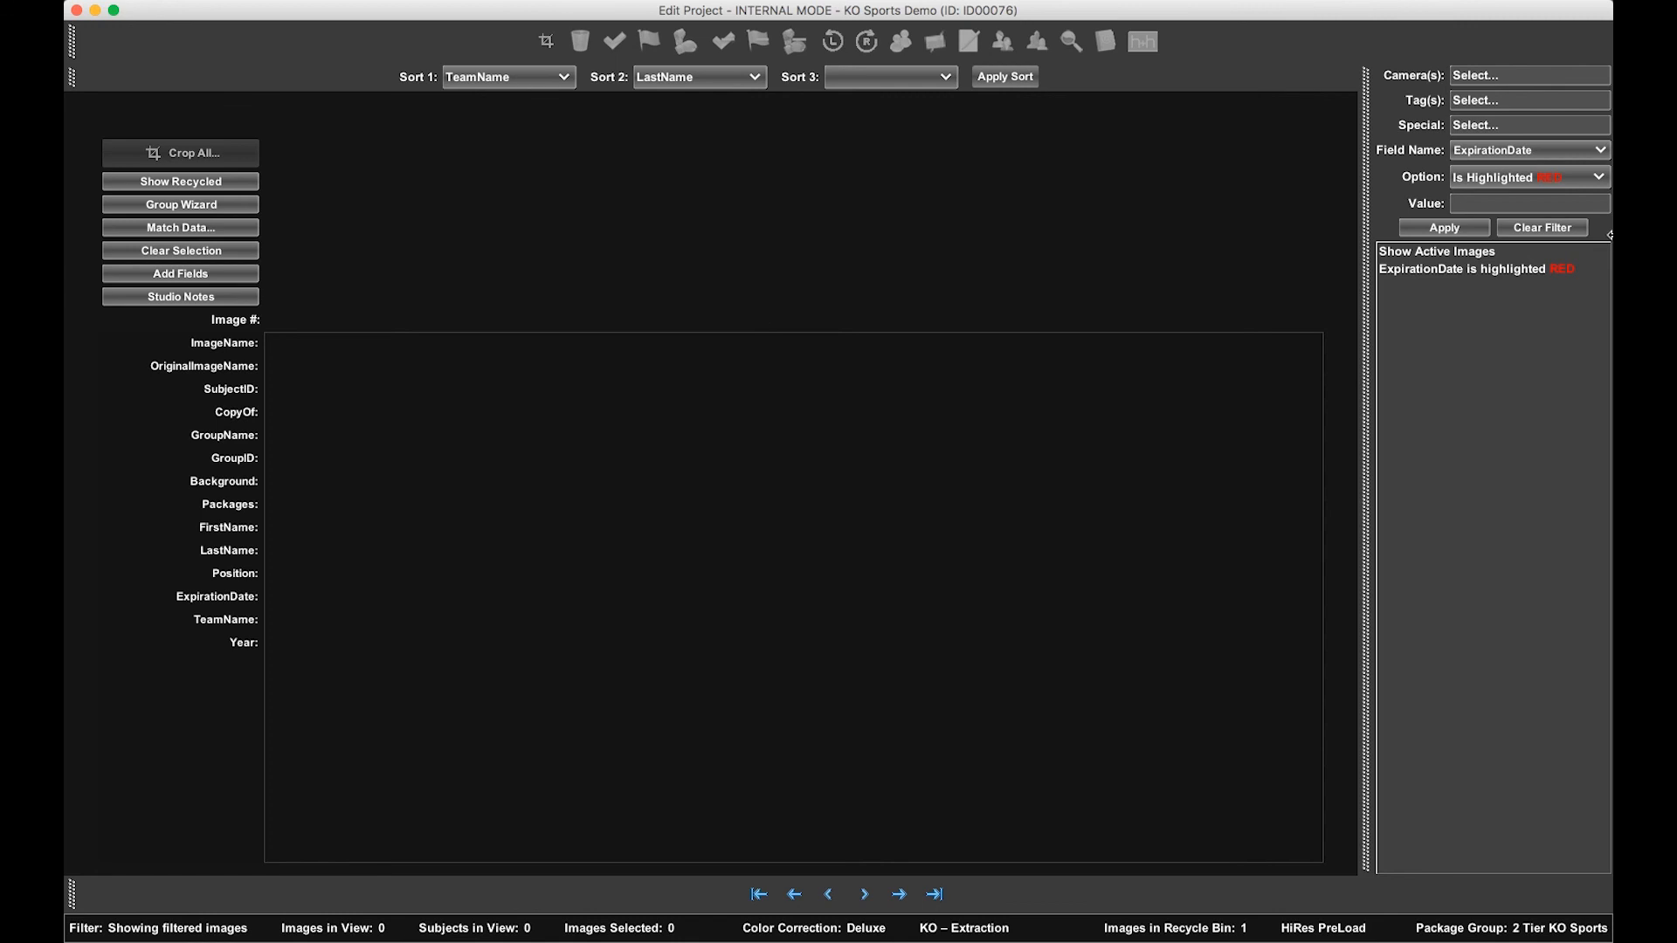
Clear the ExpirationDate filter and look across all active images in the project.
left_click(1564, 229)
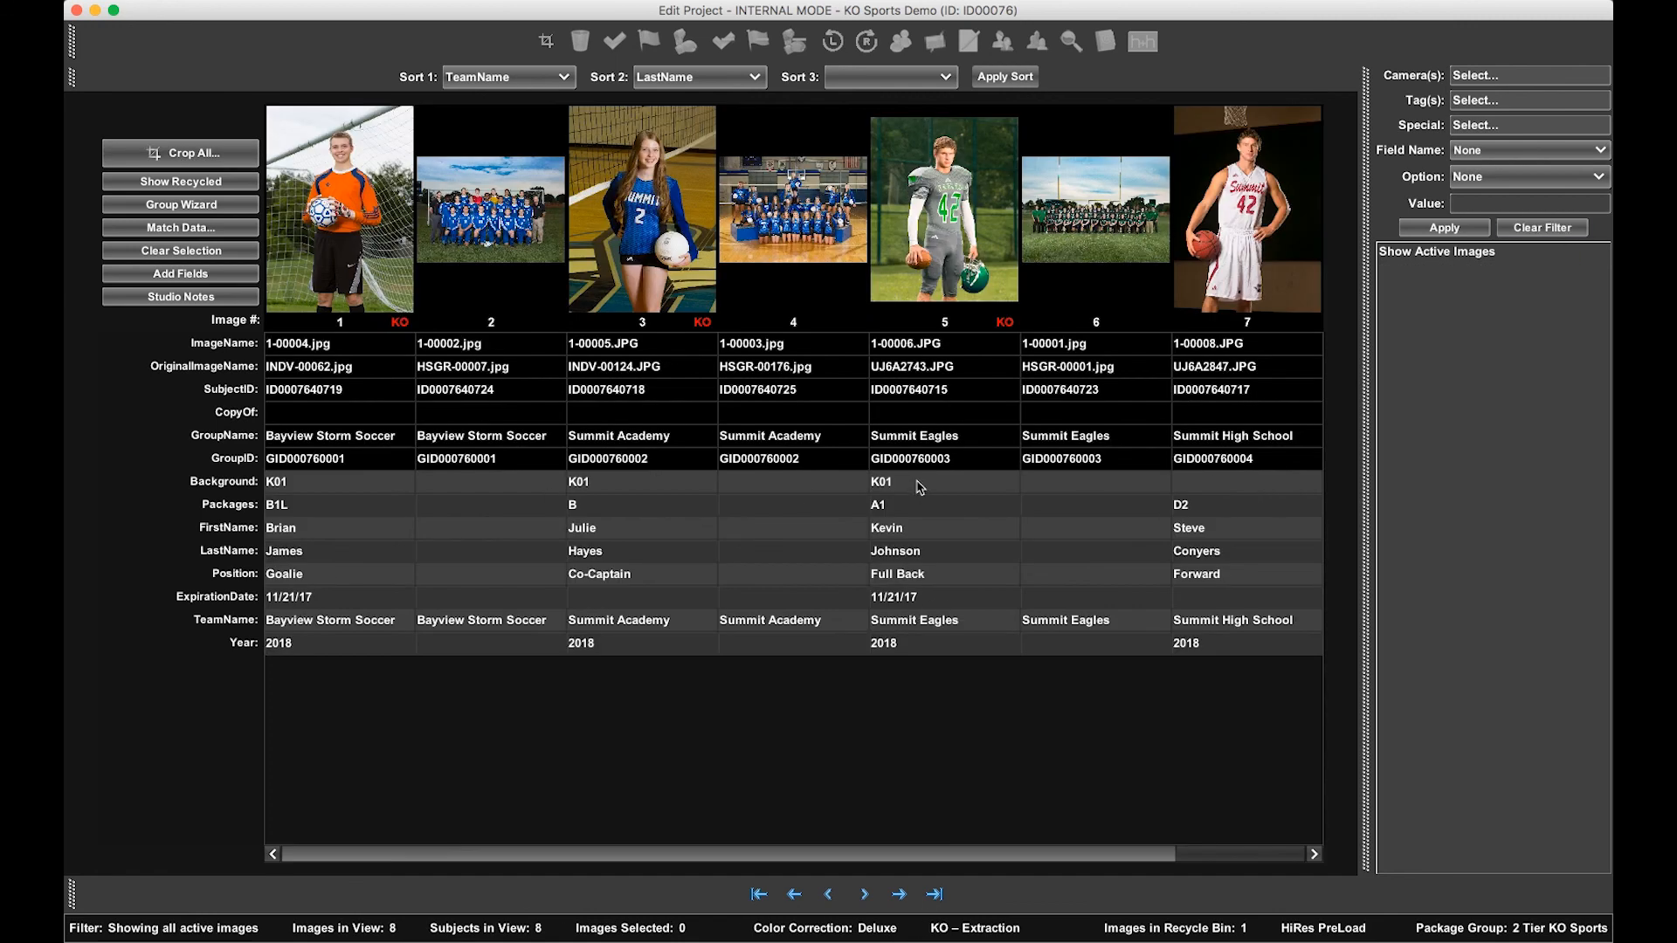
scroll(921, 488, "right", 3)
scroll(921, 488, "left", 2)
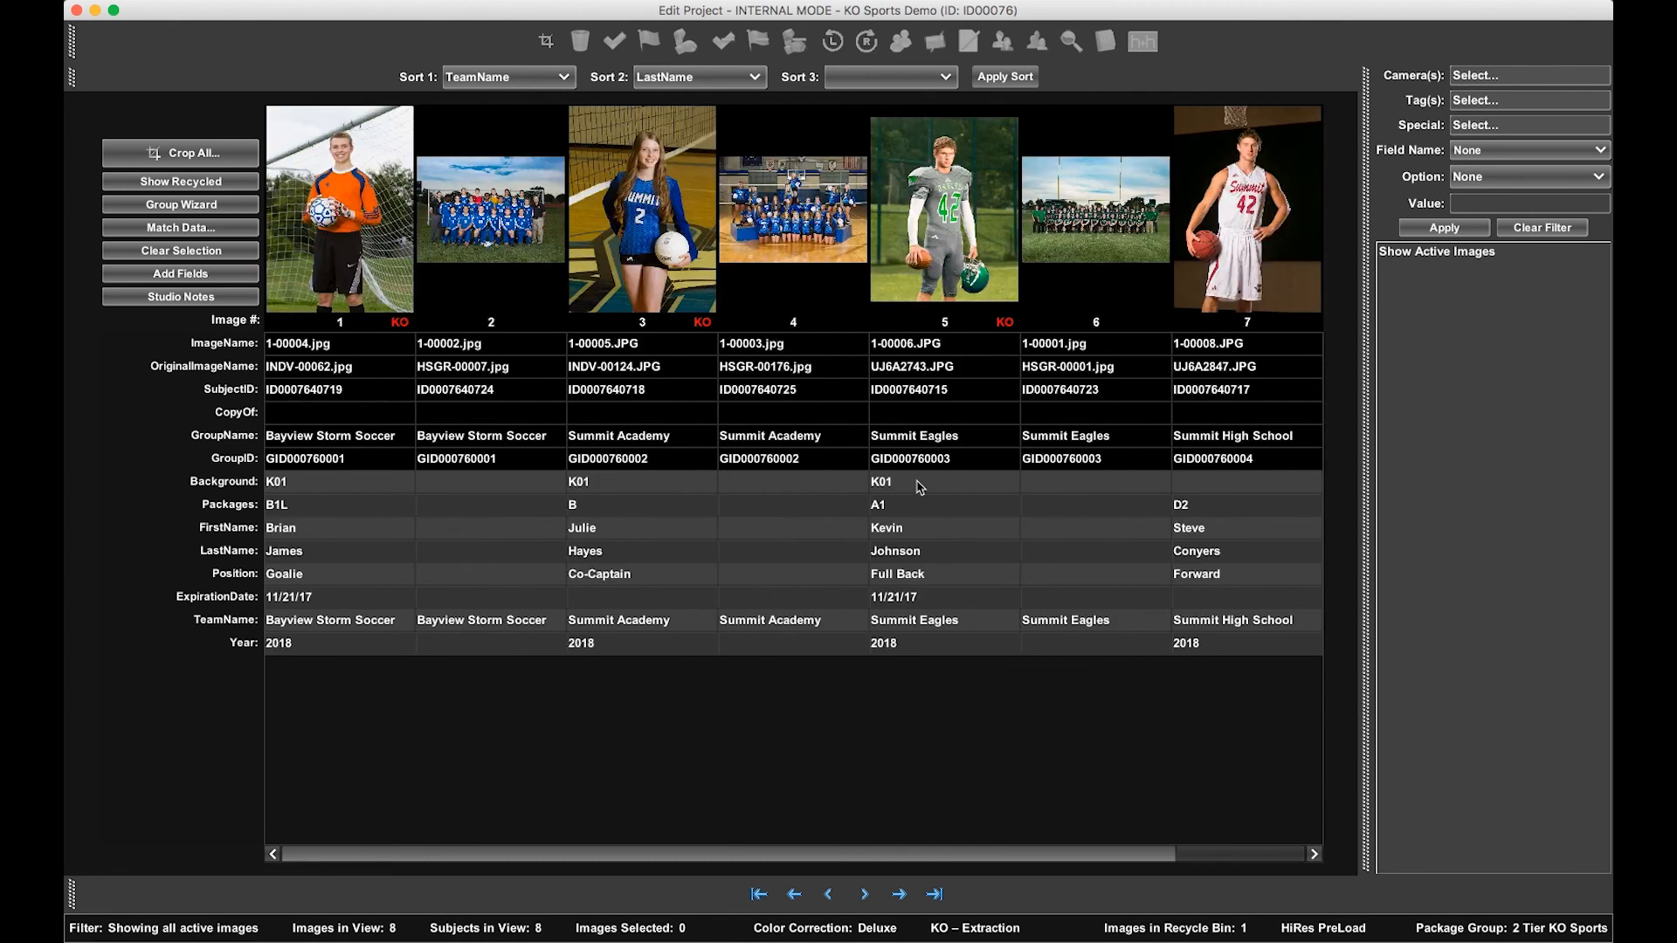